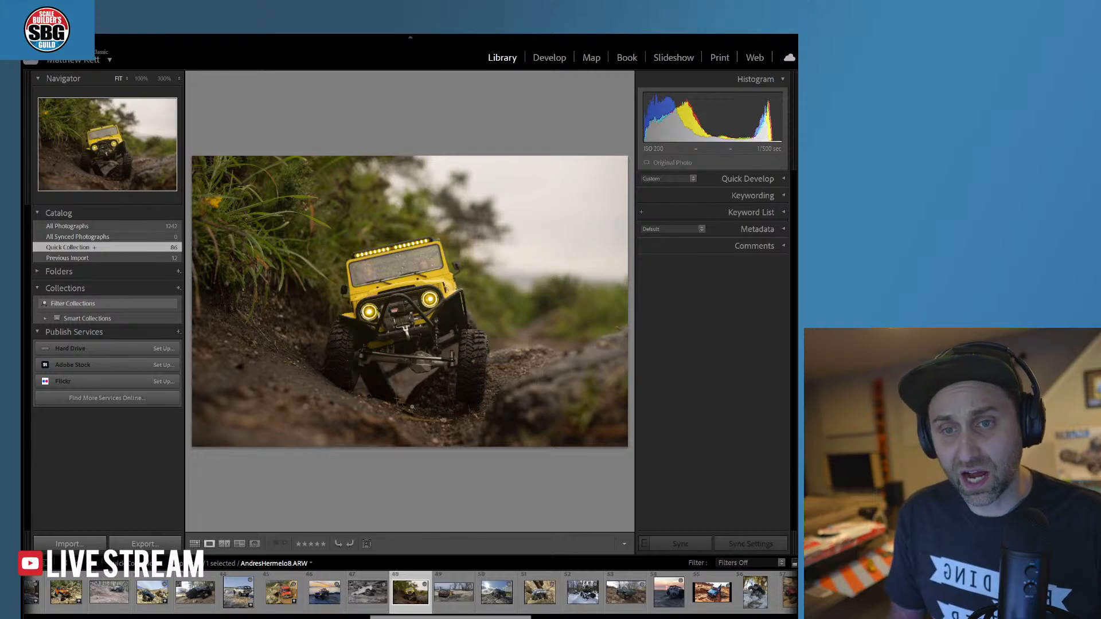
# - Examine the yellow truck's front end, windshield and axle at 100% magnification
pyautogui.click(423, 337)
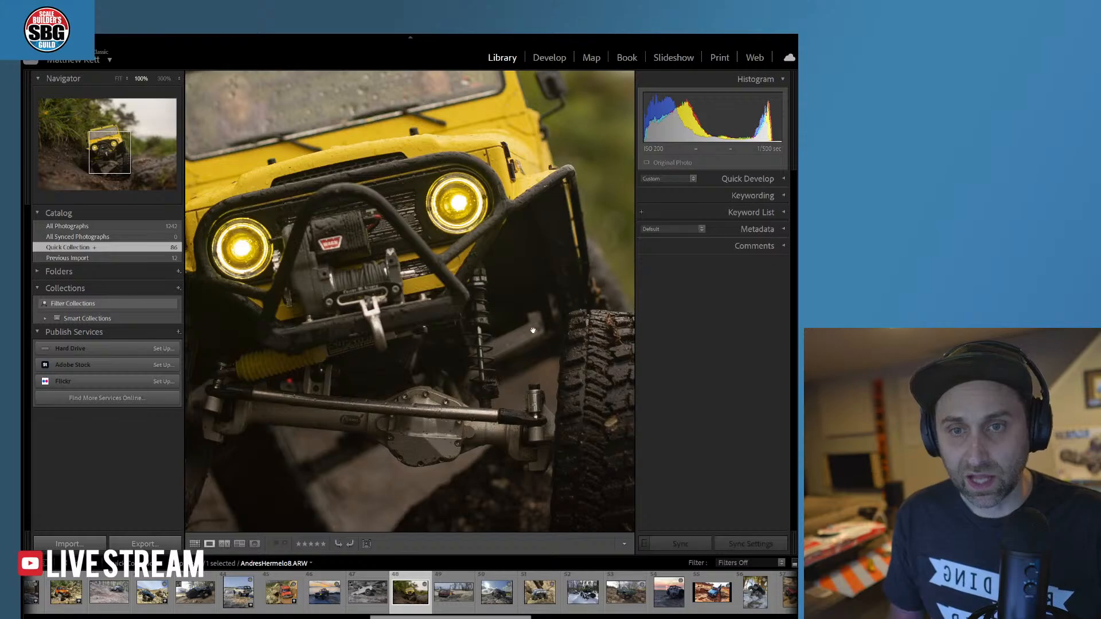
pyautogui.moveTo(289, 200); pyautogui.dragTo(343, 273)
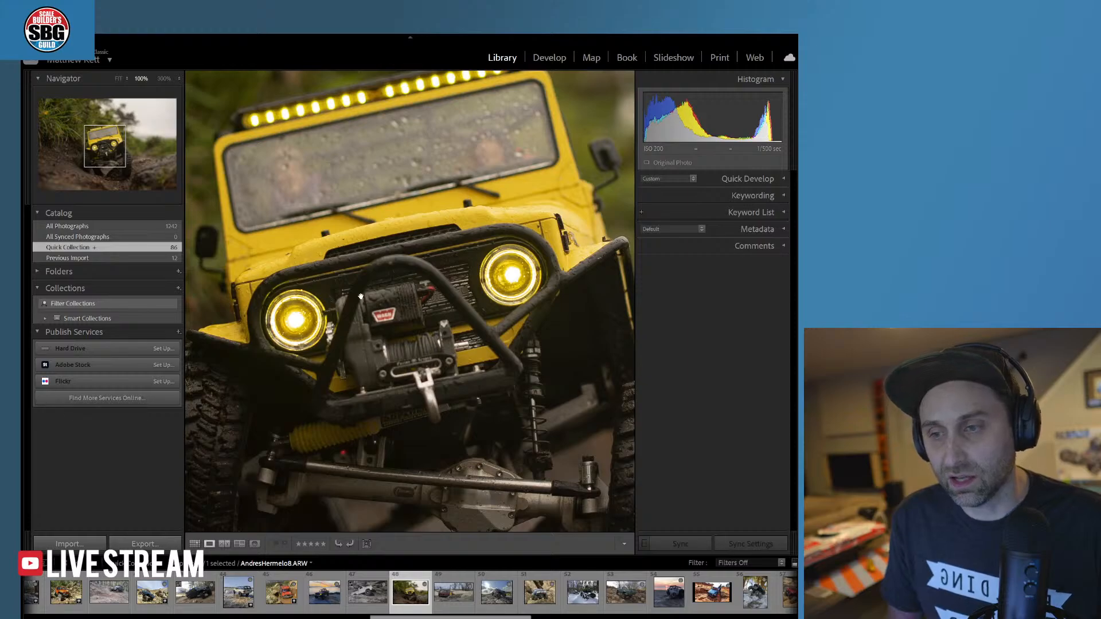
pyautogui.click(389, 352)
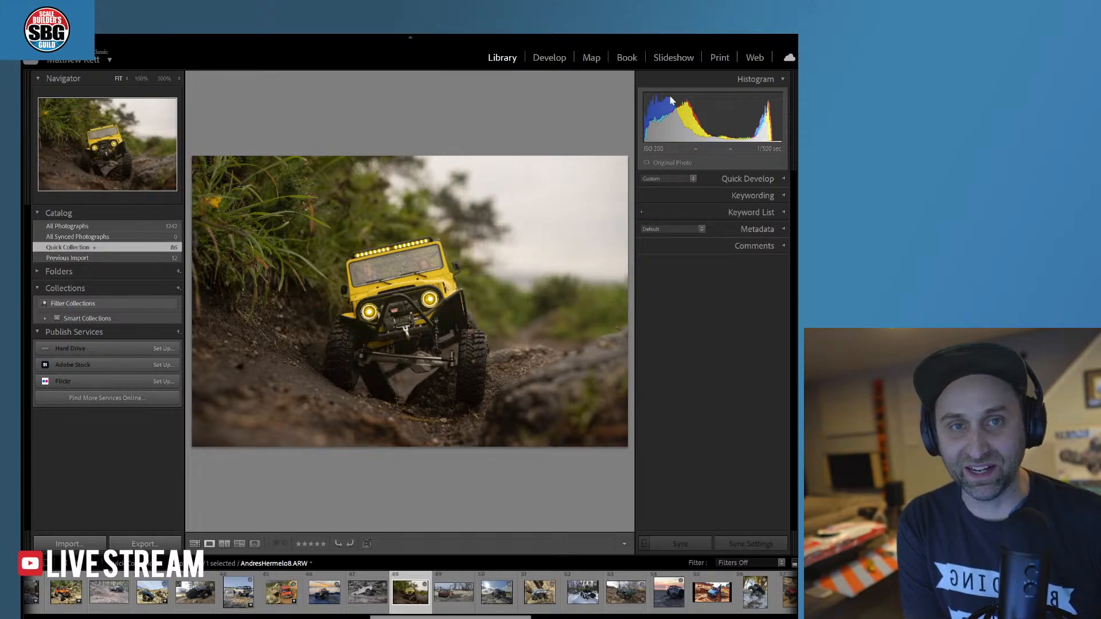
# - Switch to photo developing and apply the TR05 travel preset to the yellow truck photo
pyautogui.click(548, 58)
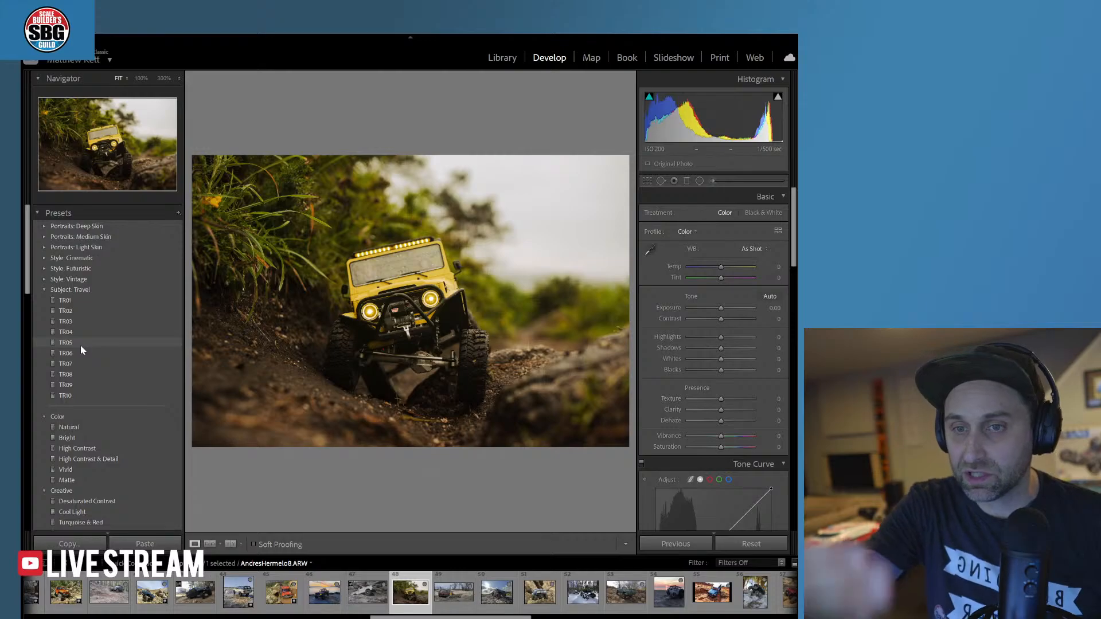
pyautogui.click(81, 347)
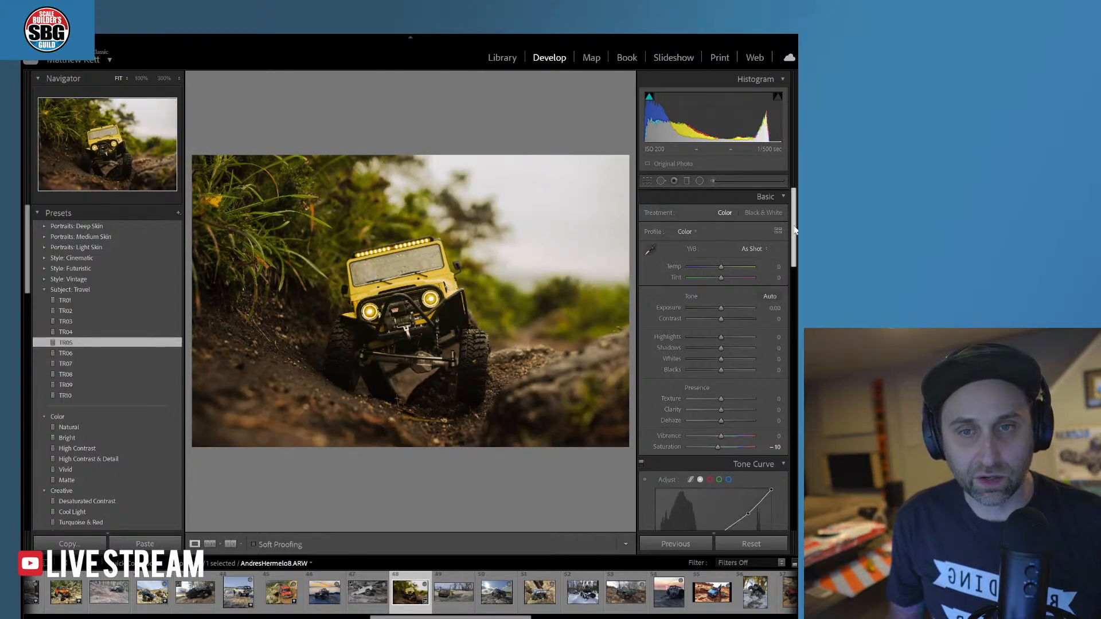
# - Try a Yellow saturation of +61 in the HSL settings and undo it
pyautogui.moveTo(794, 229); pyautogui.dragTo(786, 316)
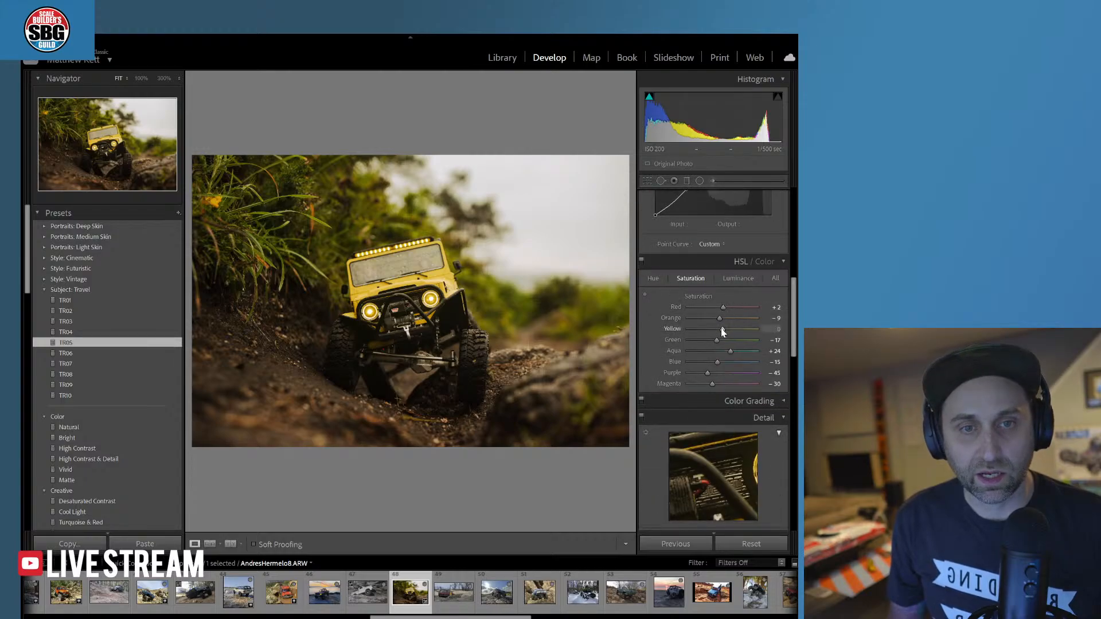
pyautogui.moveTo(724, 329); pyautogui.dragTo(744, 330)
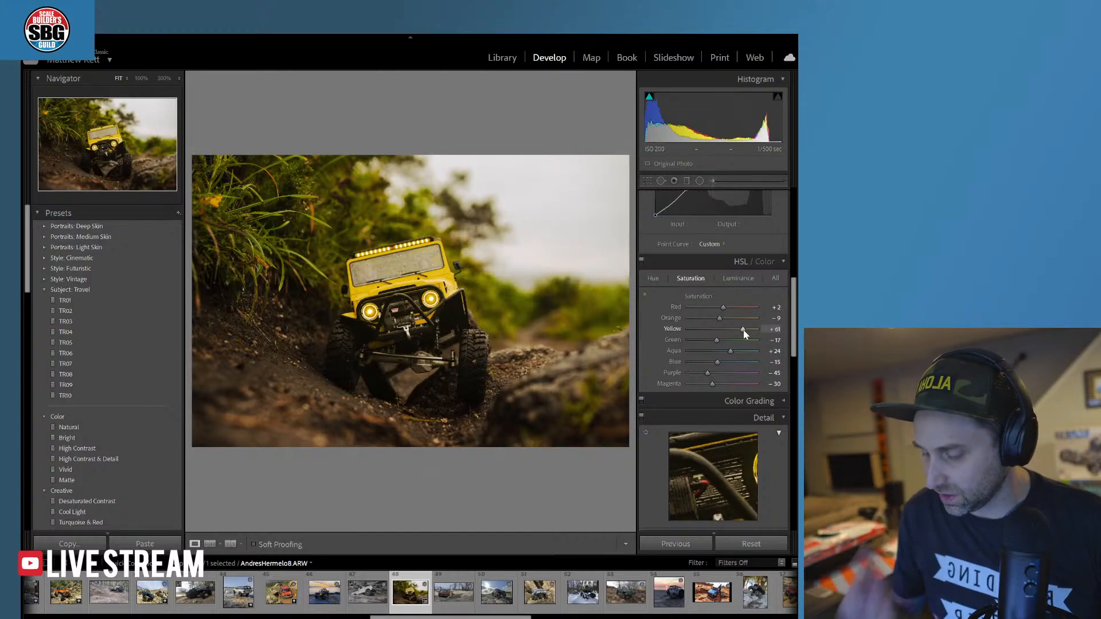
pyautogui.hotkey('ctrl', 'z')
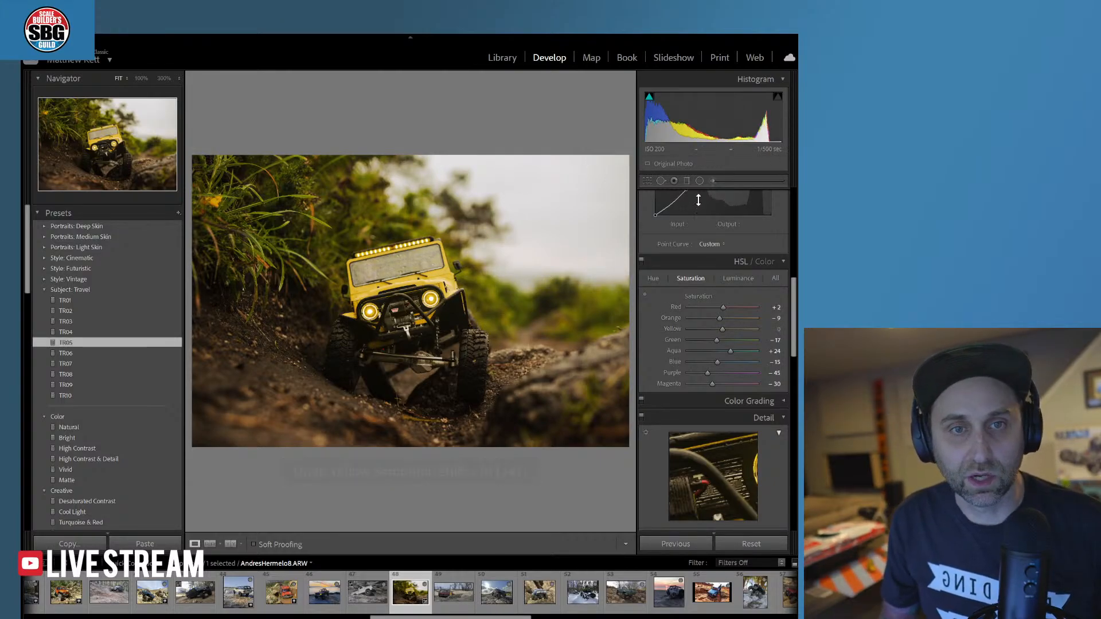
# - Paint a Sky Drama brush adjustment across the front of the truck between the headlights
pyautogui.click(713, 181)
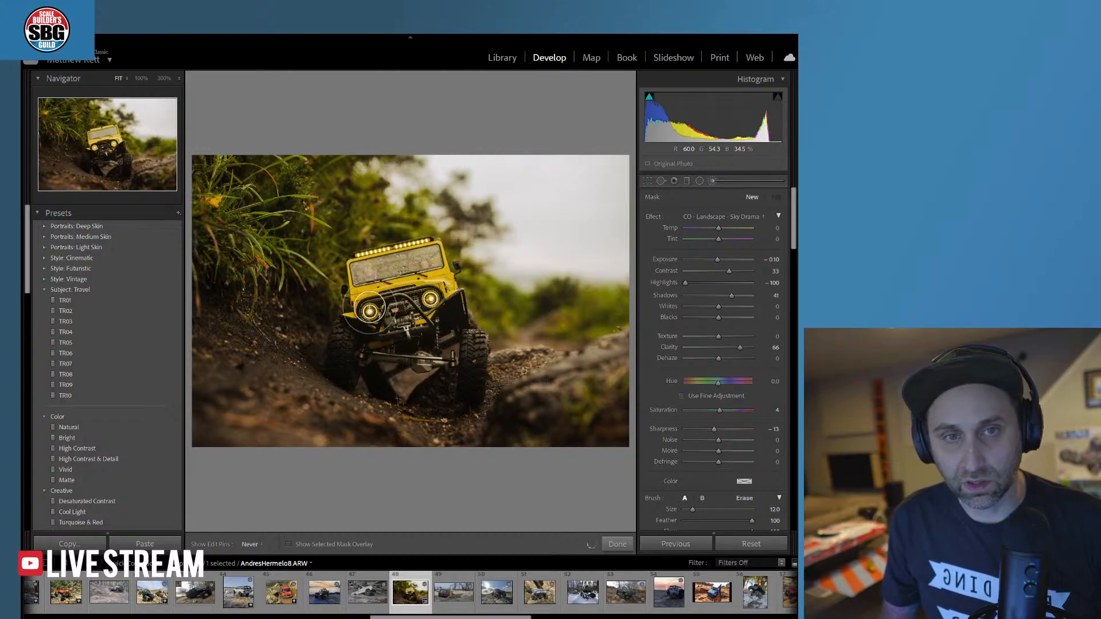
pyautogui.moveTo(373, 313)
pyautogui.mouseDown()
pyautogui.moveTo(394, 287)
pyautogui.moveTo(441, 276)
pyautogui.moveTo(396, 290)
pyautogui.moveTo(416, 316)
pyautogui.mouseUp()
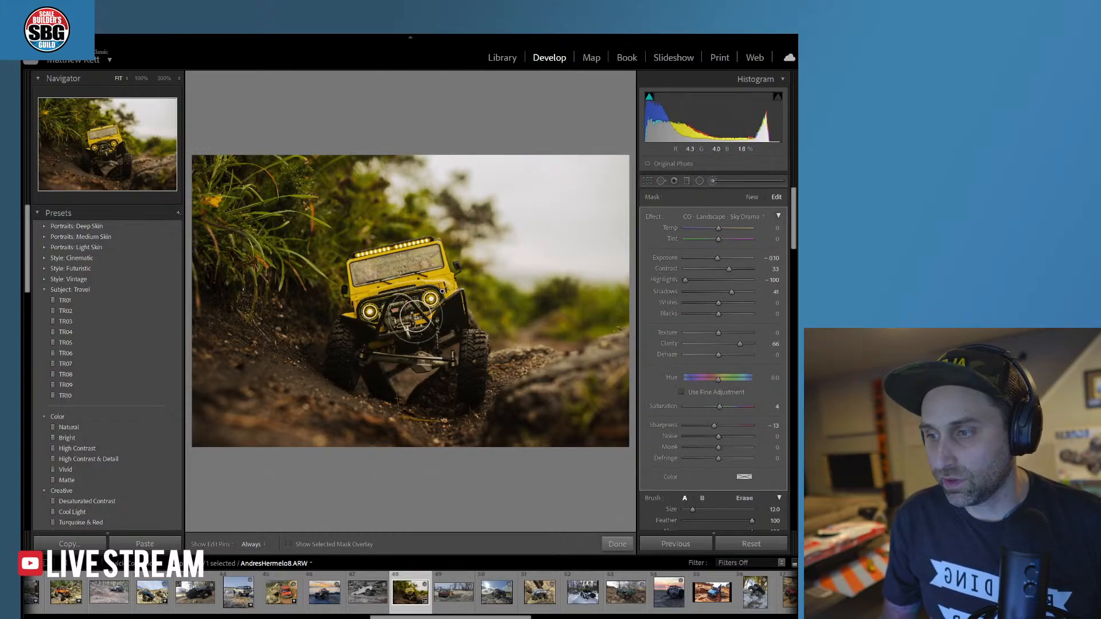
# - Set the Yellow saturation to -1 in the HSL settings and finish the brush adjustment
pyautogui.scroll(-10, 717, 401)
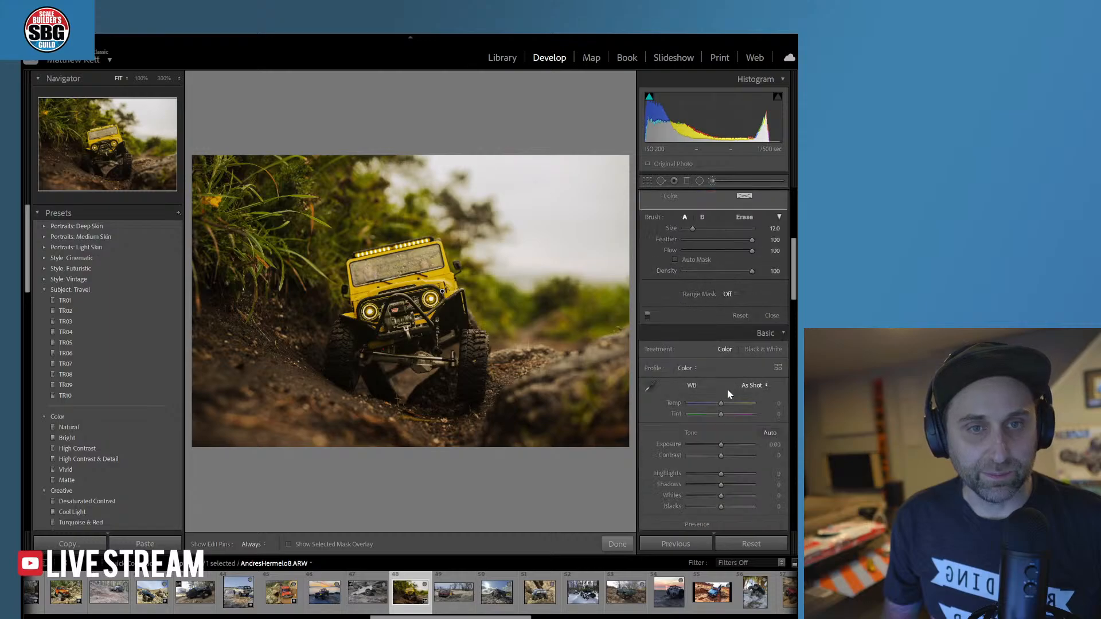
pyautogui.scroll(-5, 727, 390)
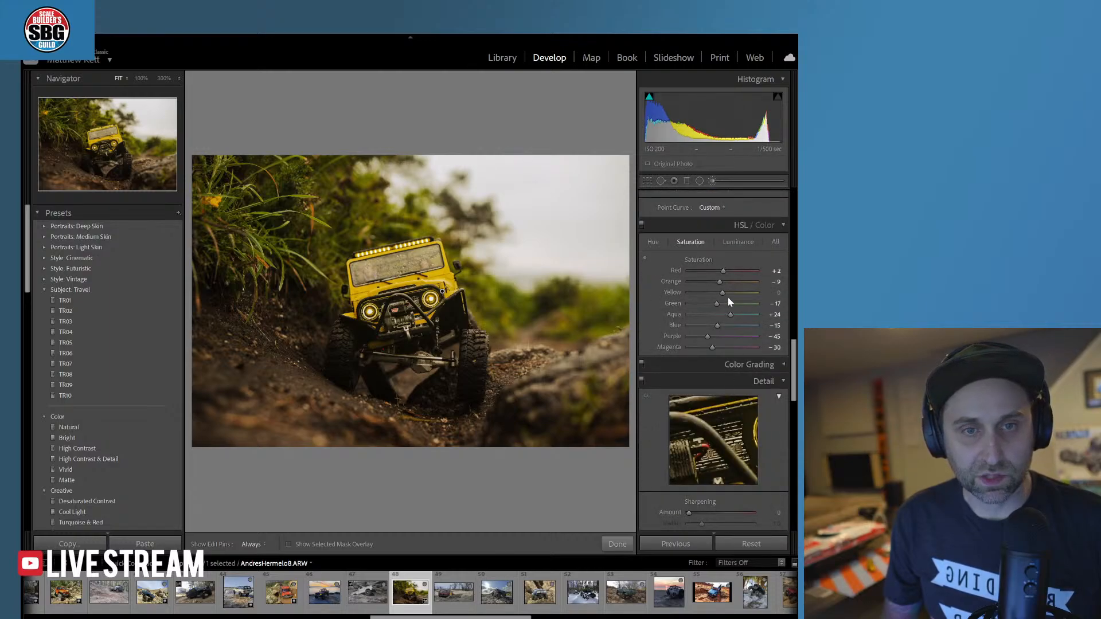
pyautogui.moveTo(723, 295)
pyautogui.mouseDown()
pyautogui.moveTo(743, 294)
pyautogui.moveTo(721, 294)
pyautogui.mouseUp()
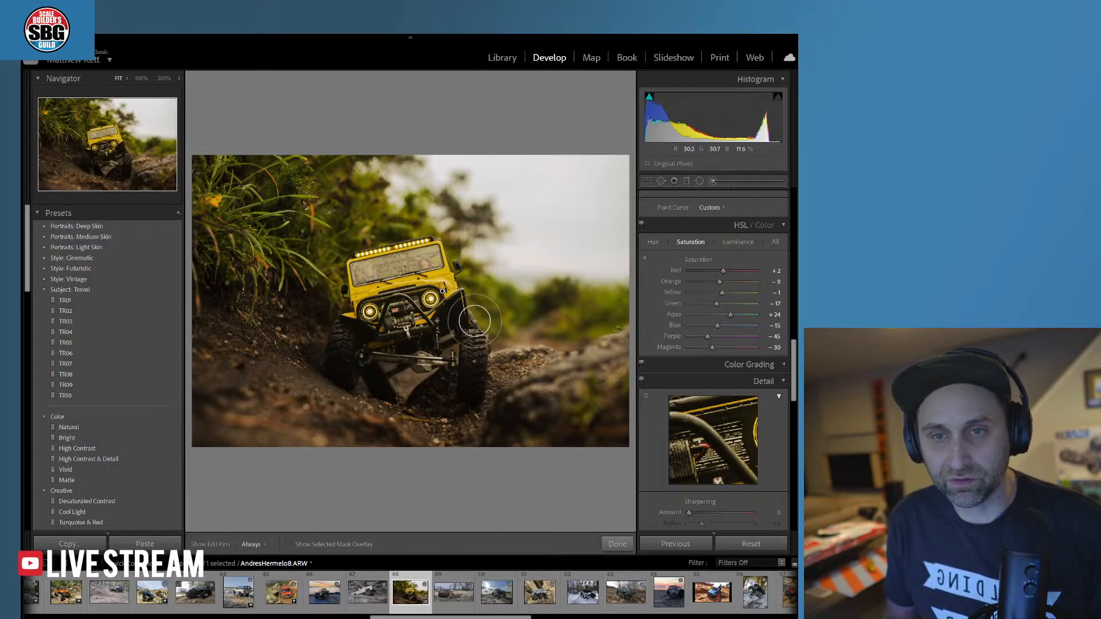
pyautogui.click(617, 543)
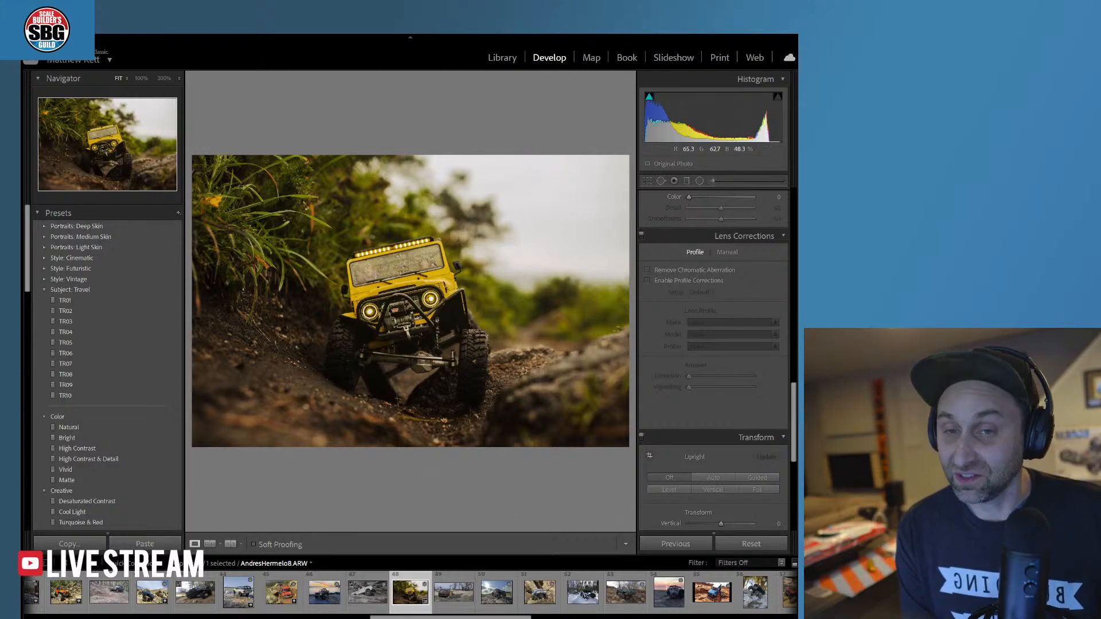
# - Brush a new Sky Drama mask over the truck's tires and undercarriage, and set its Temp to -14
pyautogui.click(712, 181)
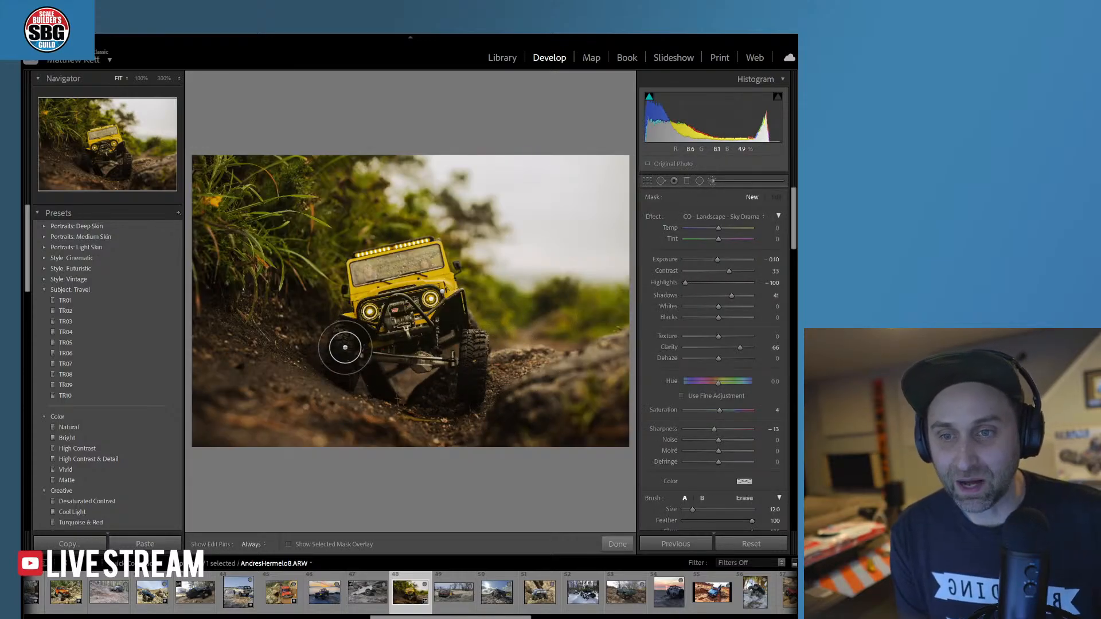
pyautogui.press('h')
pyautogui.moveTo(347, 347)
pyautogui.mouseDown()
pyautogui.moveTo(441, 372)
pyautogui.moveTo(471, 348)
pyautogui.moveTo(471, 386)
pyautogui.moveTo(519, 404)
pyautogui.mouseUp()
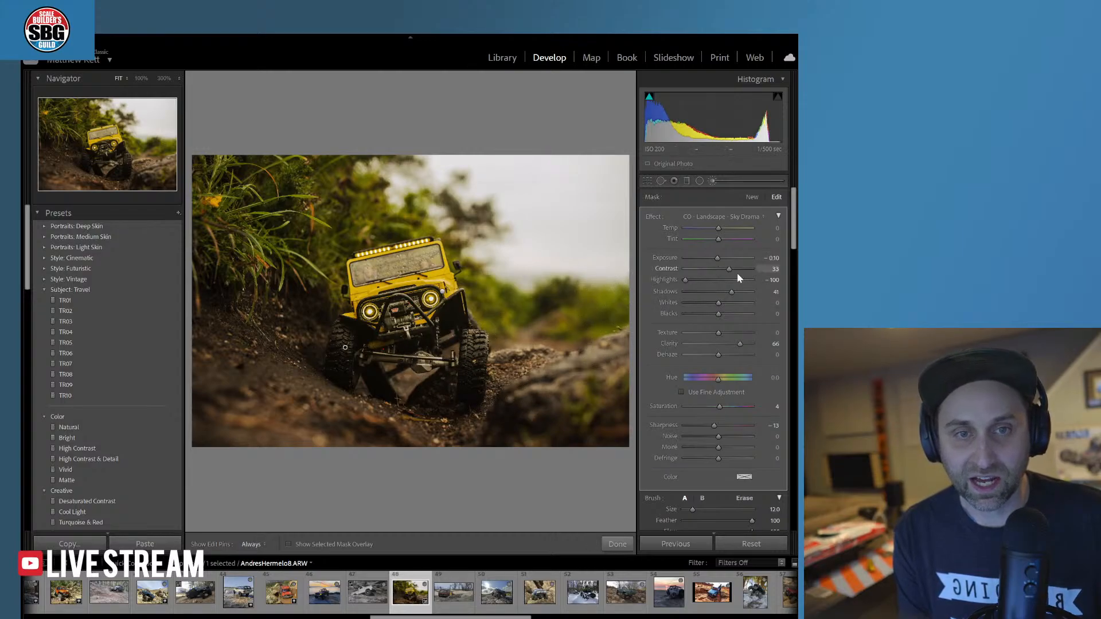
pyautogui.moveTo(719, 231); pyautogui.dragTo(715, 230)
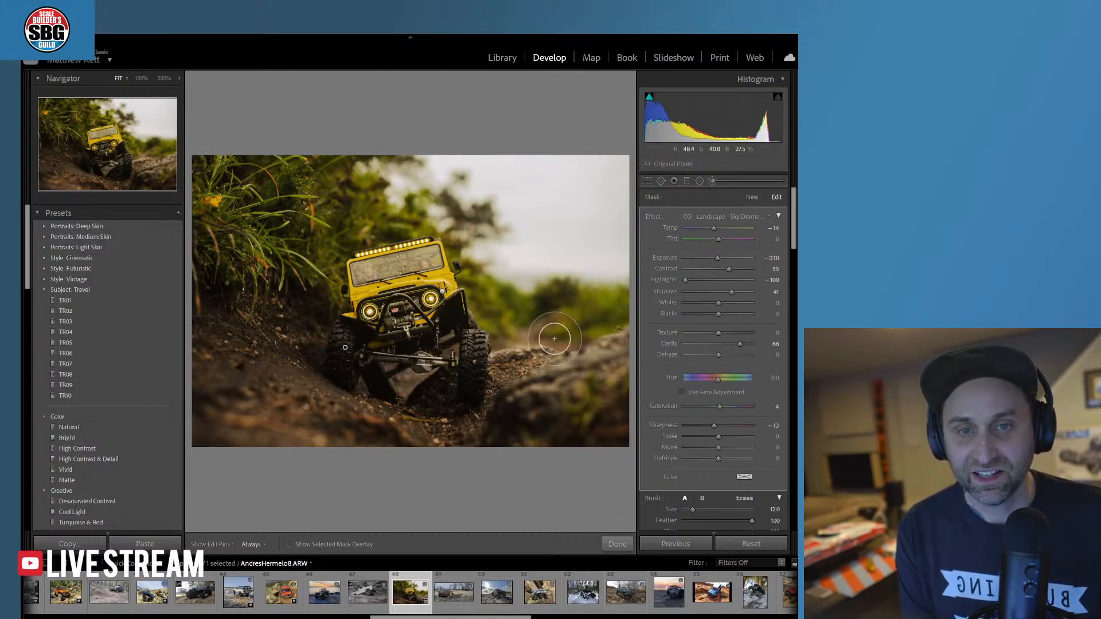
# - Change the tire mask's effect to Shadows, raise Shadows to 55 and finish the brush adjustment
pyautogui.click(747, 219)
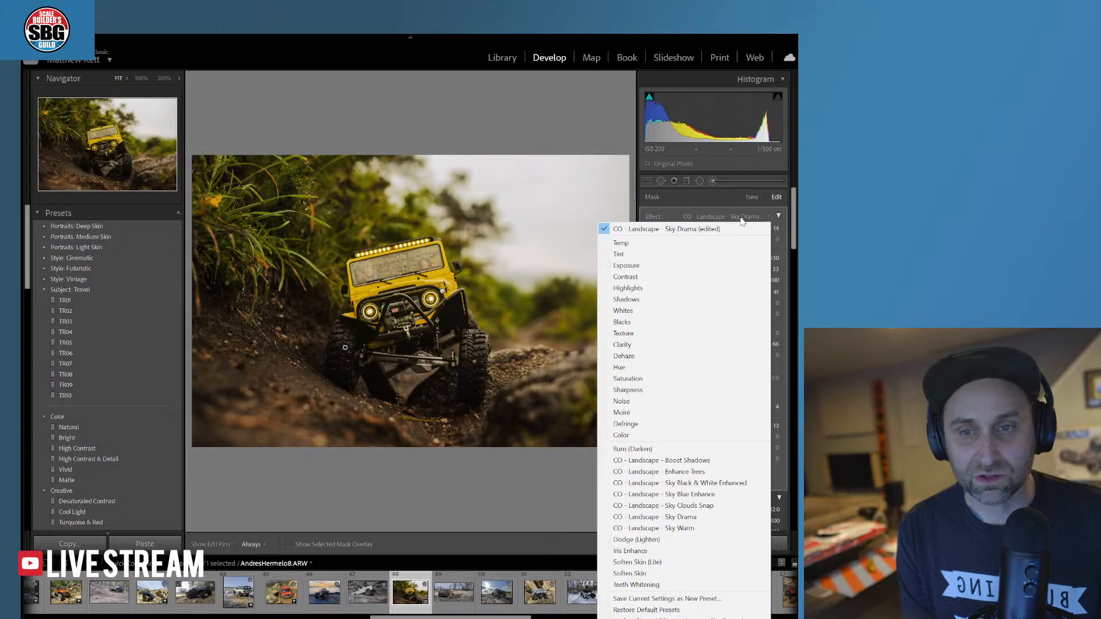
pyautogui.click(717, 299)
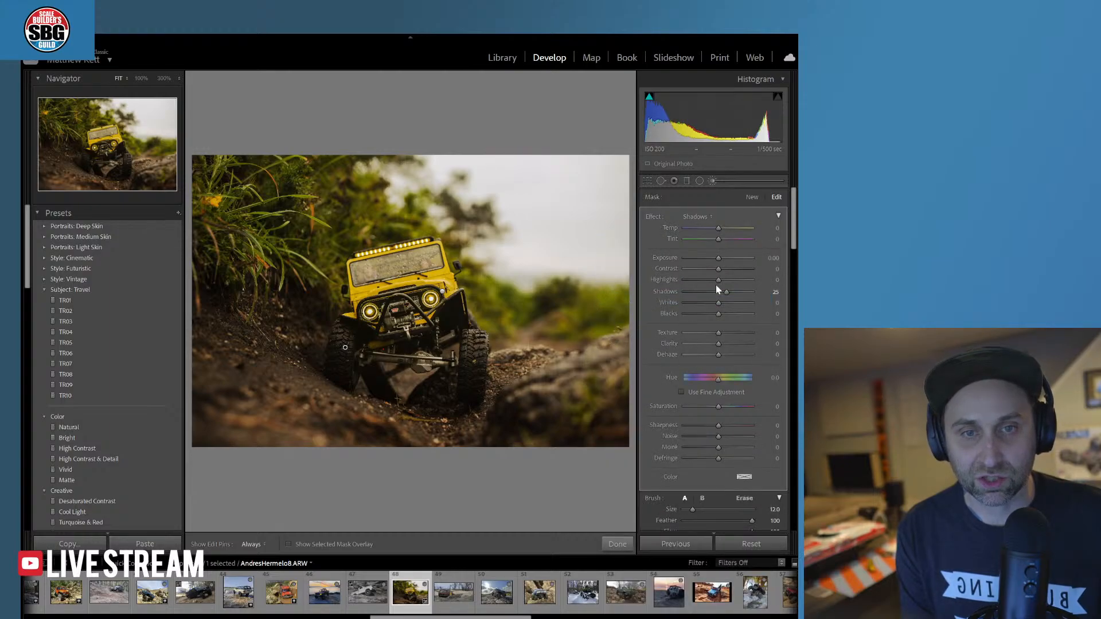
pyautogui.moveTo(727, 293); pyautogui.dragTo(739, 297)
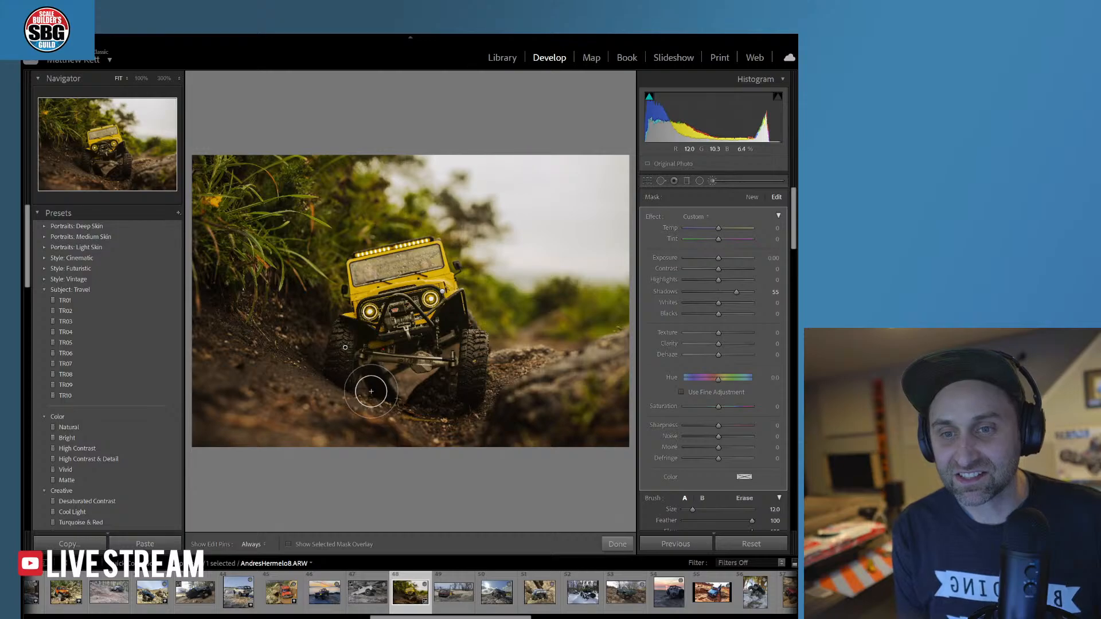
pyautogui.press('h')
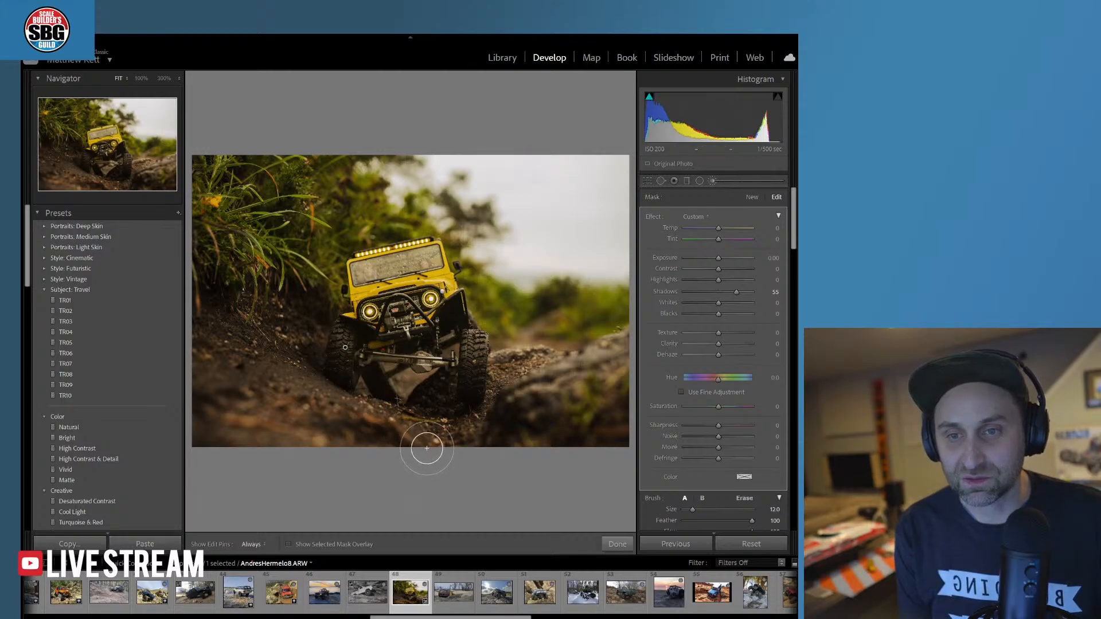
pyautogui.press('h')
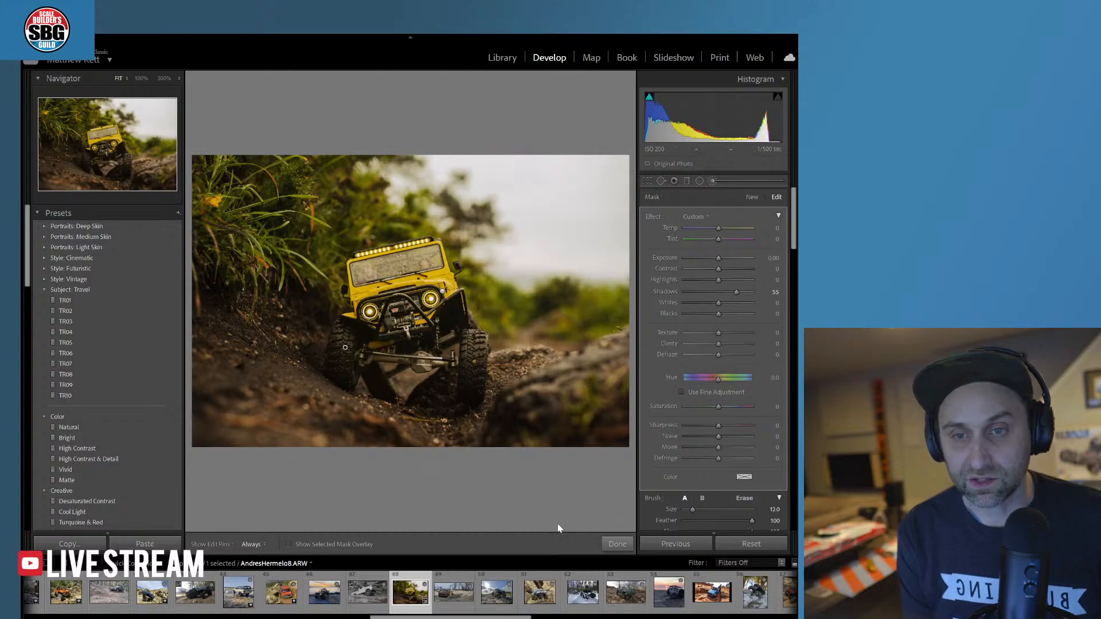
pyautogui.click(619, 545)
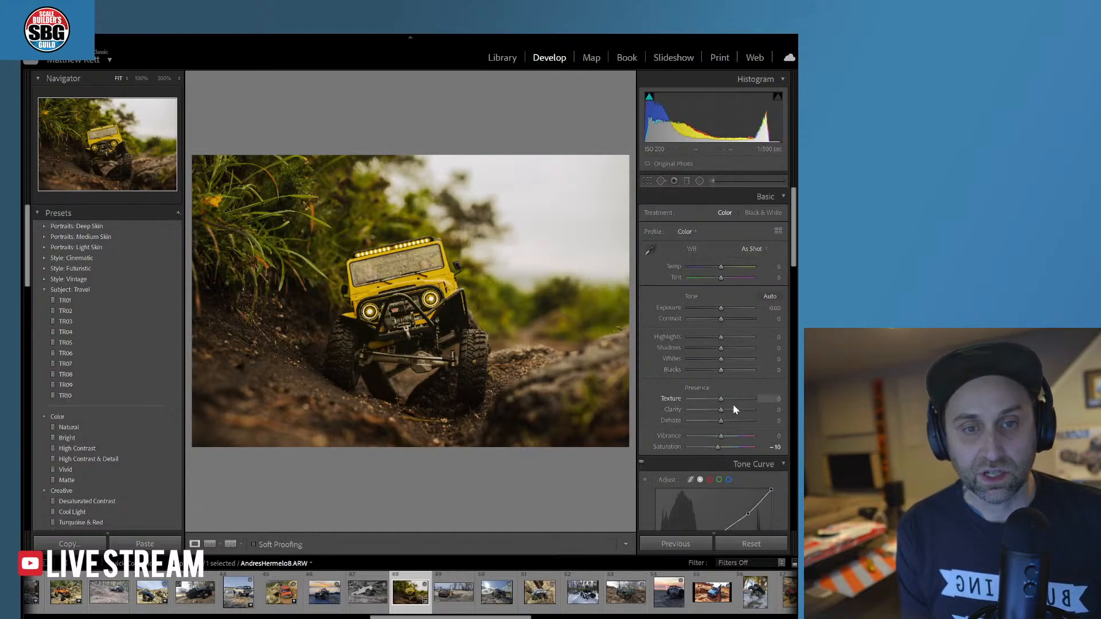
# - Set the photo's Texture to +47, Clarity to +15 and Vibrance to +5
pyautogui.moveTo(723, 403); pyautogui.dragTo(738, 400)
pyautogui.click(727, 411)
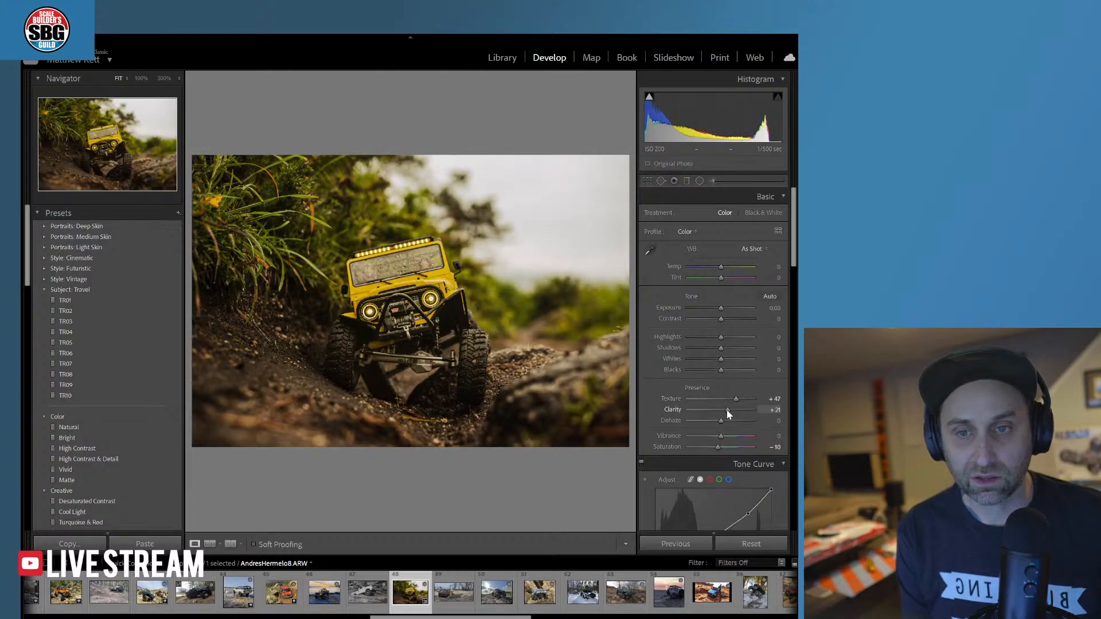
pyautogui.moveTo(726, 410); pyautogui.dragTo(725, 410)
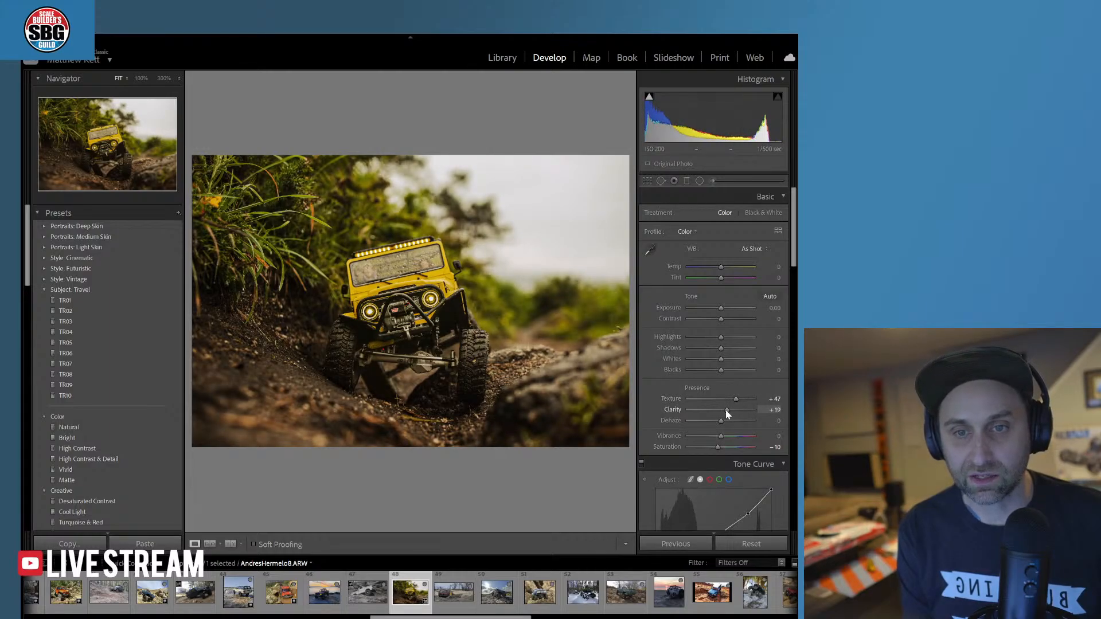
pyautogui.click(723, 437)
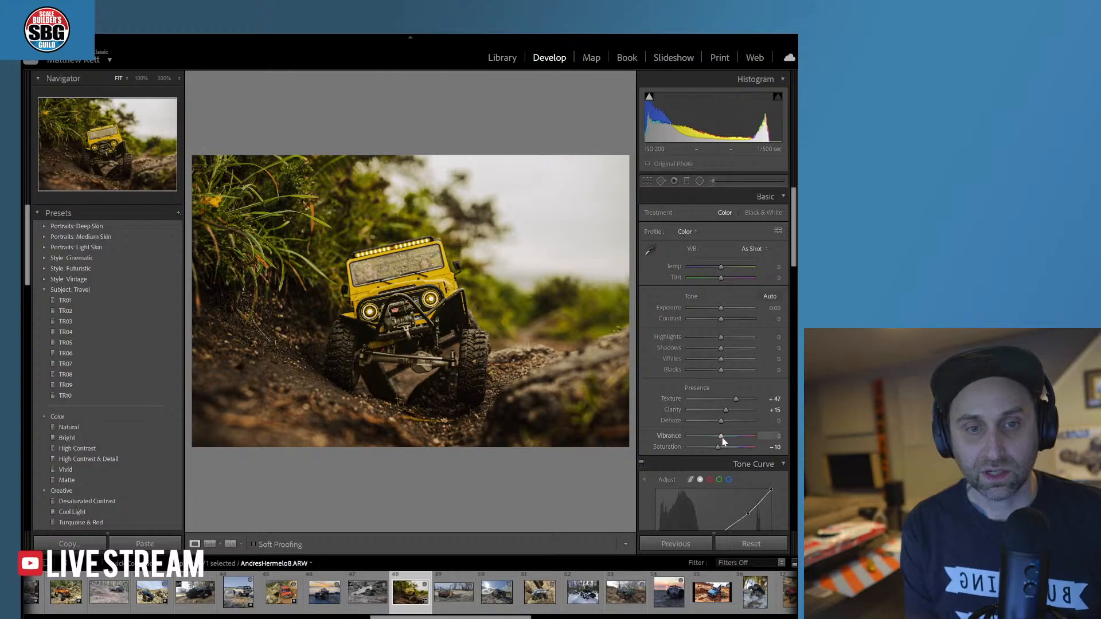
pyautogui.moveTo(724, 437); pyautogui.dragTo(721, 438)
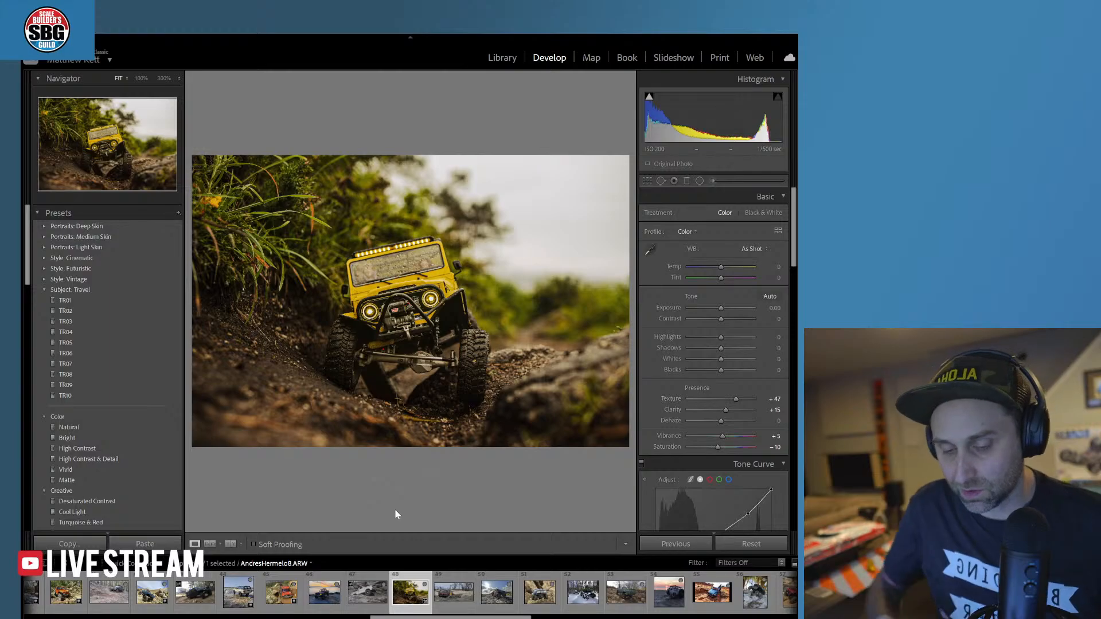
# - Compare the edited truck photo with its before version
pyautogui.press('\\')
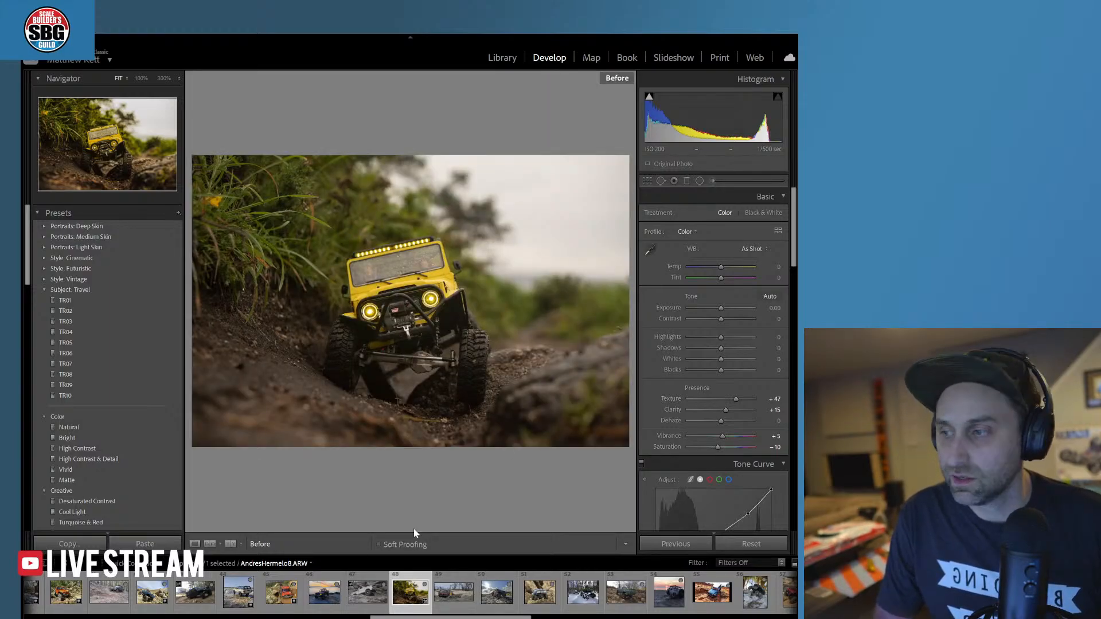
pyautogui.press('\\')
pyautogui.press('\\')
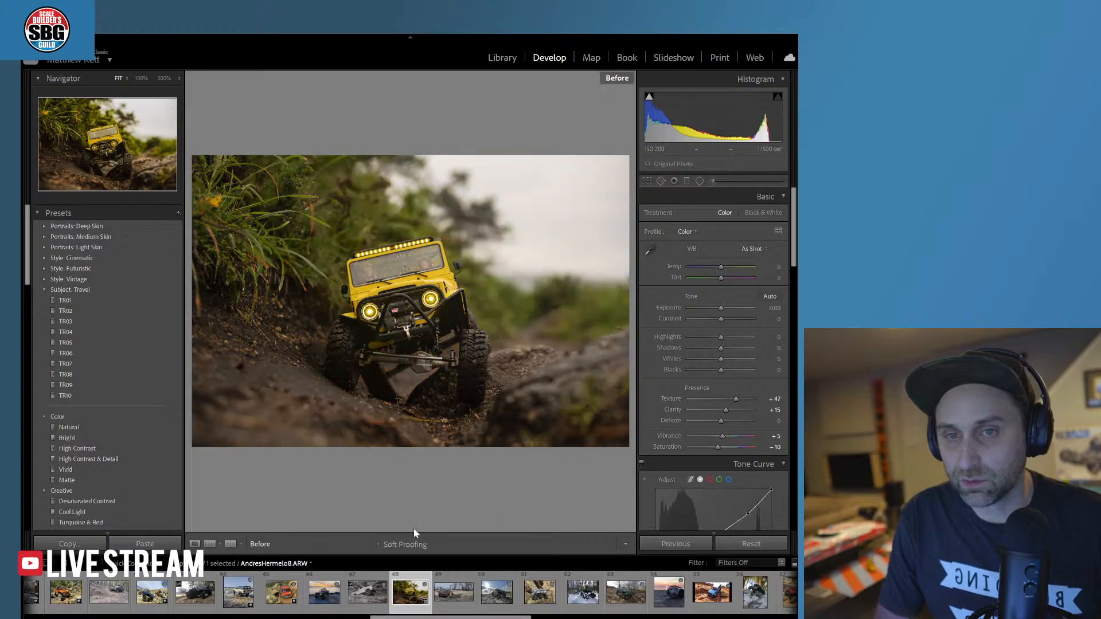
pyautogui.press('\\')
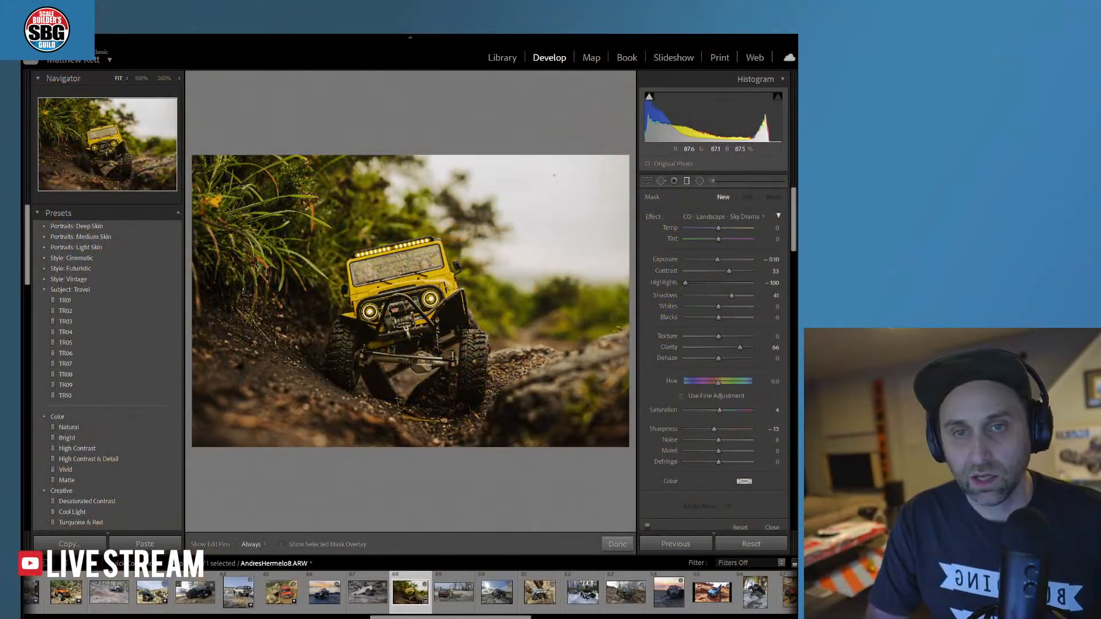
# - Draw a Sky Drama graduated filter from above the photo down across the sky, and set its Temp to -41
pyautogui.moveTo(543, 147); pyautogui.dragTo(534, 269)
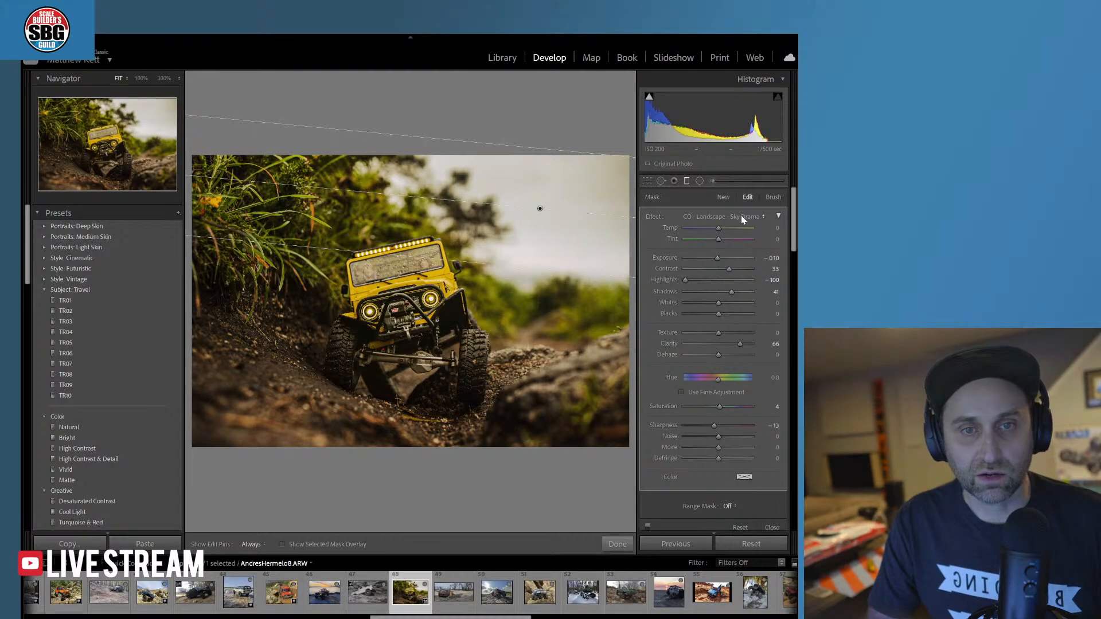
pyautogui.moveTo(718, 228); pyautogui.dragTo(704, 230)
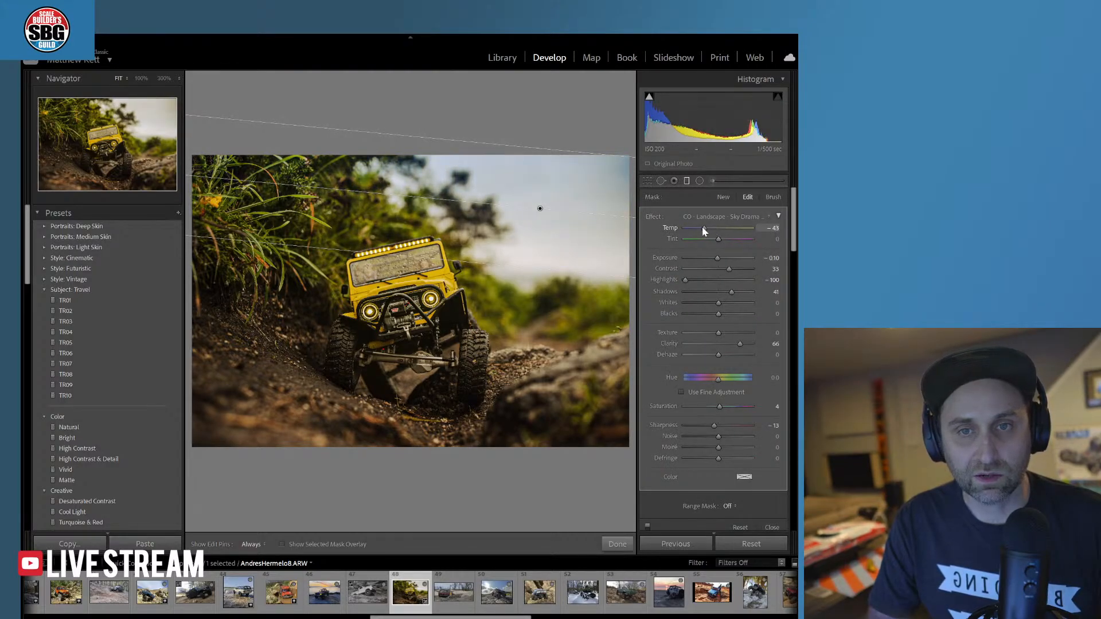
# - Move the graduated filter lower over the sky and rotate it to slope more steeply down from the foliage
pyautogui.moveTo(540, 208); pyautogui.dragTo(543, 250)
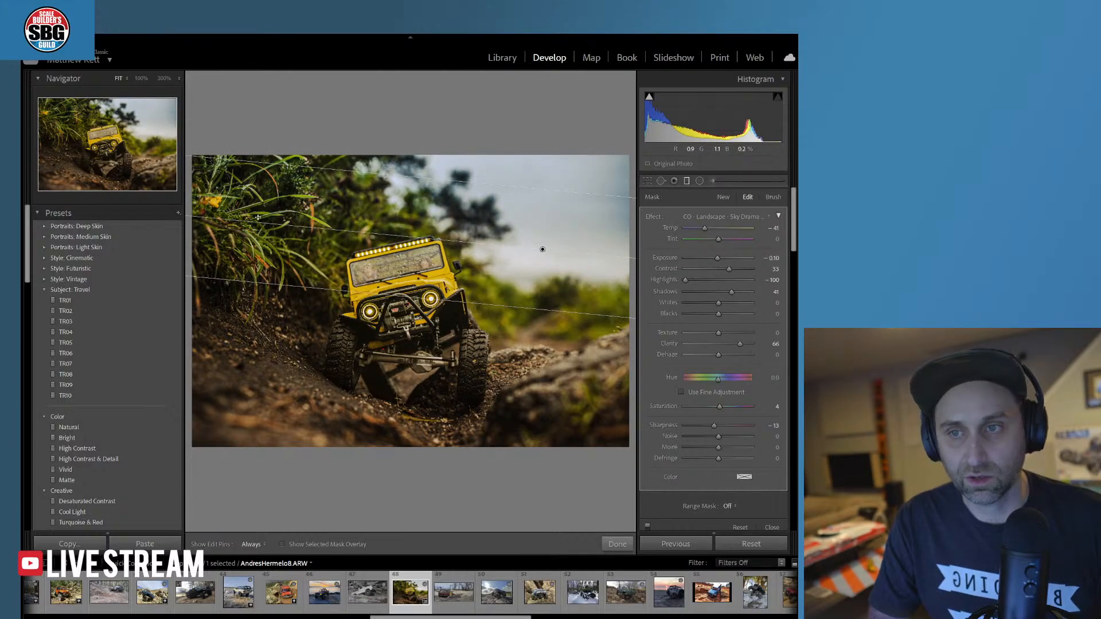
pyautogui.moveTo(226, 222); pyautogui.dragTo(281, 182)
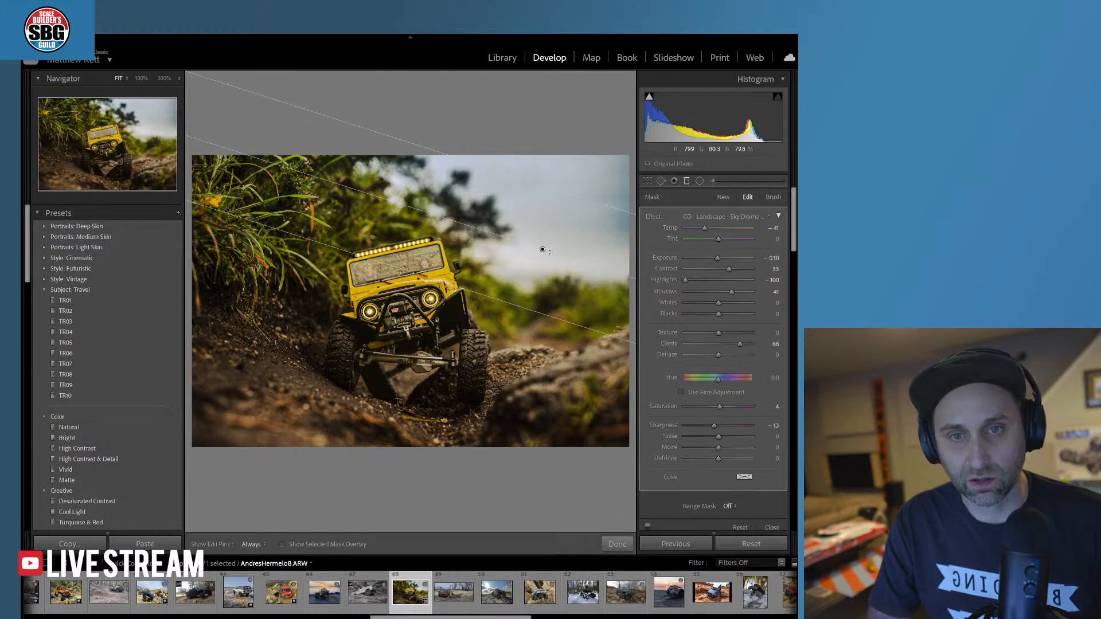
pyautogui.moveTo(542, 249); pyautogui.dragTo(568, 240)
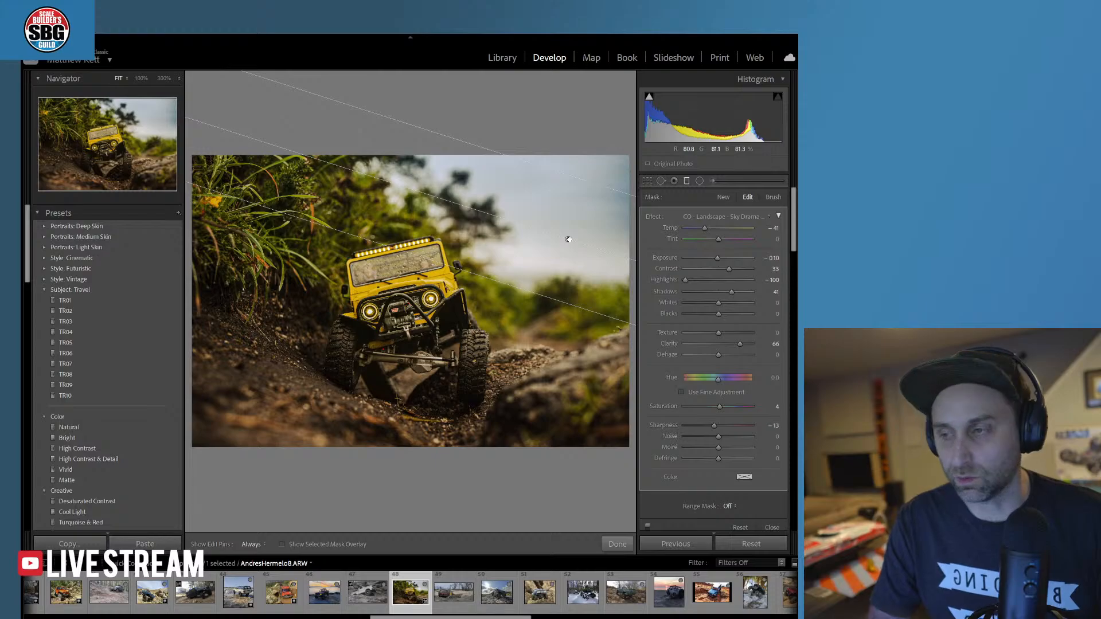
# - Finish the graduated filter, open the photo of the red off-roader splashing through water, and inspect the vehicle at 100% zoom
pyautogui.click(618, 544)
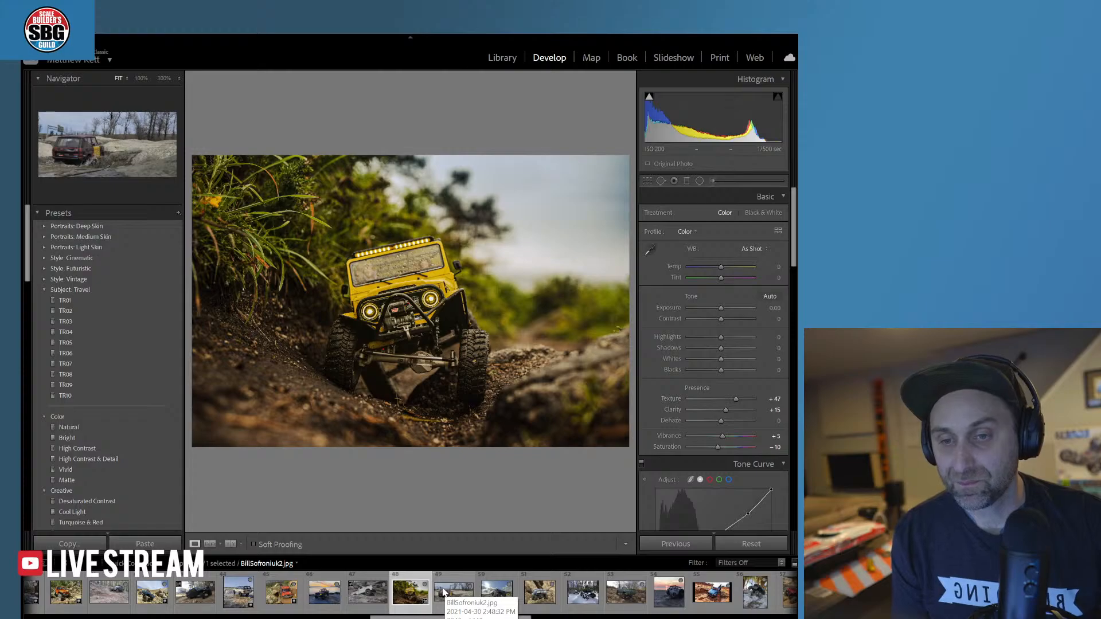
pyautogui.click(453, 592)
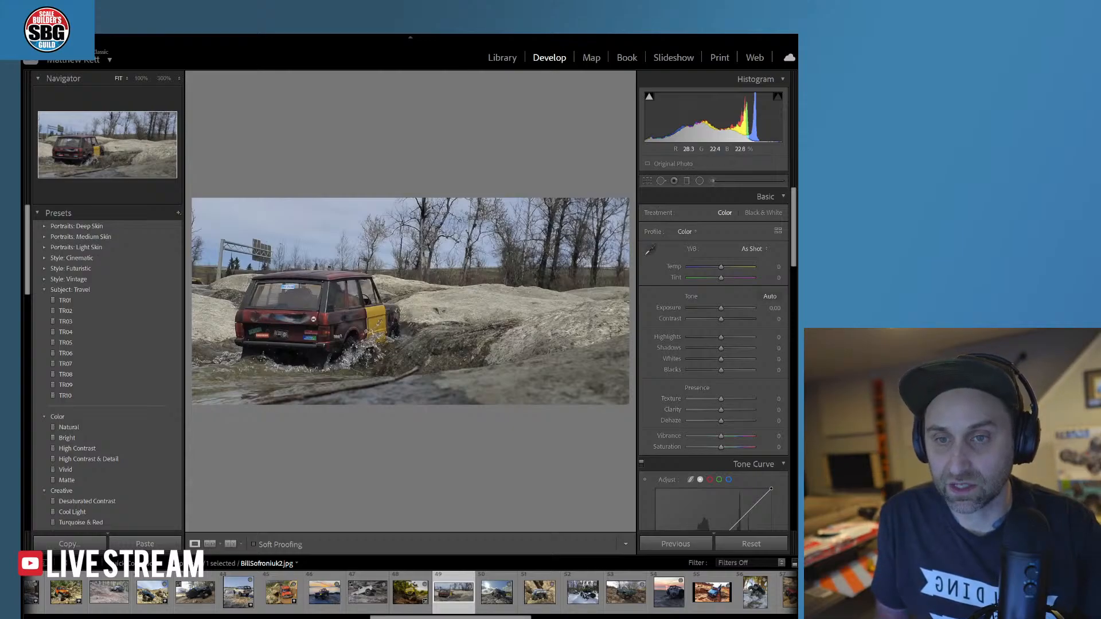
pyautogui.click(283, 337)
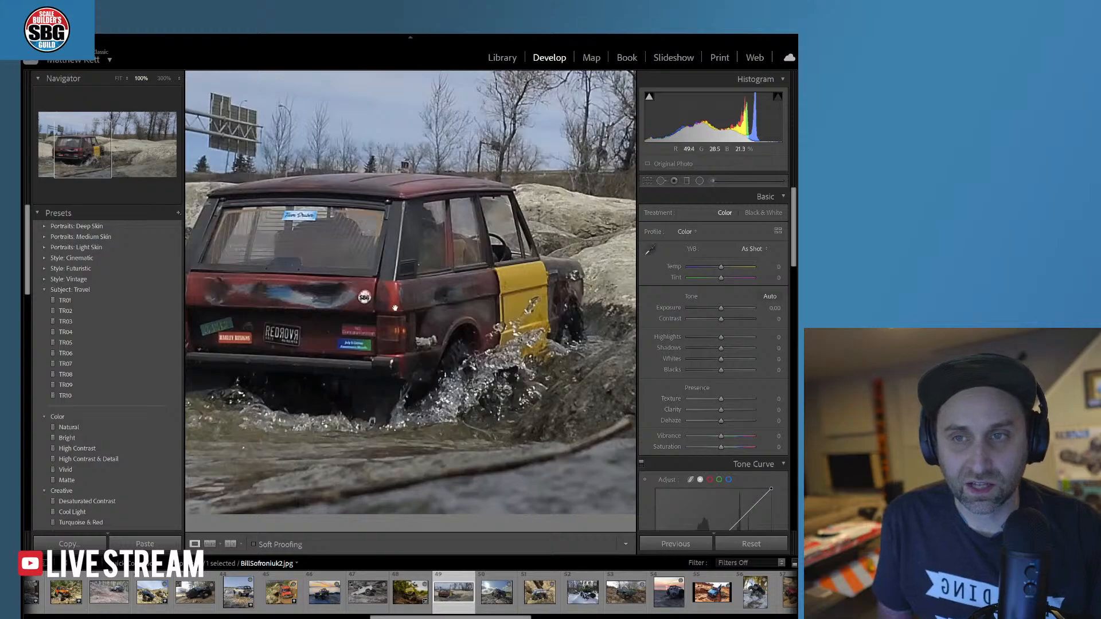
pyautogui.click(386, 269)
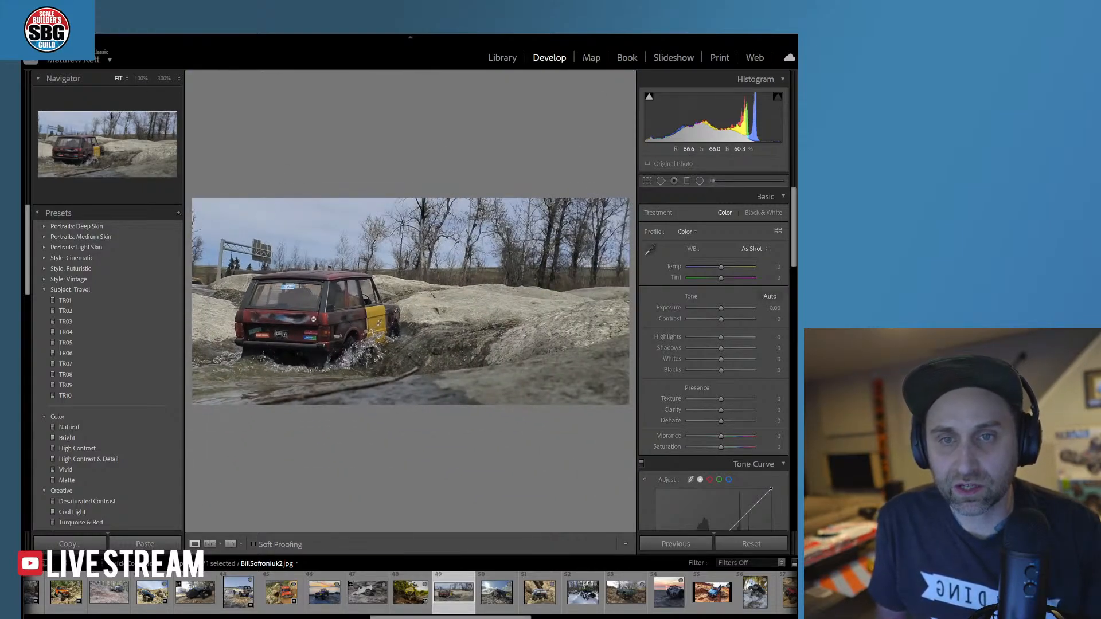
# - Try a narrower crop that trims both sides of the off-roader photo, and undo it
pyautogui.click(644, 179)
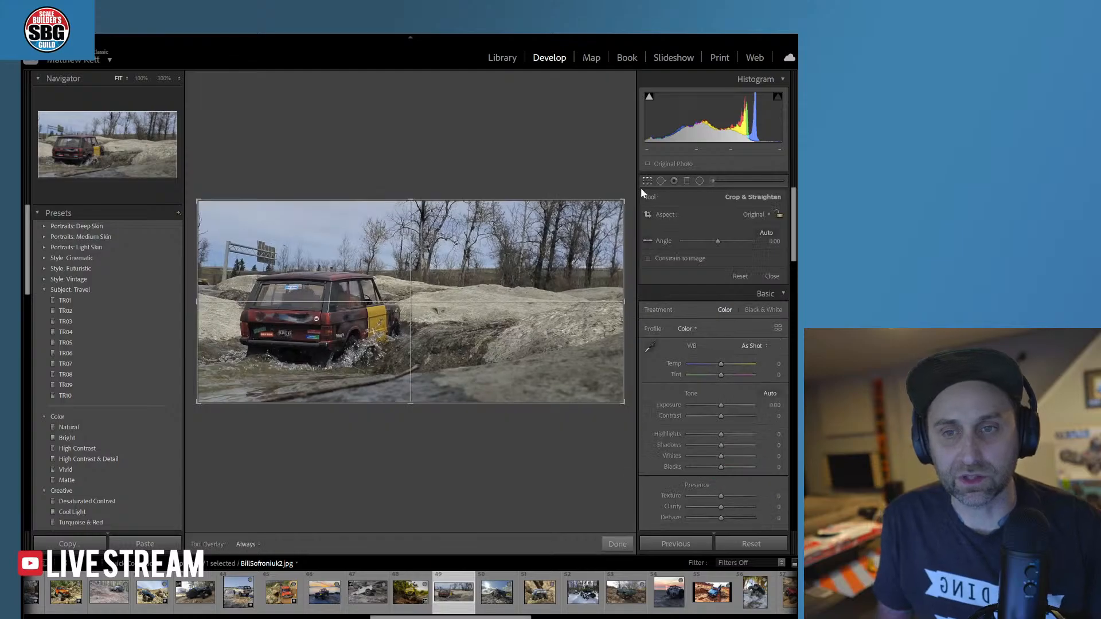
pyautogui.moveTo(201, 302); pyautogui.dragTo(240, 309)
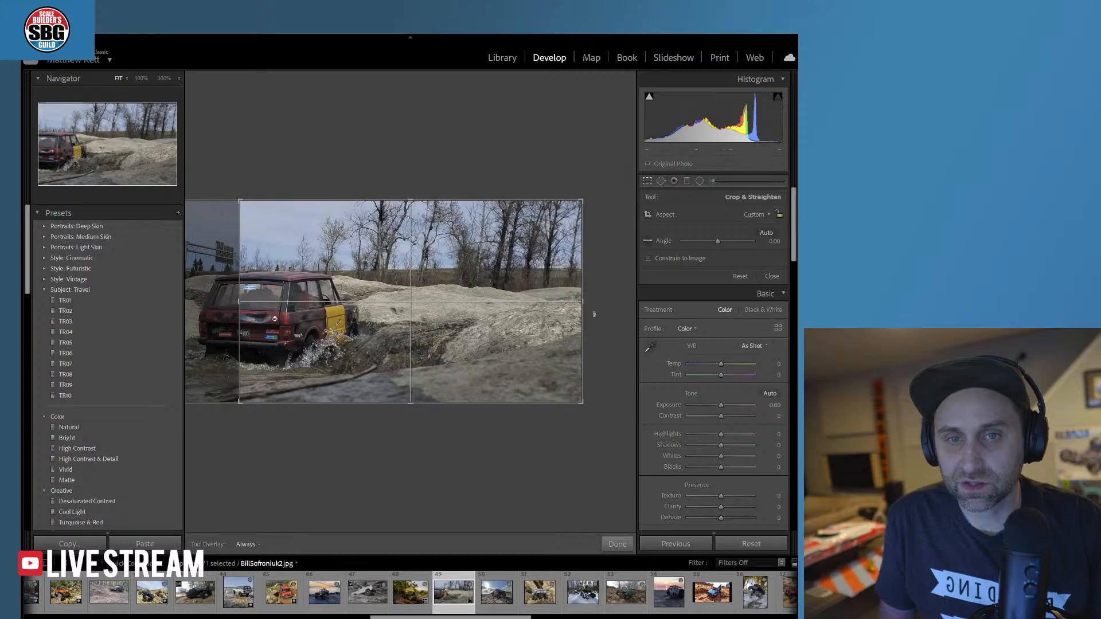
pyautogui.moveTo(583, 302); pyautogui.dragTo(563, 303)
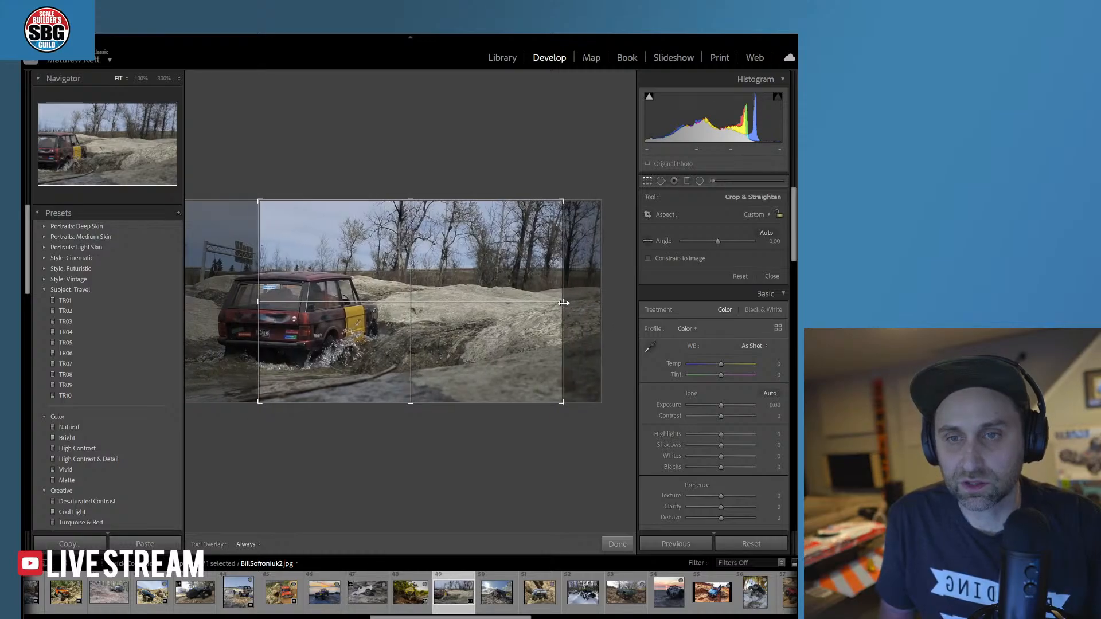
pyautogui.click(617, 544)
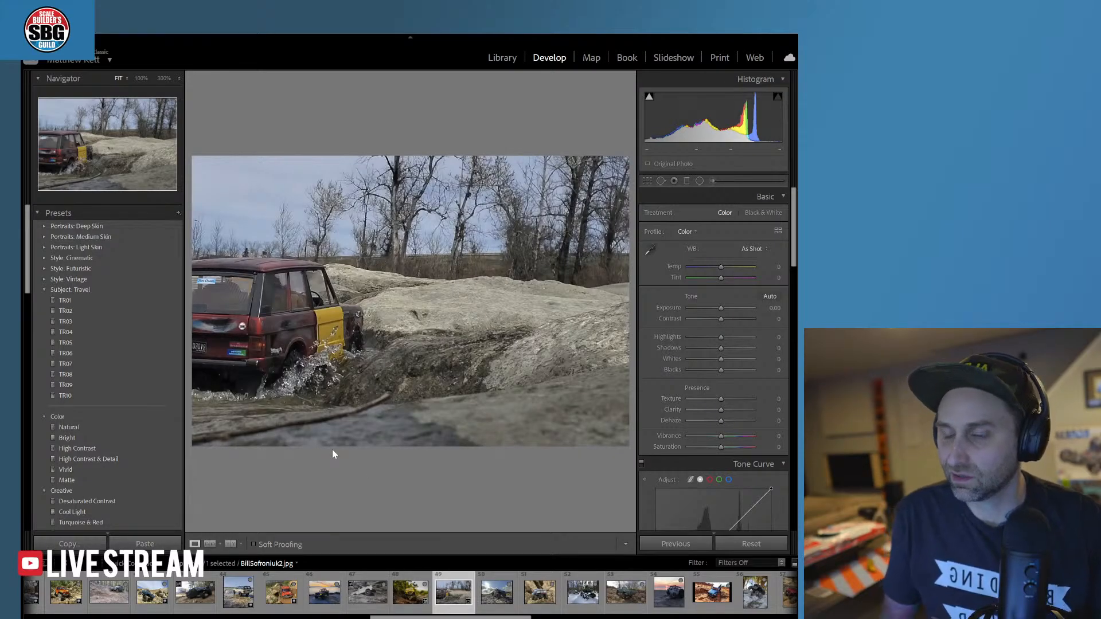
pyautogui.hotkey('ctrl', 'z')
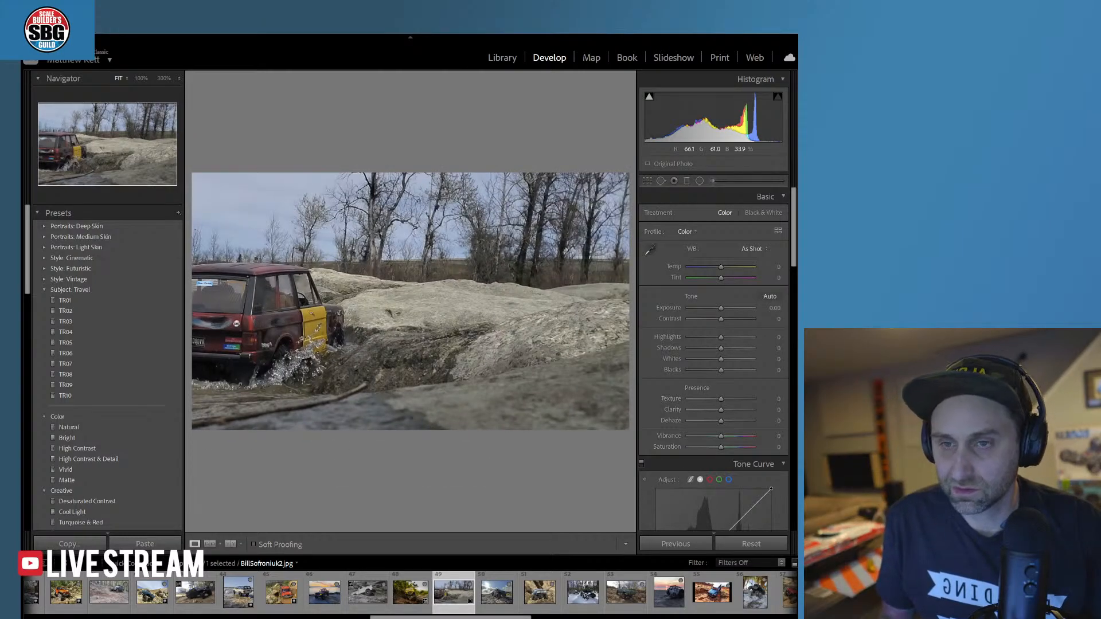
pyautogui.hotkey('ctrl', 'z')
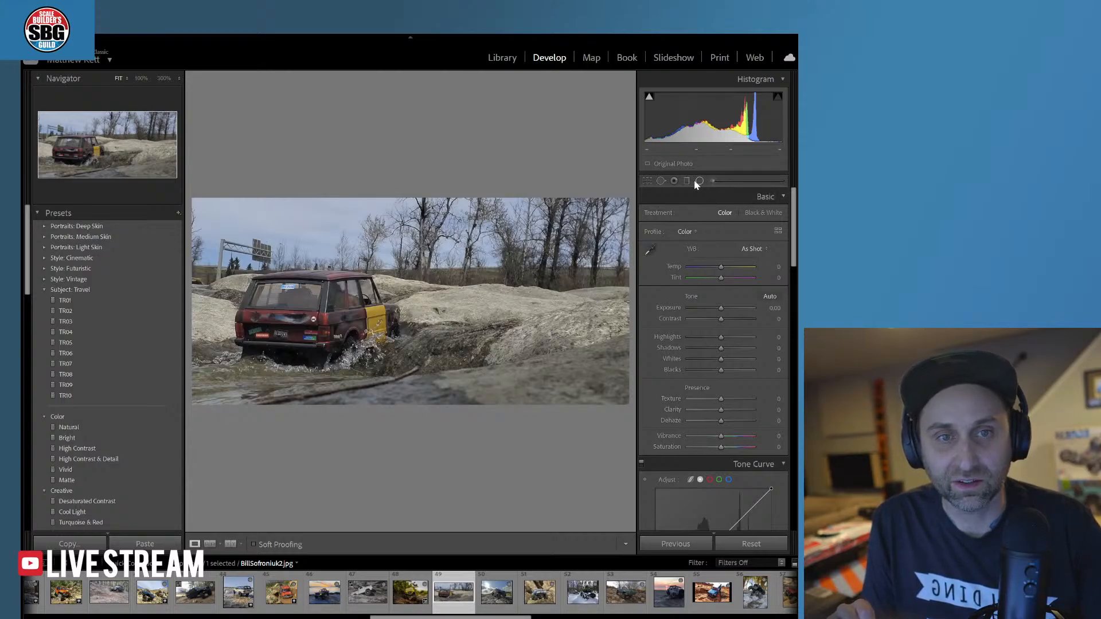
# - Set the photo's Temp to +11, Tint to +3, Exposure to -0.14, Contrast to +14, Highlights to -3, Shadows to +27 and Whites to -19
pyautogui.moveTo(722, 271); pyautogui.dragTo(722, 278)
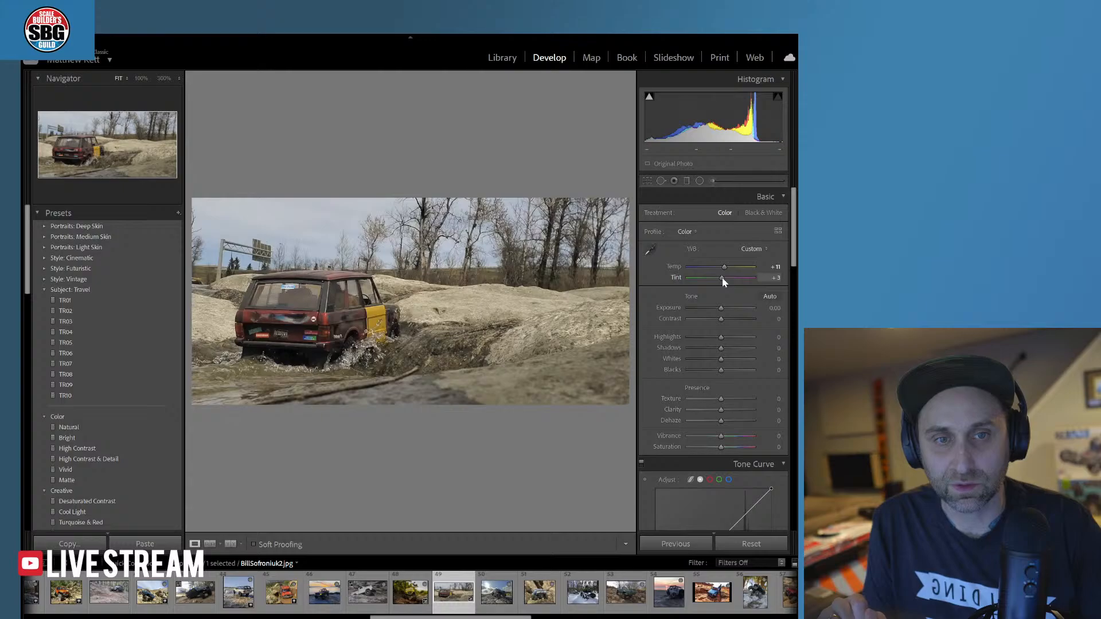
pyautogui.moveTo(723, 312); pyautogui.dragTo(721, 338)
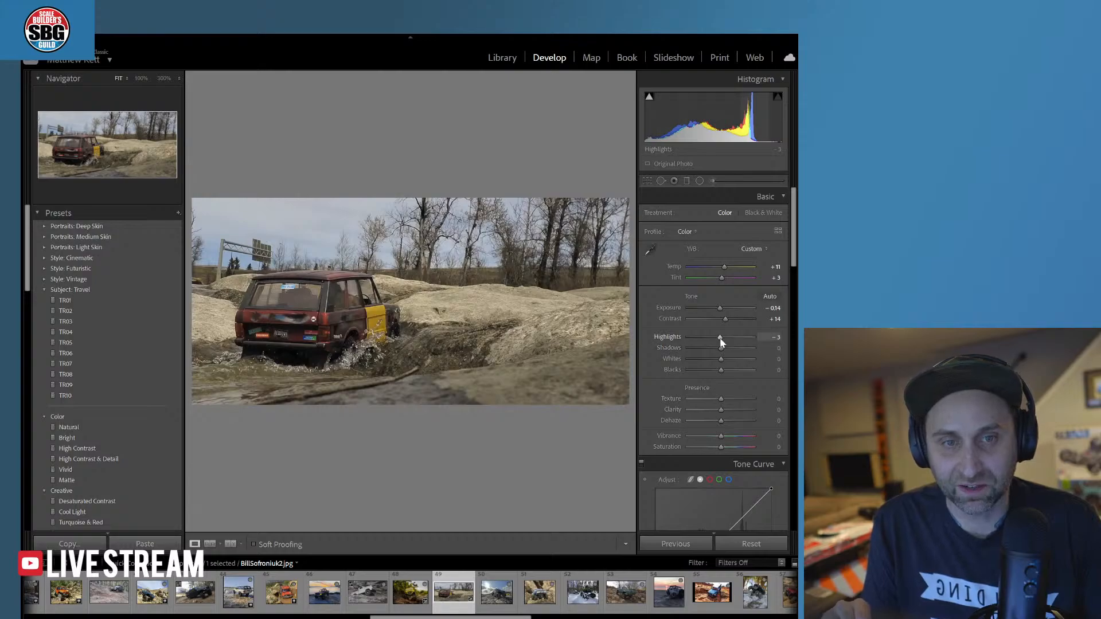
pyautogui.moveTo(722, 350)
pyautogui.mouseDown()
pyautogui.moveTo(733, 352)
pyautogui.moveTo(716, 364)
pyautogui.mouseUp()
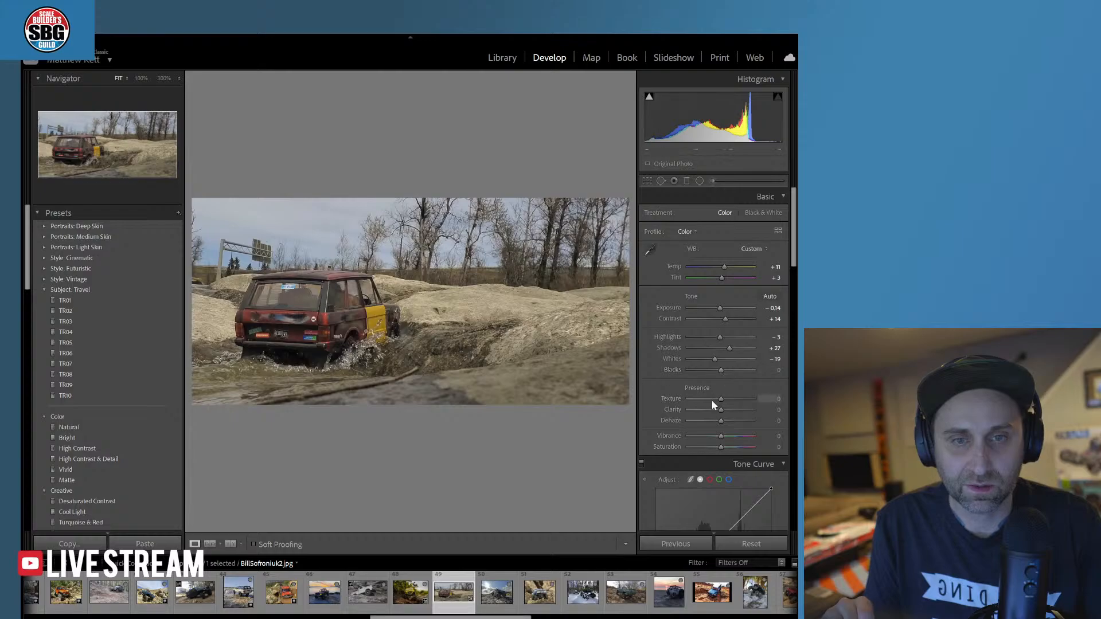
# - Set the photo's Texture to +39, Clarity to +29, Vibrance to +23, Saturation to +9 and Tint to -4
pyautogui.moveTo(722, 400); pyautogui.dragTo(729, 439)
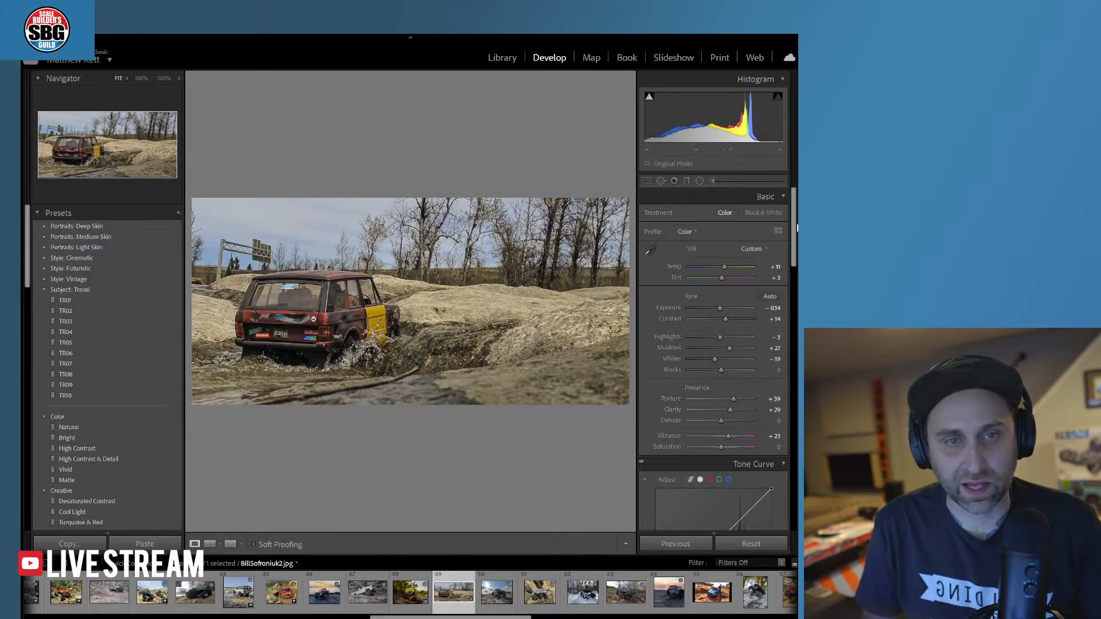
pyautogui.moveTo(718, 449); pyautogui.dragTo(724, 452)
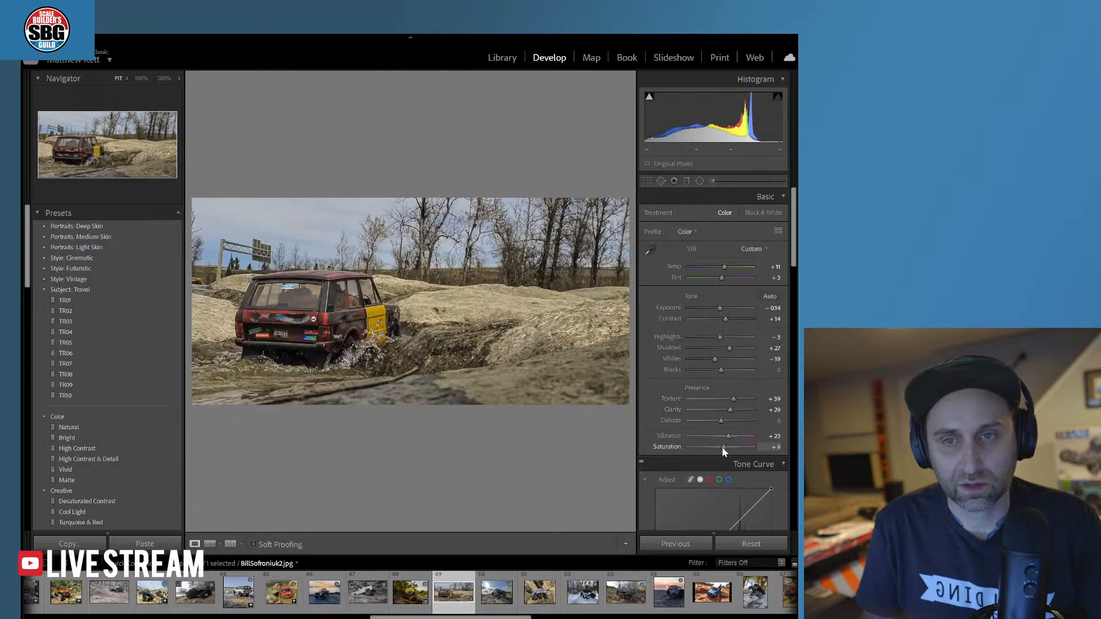
pyautogui.moveTo(722, 280); pyautogui.dragTo(717, 279)
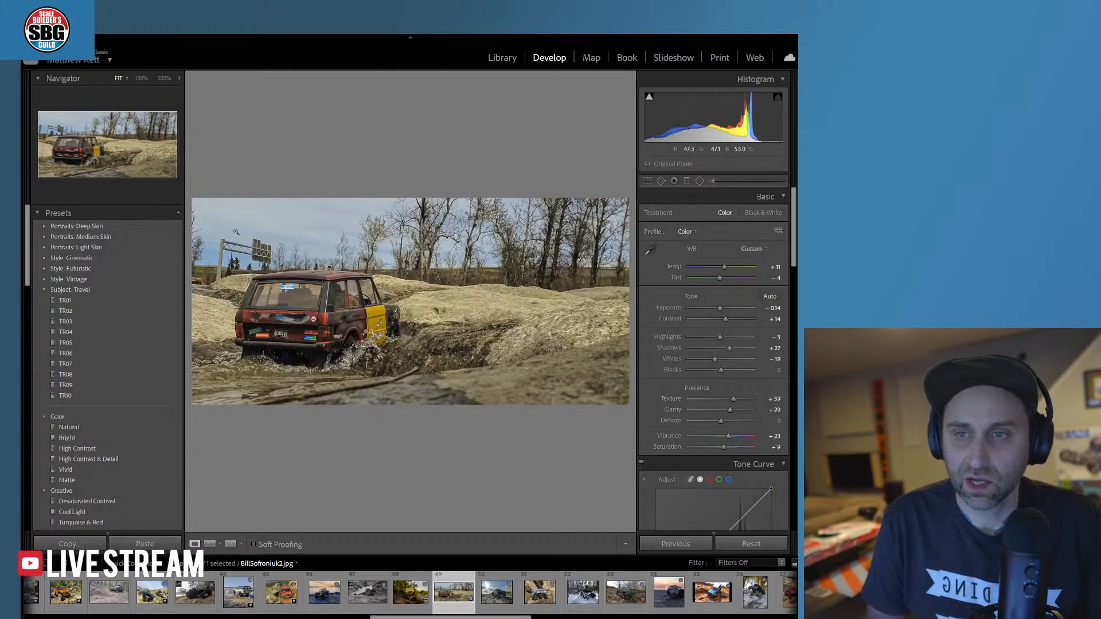
# - Heal the highway sign out of the sky behind the off-roader with a size 77 brush, sampling the sky beside it
pyautogui.click(660, 180)
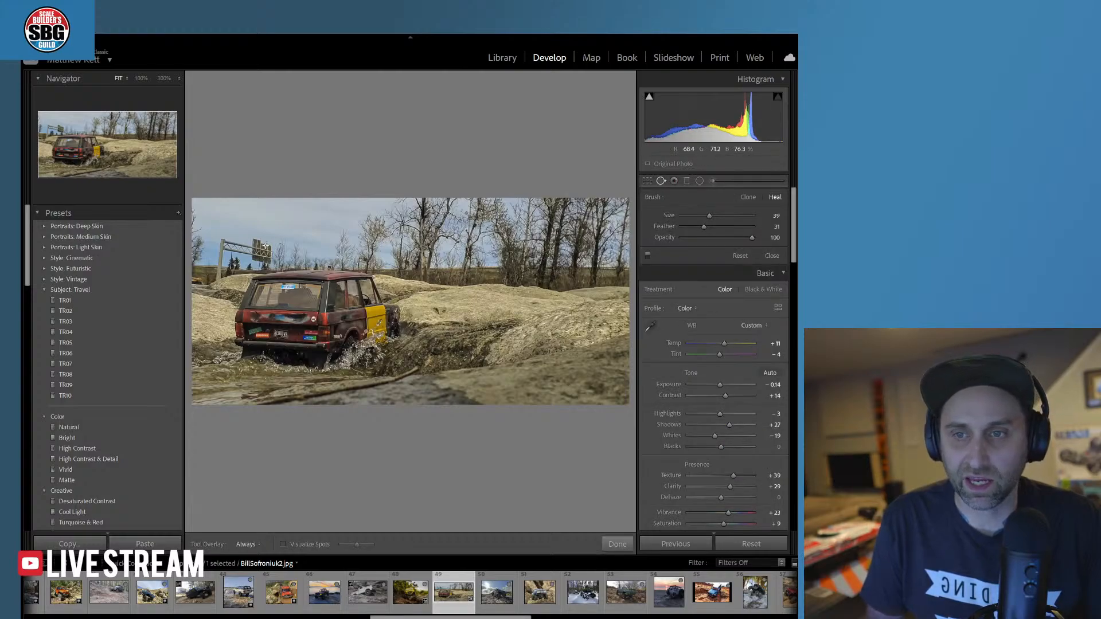
pyautogui.moveTo(267, 255)
pyautogui.mouseDown()
pyautogui.moveTo(216, 247)
pyautogui.moveTo(223, 261)
pyautogui.mouseUp()
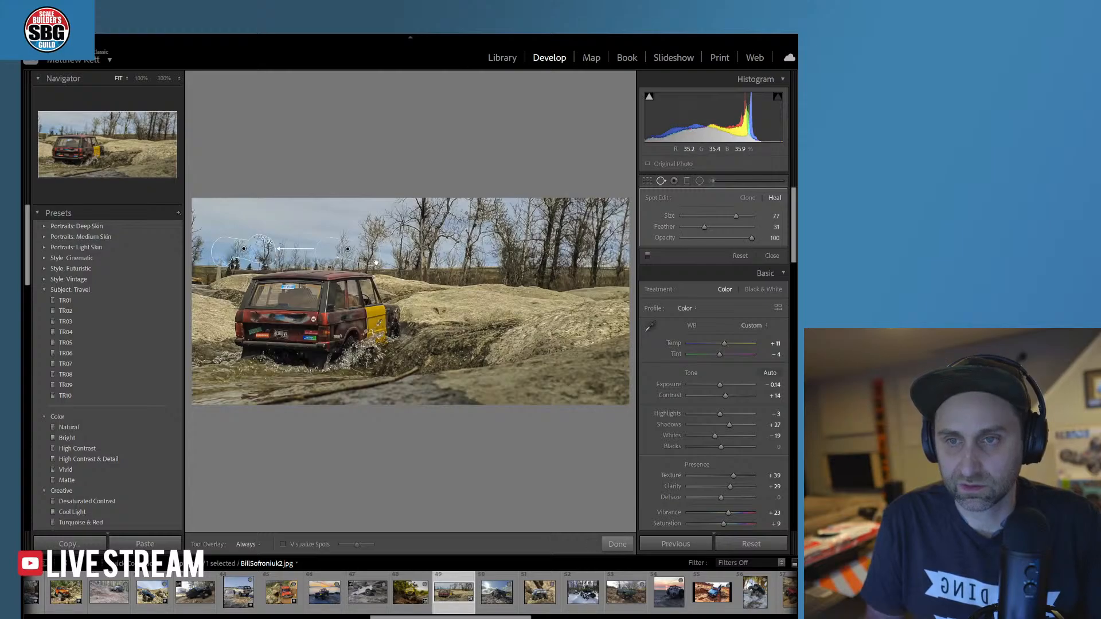
pyautogui.moveTo(360, 252); pyautogui.dragTo(331, 246)
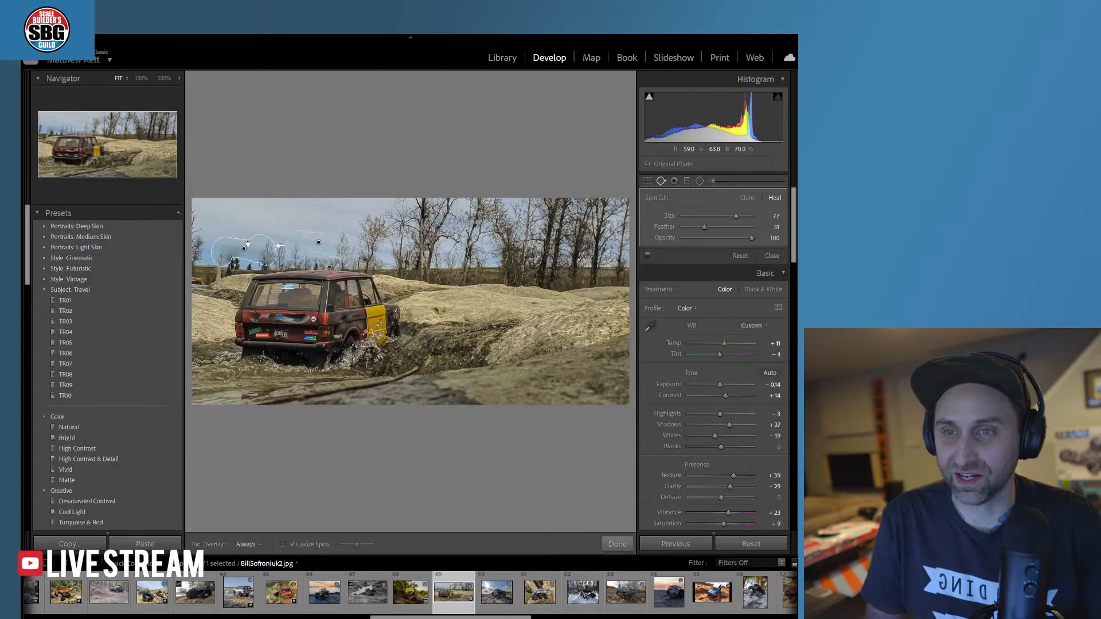
pyautogui.moveTo(264, 252); pyautogui.dragTo(263, 253)
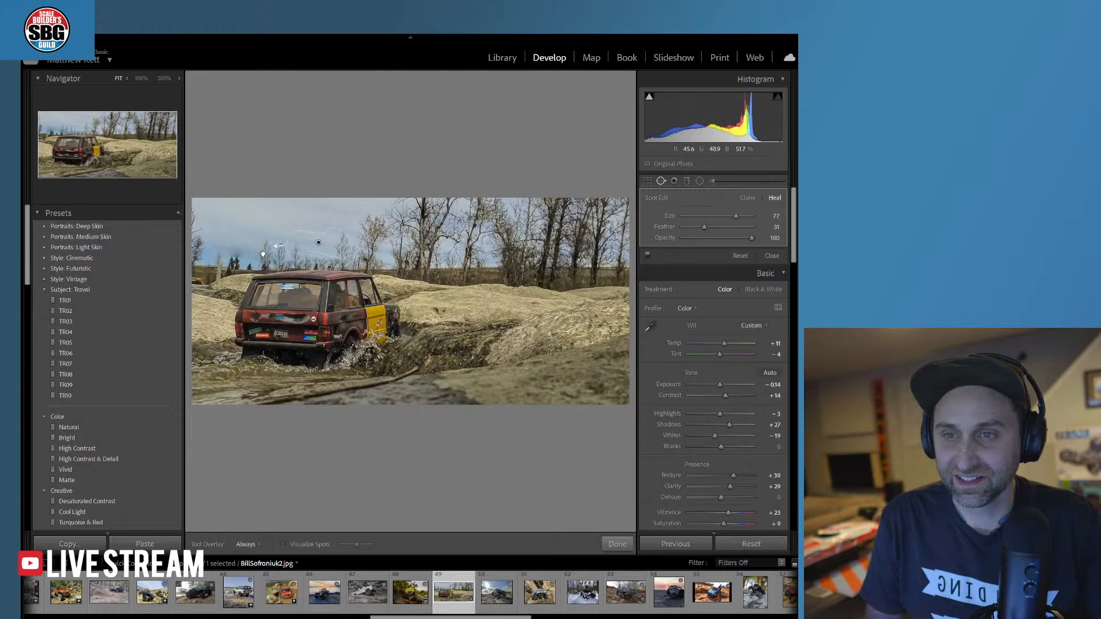
pyautogui.moveTo(335, 245)
pyautogui.mouseDown()
pyautogui.moveTo(321, 224)
pyautogui.moveTo(335, 241)
pyautogui.mouseUp()
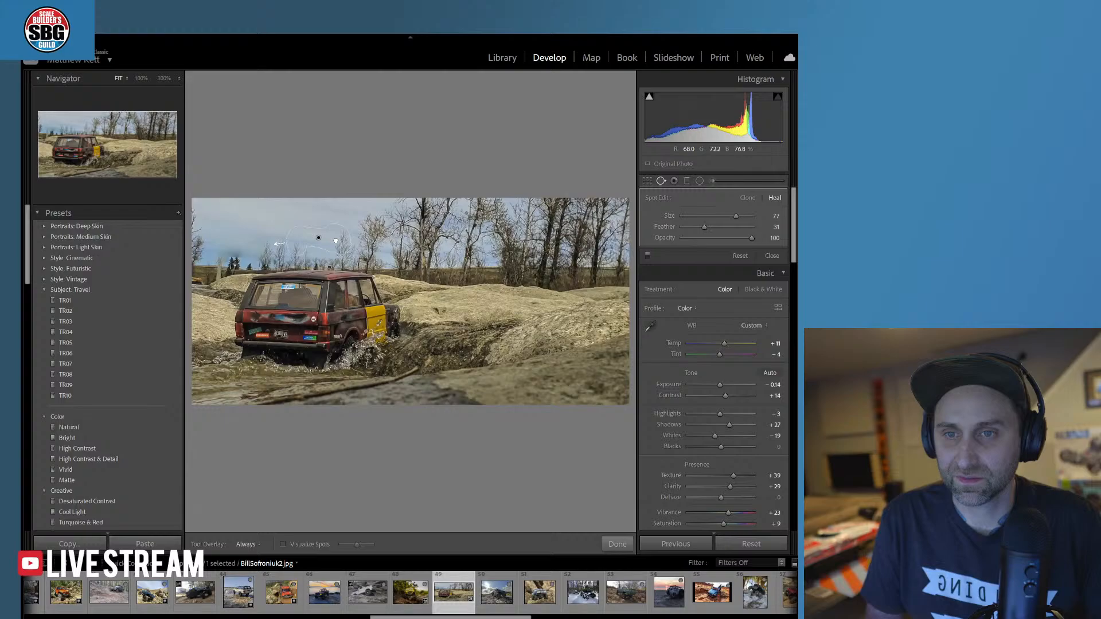
pyautogui.click(617, 544)
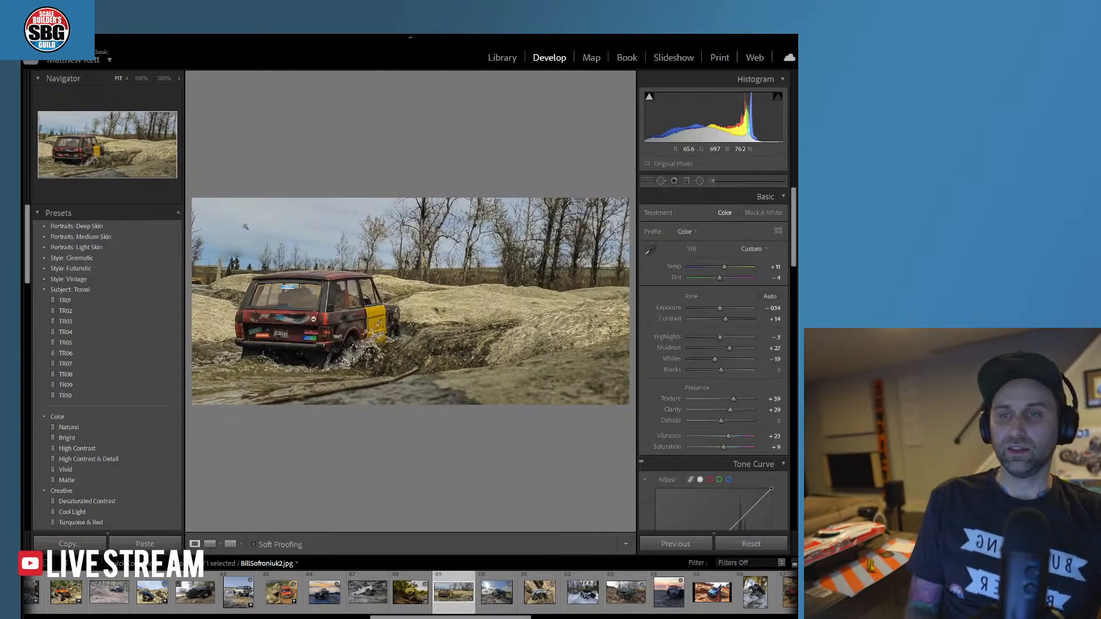
# - Try healing the sky area left of the off-roader again with a different source, and undo the new stroke
pyautogui.click(661, 181)
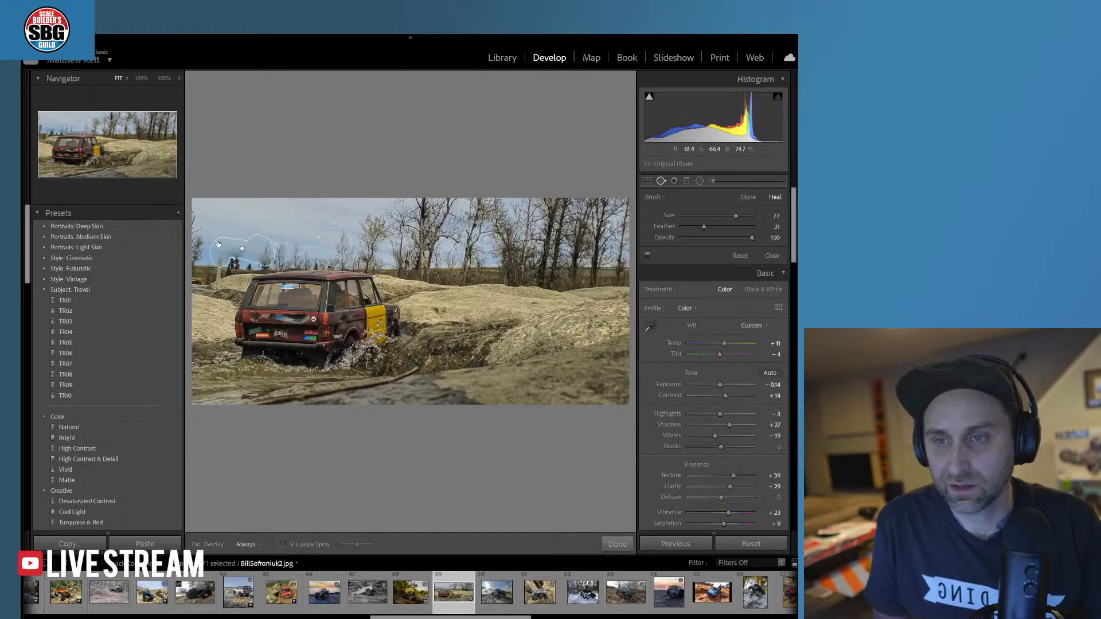
pyautogui.moveTo(215, 229); pyautogui.dragTo(225, 247)
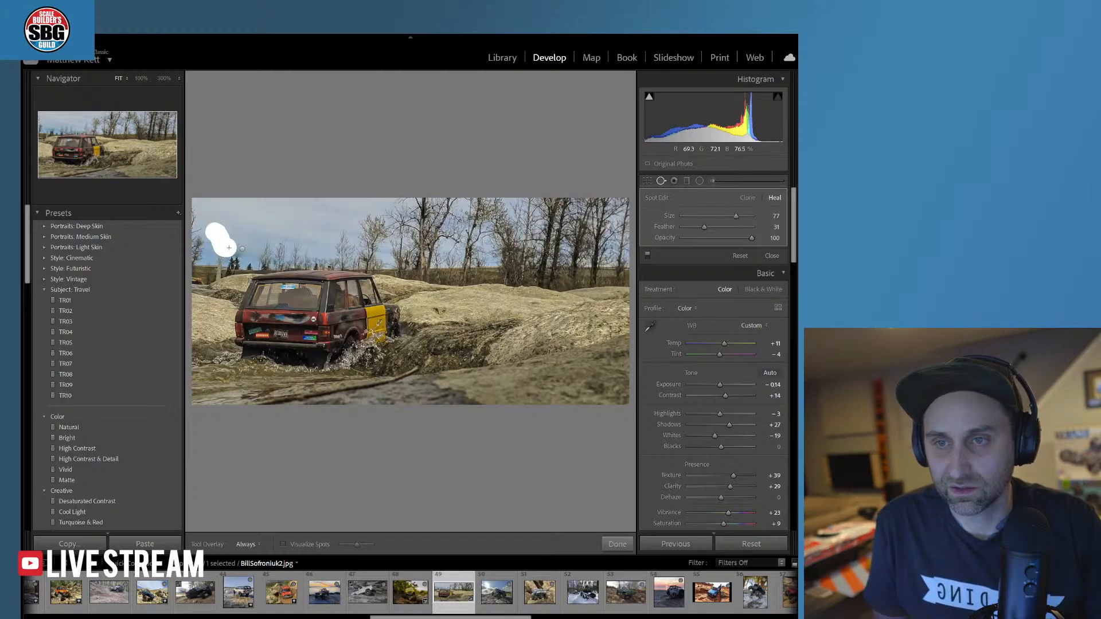
pyautogui.moveTo(228, 248)
pyautogui.mouseDown()
pyautogui.moveTo(235, 262)
pyautogui.moveTo(213, 253)
pyautogui.moveTo(244, 261)
pyautogui.mouseUp()
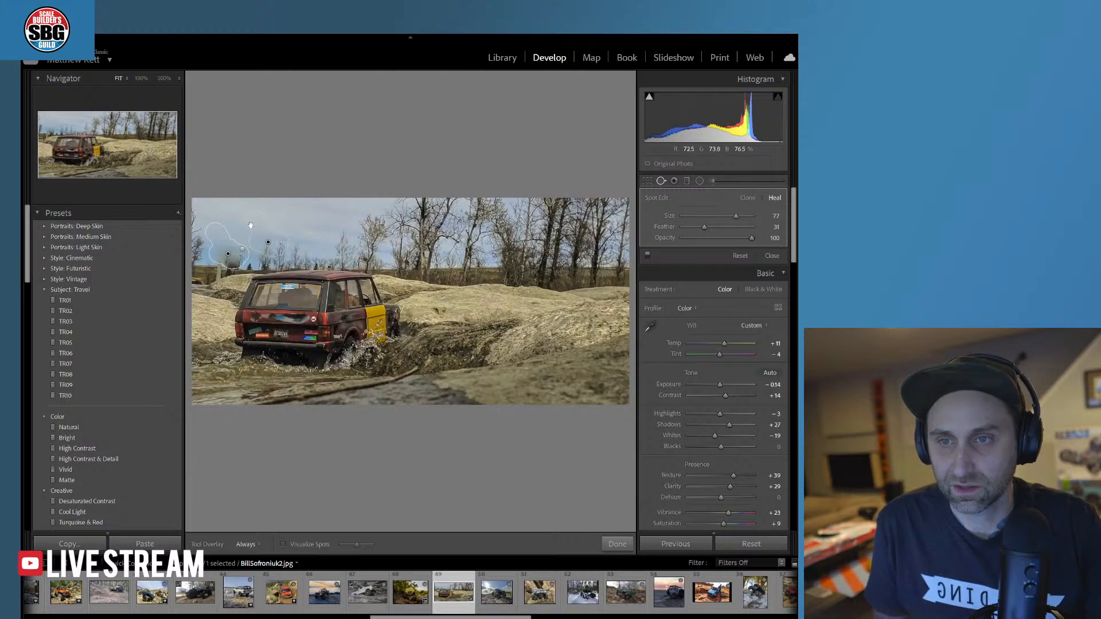
pyautogui.moveTo(272, 226); pyautogui.dragTo(322, 215)
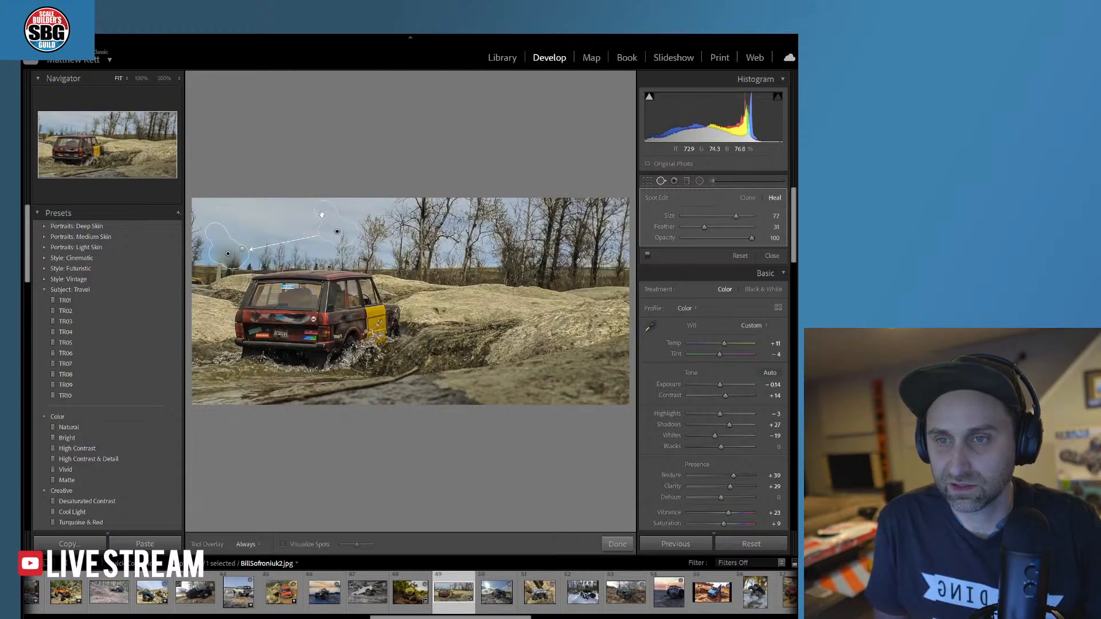
pyautogui.hotkey('ctrl', 'z')
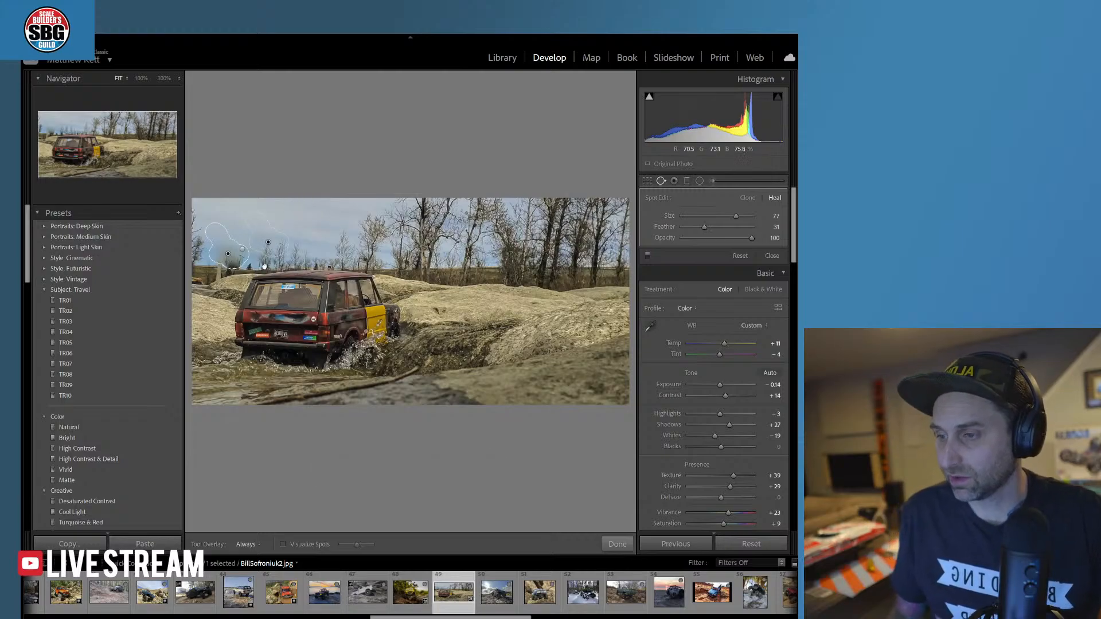
pyautogui.hotkey('ctrl', 'z')
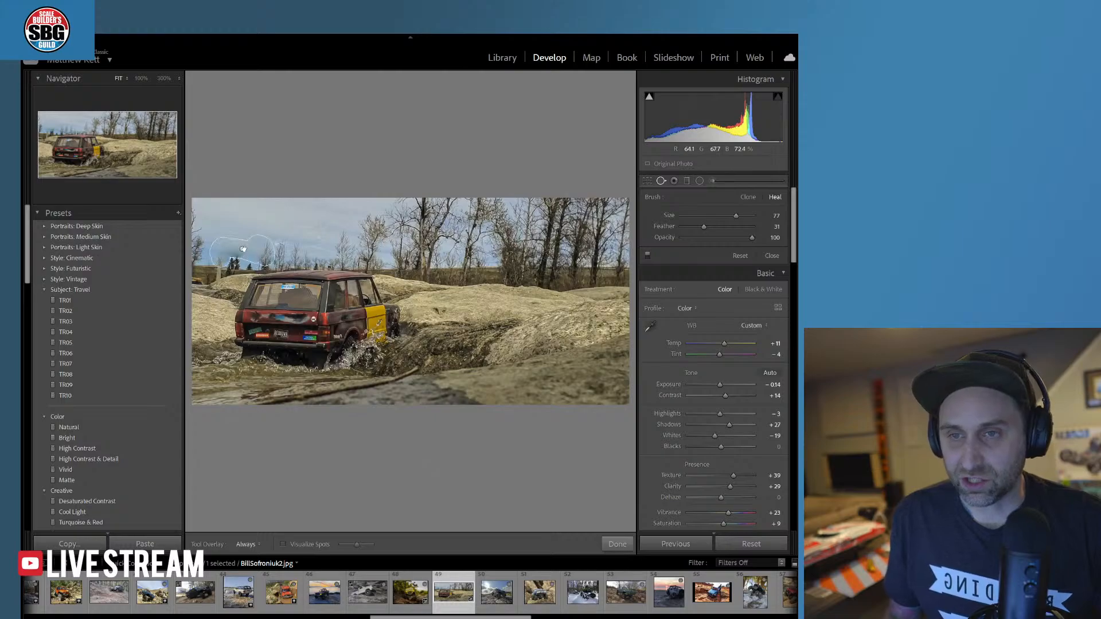
pyautogui.click(242, 249)
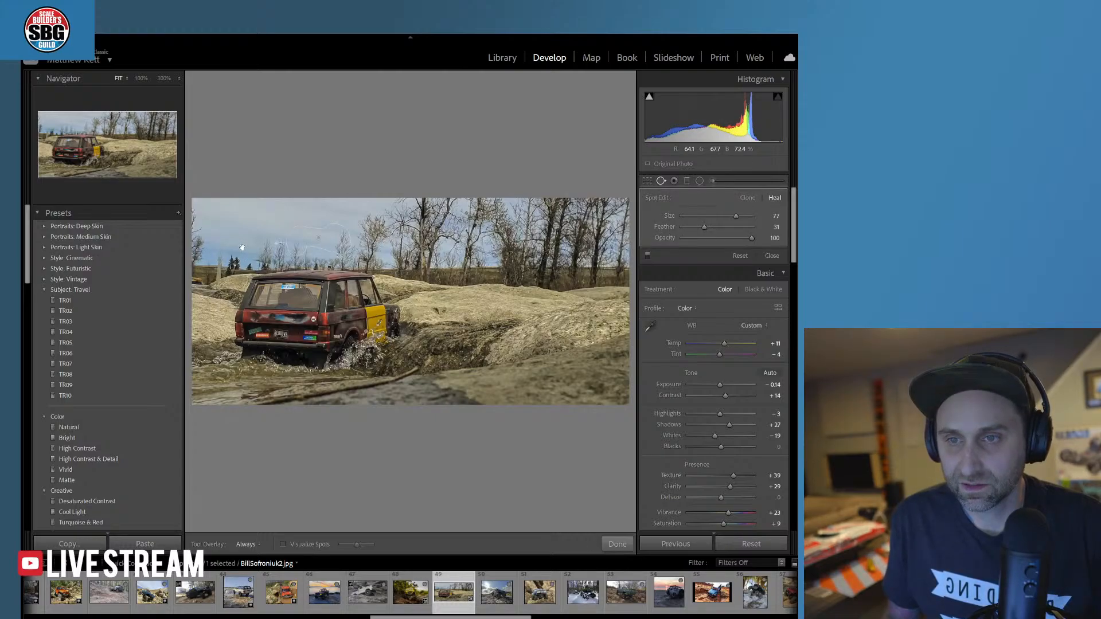
pyautogui.click(619, 544)
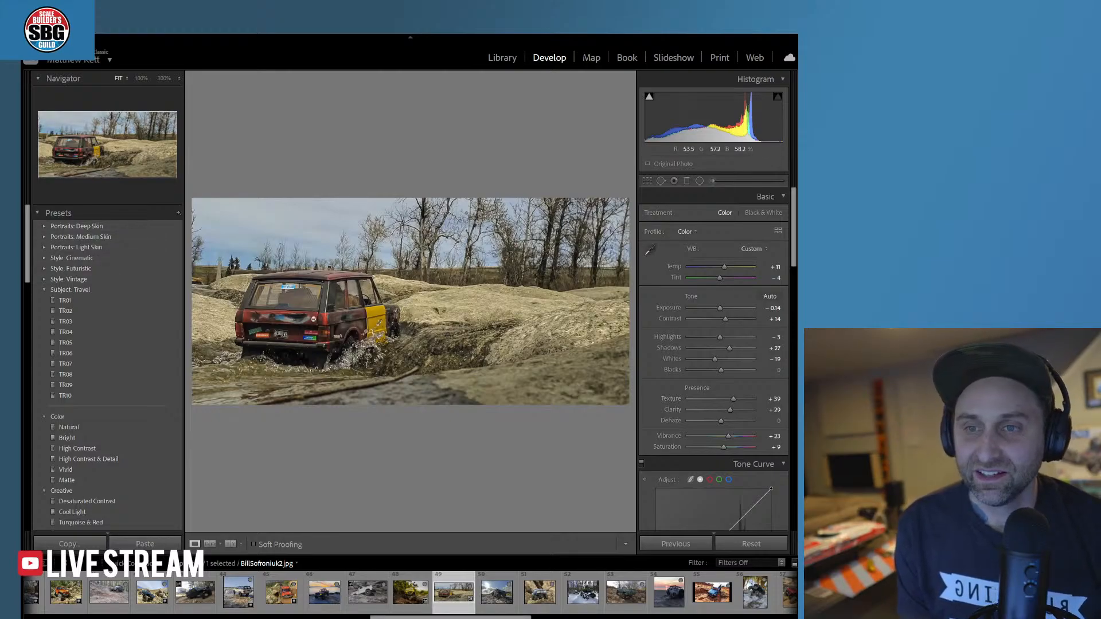
# - Heal a size 77 spot on the horizon above the off-roader's rear roof corner, sampling the horizon just to its right
pyautogui.click(662, 181)
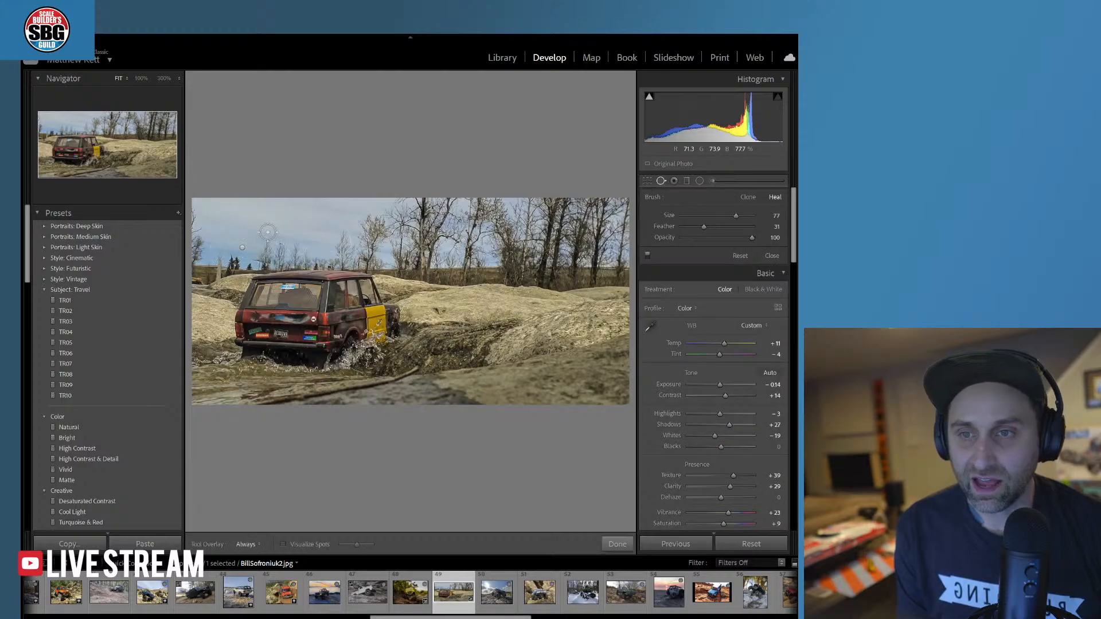
pyautogui.click(255, 262)
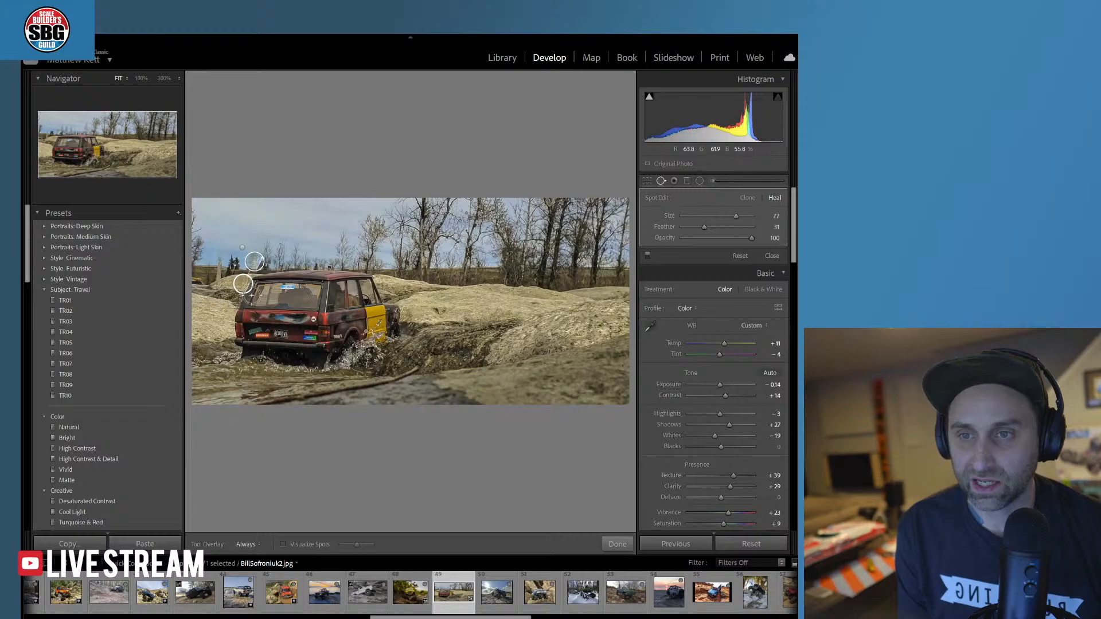
pyautogui.moveTo(248, 289)
pyautogui.mouseDown()
pyautogui.moveTo(382, 247)
pyautogui.moveTo(299, 243)
pyautogui.moveTo(344, 223)
pyautogui.moveTo(320, 216)
pyautogui.moveTo(289, 227)
pyautogui.moveTo(299, 261)
pyautogui.mouseUp()
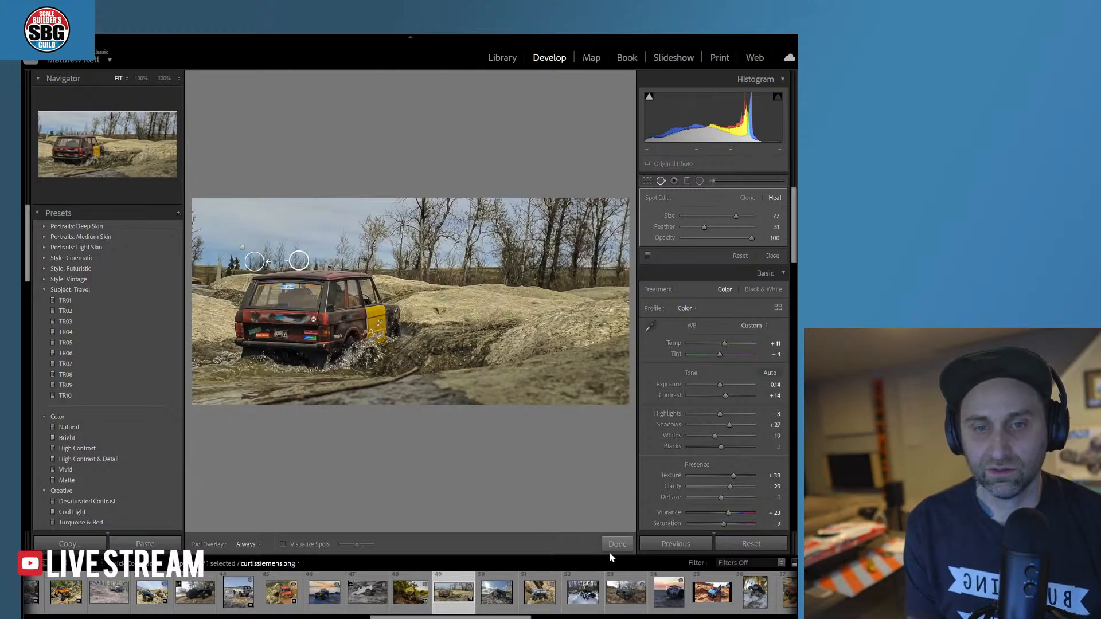
pyautogui.click(614, 545)
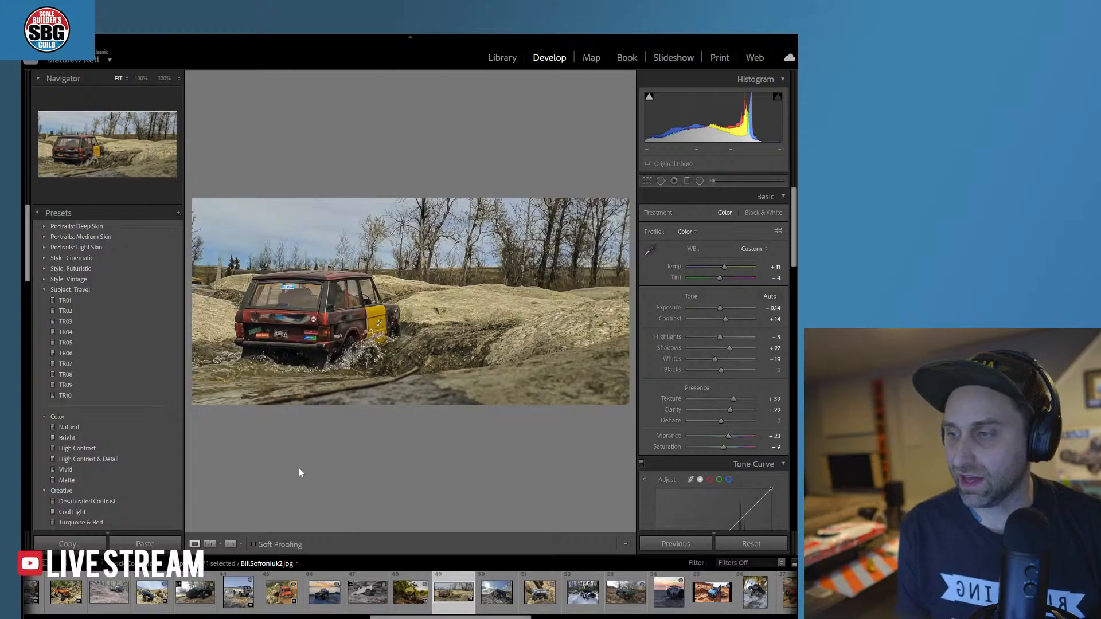
# - Set the HSL saturation of the off-roader photo to Red +86, Orange +47 and Yellow -20
pyautogui.scroll(-5, 758, 414)
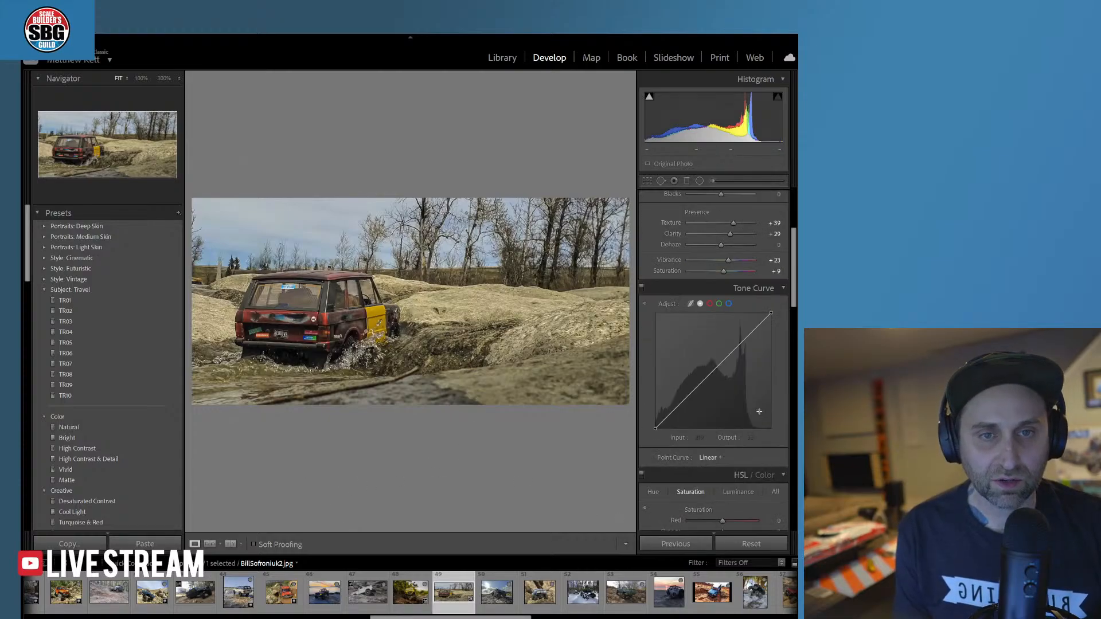
pyautogui.scroll(-2, 761, 402)
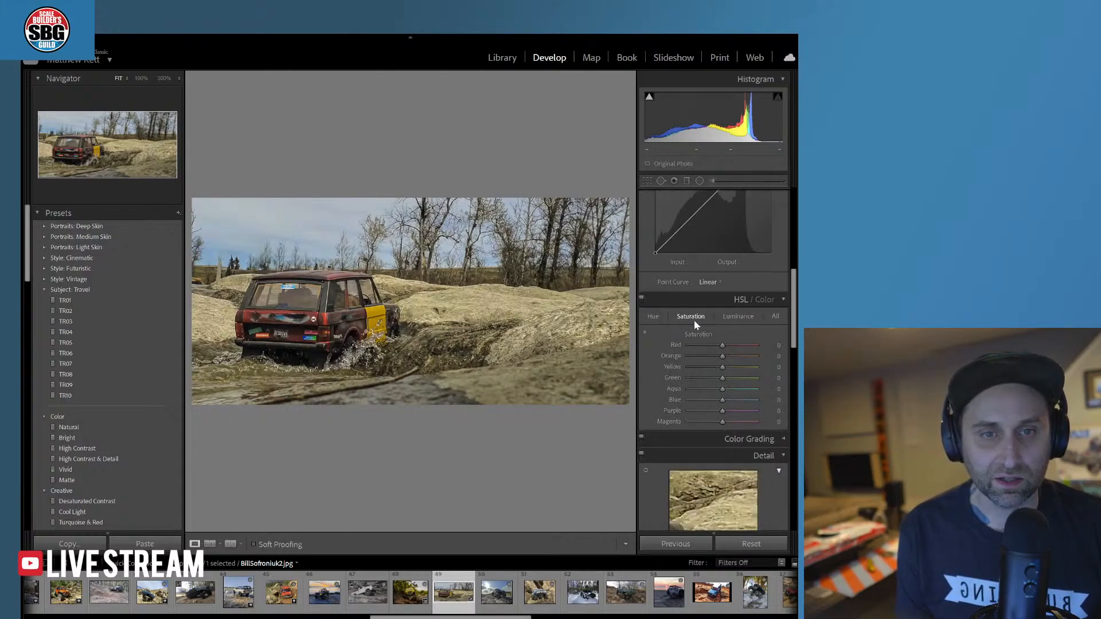
pyautogui.moveTo(722, 346)
pyautogui.mouseDown()
pyautogui.moveTo(754, 346)
pyautogui.moveTo(734, 368)
pyautogui.moveTo(714, 364)
pyautogui.mouseUp()
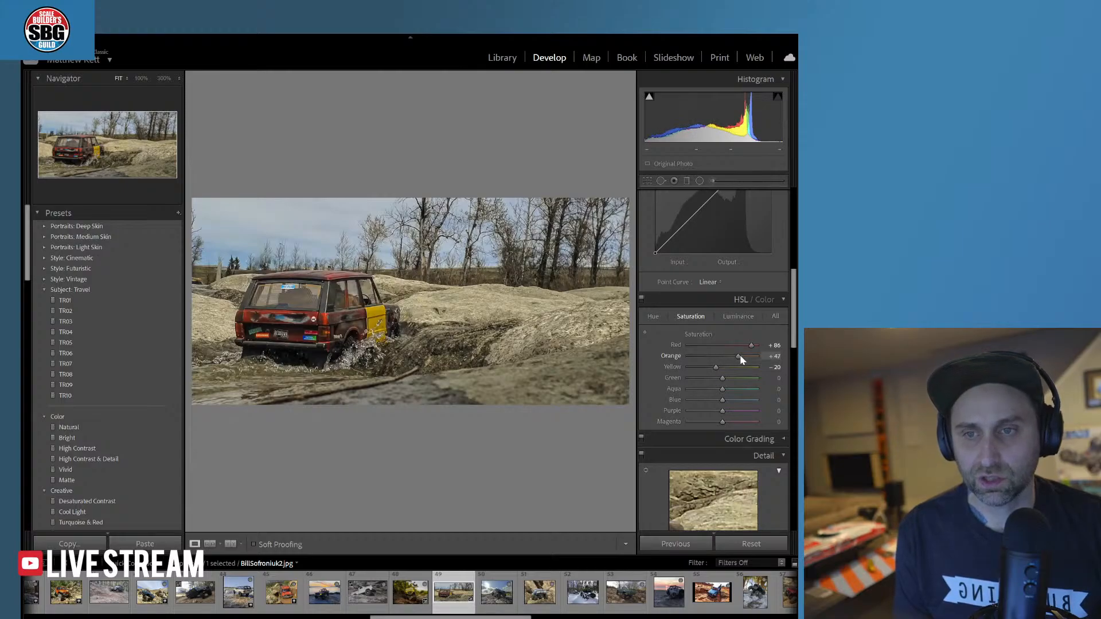
# - Add an inverted radial filter around the off-roader with Shadows at 25, Saturation at 15 and the other adjustments at zero
pyautogui.click(700, 181)
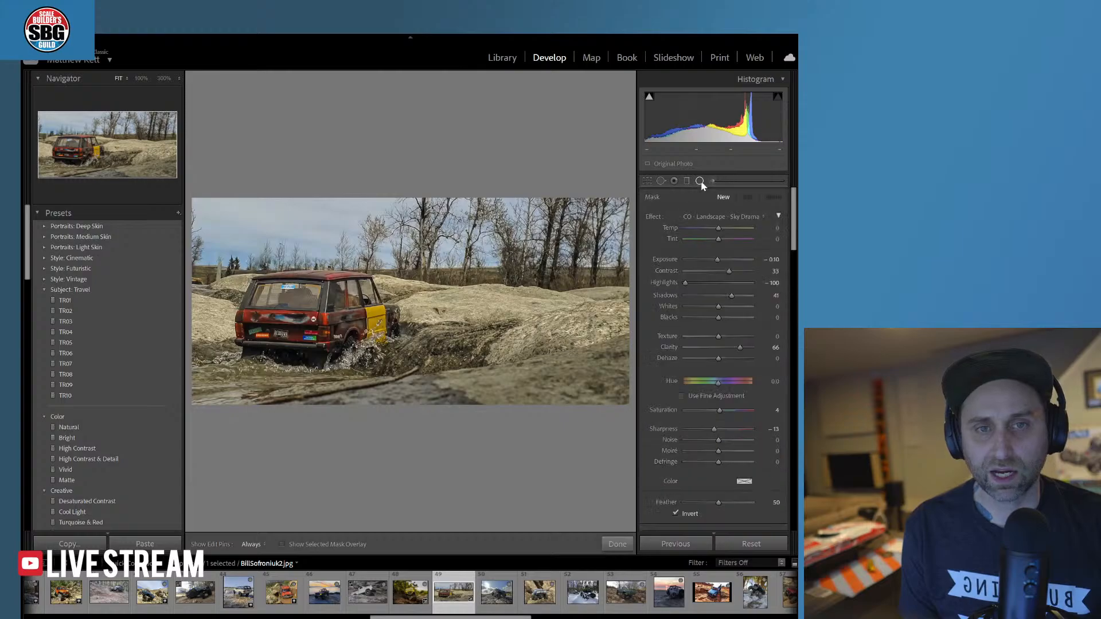
pyautogui.moveTo(200, 227)
pyautogui.mouseDown()
pyautogui.moveTo(398, 350)
pyautogui.moveTo(389, 345)
pyautogui.mouseUp()
pyautogui.moveTo(354, 292); pyautogui.dragTo(376, 327)
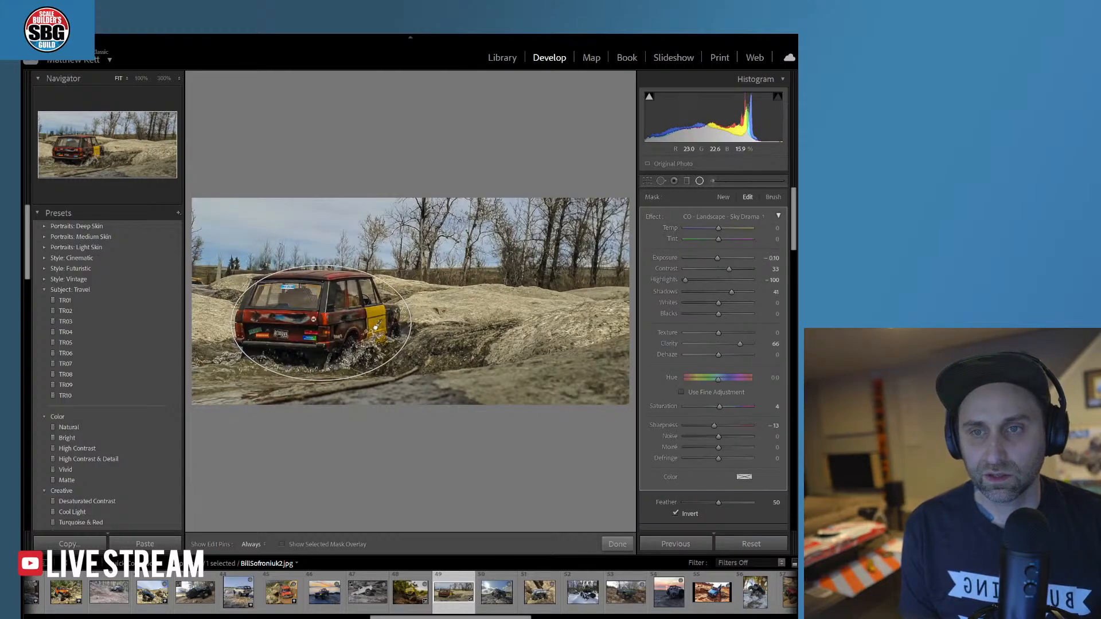
pyautogui.click(720, 217)
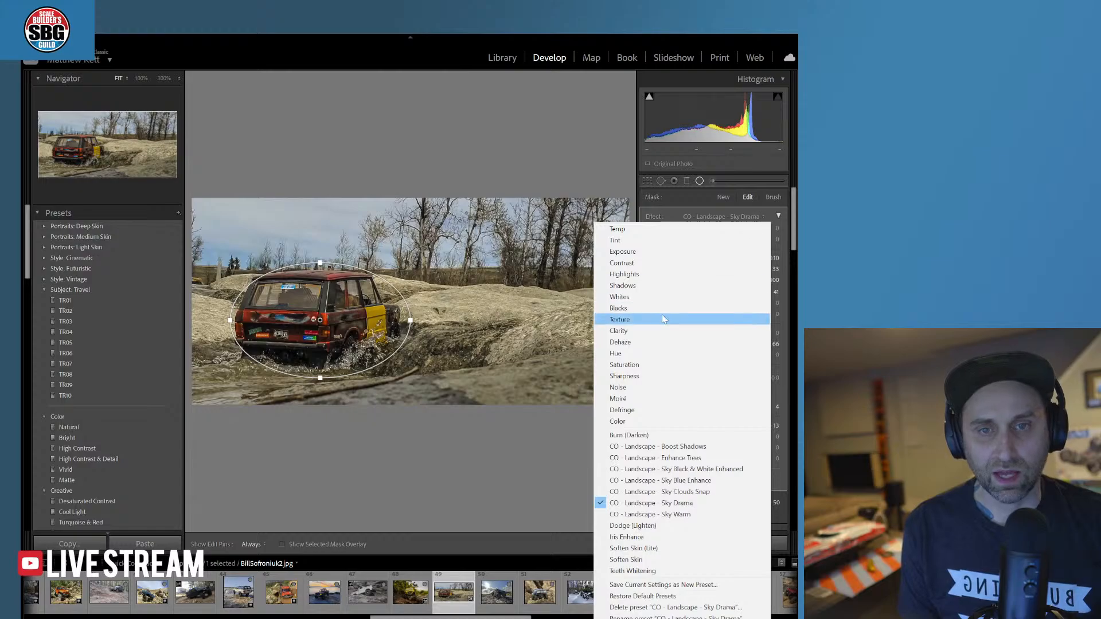
pyautogui.click(651, 286)
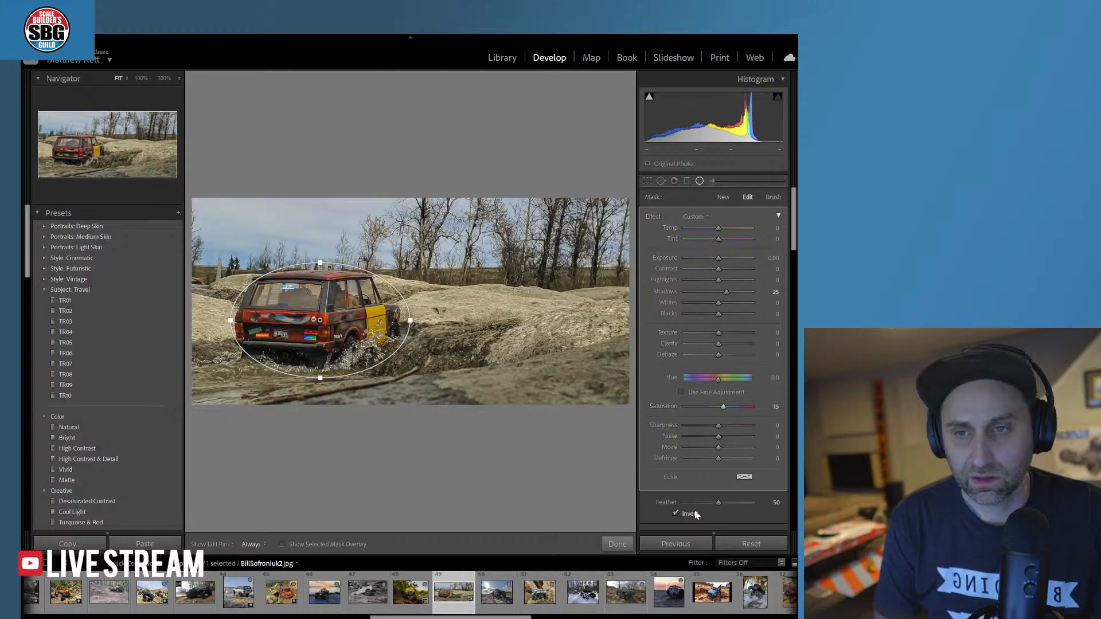
pyautogui.click(618, 544)
pyautogui.click(619, 549)
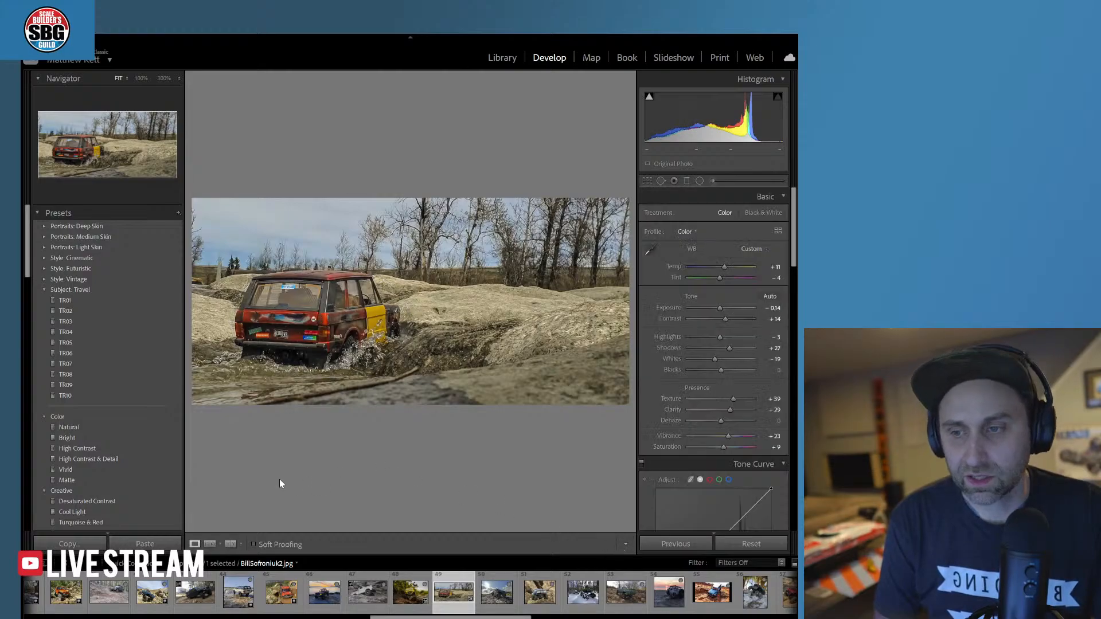
# - Apply the Heavy vignetting preset to the off-roader photo and compare the edit with the unedited original
pyautogui.scroll(-5, 118, 475)
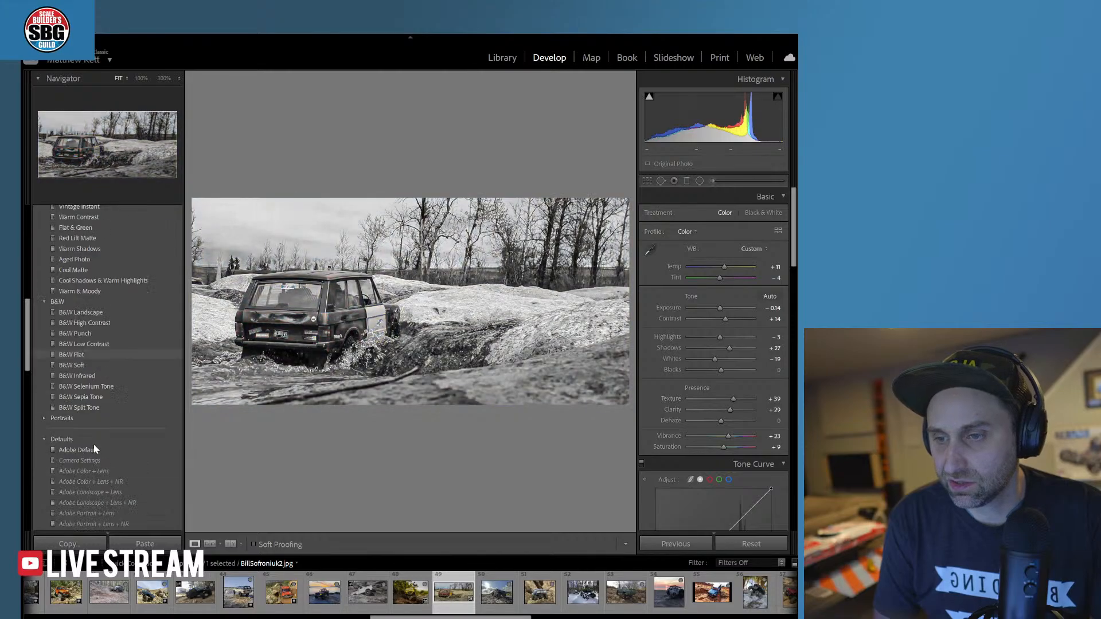
pyautogui.scroll(-8, 108, 480)
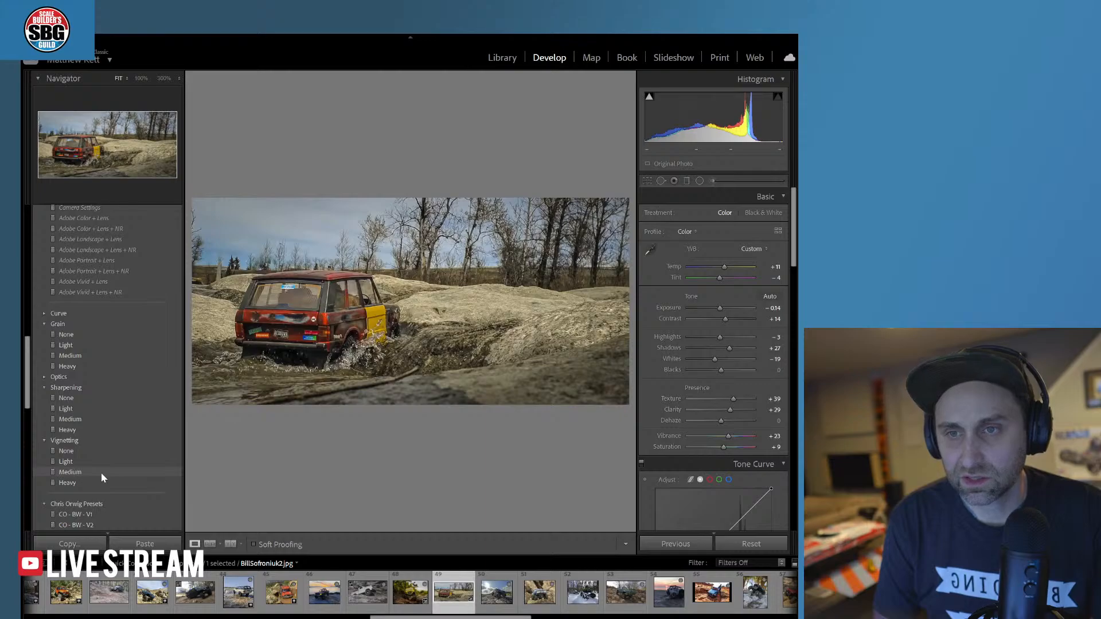
pyautogui.click(103, 483)
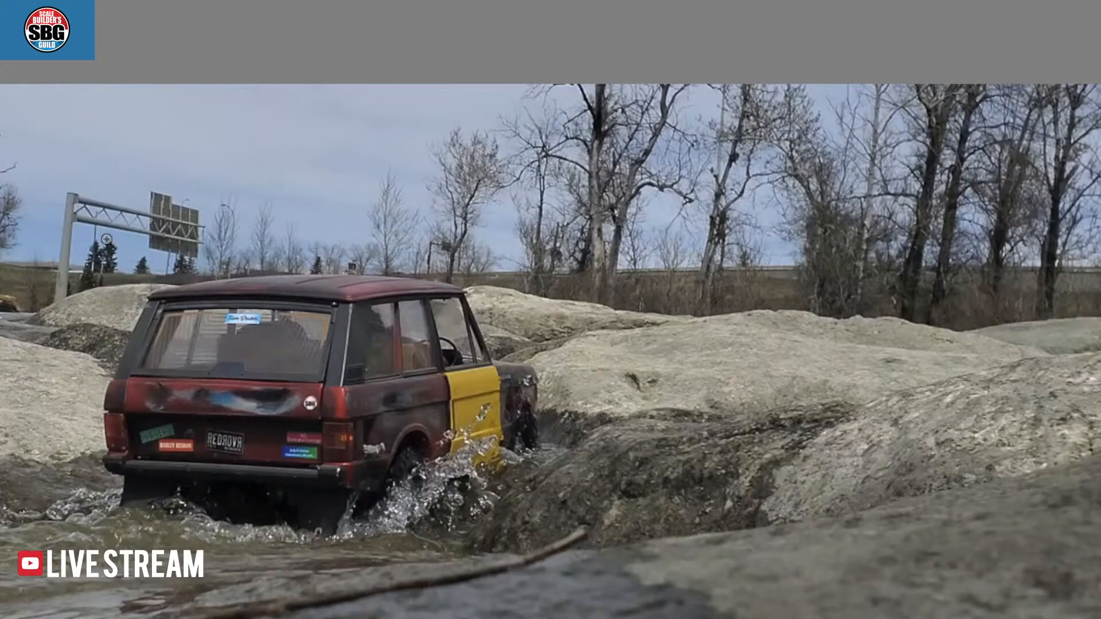
pyautogui.press('\\')
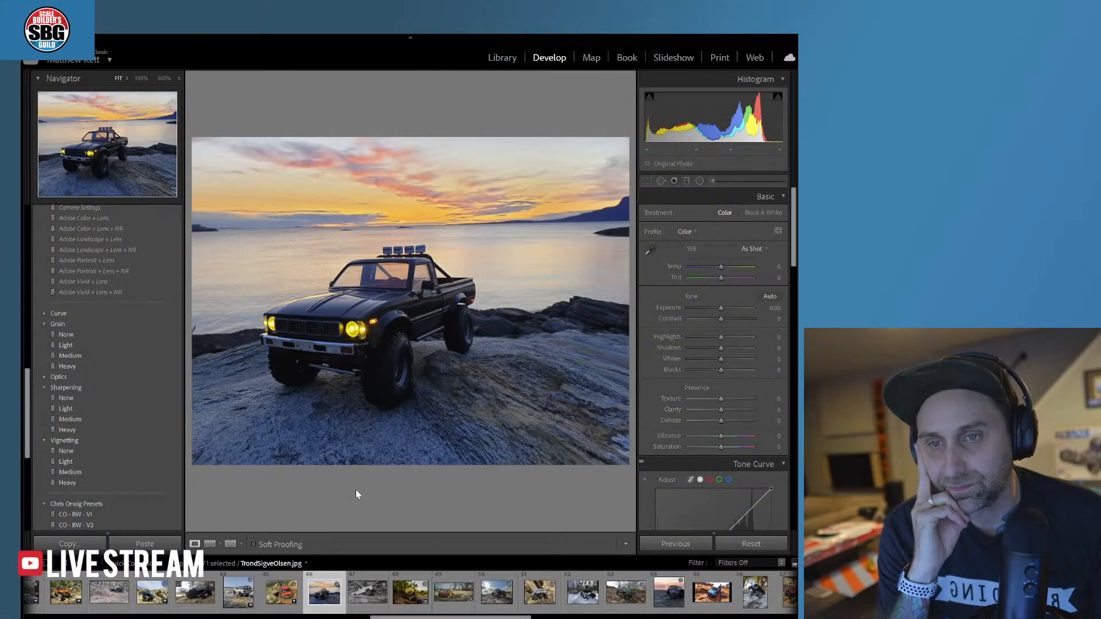
# - Level the horizon of the black pickup sunset photo with a Transform rotation of +1.3, constraining the crop to remove the blank edges
pyautogui.click(353, 333)
pyautogui.click(353, 333)
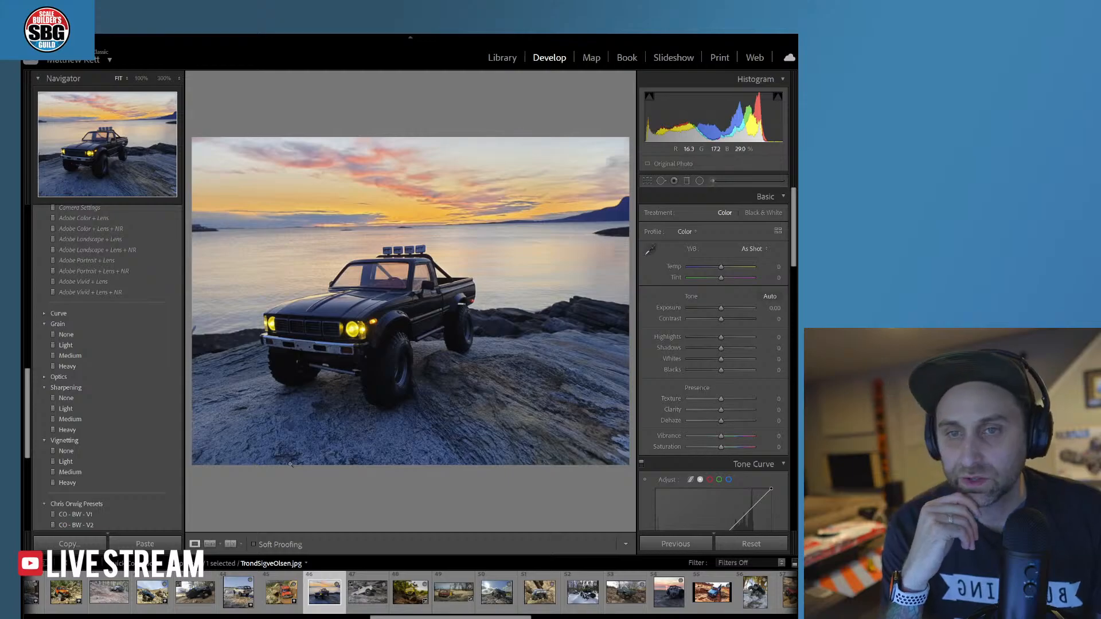
pyautogui.click(647, 180)
pyautogui.scroll(-10, 699, 360)
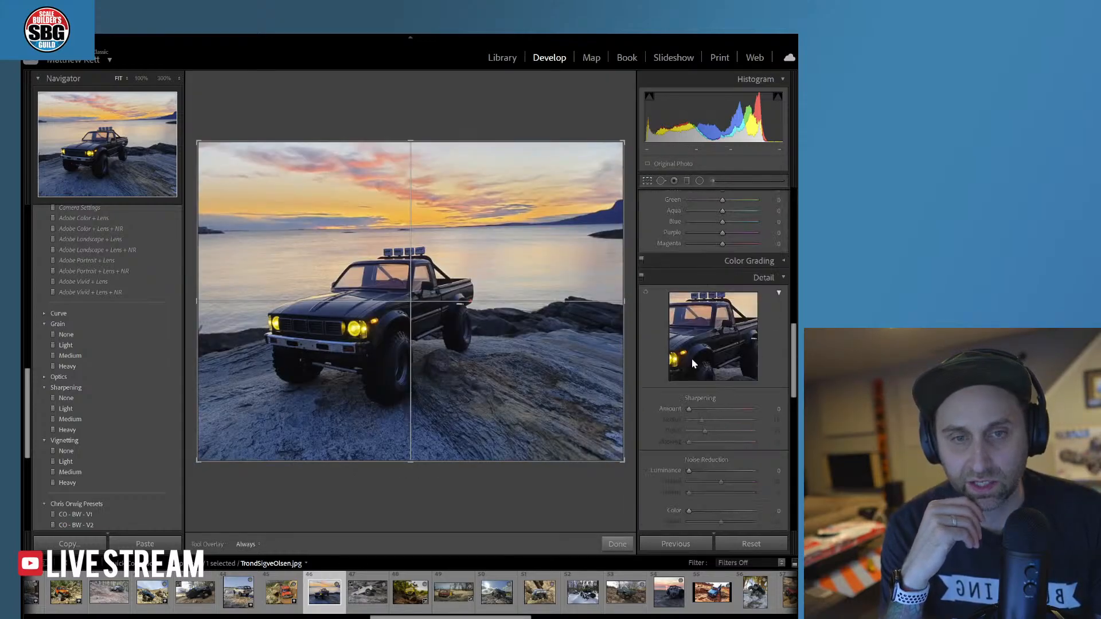
pyautogui.scroll(-10, 692, 363)
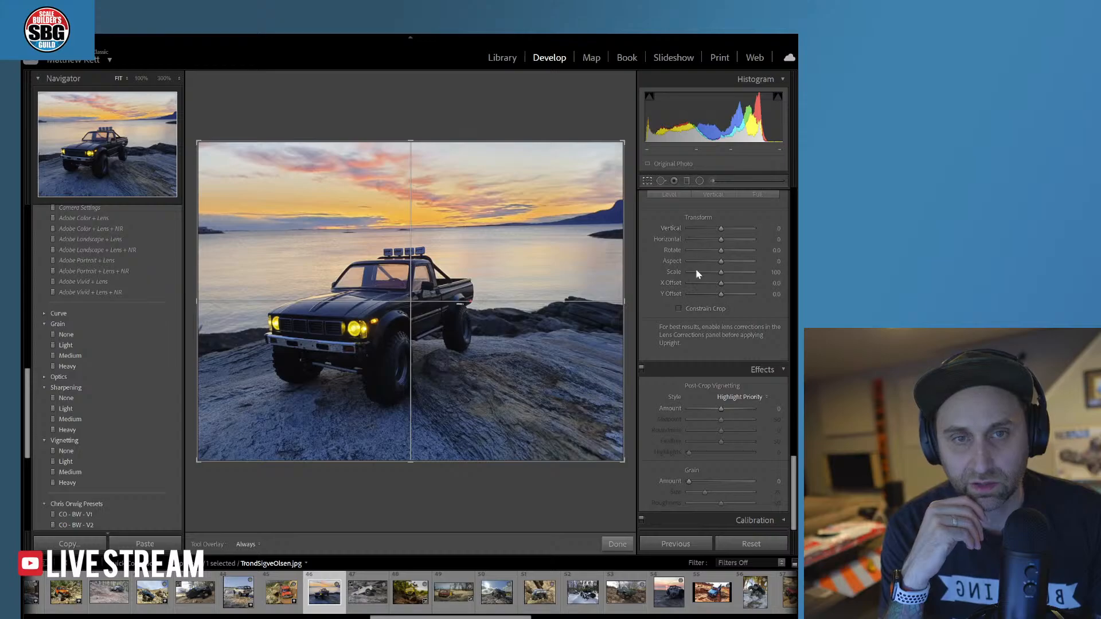
pyautogui.moveTo(722, 252); pyautogui.dragTo(723, 254)
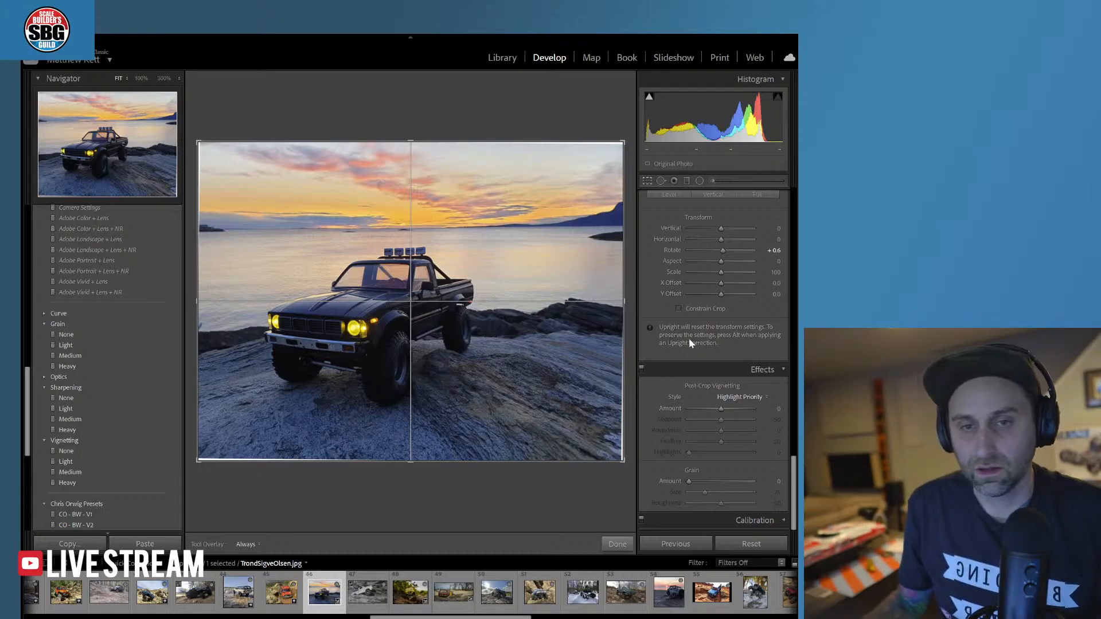
pyautogui.click(678, 308)
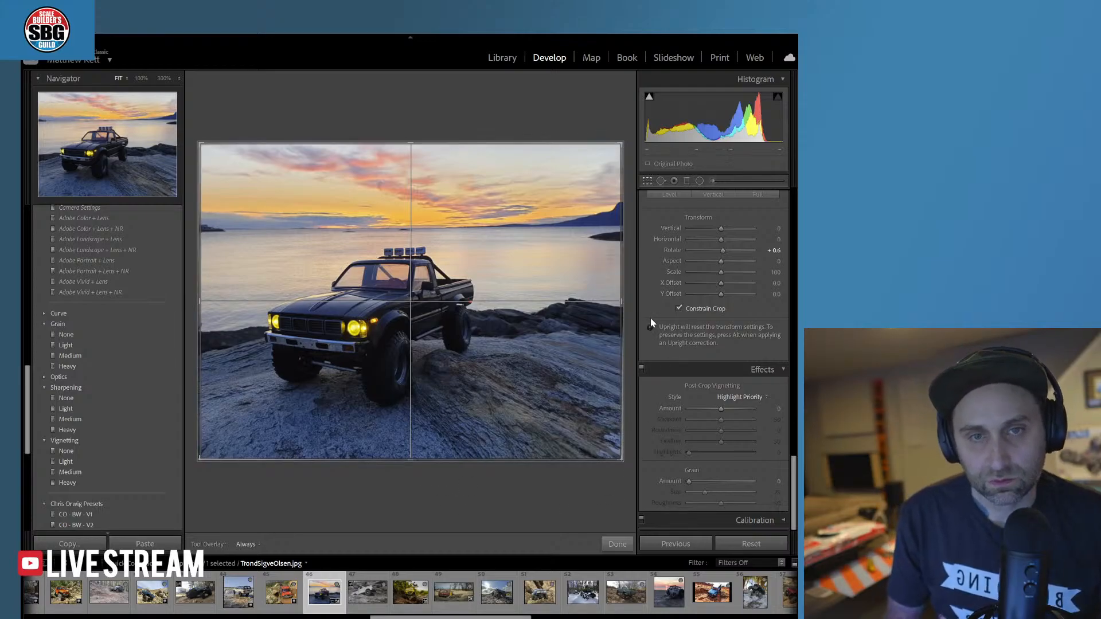
pyautogui.click(679, 308)
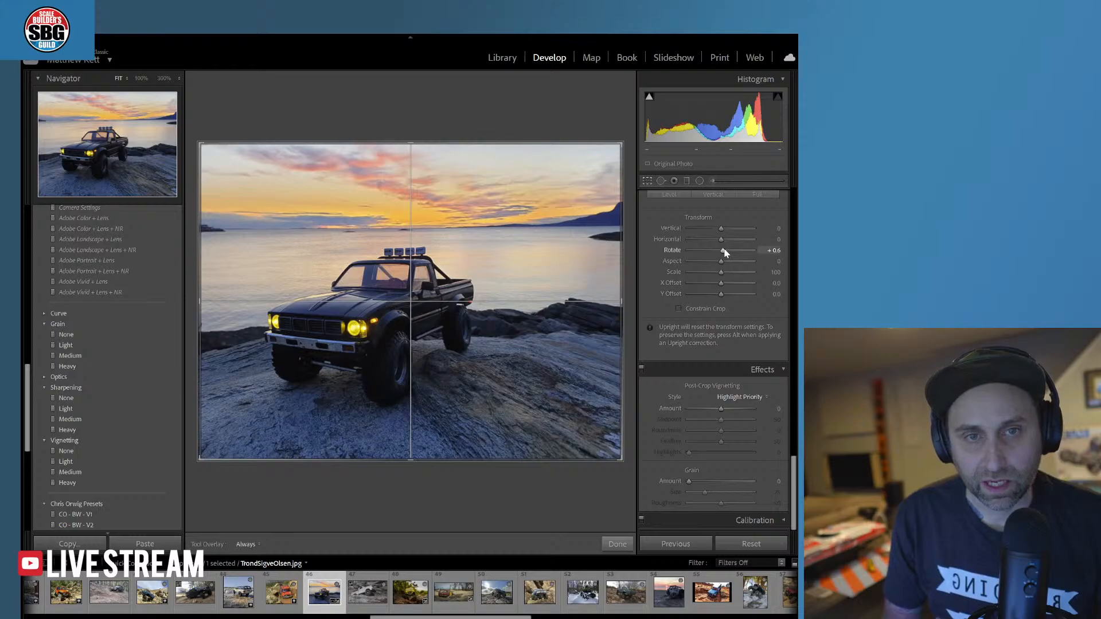
pyautogui.moveTo(723, 251); pyautogui.dragTo(726, 249)
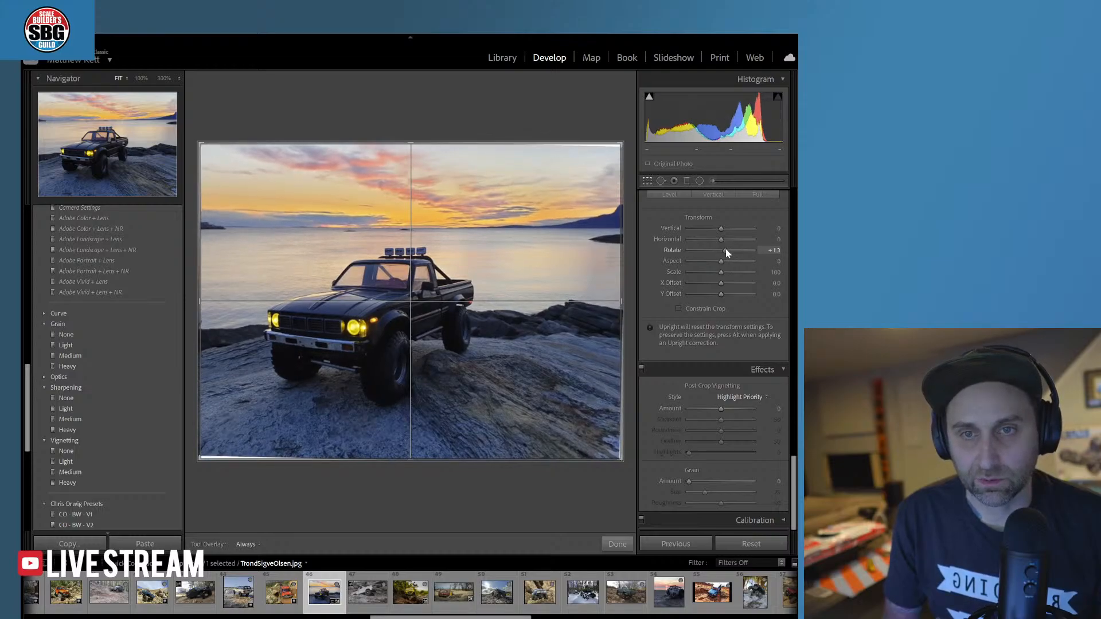
pyautogui.click(679, 309)
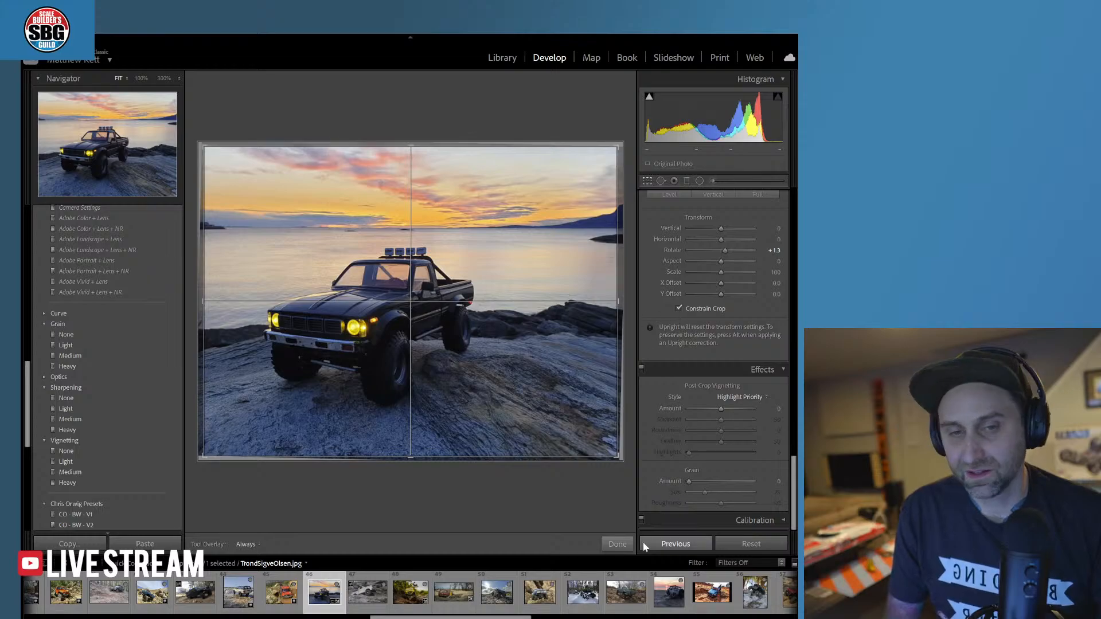
pyautogui.click(616, 544)
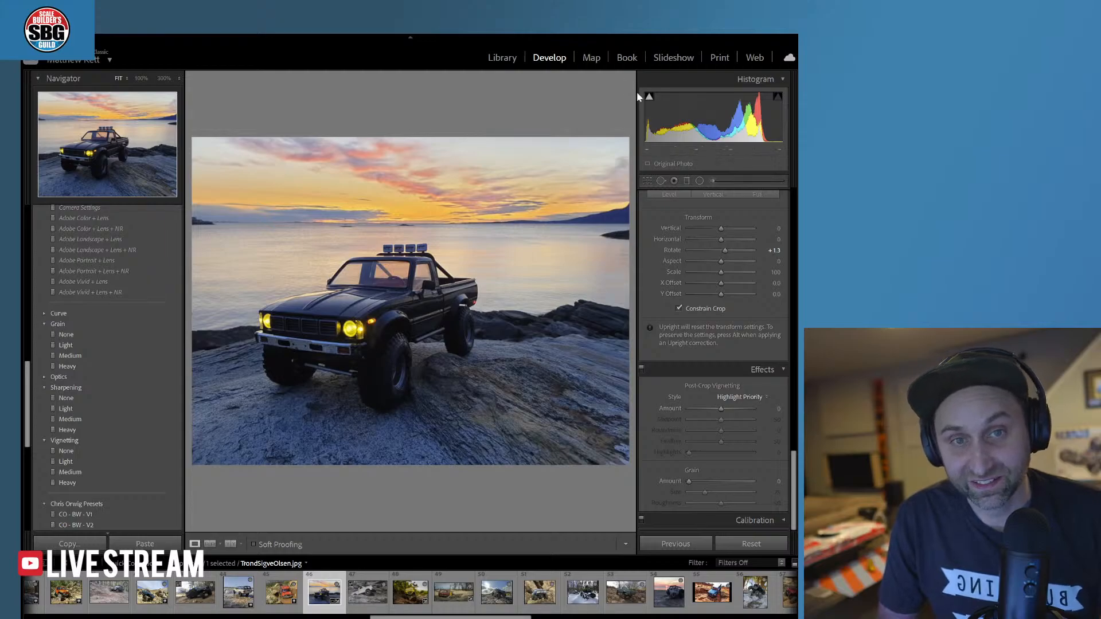
# - Set the sunset photo's overall Temp to +4 and Exposure to -0.20
pyautogui.click(686, 182)
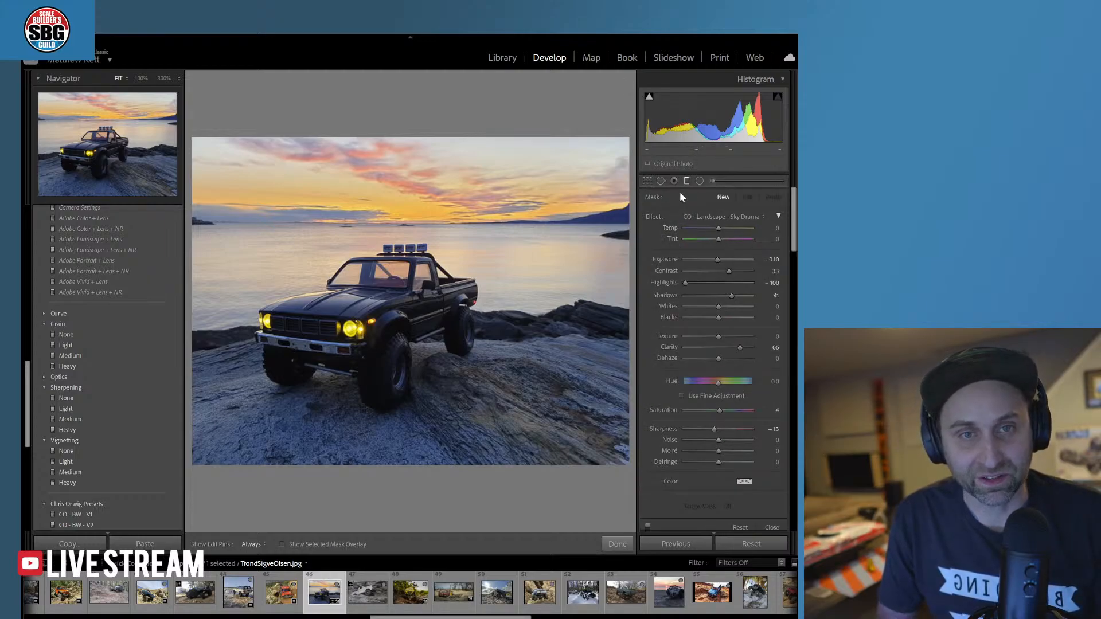
pyautogui.click(612, 544)
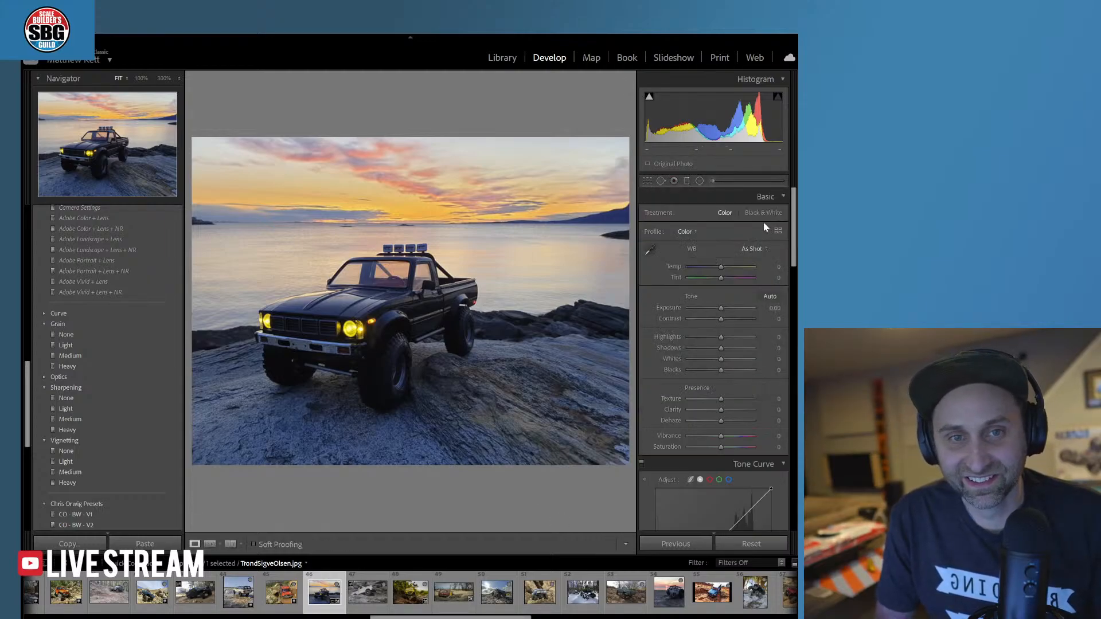
pyautogui.click(724, 267)
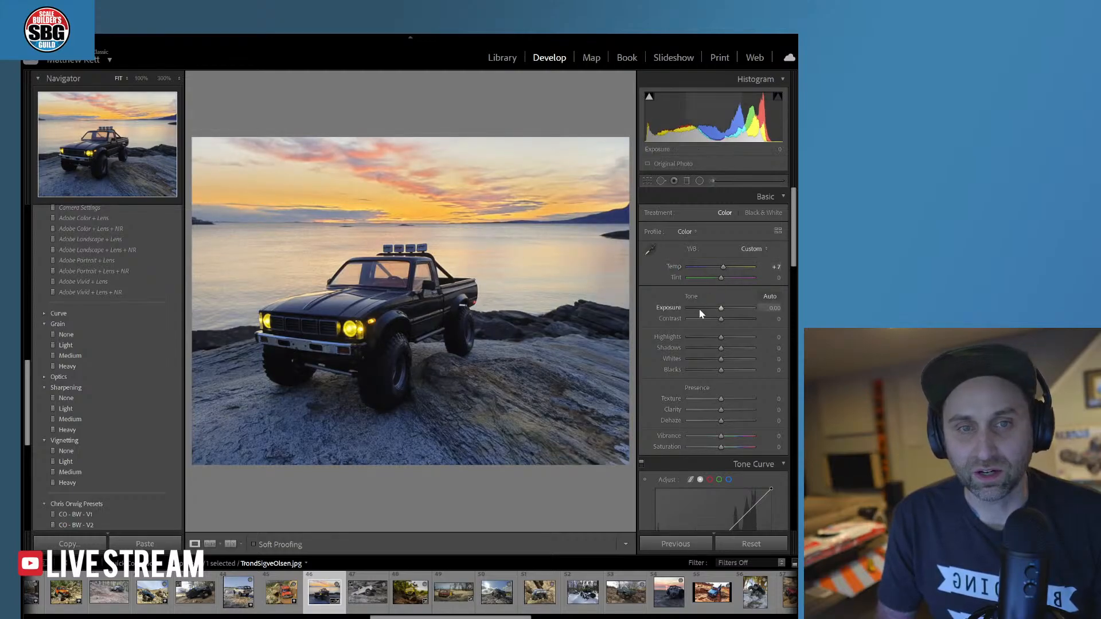
pyautogui.moveTo(722, 268); pyautogui.dragTo(724, 272)
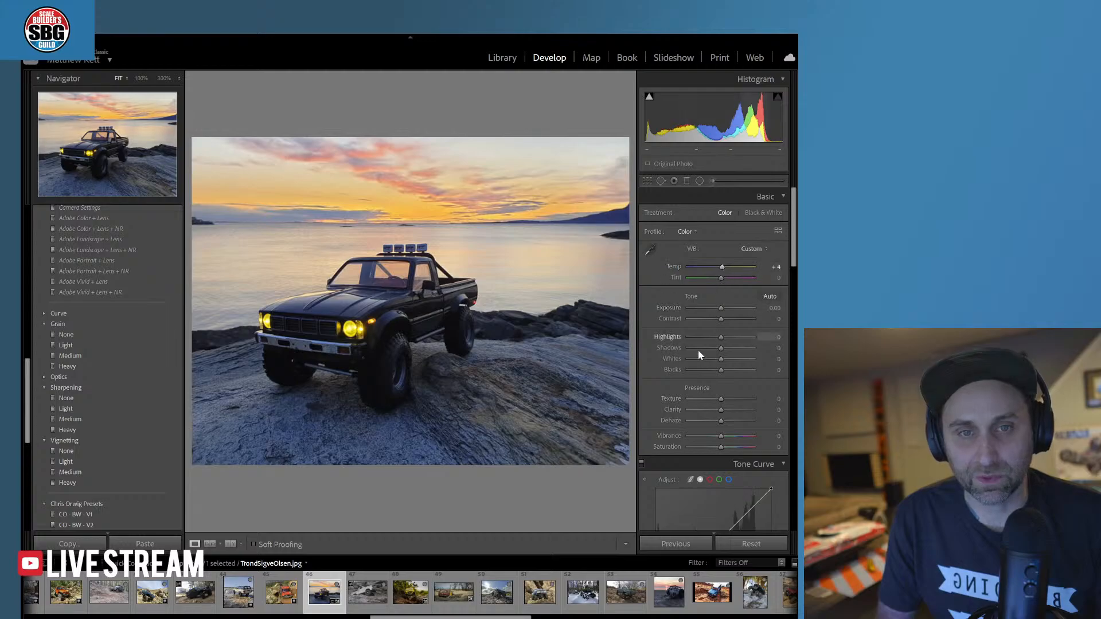
pyautogui.moveTo(721, 310); pyautogui.dragTo(721, 311)
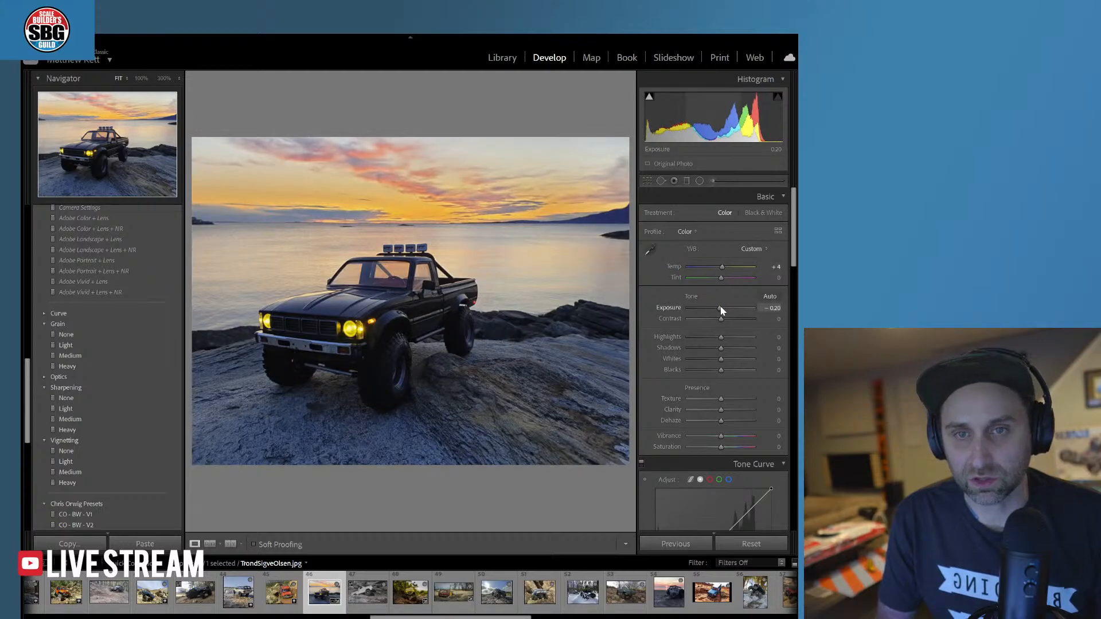
# - Add a Sky Drama graduated filter from the sky's upper edge down to the pickup's bumper, with Temp 23, Contrast 7, Clarity -4 and Shadows 26
pyautogui.click(686, 183)
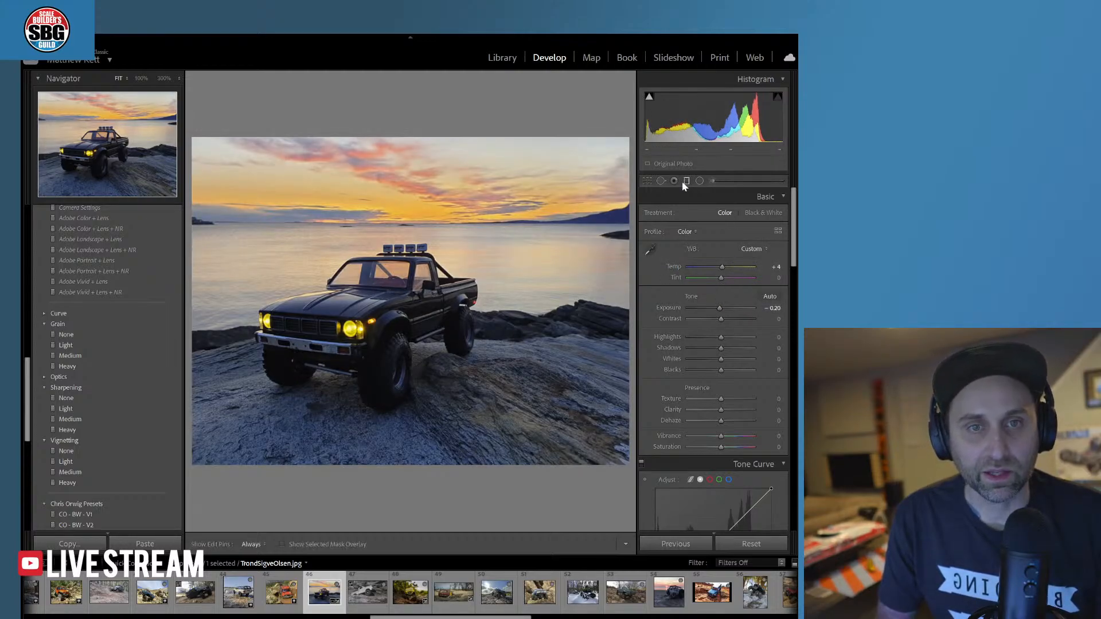
pyautogui.moveTo(362, 129); pyautogui.dragTo(398, 356)
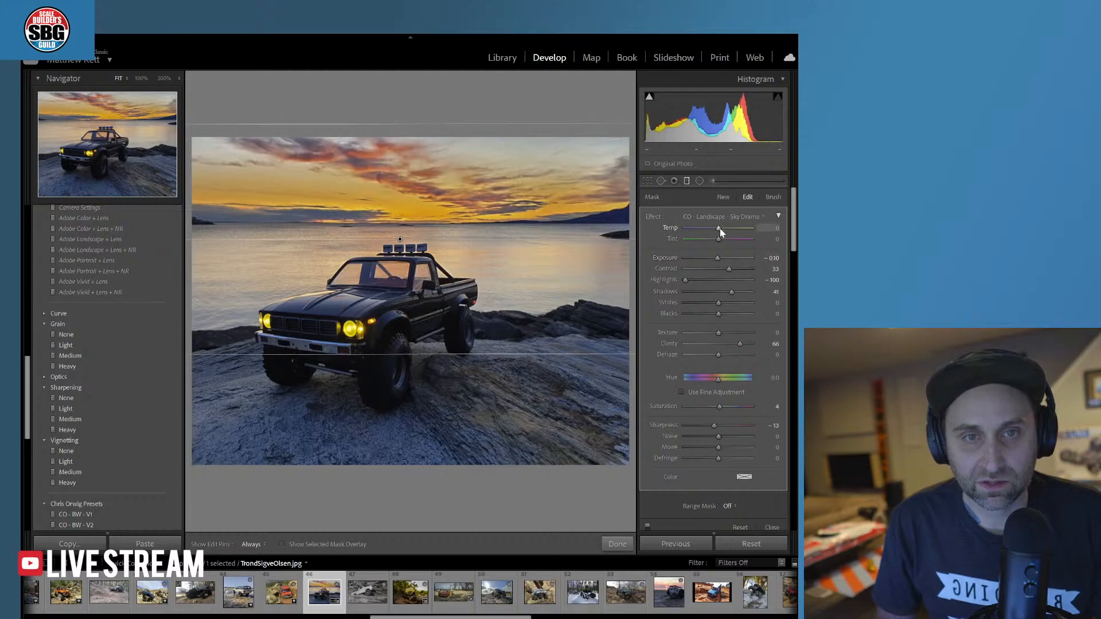
pyautogui.moveTo(719, 228); pyautogui.dragTo(726, 230)
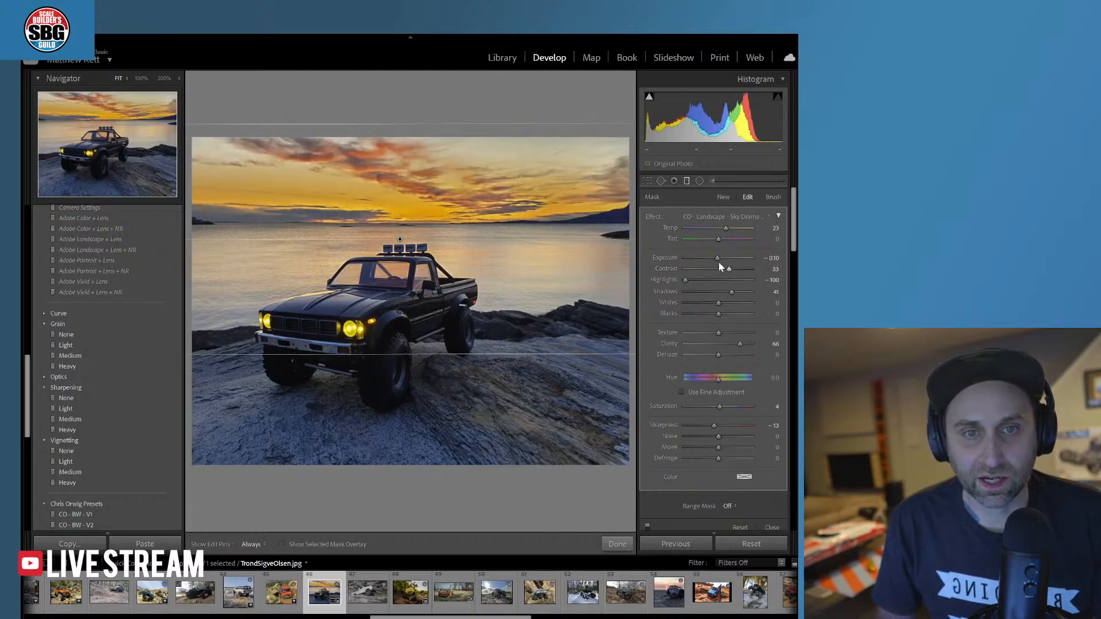
pyautogui.moveTo(730, 270)
pyautogui.mouseDown()
pyautogui.moveTo(687, 274)
pyautogui.moveTo(732, 268)
pyautogui.moveTo(719, 270)
pyautogui.mouseUp()
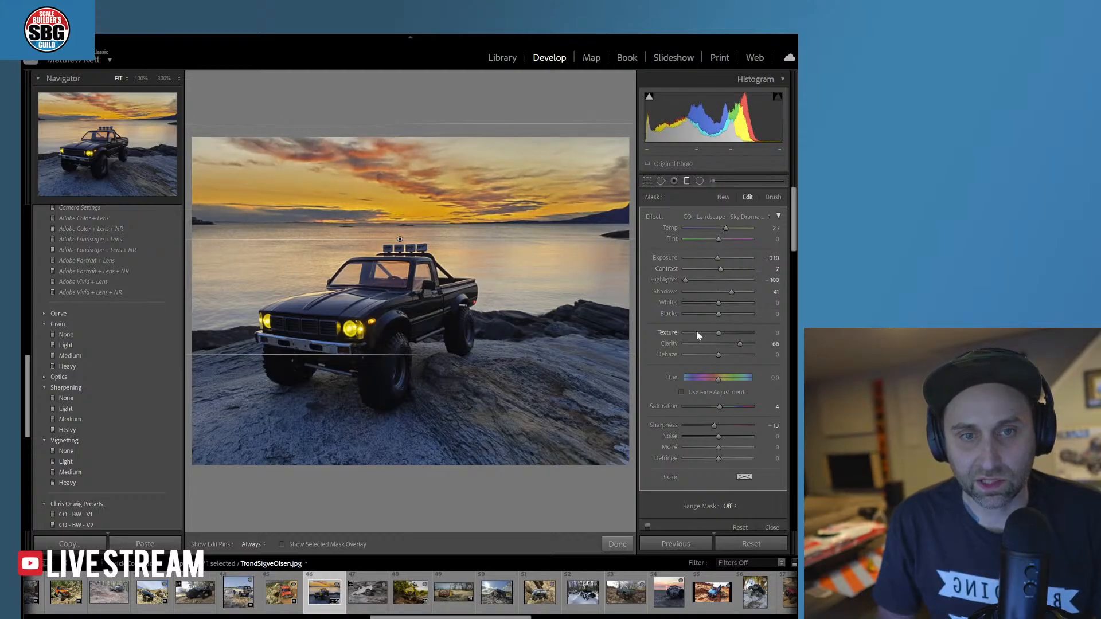
pyautogui.moveTo(743, 347); pyautogui.dragTo(719, 342)
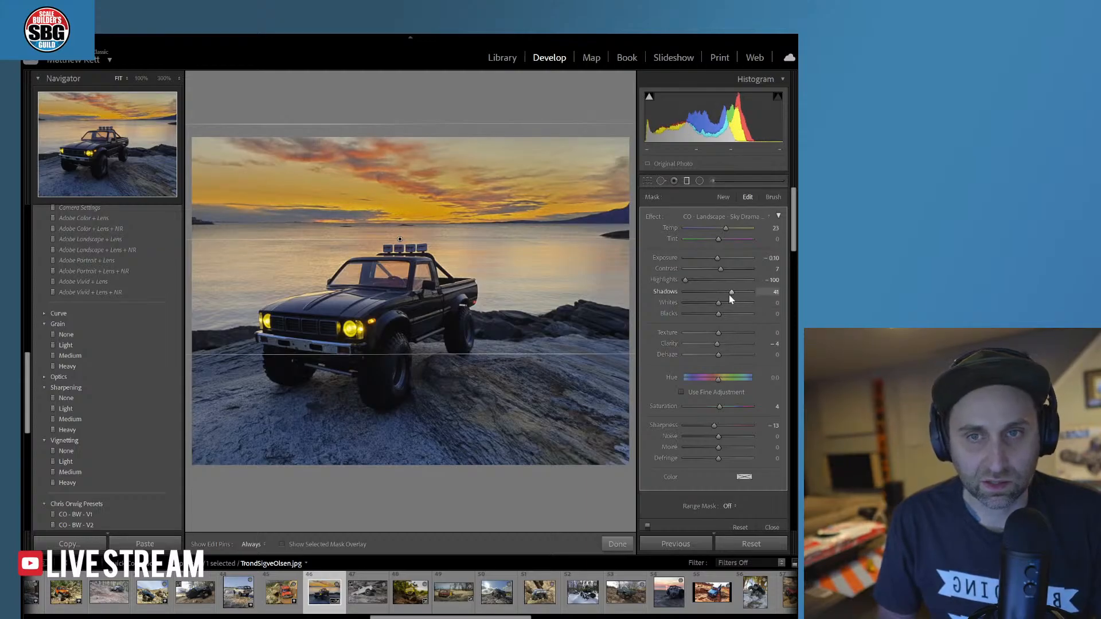
pyautogui.moveTo(730, 293); pyautogui.dragTo(727, 293)
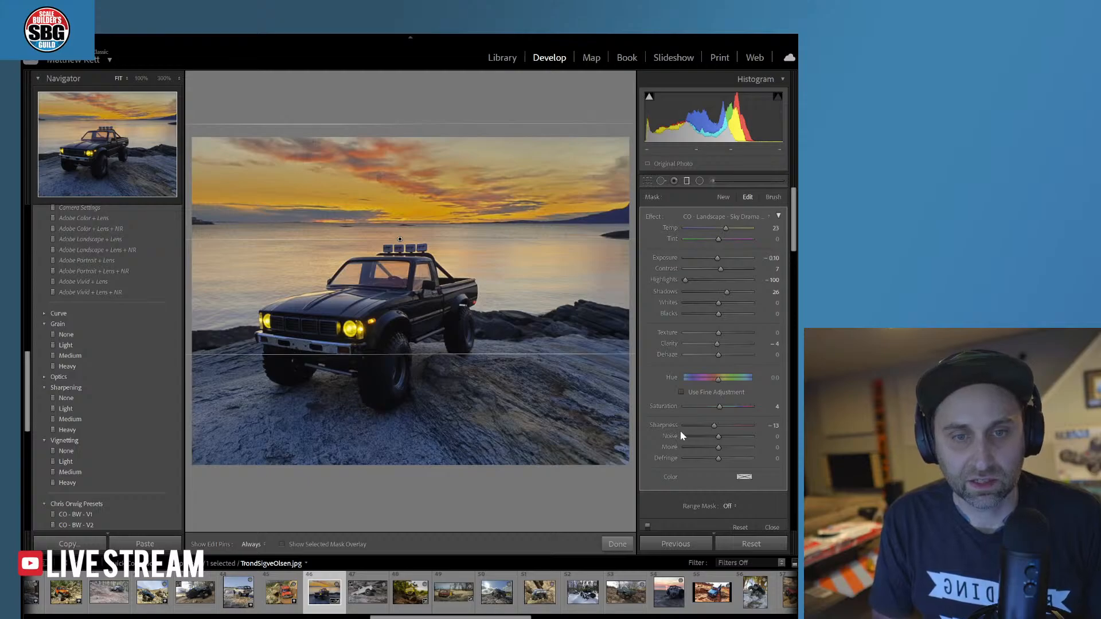
pyautogui.click(617, 544)
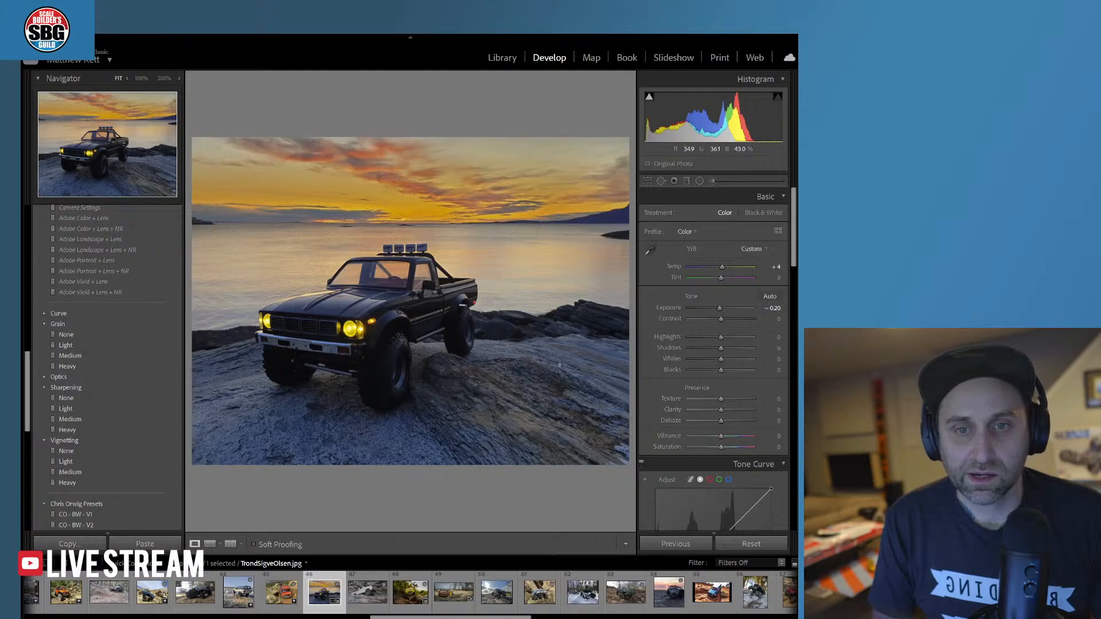
# - Brush the CO - Landscape - Sky Drama effect over the foreground rocks and raise the brushed area's Texture to 44
pyautogui.click(711, 180)
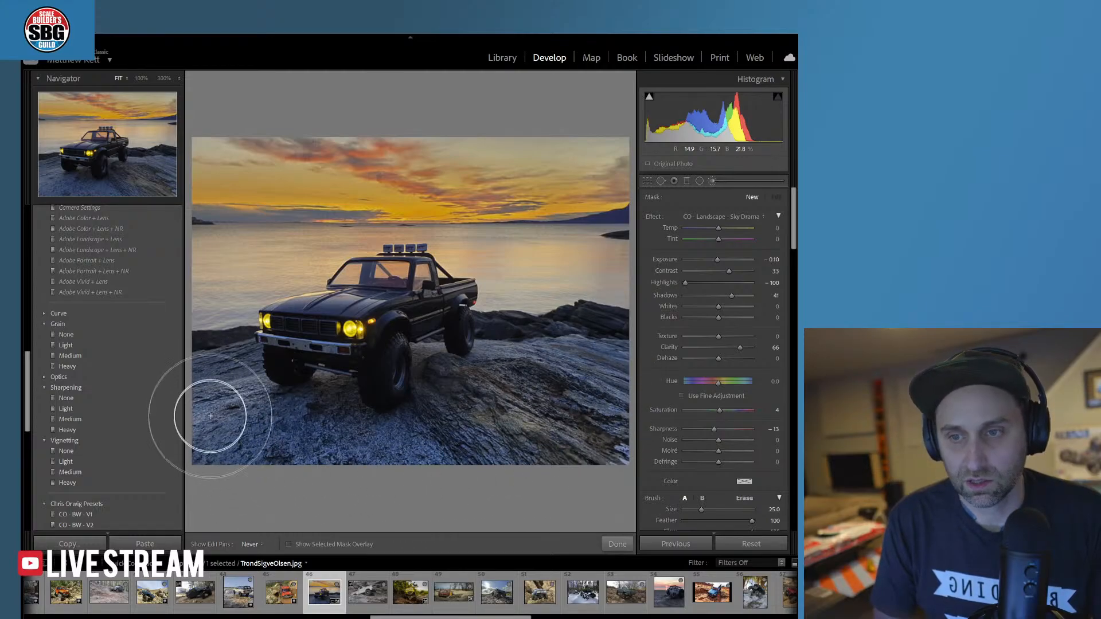
pyautogui.moveTo(327, 456)
pyautogui.mouseDown()
pyautogui.moveTo(384, 445)
pyautogui.moveTo(575, 456)
pyautogui.moveTo(577, 469)
pyautogui.mouseUp()
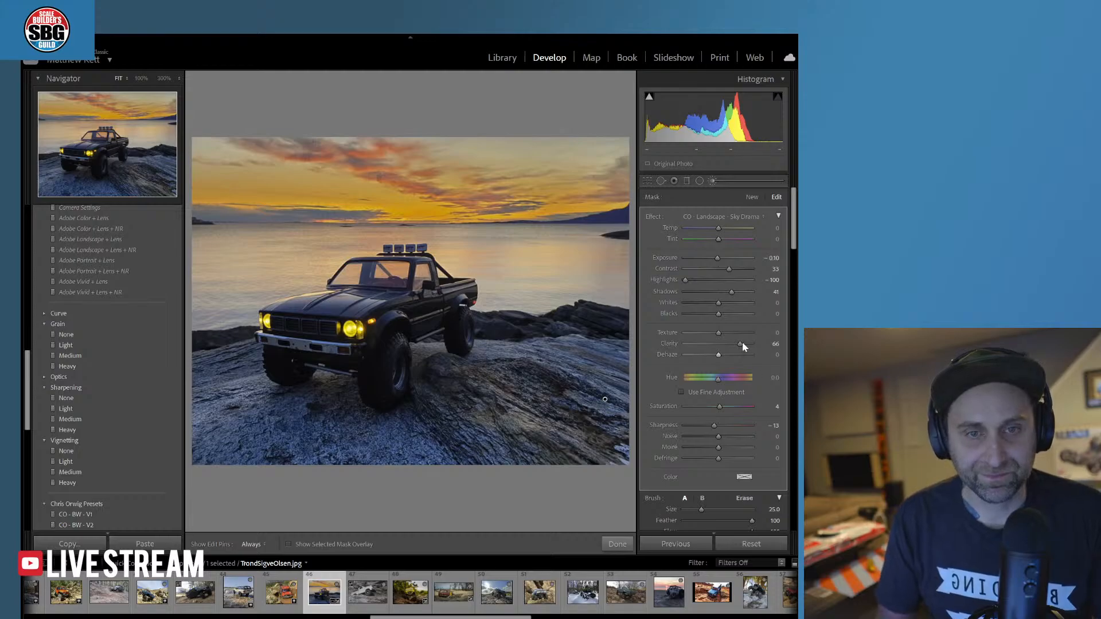
pyautogui.moveTo(720, 333); pyautogui.dragTo(733, 333)
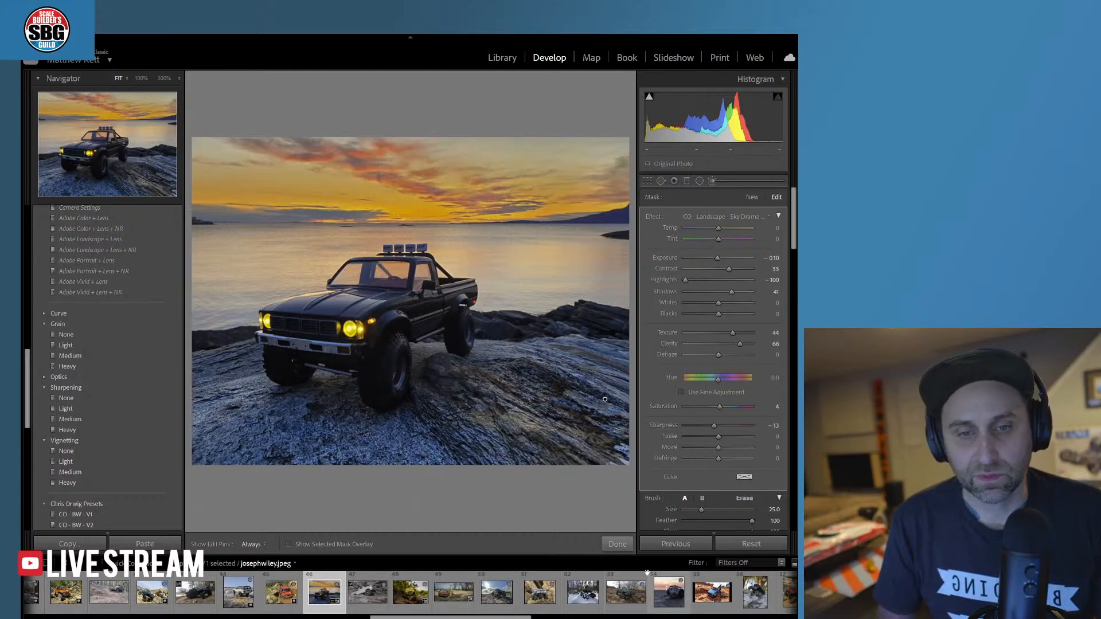
pyautogui.click(618, 545)
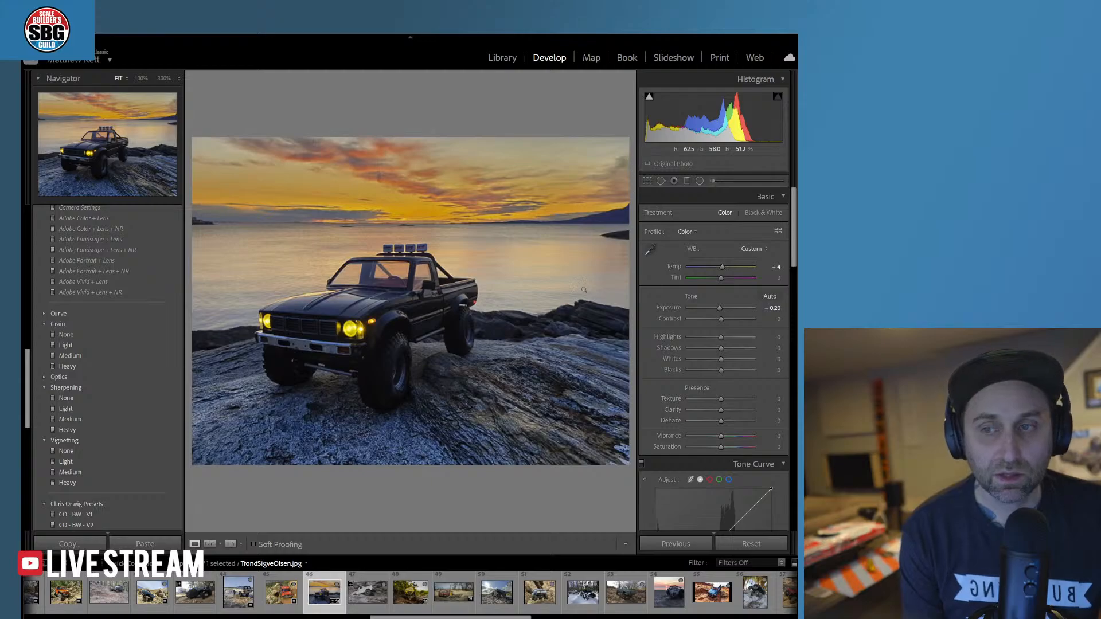
# - Lift the darker tones of the sunset photo's blue channel tone curve with a point at Input 85, Output 91
pyautogui.scroll(-3, 725, 288)
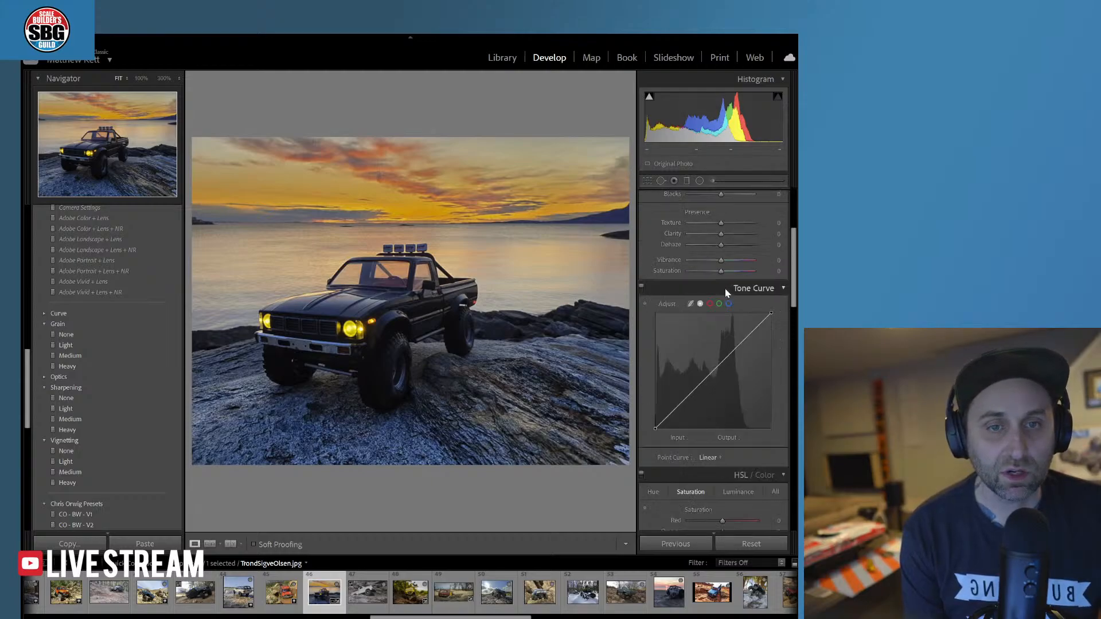
pyautogui.click(729, 304)
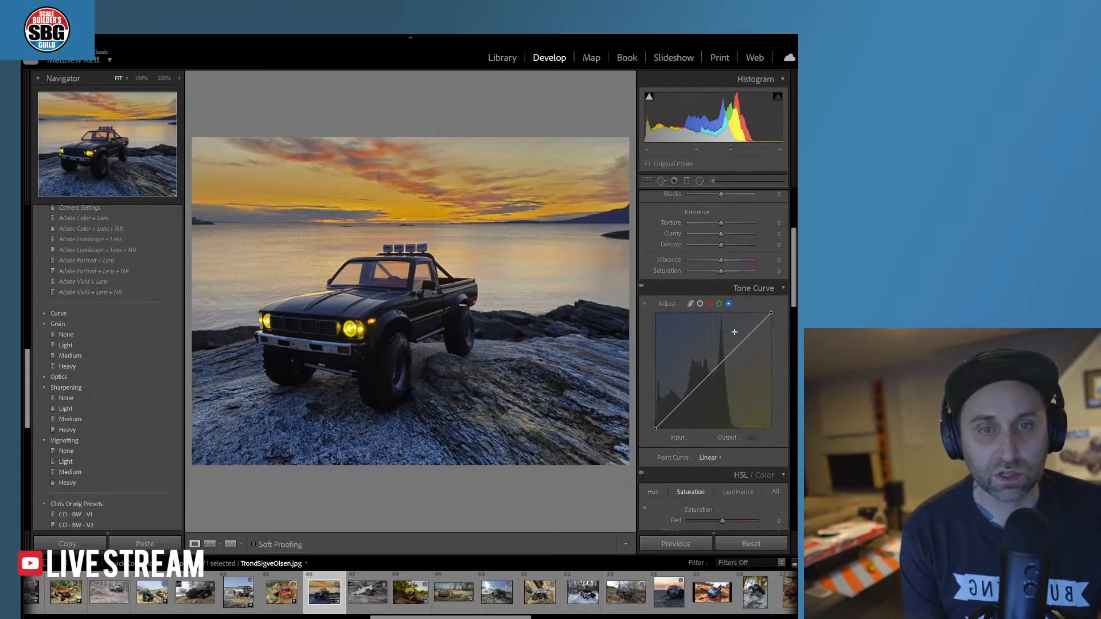
pyautogui.moveTo(695, 389); pyautogui.dragTo(695, 390)
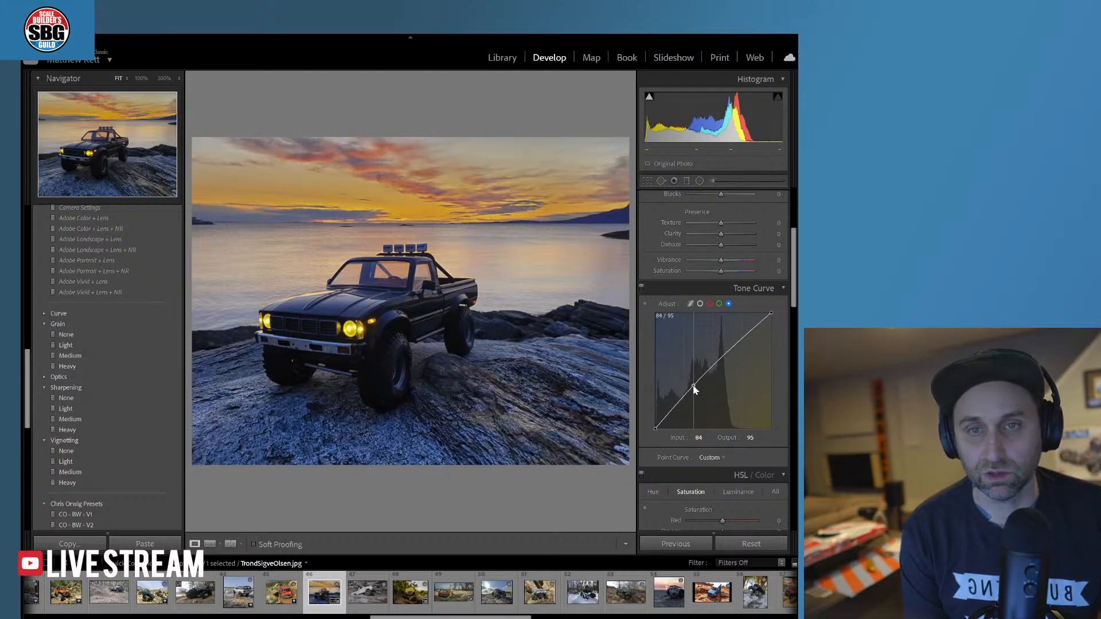
pyautogui.moveTo(695, 390); pyautogui.dragTo(695, 391)
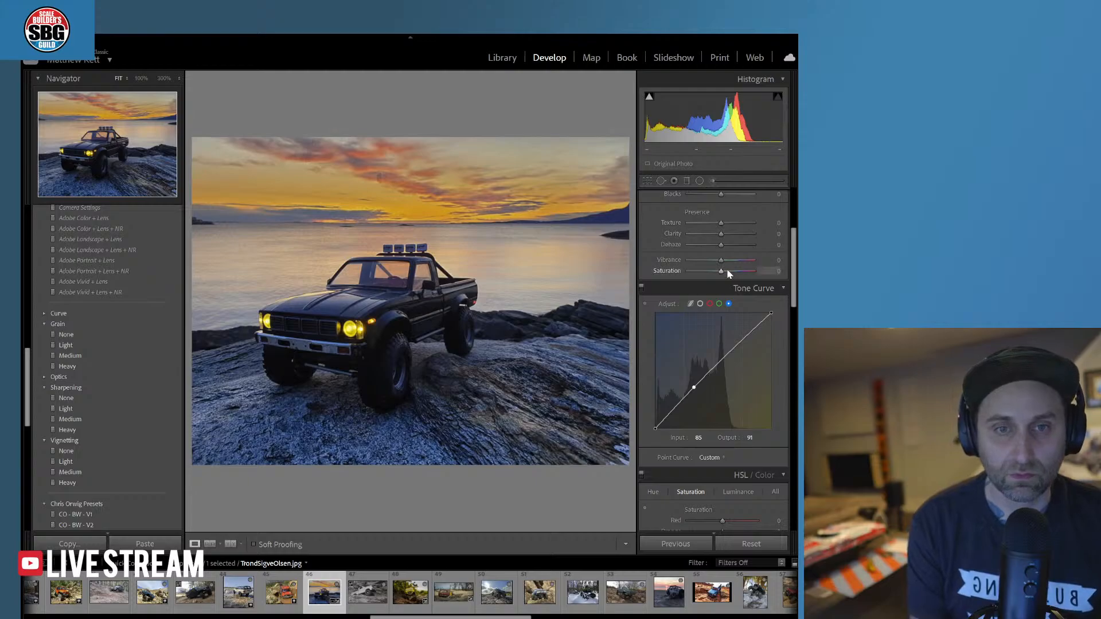
# - Compare the edited sunset photo with its unedited original in full-screen view several times
pyautogui.scroll(3, 726, 271)
pyautogui.scroll(2, 725, 299)
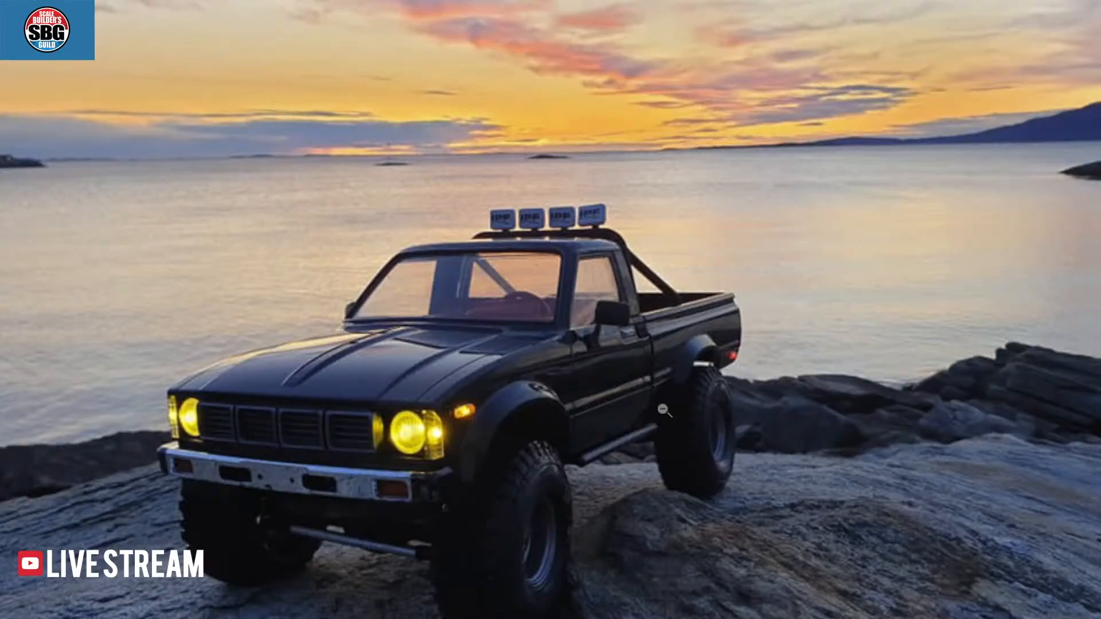
pyautogui.press('\\')
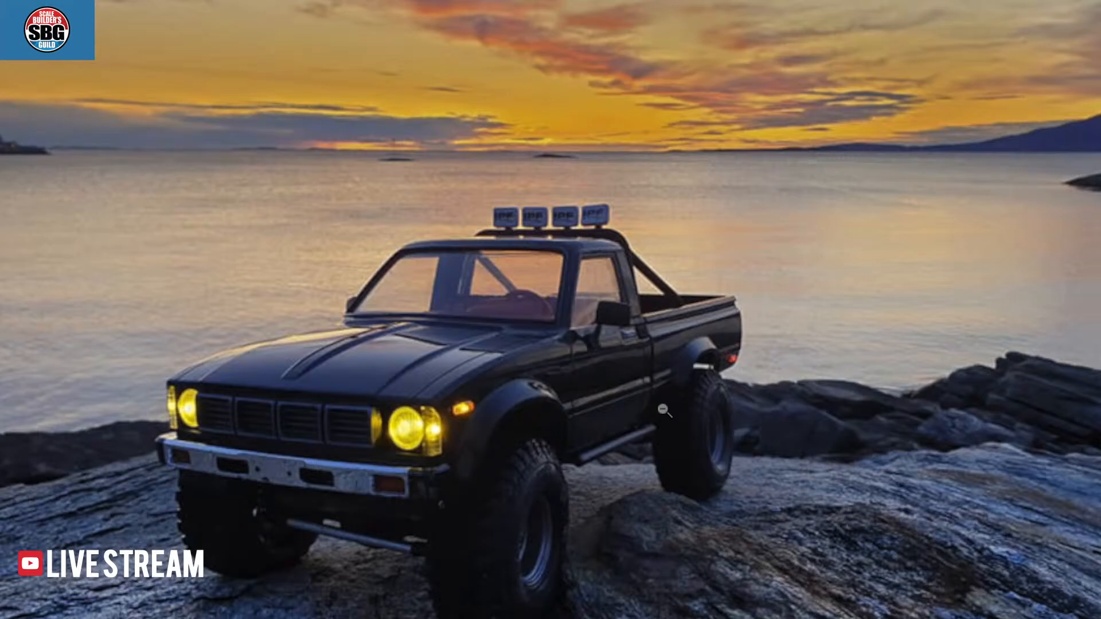
pyautogui.press('\\')
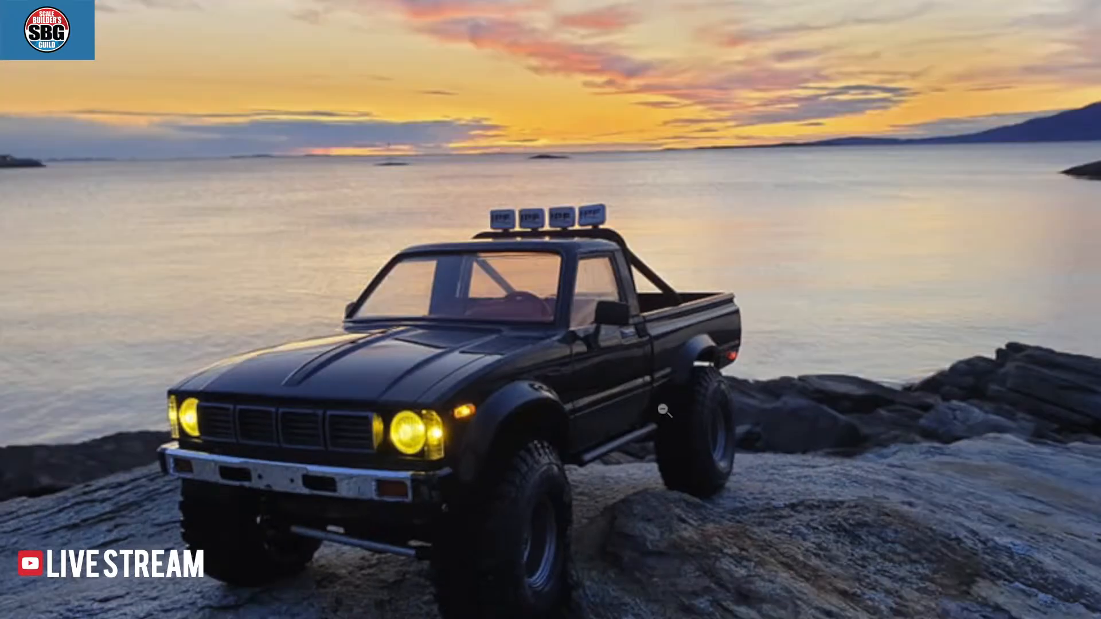
pyautogui.press('\\')
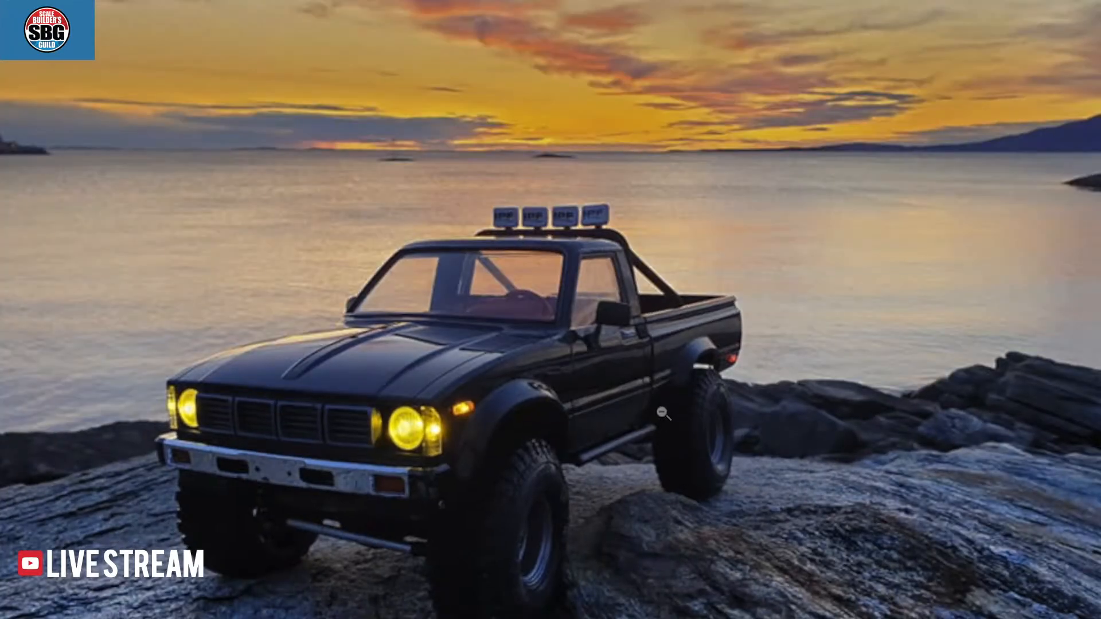
pyautogui.press('\\')
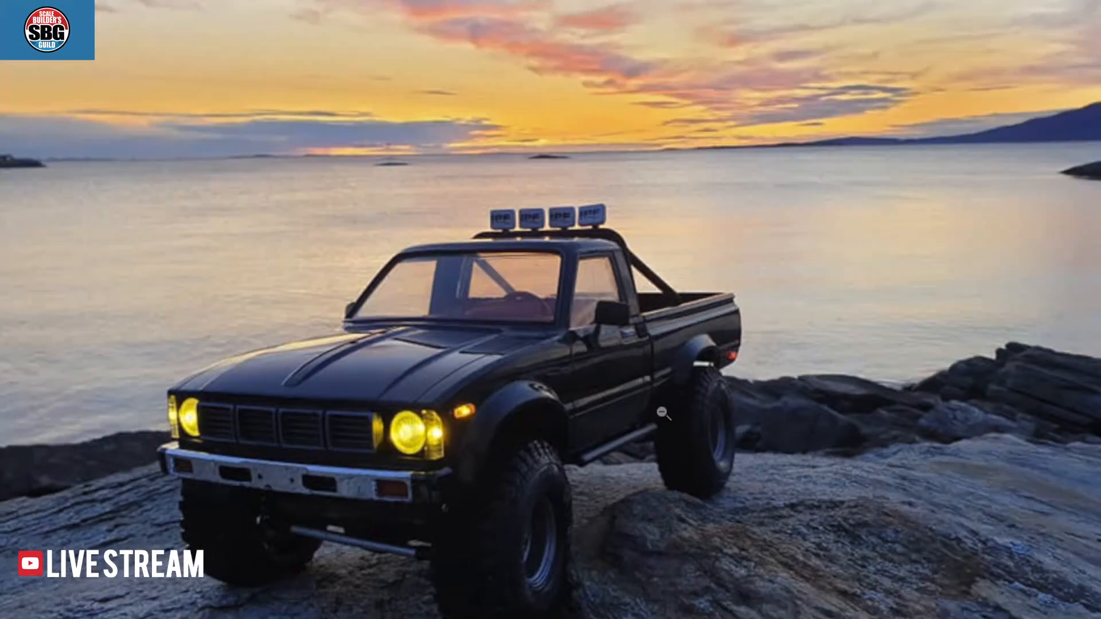
pyautogui.press('\\')
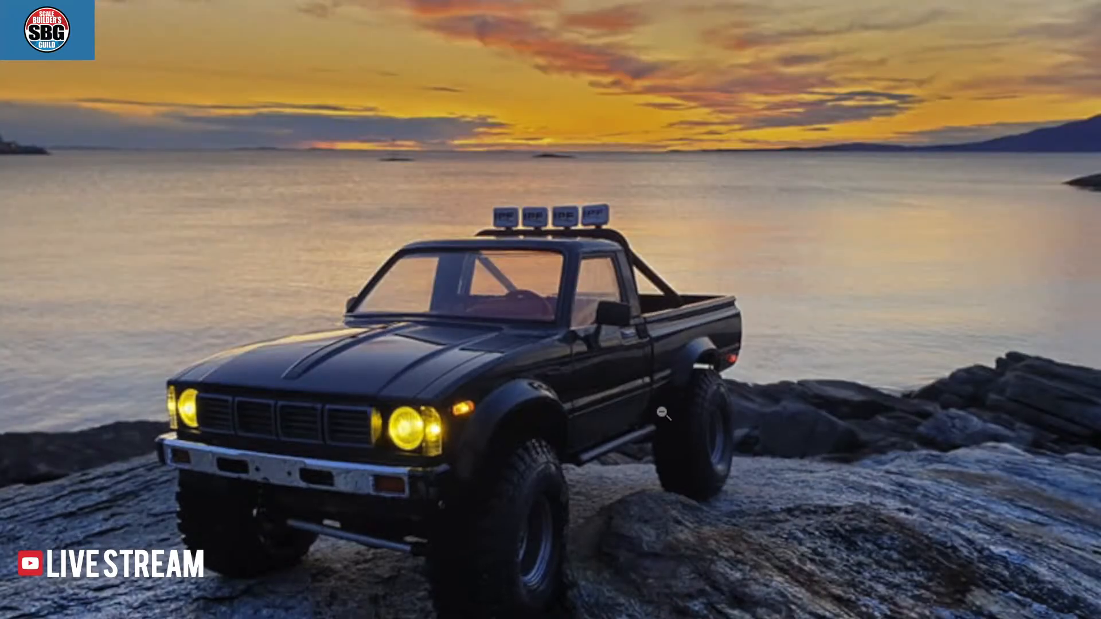
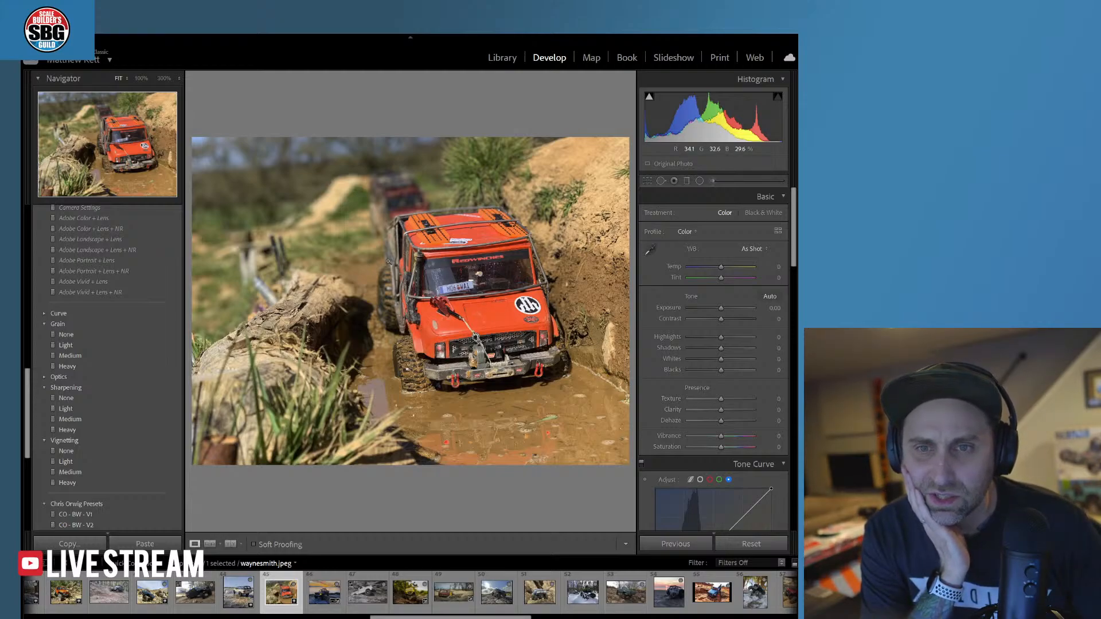
# - Apply the Subject: Travel preset TR04 to the photo of the orange truck in the muddy water
pyautogui.click(387, 261)
pyautogui.click(390, 286)
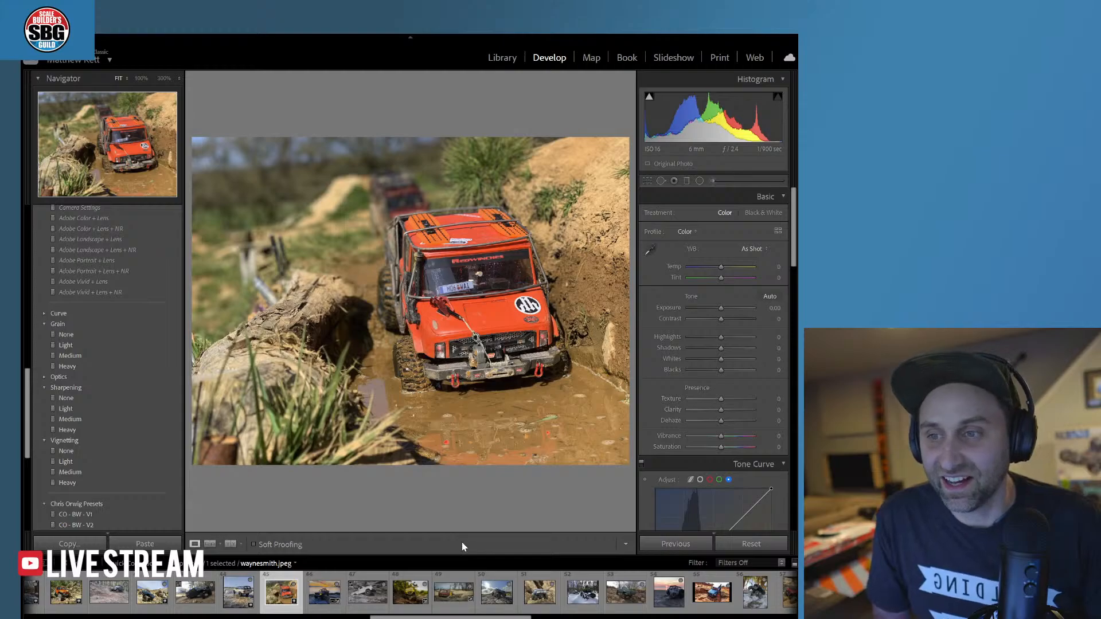
pyautogui.scroll(10, 118, 410)
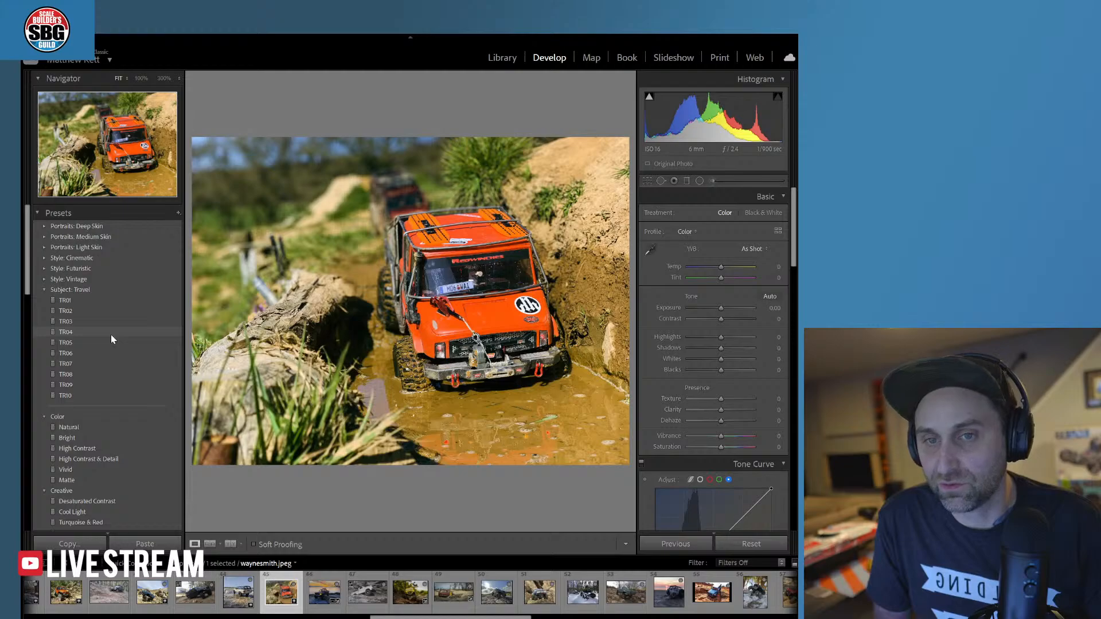
pyautogui.click(112, 333)
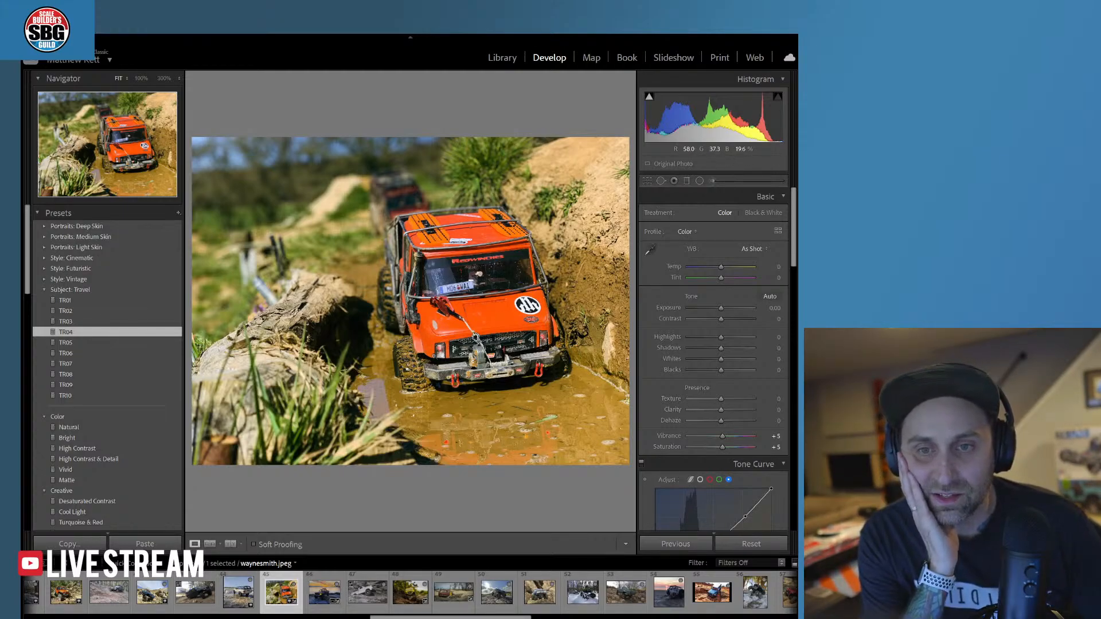
# - Inspect the orange truck's winch and bumper at 100%, and set the photo's Red saturation to -18 and Orange saturation to -3
pyautogui.click(455, 354)
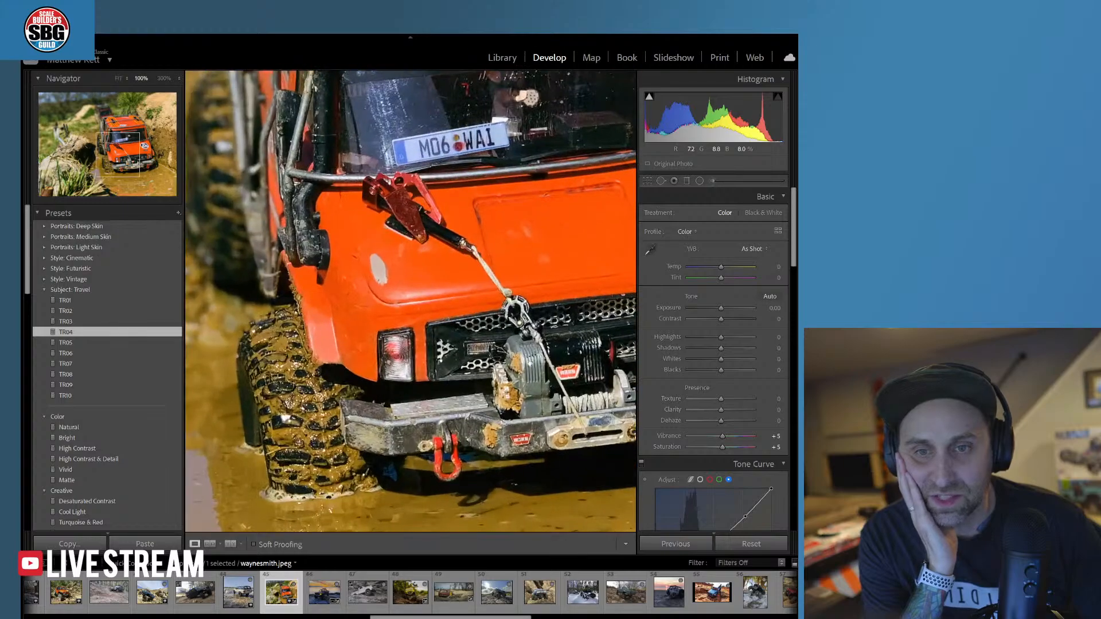
pyautogui.moveTo(548, 346); pyautogui.dragTo(425, 314)
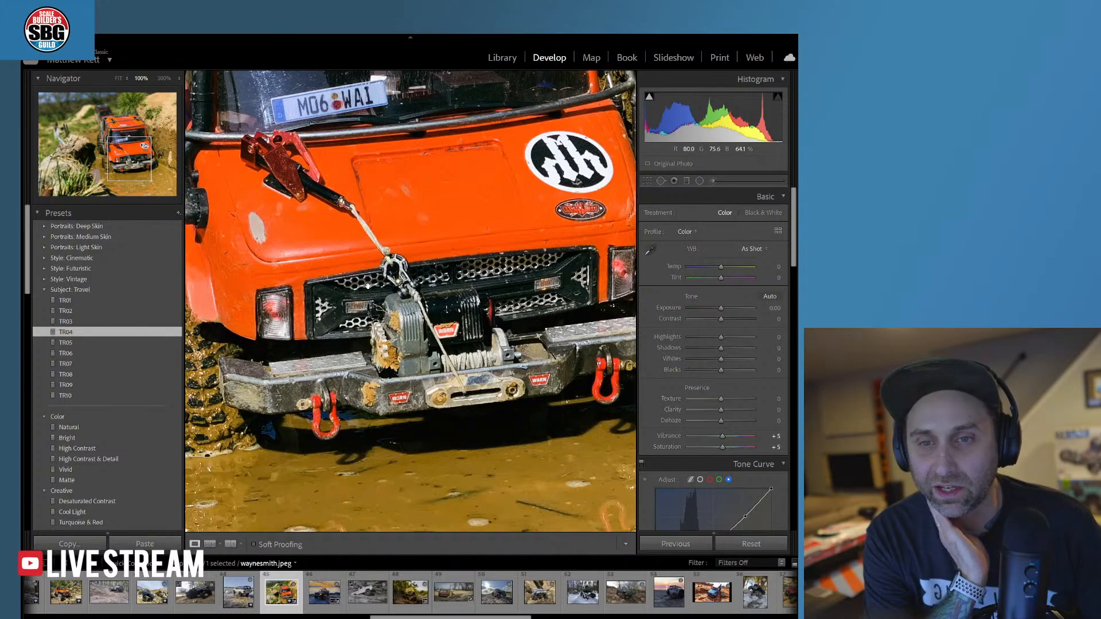
pyautogui.click(377, 259)
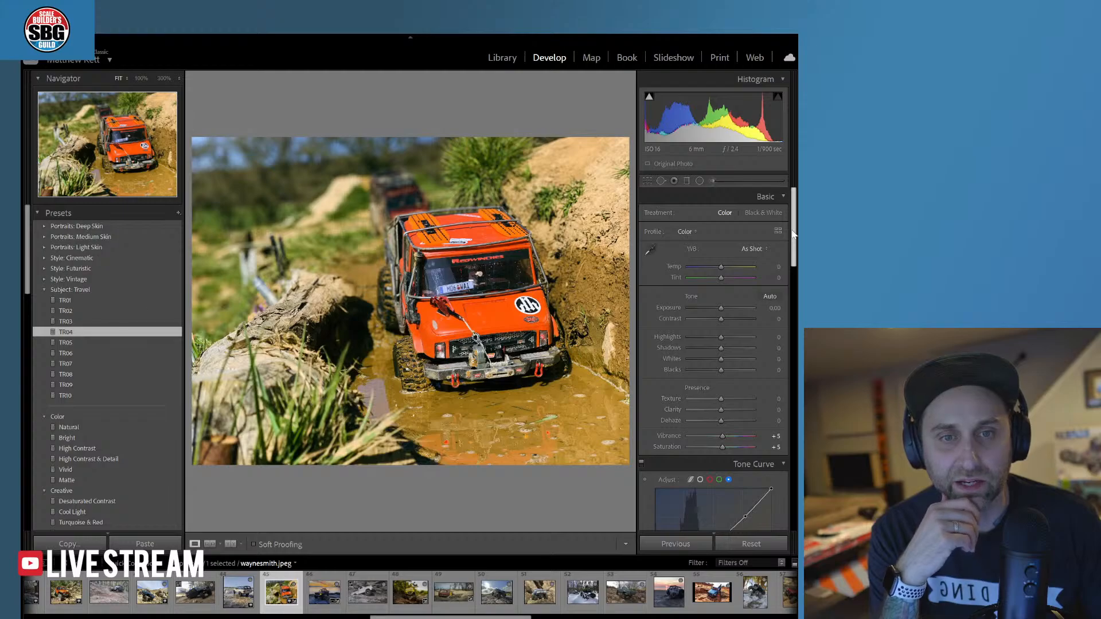
pyautogui.scroll(-10, 769, 335)
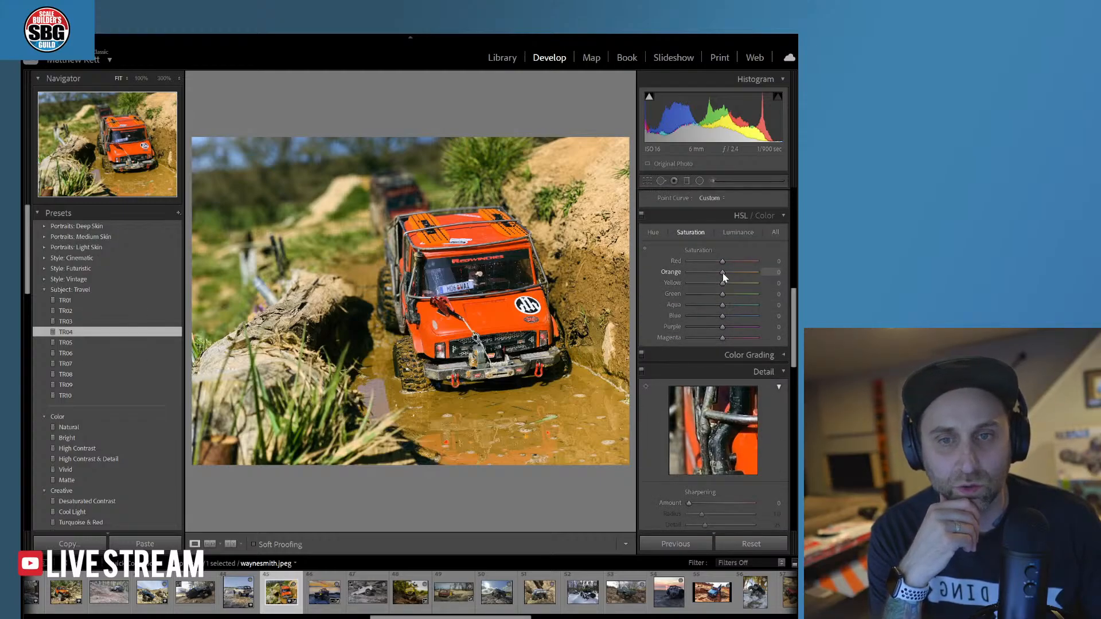
pyautogui.moveTo(723, 273)
pyautogui.mouseDown()
pyautogui.moveTo(708, 274)
pyautogui.moveTo(722, 273)
pyautogui.moveTo(718, 262)
pyautogui.mouseUp()
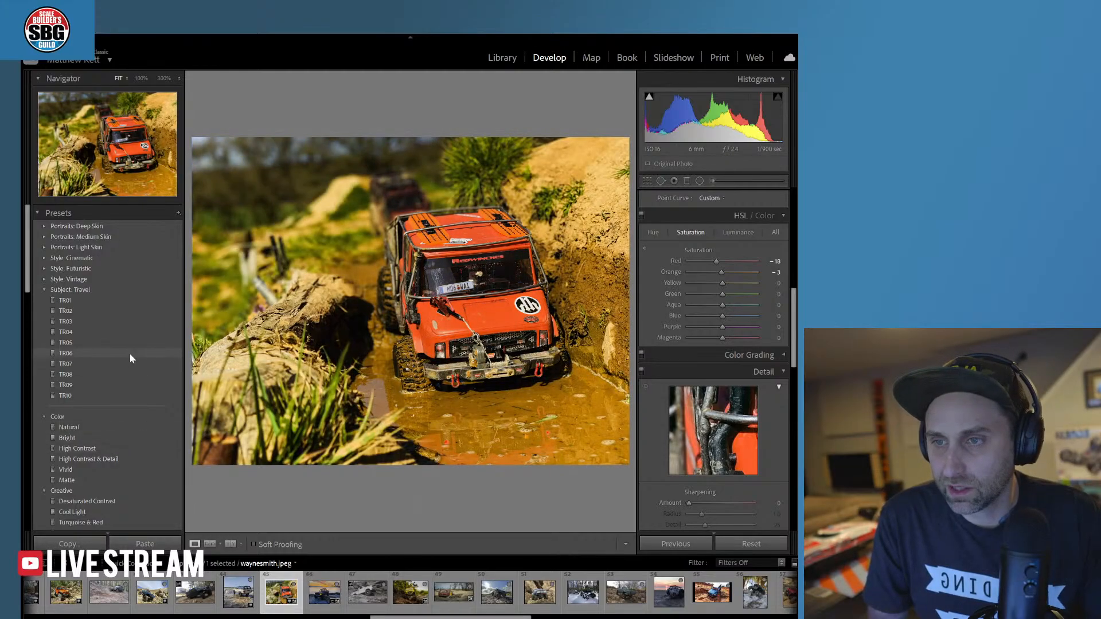
# - Apply the Medium grain preset and the Light vignetting preset to the orange truck photo
pyautogui.scroll(-10, 160, 361)
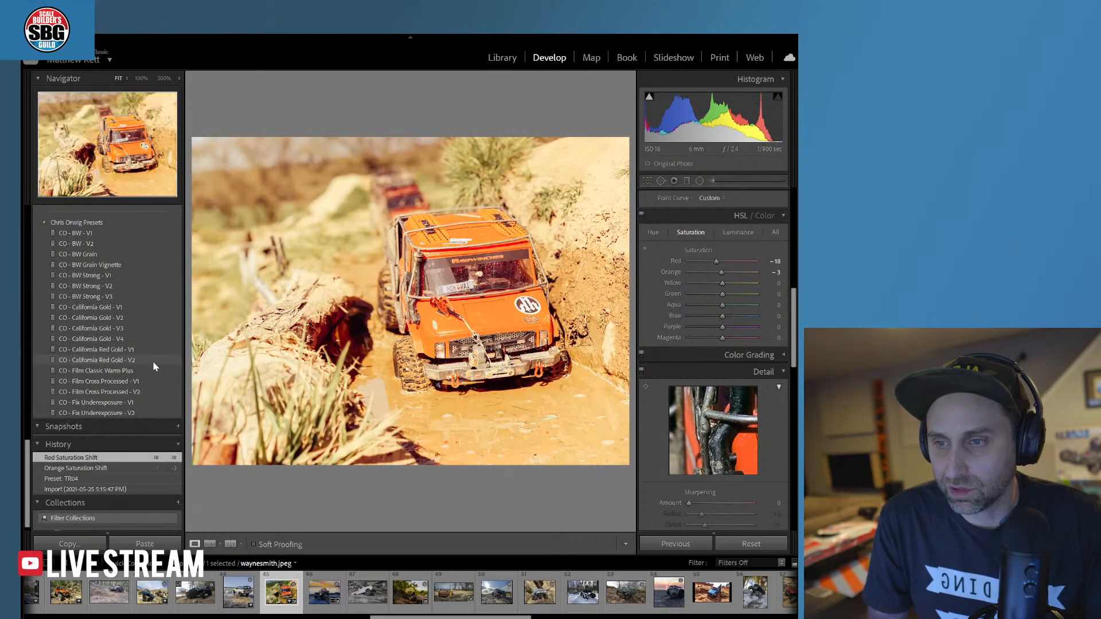
pyautogui.scroll(10, 155, 360)
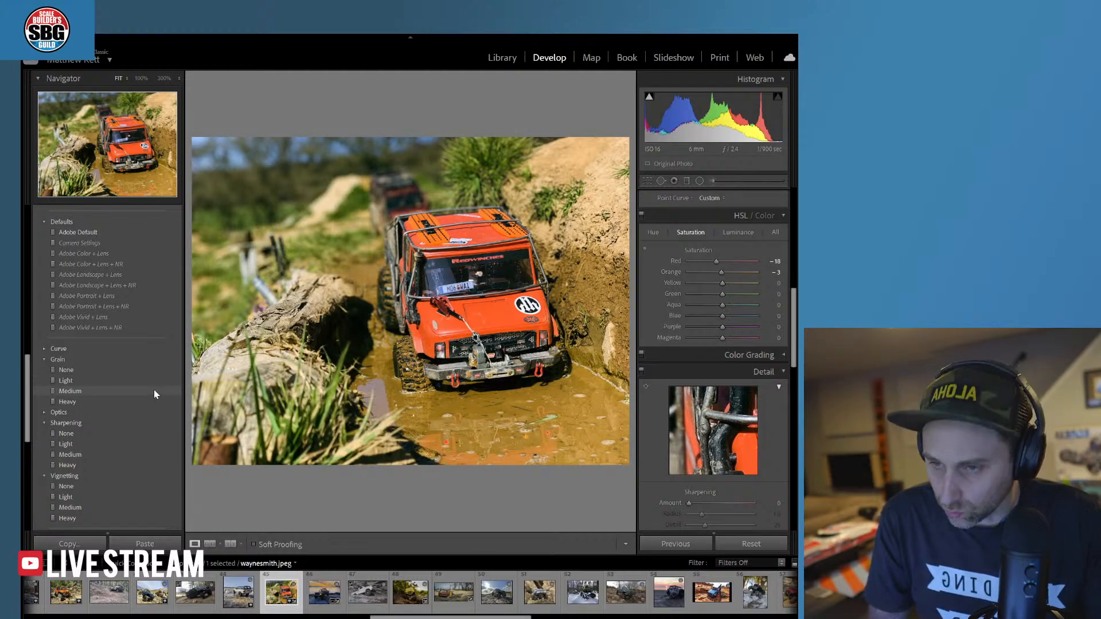
pyautogui.click(79, 392)
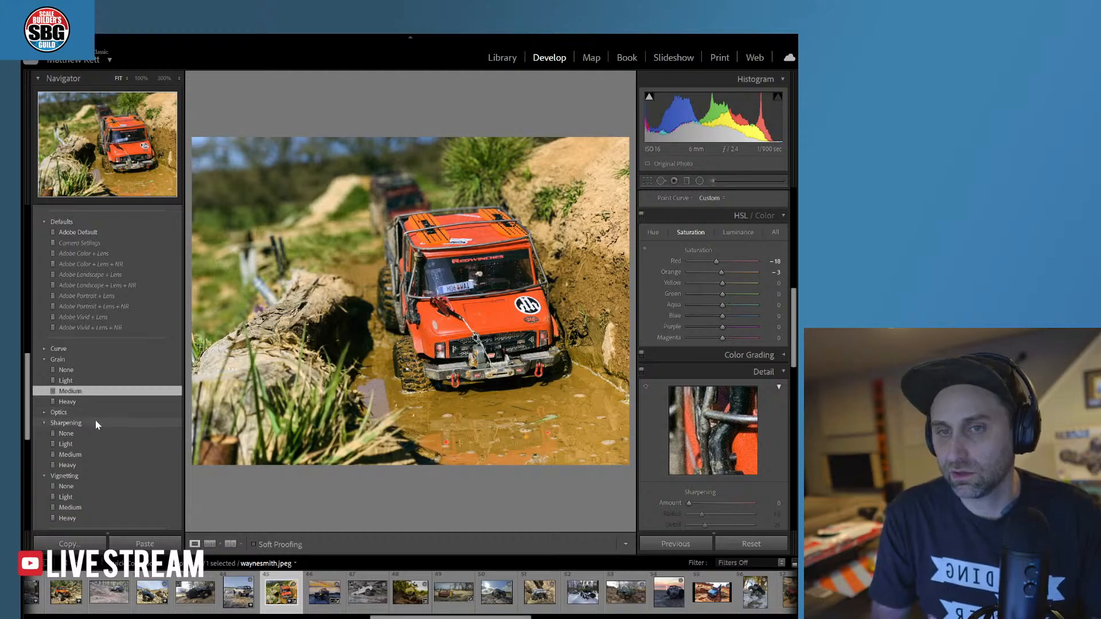
pyautogui.click(67, 499)
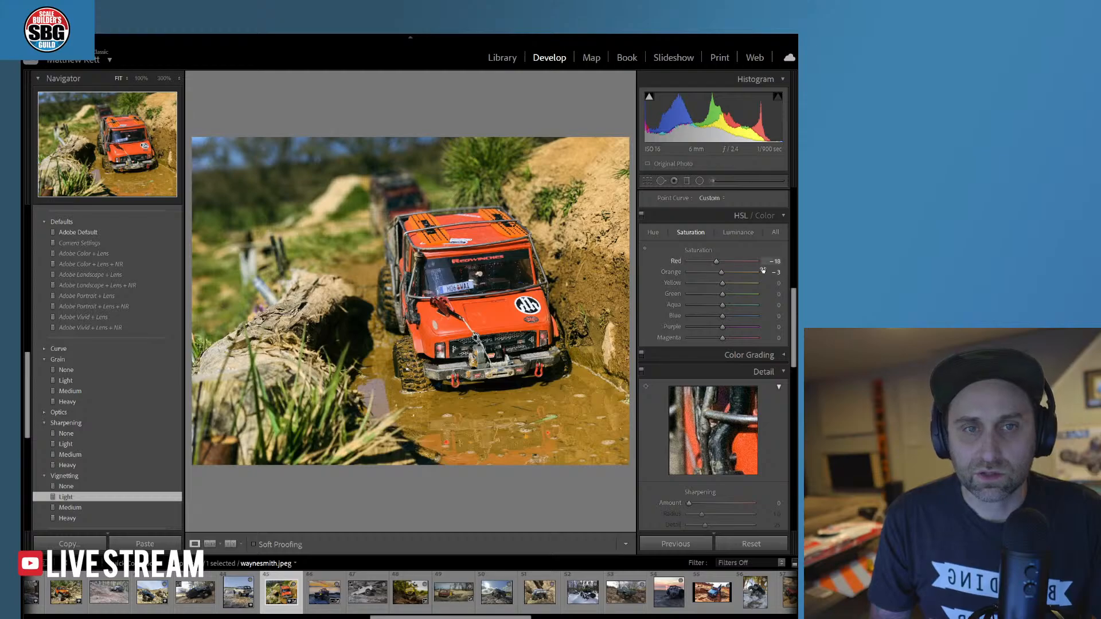
# - Set the orange truck photo's Temp to -10, Exposure to -0.09, Texture to +34 and Clarity to +4
pyautogui.scroll(5, 756, 275)
pyautogui.moveTo(721, 267); pyautogui.dragTo(719, 269)
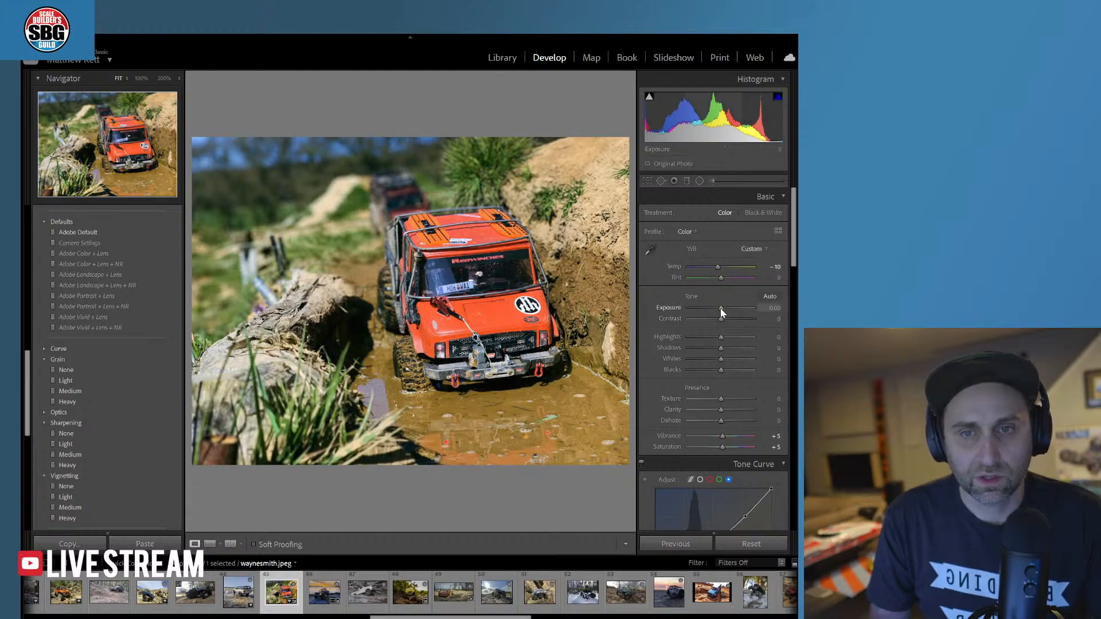
pyautogui.moveTo(721, 312); pyautogui.dragTo(720, 312)
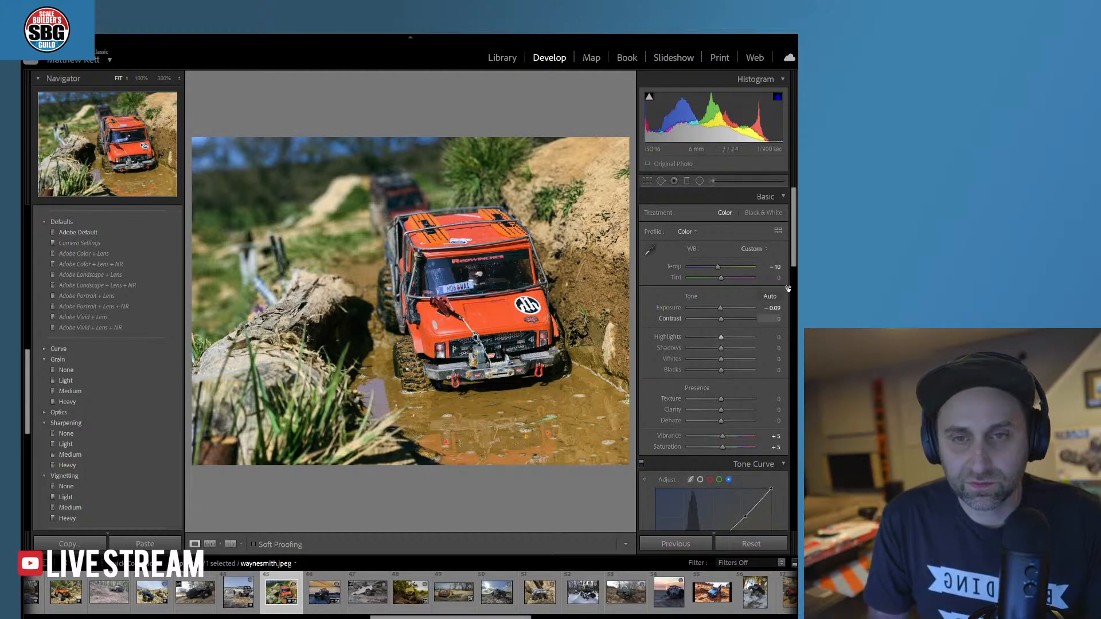
pyautogui.moveTo(793, 254); pyautogui.dragTo(796, 271)
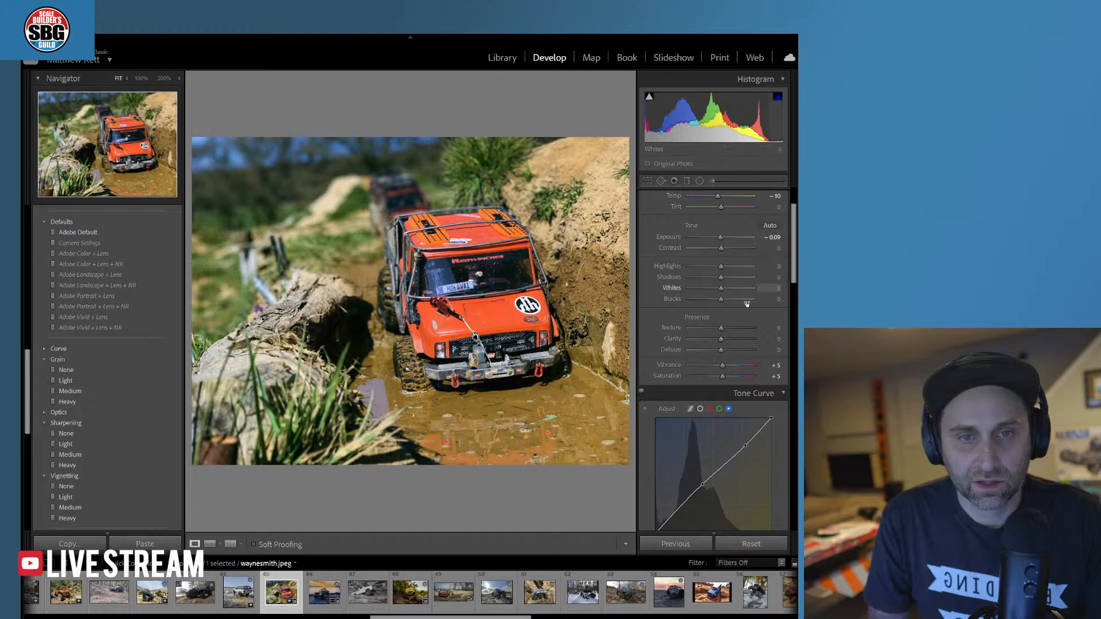
pyautogui.moveTo(721, 328)
pyautogui.mouseDown()
pyautogui.moveTo(734, 332)
pyautogui.moveTo(723, 341)
pyautogui.mouseUp()
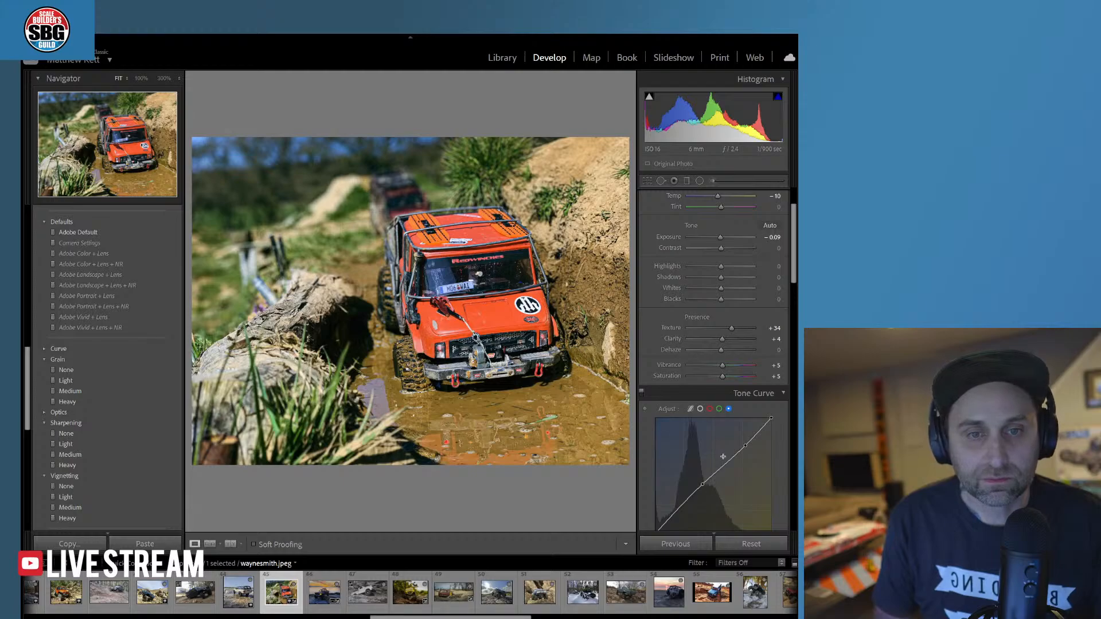
pyautogui.moveTo(726, 372); pyautogui.dragTo(726, 374)
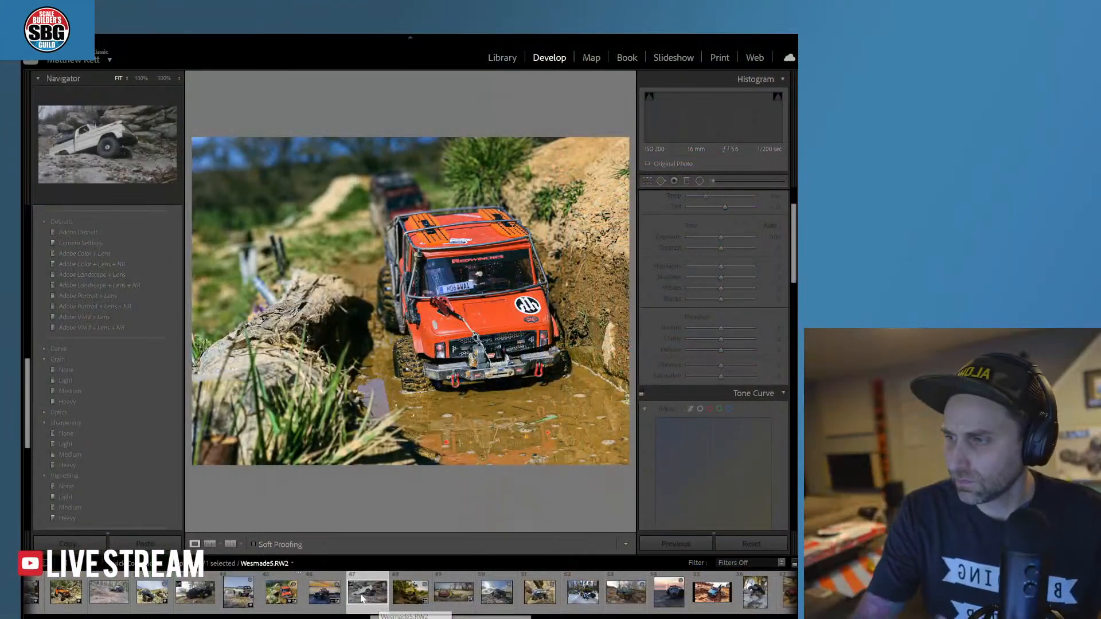
# - Open the white pickup photo Wesmade5.RW2 and examine the truck's front fender and wheel at 100%
pyautogui.click(361, 598)
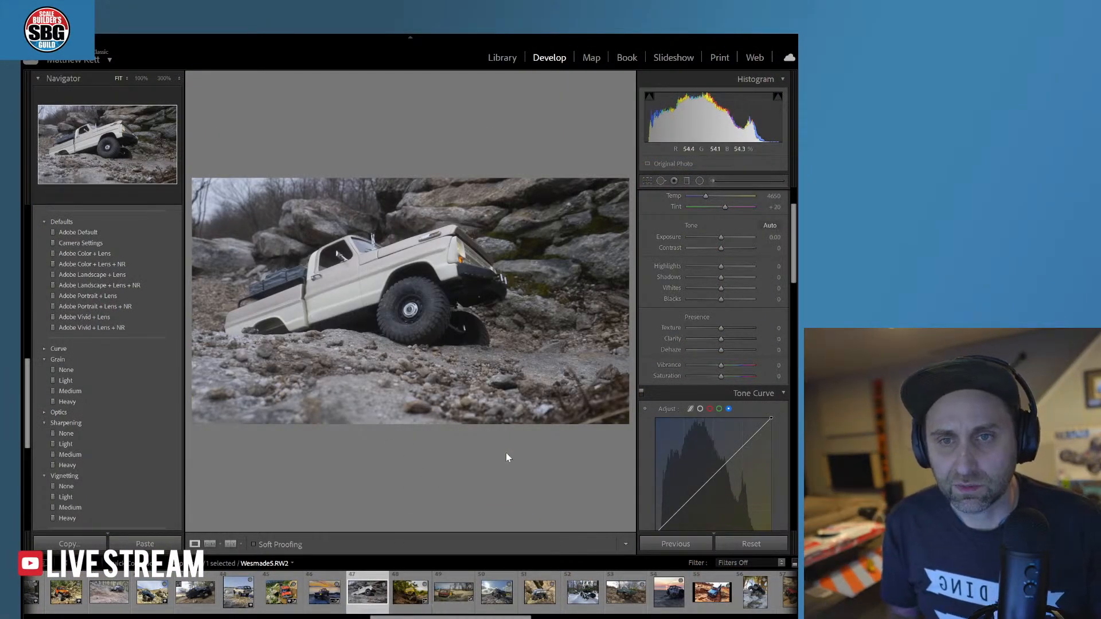
pyautogui.click(442, 257)
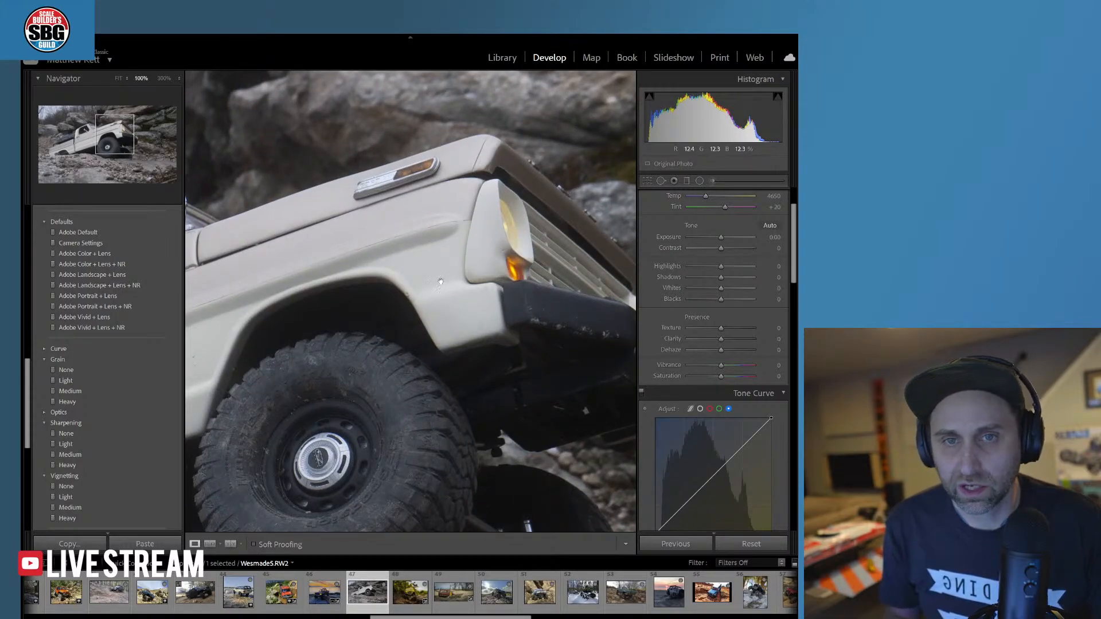
pyautogui.click(388, 264)
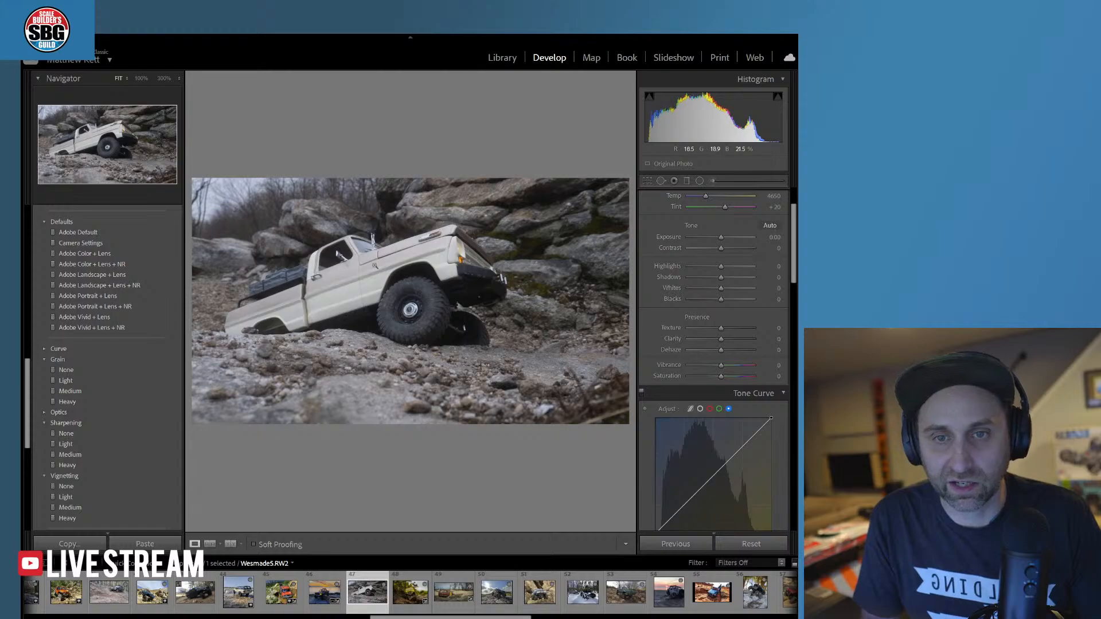
# - Inspect the white pickup's front bumper at 100%, and set the photo's Temp to 5771
pyautogui.click(471, 283)
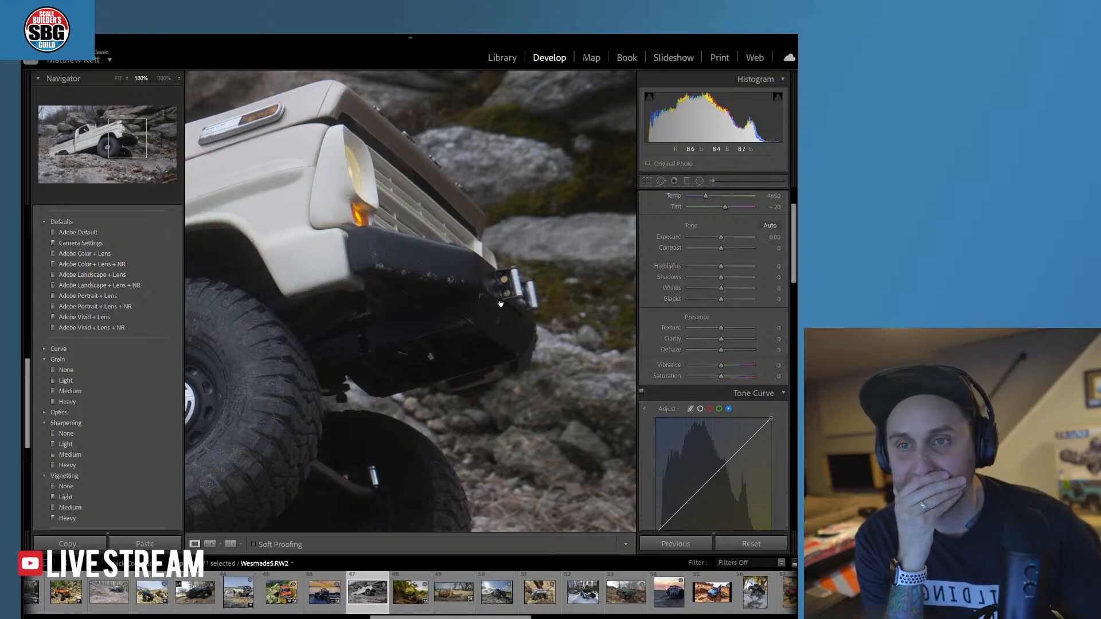
pyautogui.click(452, 299)
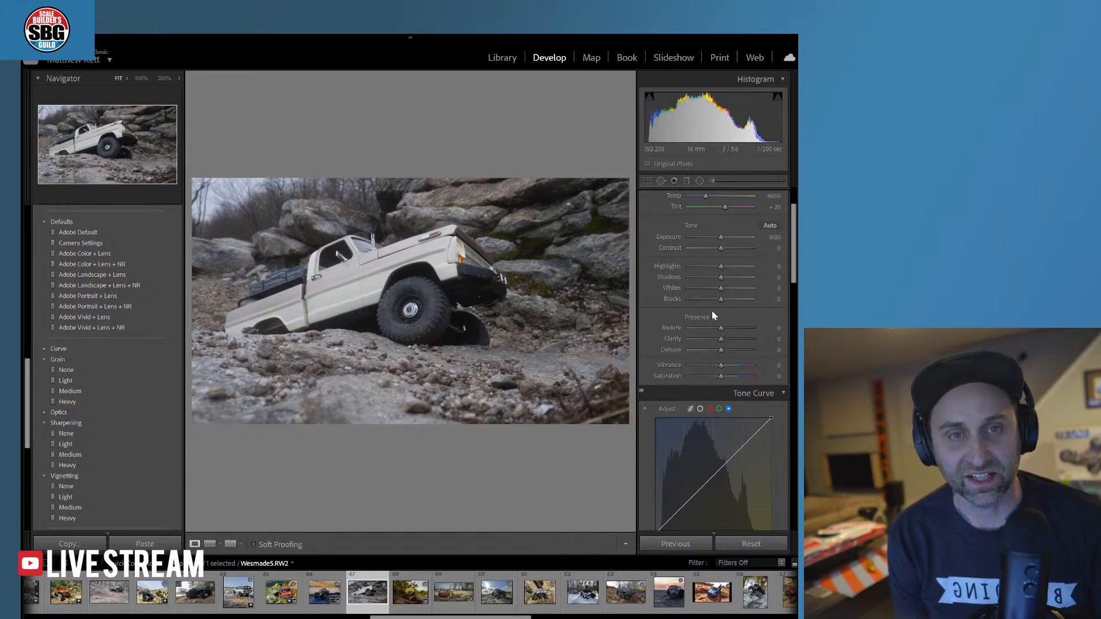
pyautogui.scroll(3, 712, 311)
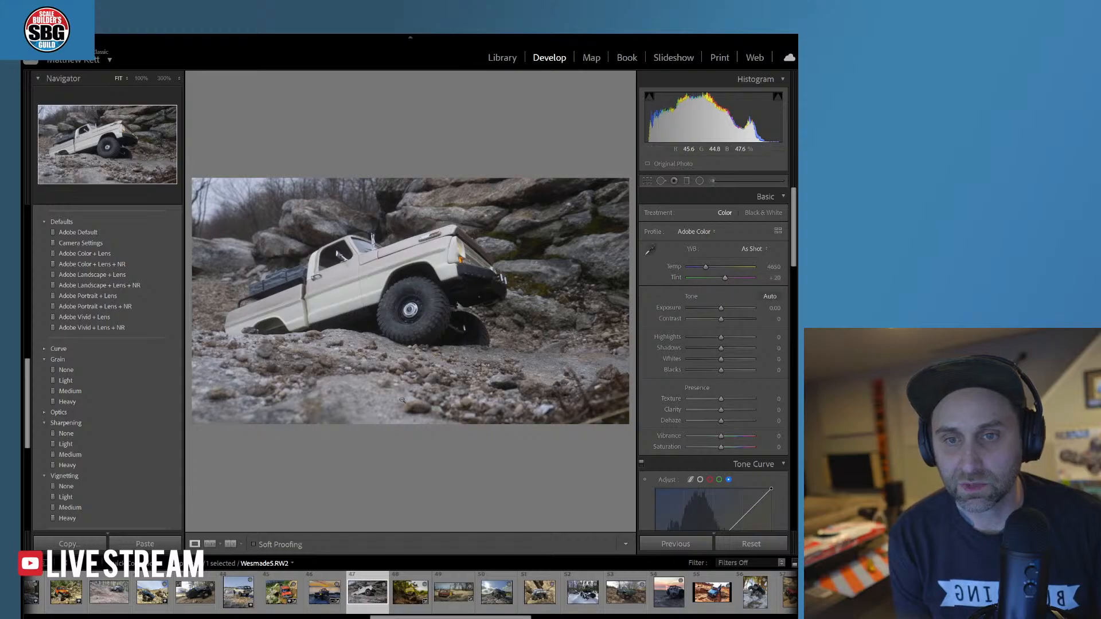
pyautogui.moveTo(706, 267); pyautogui.dragTo(716, 272)
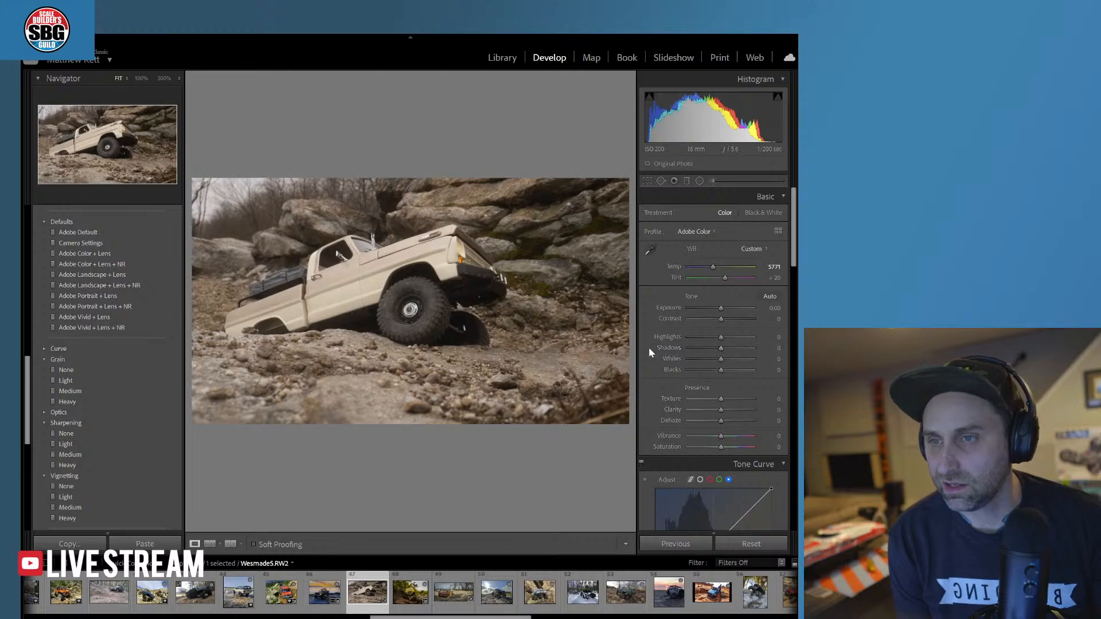
# - Try the Red Lift Matte preset, and apply the Flat & Green preset and the Heavy grain preset to the white pickup photo
pyautogui.scroll(3, 156, 299)
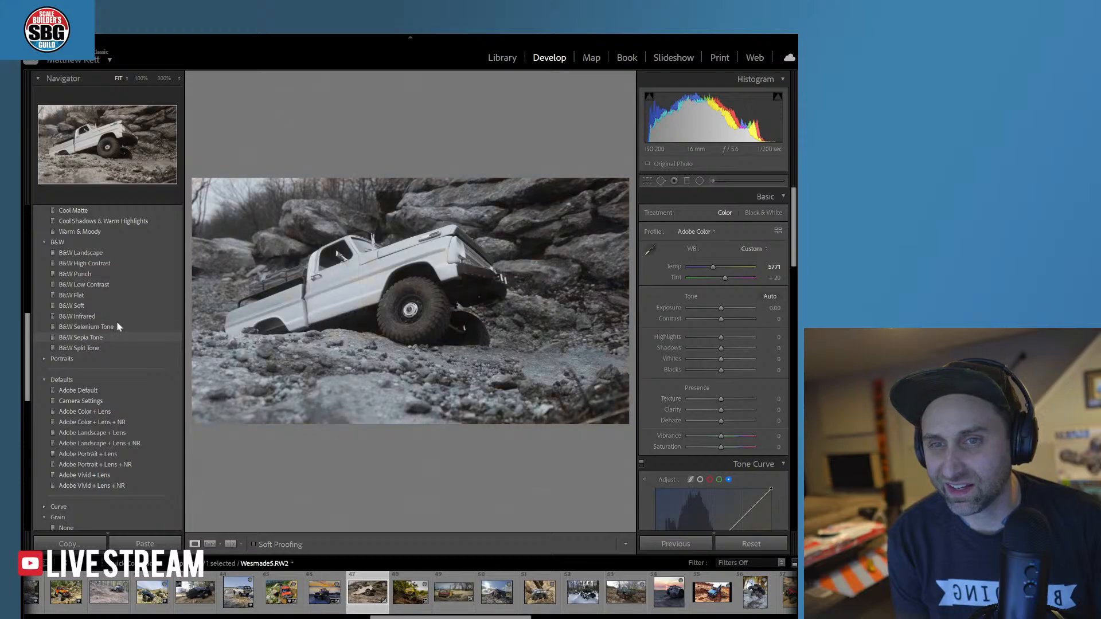
pyautogui.scroll(2, 114, 312)
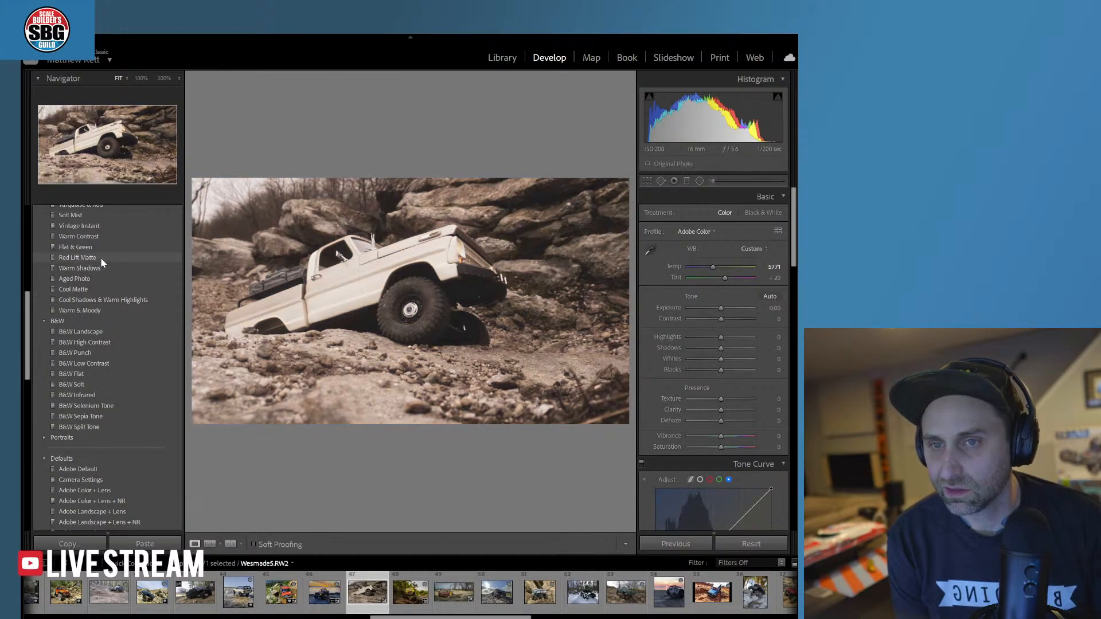
pyautogui.click(102, 260)
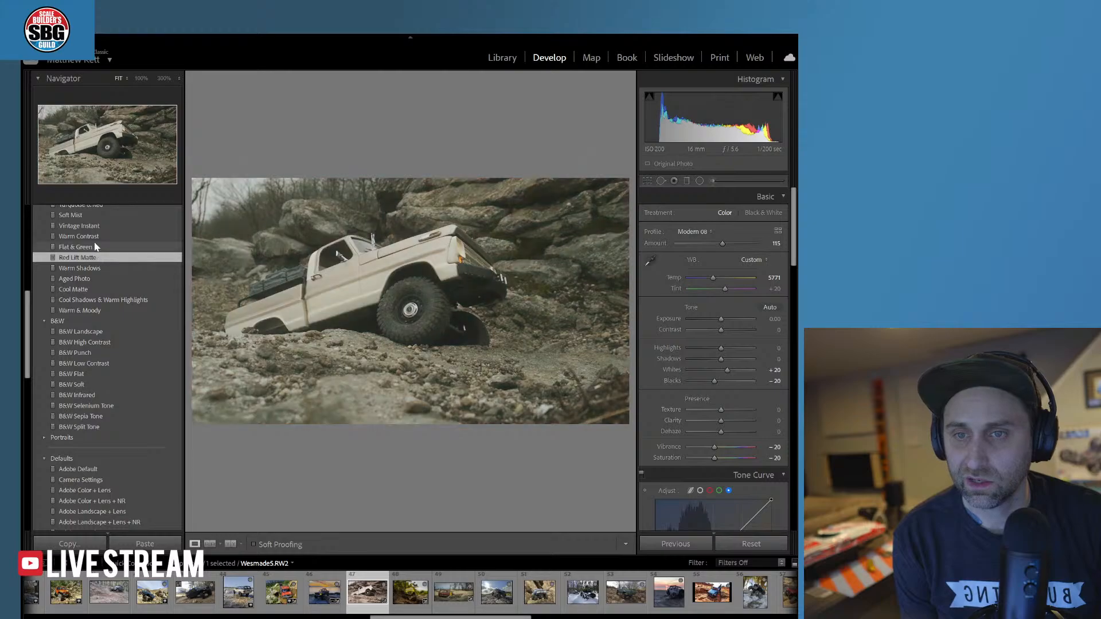
pyautogui.click(97, 247)
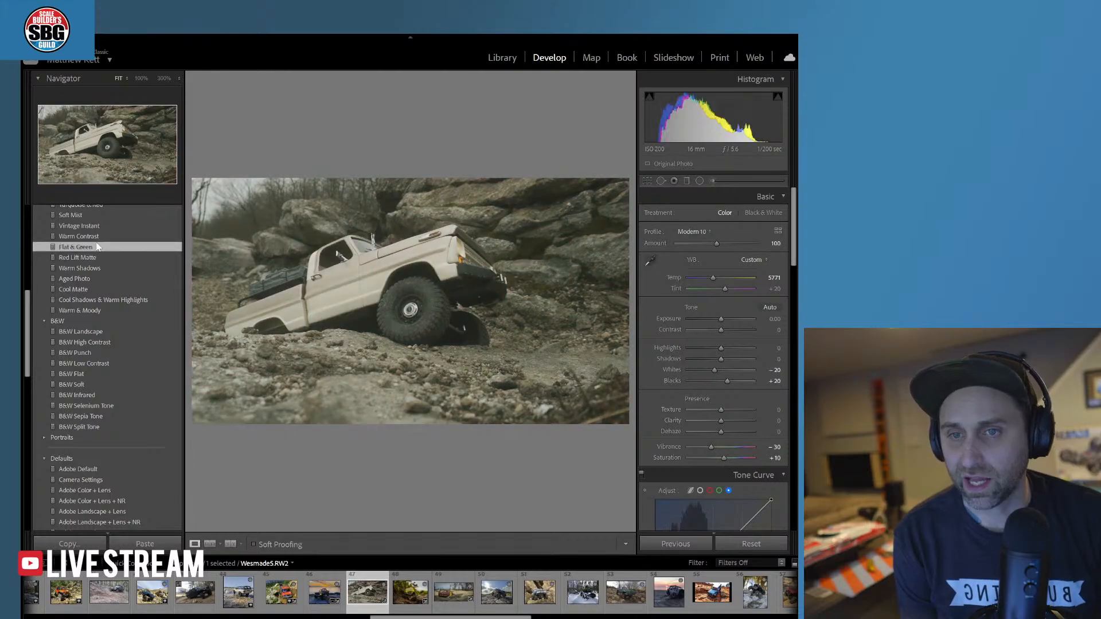
pyautogui.scroll(-10, 116, 281)
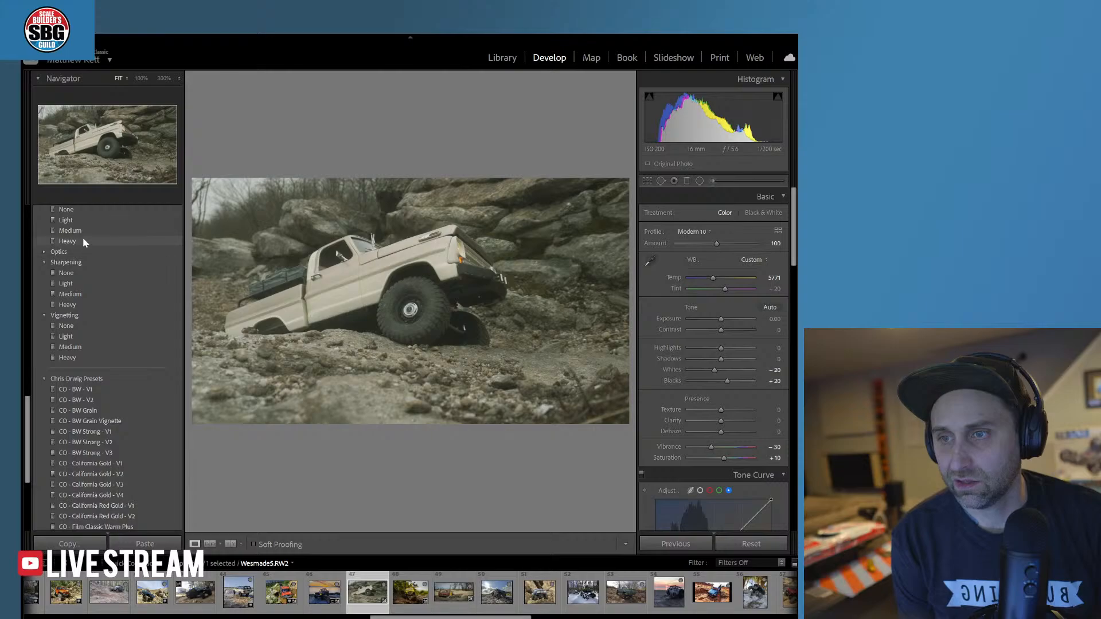
pyautogui.click(80, 242)
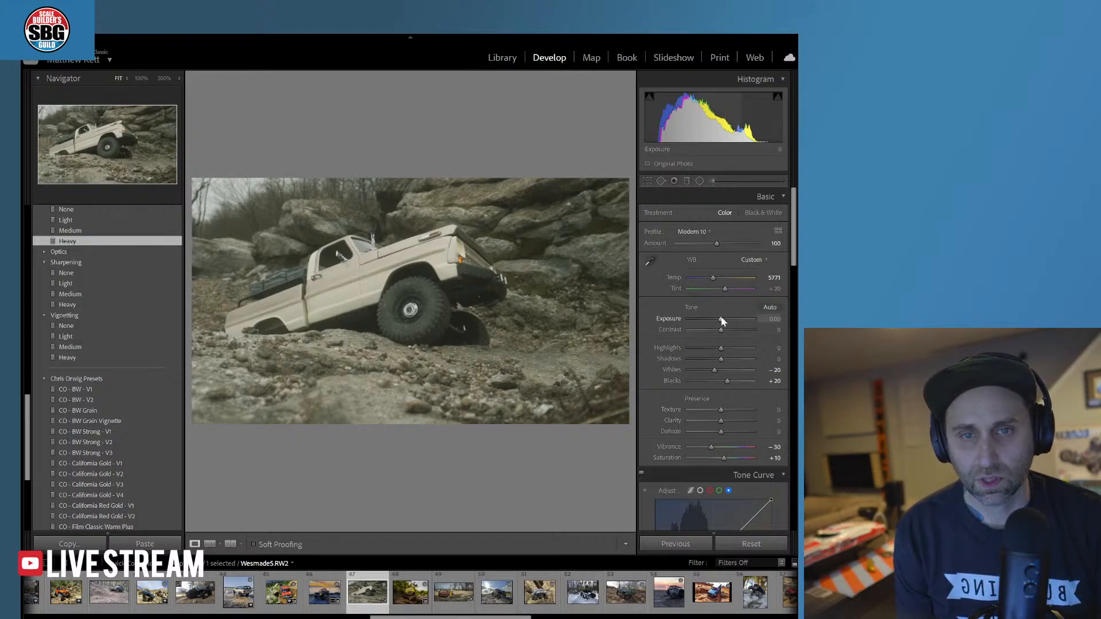
# - Set the white pickup photo's Highlights to -30, Texture to +46 and Clarity to +28
pyautogui.moveTo(722, 349); pyautogui.dragTo(712, 346)
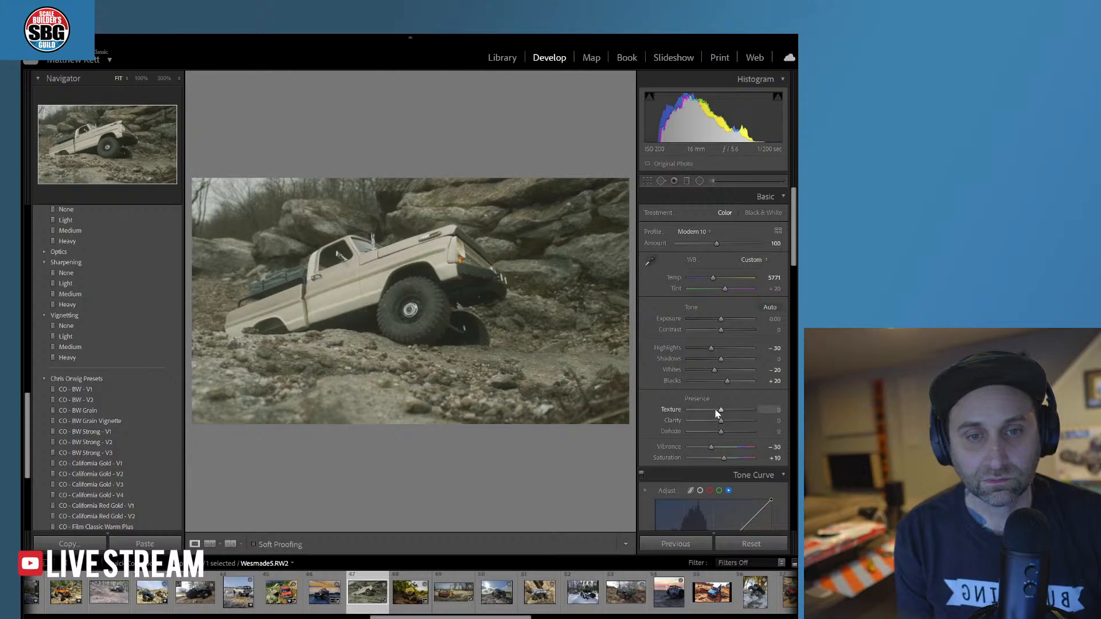
pyautogui.moveTo(716, 411)
pyautogui.mouseDown()
pyautogui.moveTo(738, 411)
pyautogui.moveTo(731, 423)
pyautogui.mouseUp()
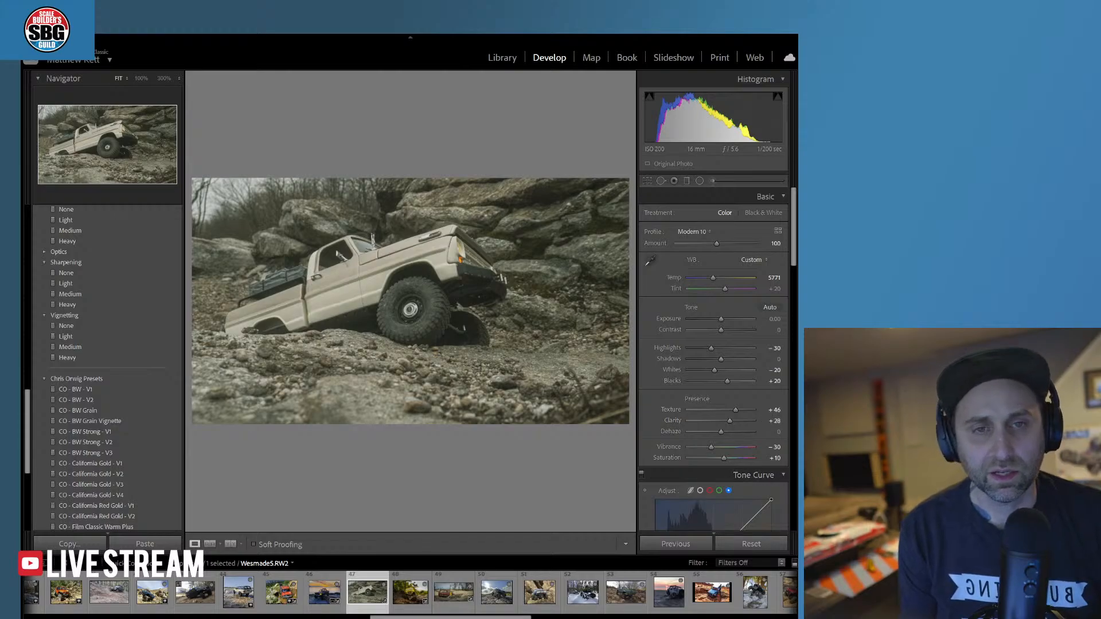
# - Add a slanted graduated filter rising over the rocky foreground with the Sky Drama effect, and set its Temp to -41
pyautogui.click(687, 181)
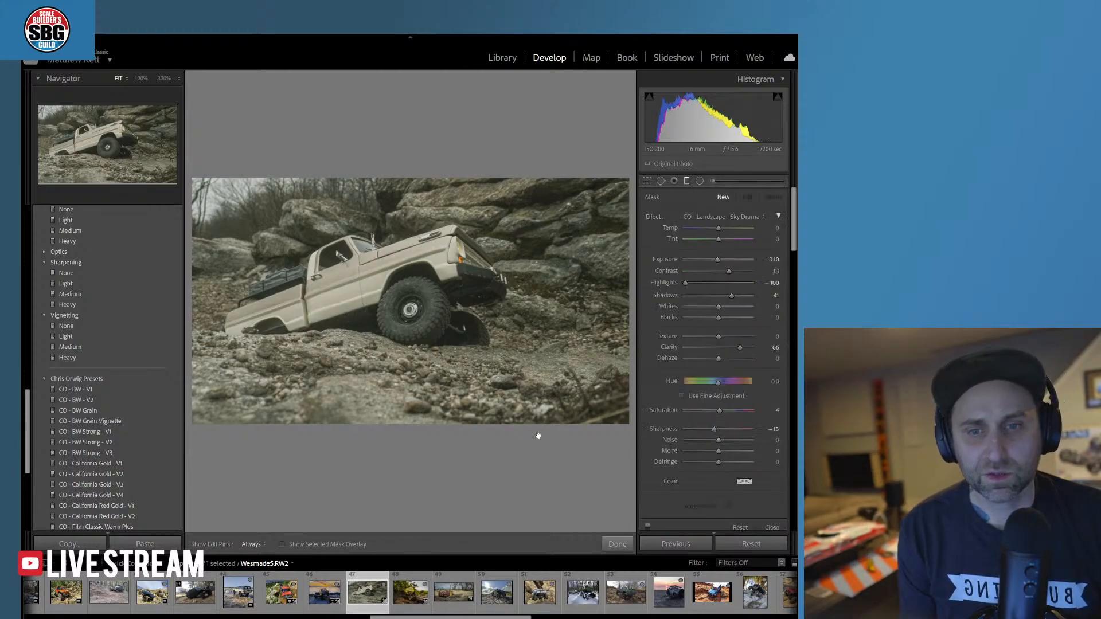
pyautogui.moveTo(536, 436); pyautogui.dragTo(506, 296)
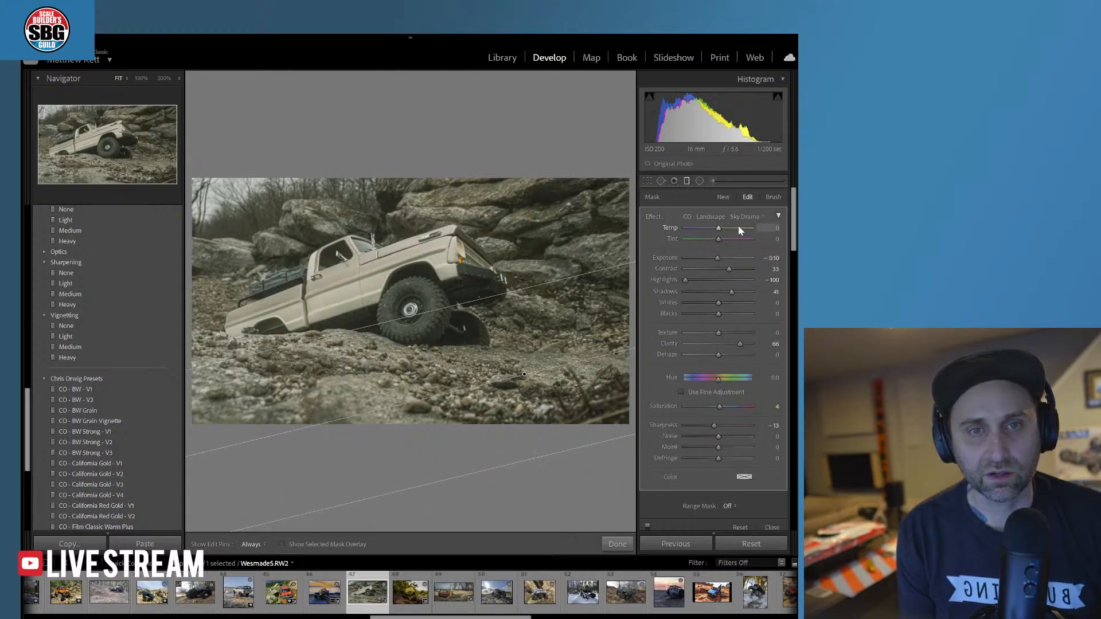
pyautogui.moveTo(719, 230); pyautogui.dragTo(705, 228)
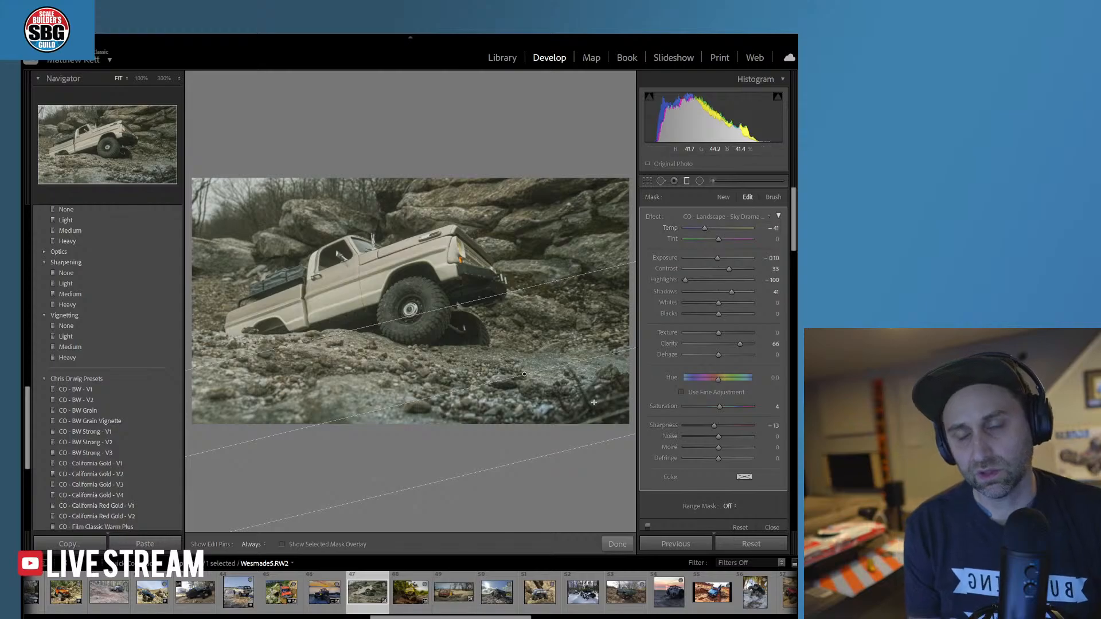
# - Duplicate the foreground graduated filter, move the copy up over the sky and background rocks, and rotate it to affect the upper area
pyautogui.rightClick(526, 375)
pyautogui.click(528, 380)
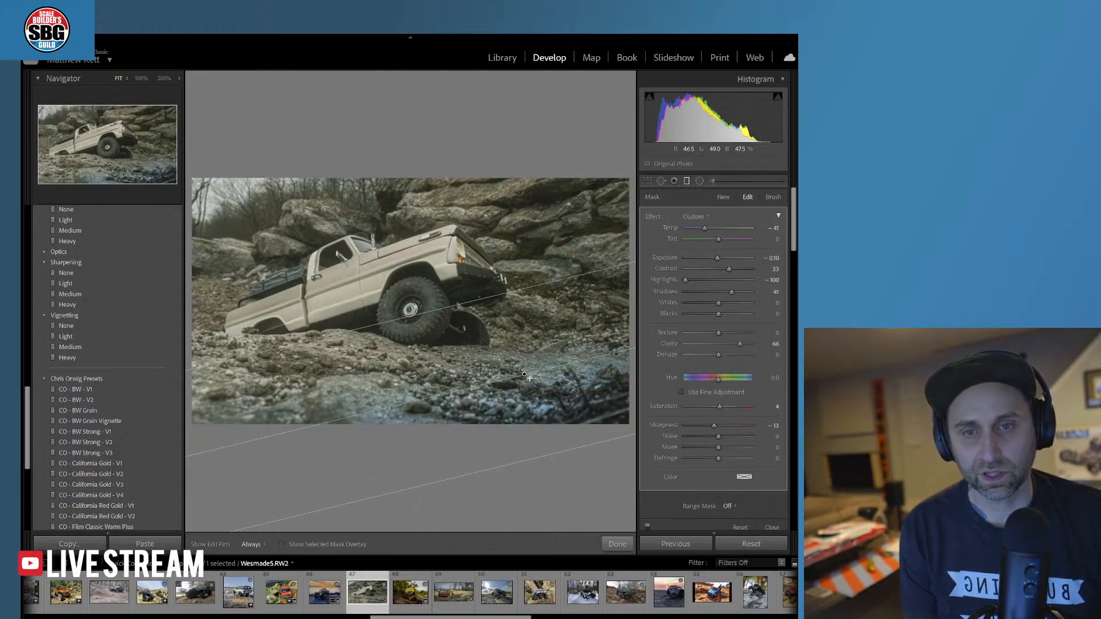
pyautogui.moveTo(526, 375); pyautogui.dragTo(432, 204)
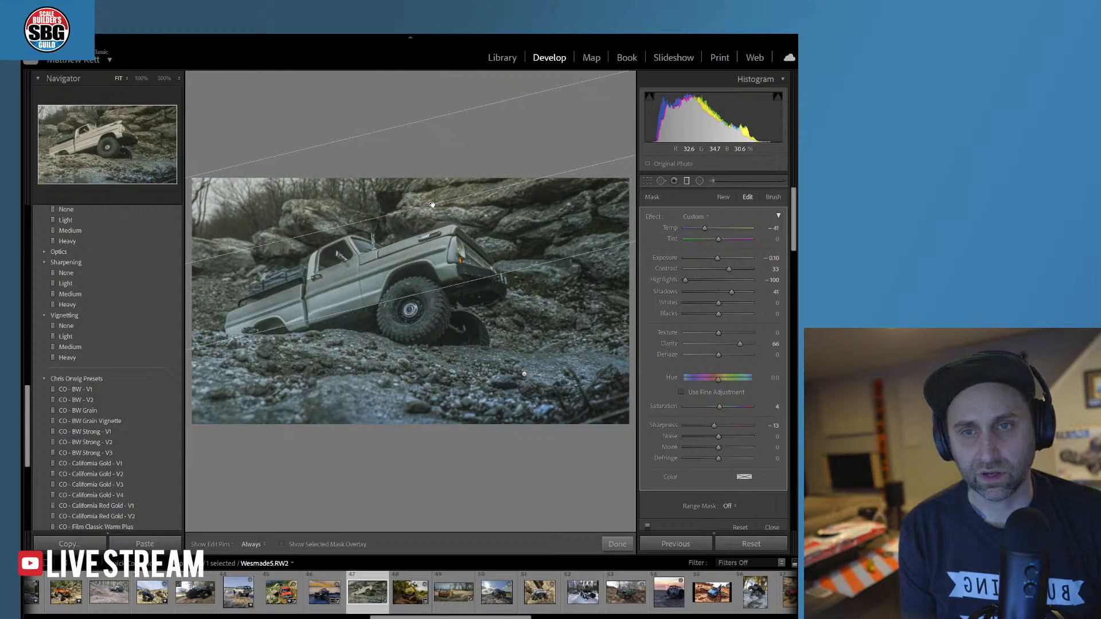
pyautogui.moveTo(330, 229); pyautogui.dragTo(270, 231)
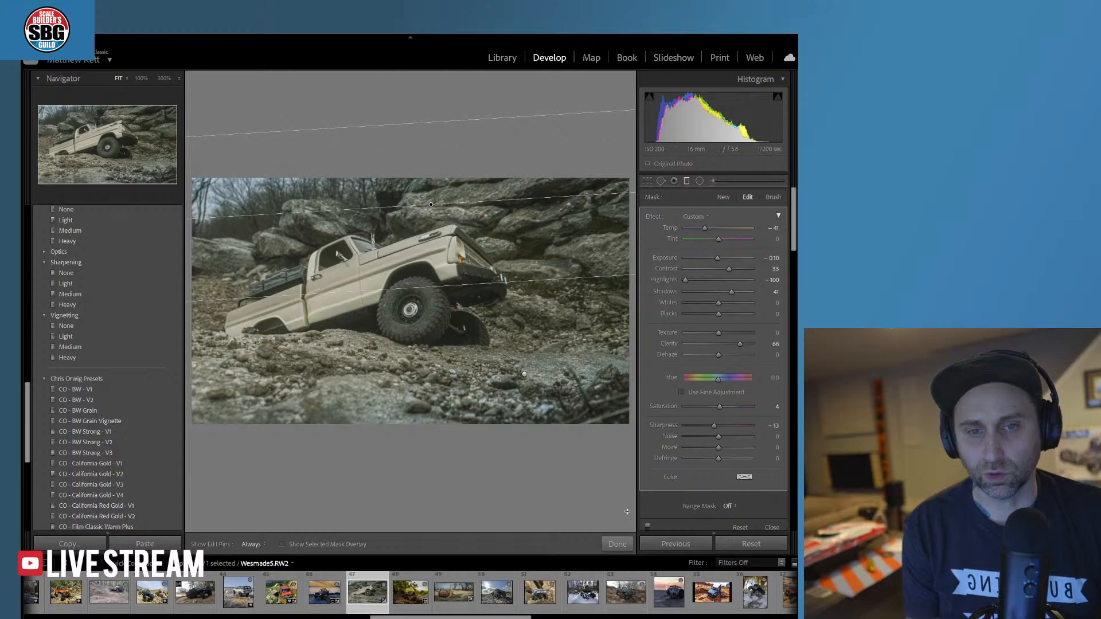
pyautogui.click(618, 544)
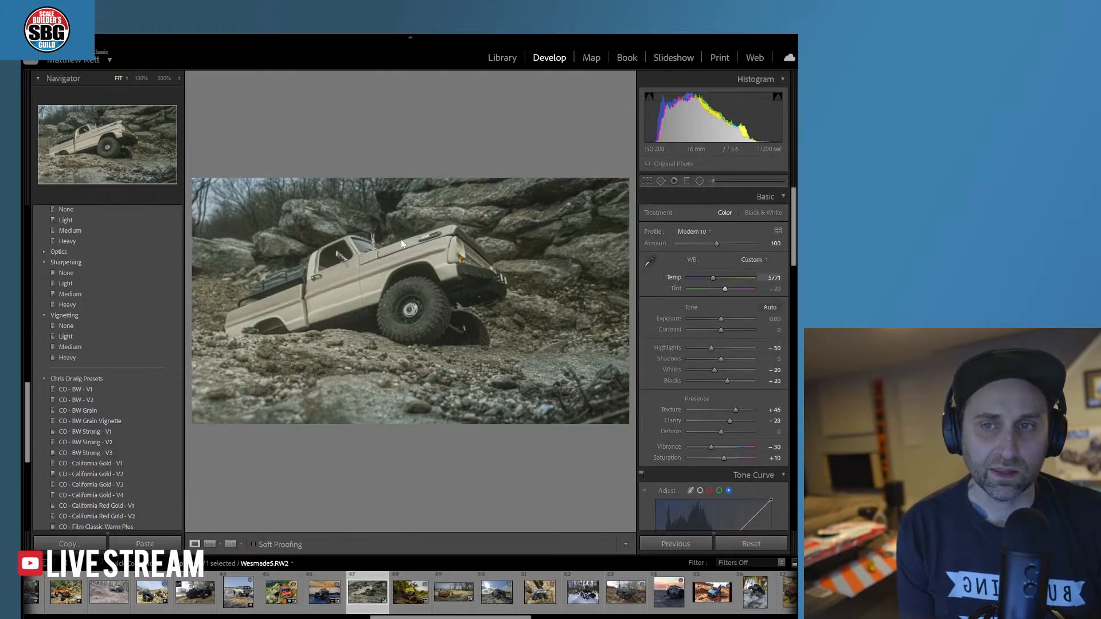
# - Set the foreground graduated filter's Tint to -69, rotate it flatter and raise it slightly, and compare the photo with its unedited version
pyautogui.click(686, 181)
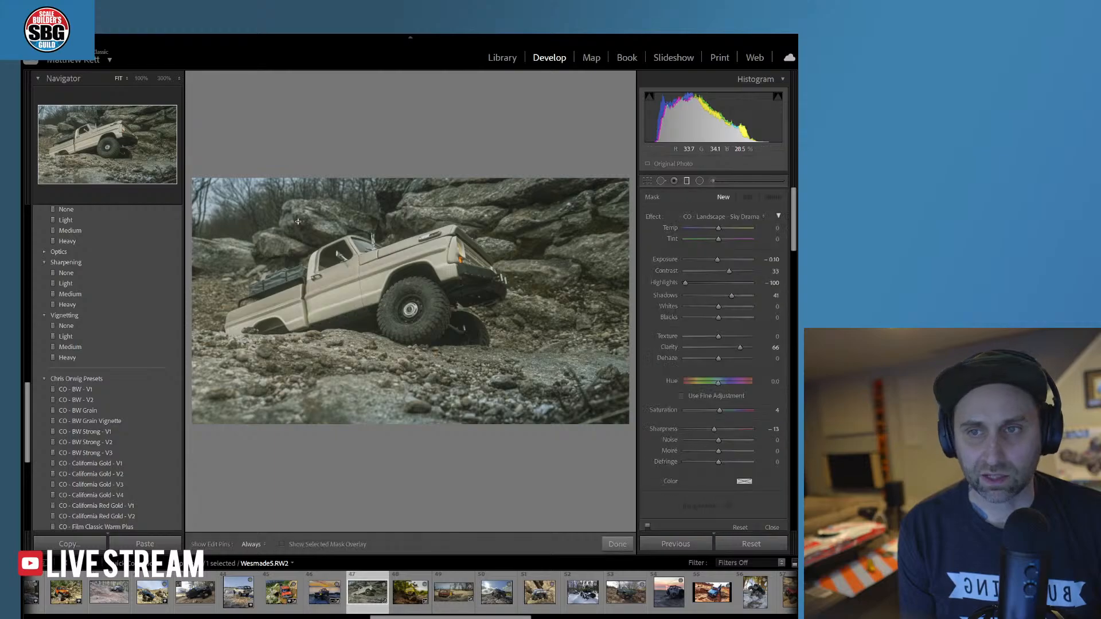
pyautogui.click(524, 374)
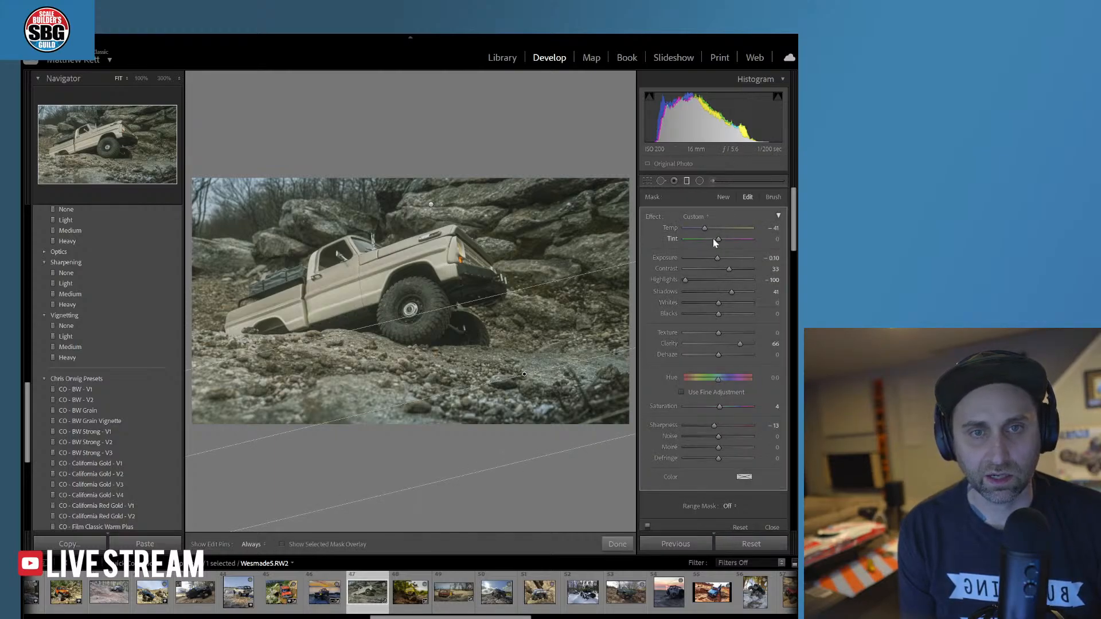
pyautogui.moveTo(715, 240); pyautogui.dragTo(697, 238)
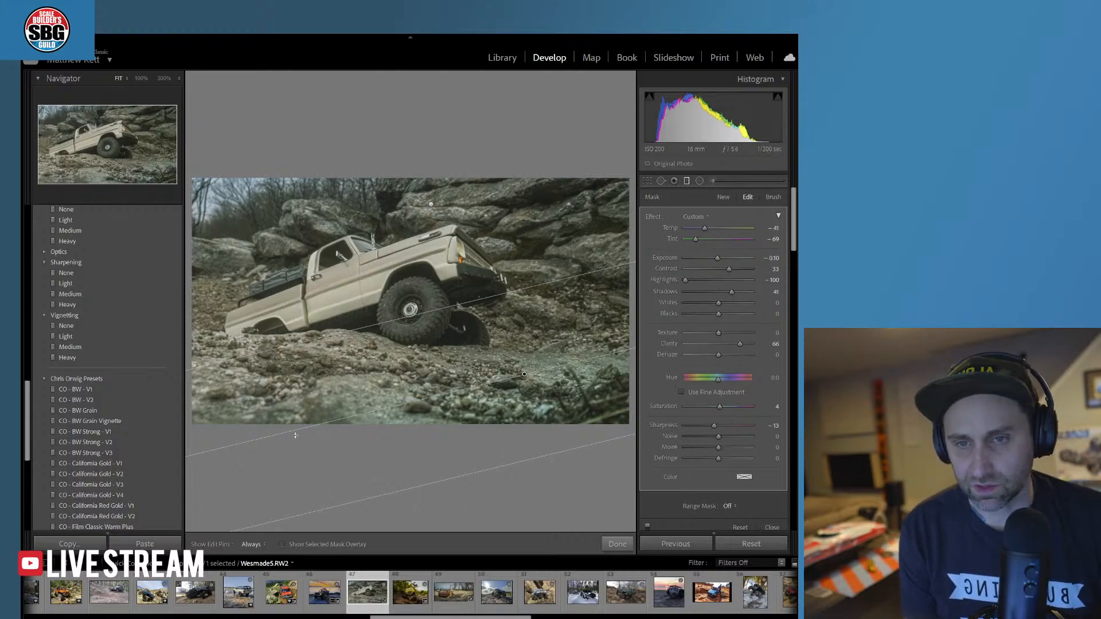
pyautogui.moveTo(294, 432); pyautogui.dragTo(420, 405)
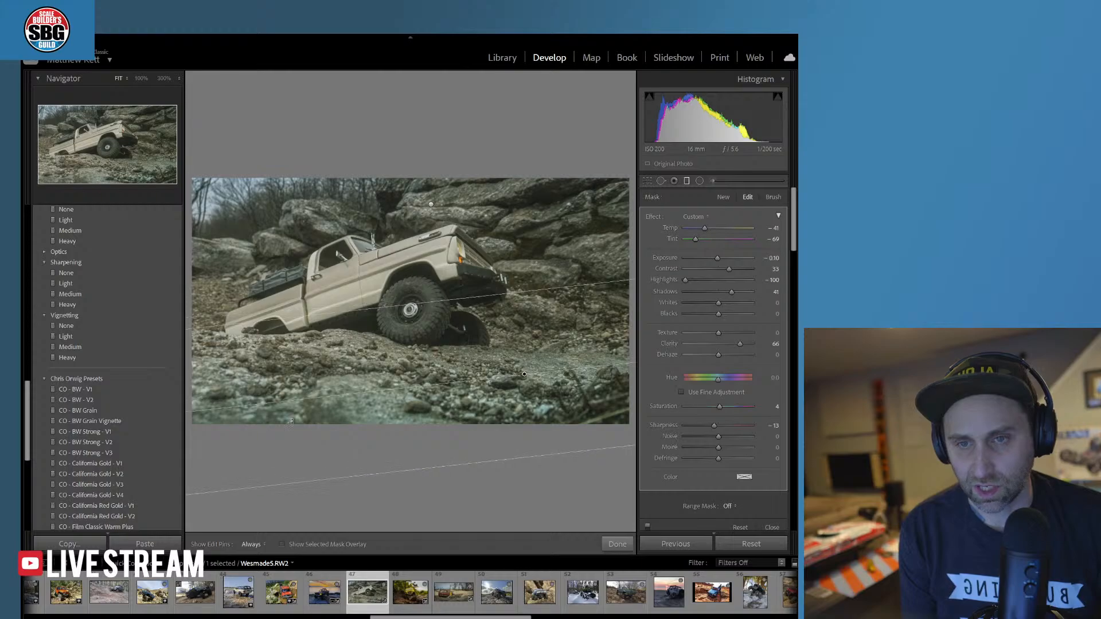
pyautogui.moveTo(524, 374); pyautogui.dragTo(522, 367)
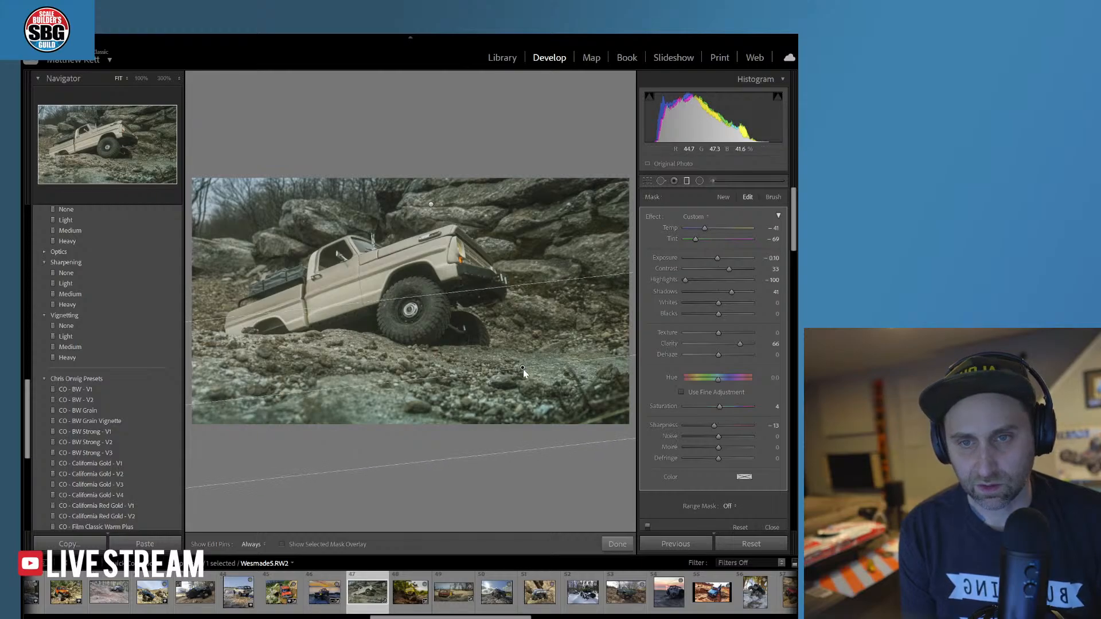
pyautogui.click(623, 546)
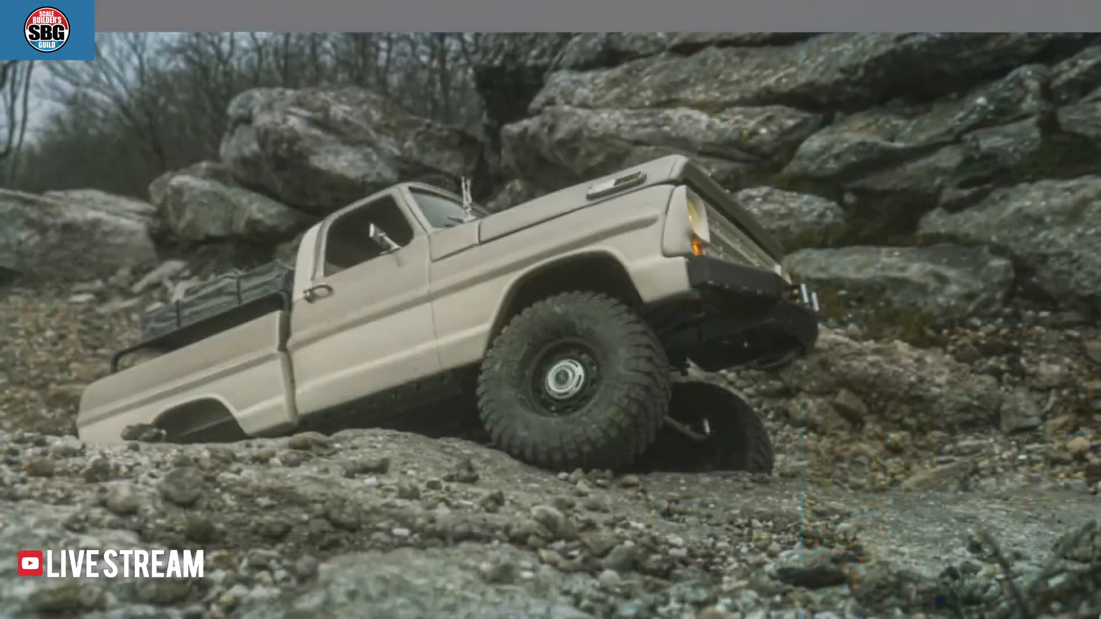
pyautogui.press('\\')
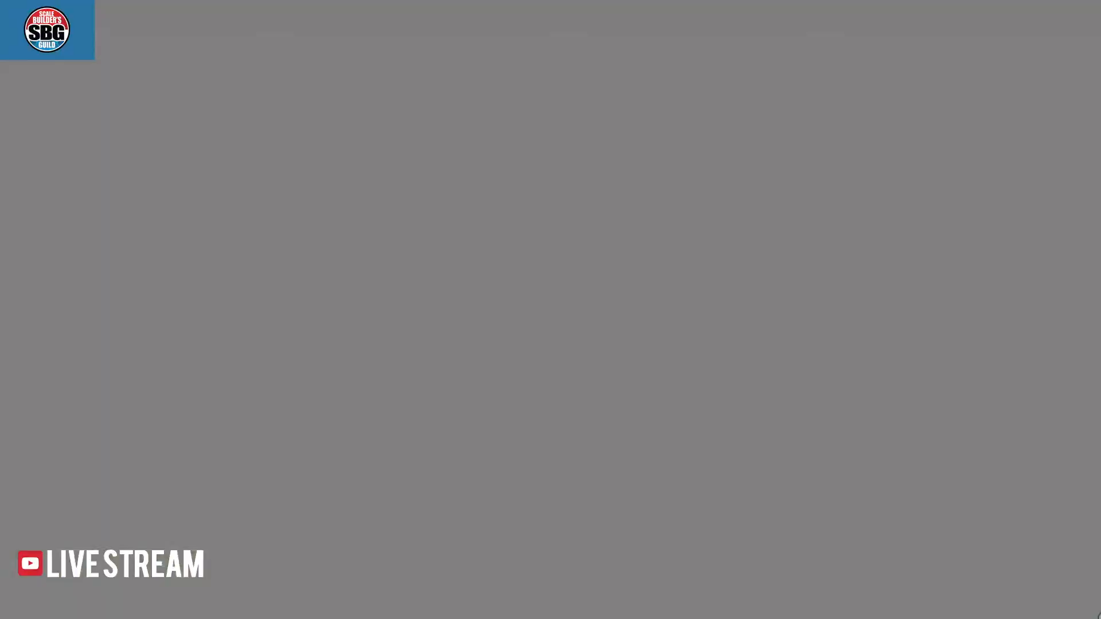
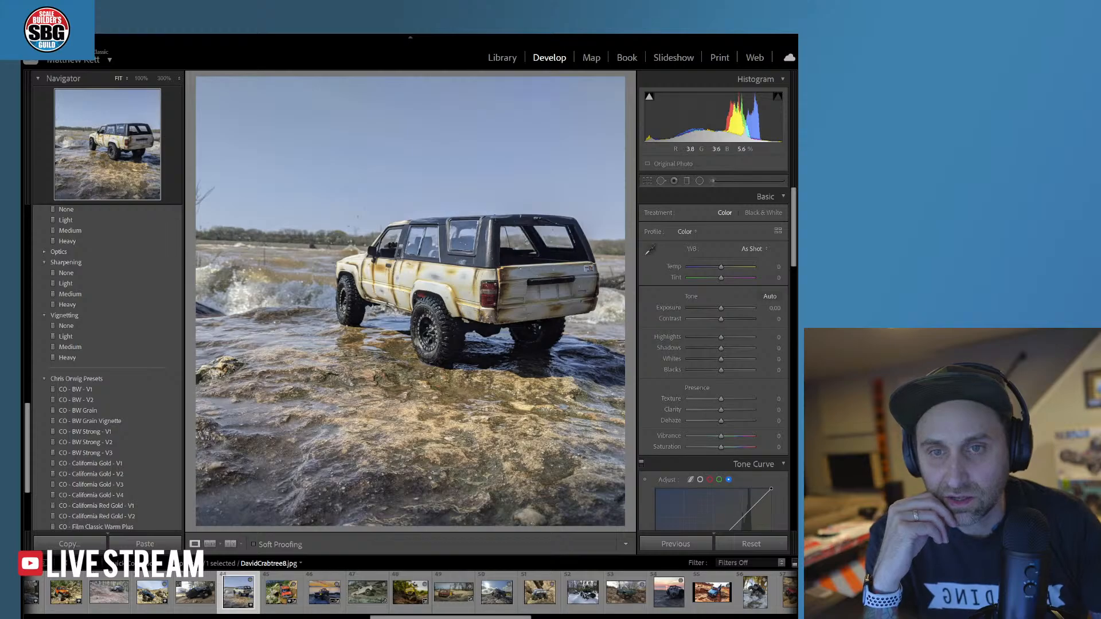
# - Examine the rusty SUV's side and rear wheel at 100%, and apply the Subject: Travel preset TR06 to its photo
pyautogui.click(528, 298)
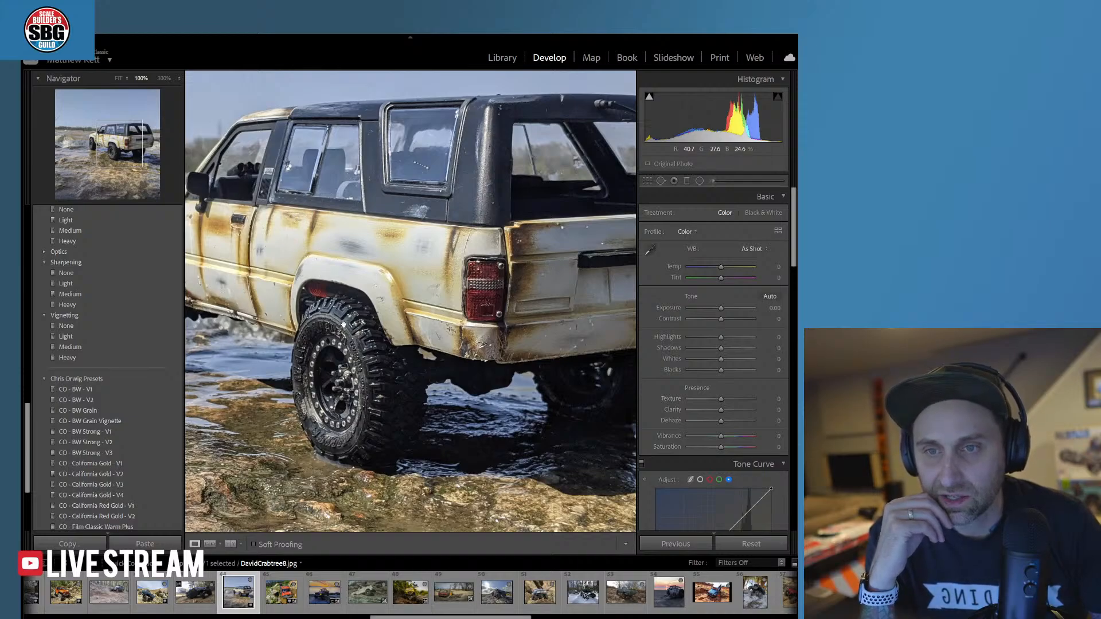
pyautogui.click(333, 297)
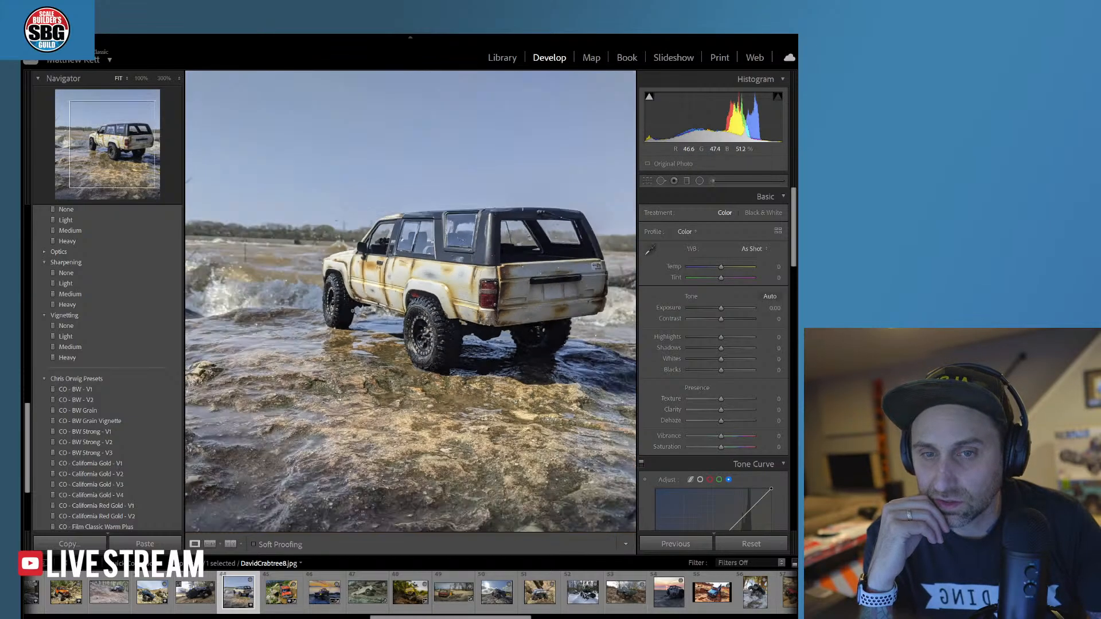
pyautogui.click(488, 338)
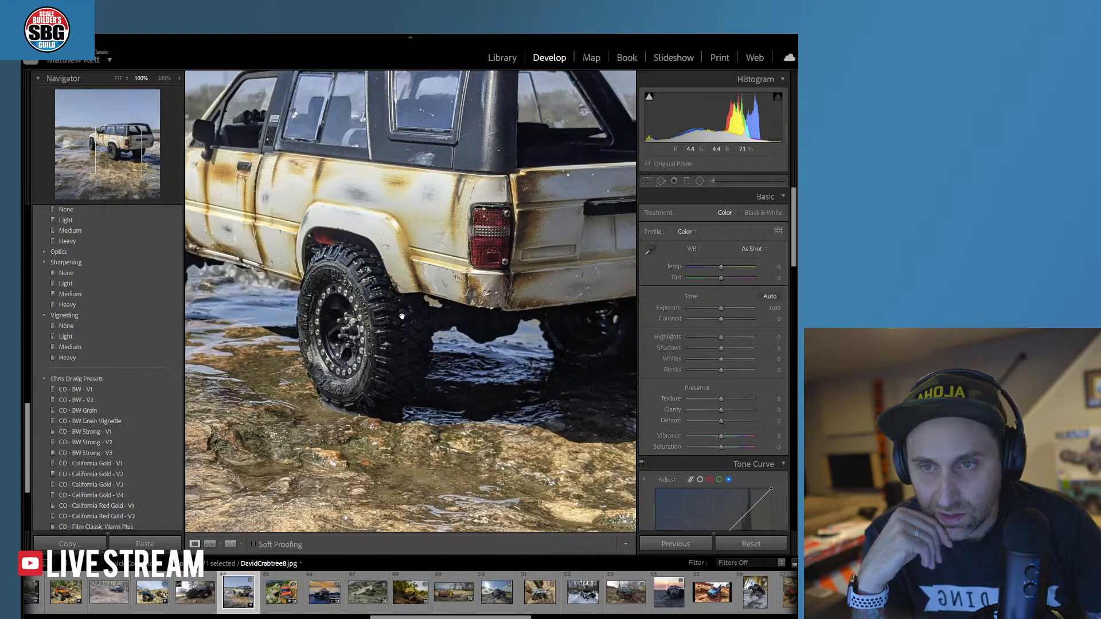
pyautogui.click(342, 331)
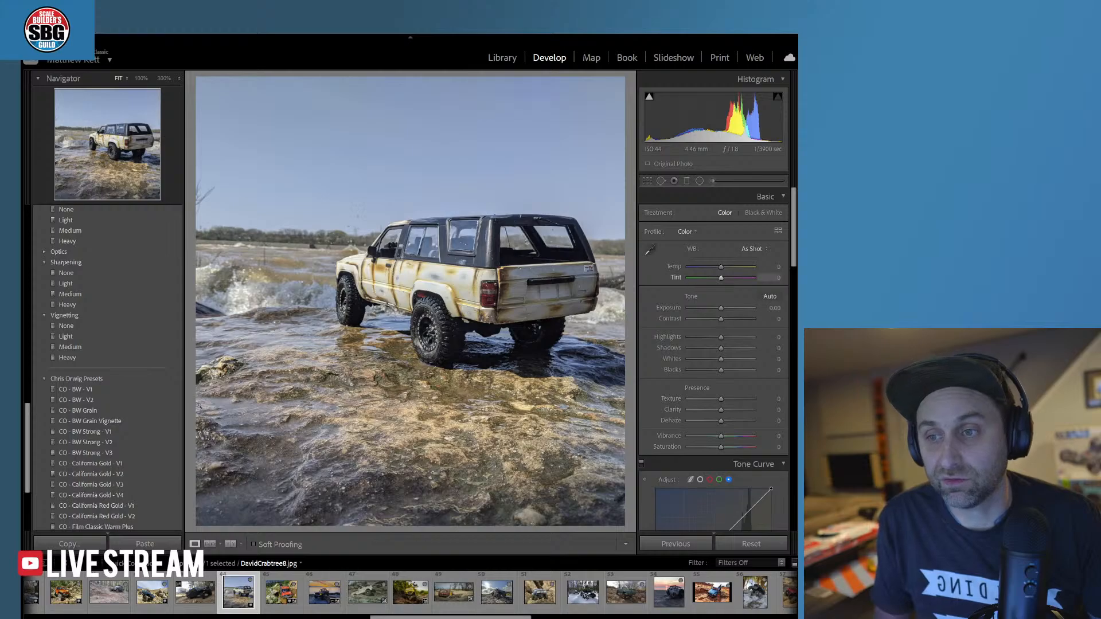
pyautogui.scroll(10, 119, 374)
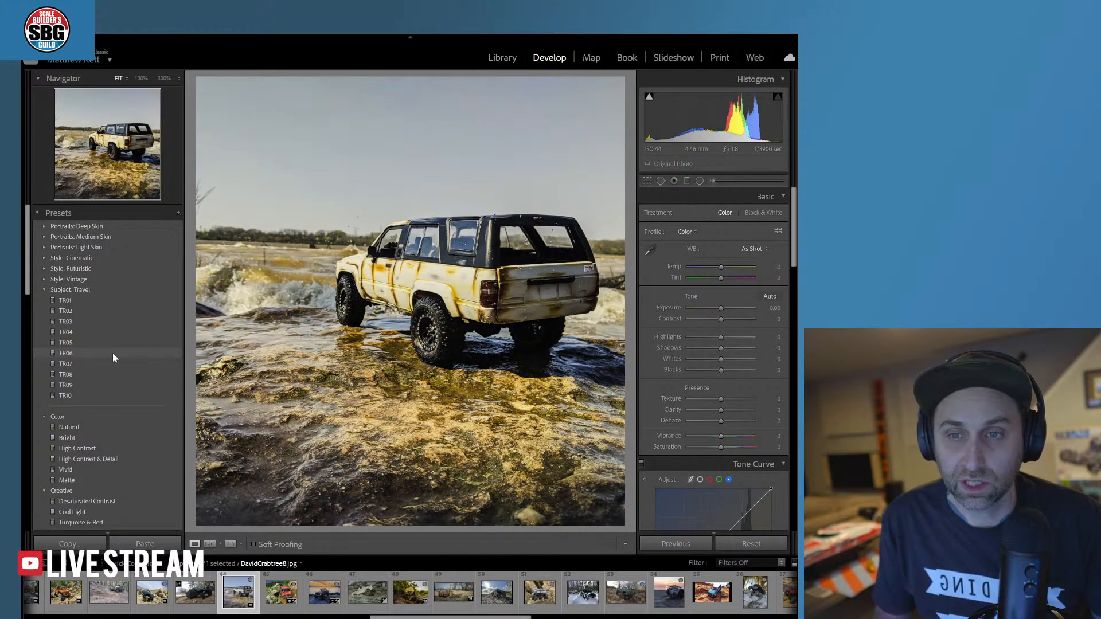
pyautogui.click(96, 353)
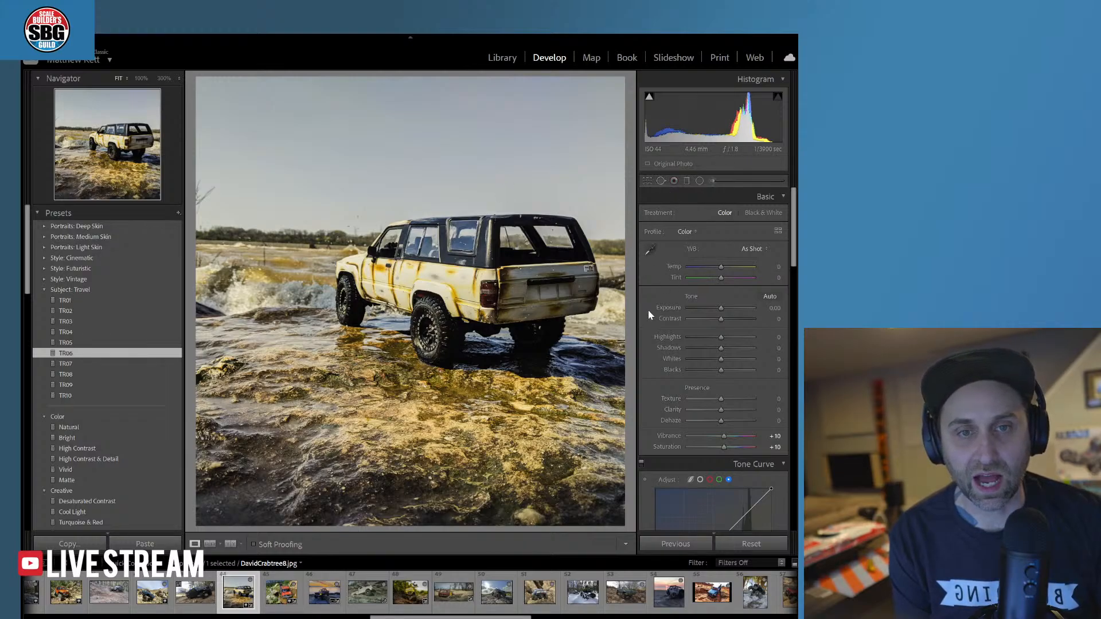
# - Straighten the rusty SUV photo to an angle of -1.65 and constrain the crop to the image
pyautogui.click(647, 181)
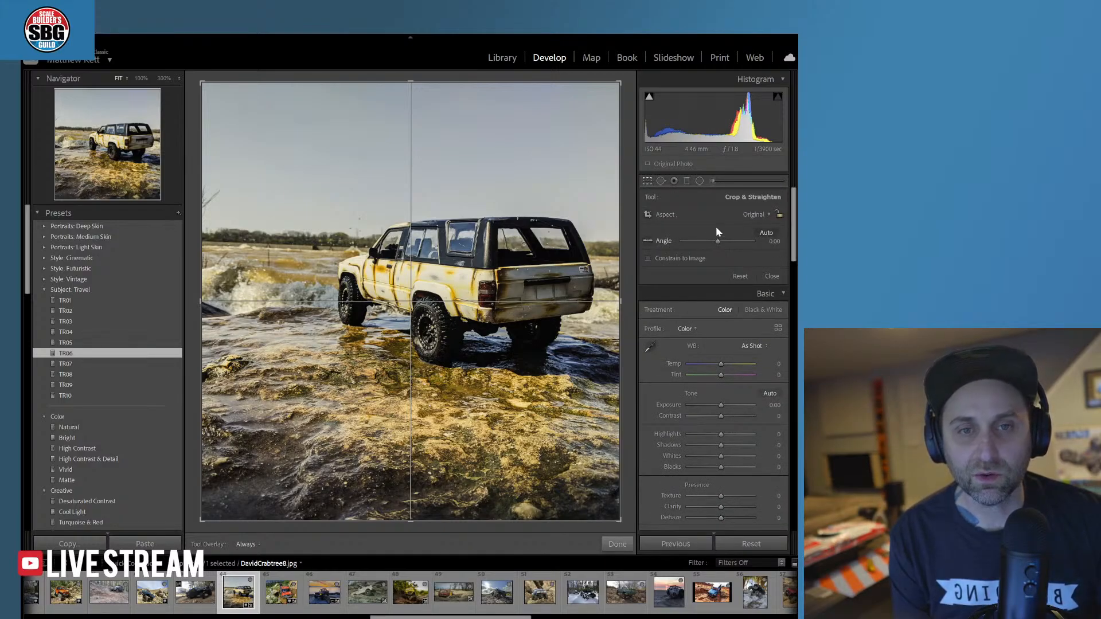
pyautogui.click(767, 233)
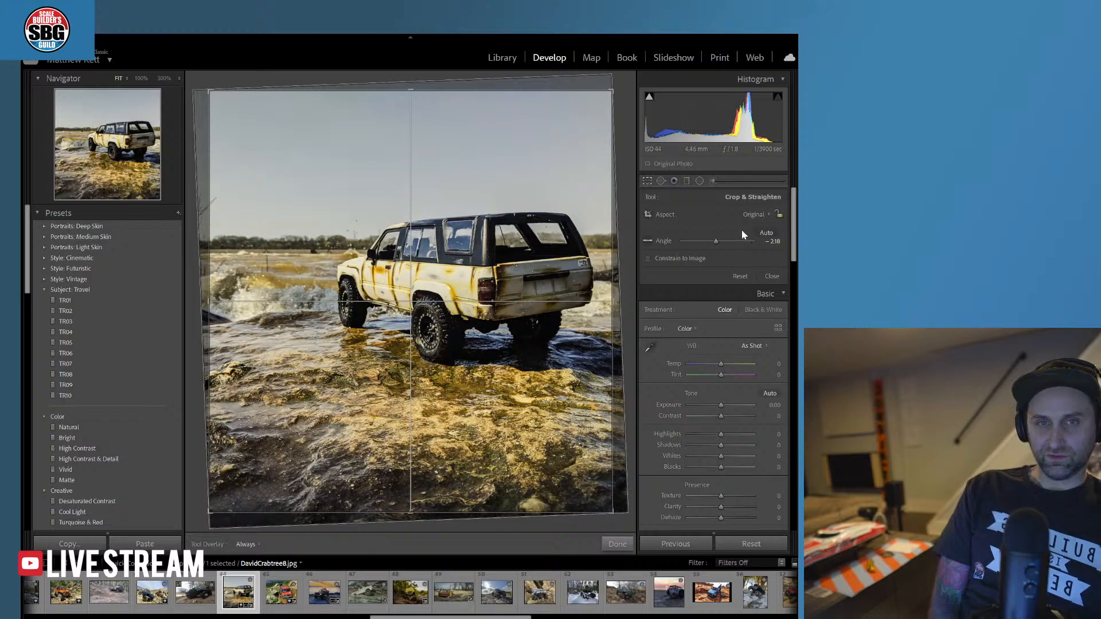
pyautogui.doubleClick(717, 242)
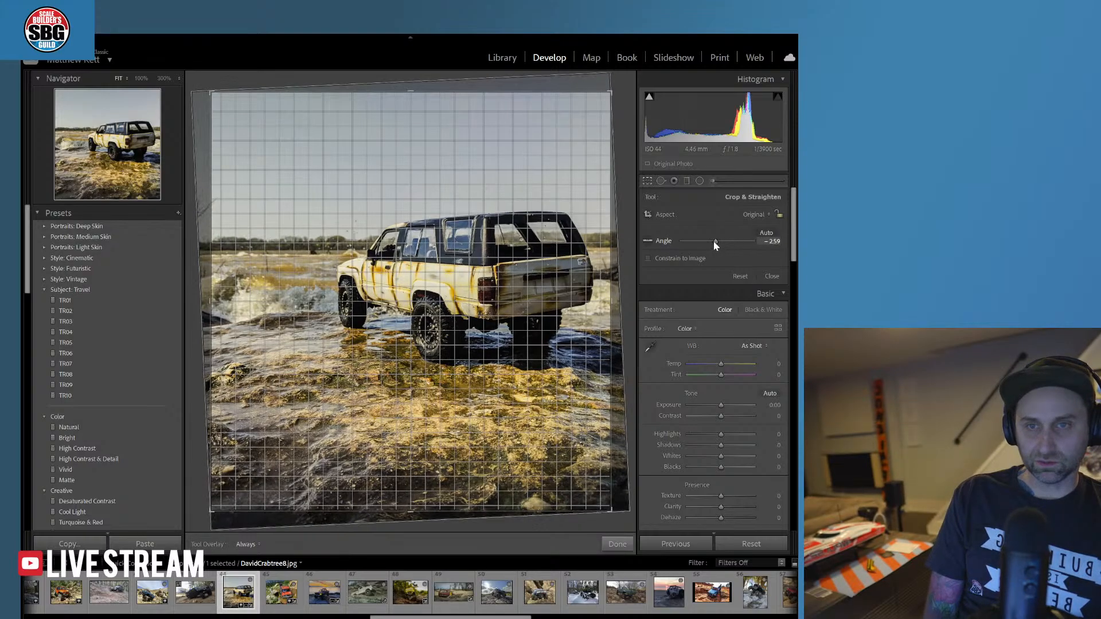
pyautogui.moveTo(716, 241); pyautogui.dragTo(715, 241)
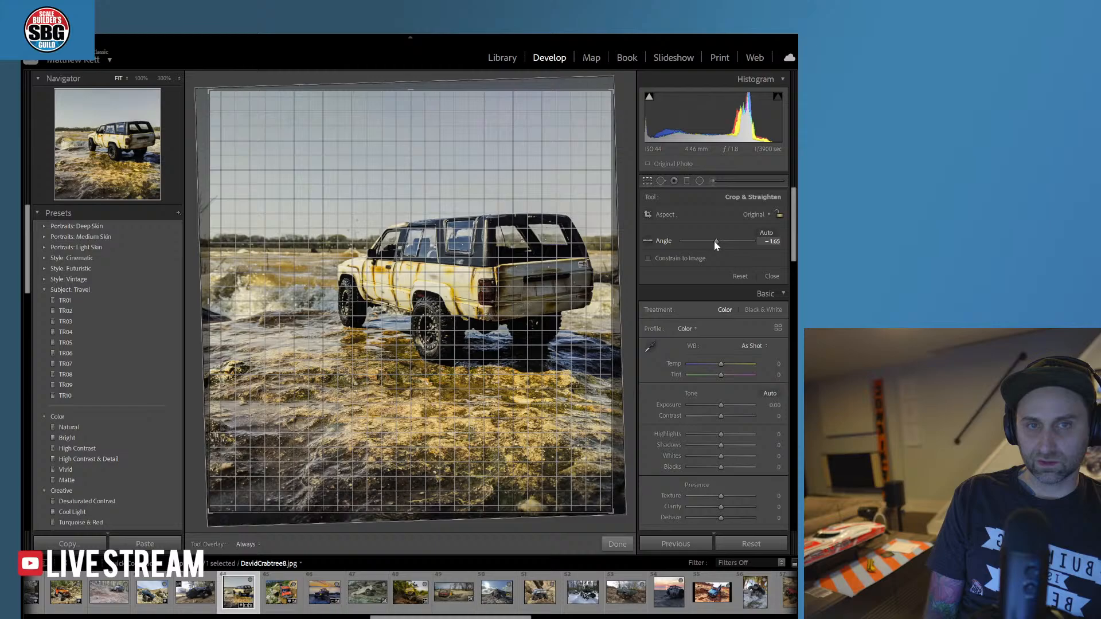
pyautogui.moveTo(714, 241); pyautogui.dragTo(714, 241)
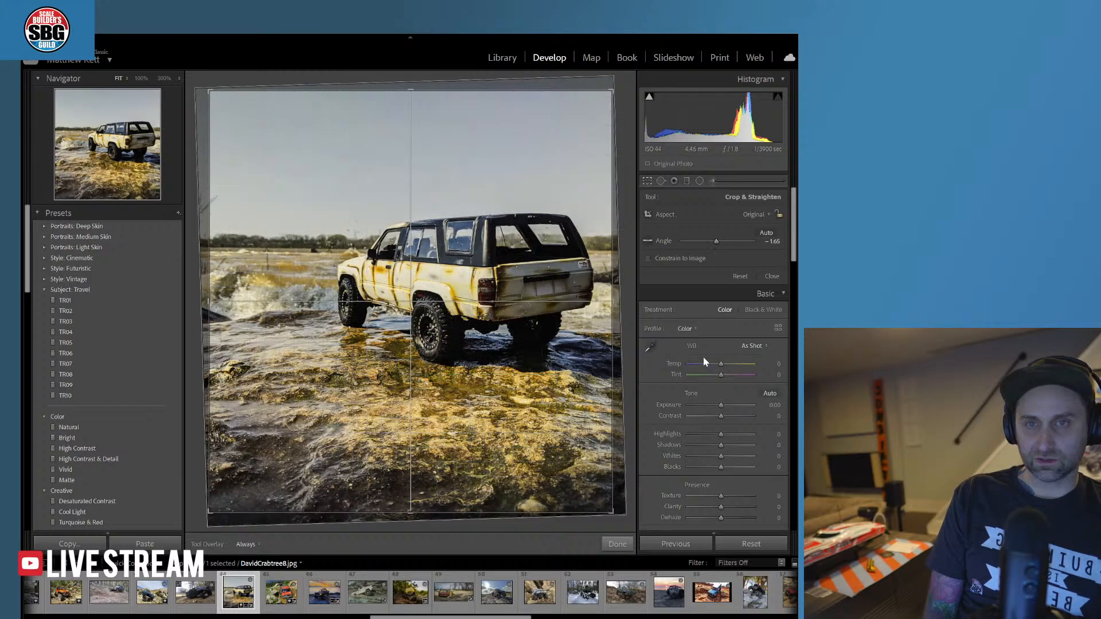
pyautogui.click(648, 259)
pyautogui.click(618, 543)
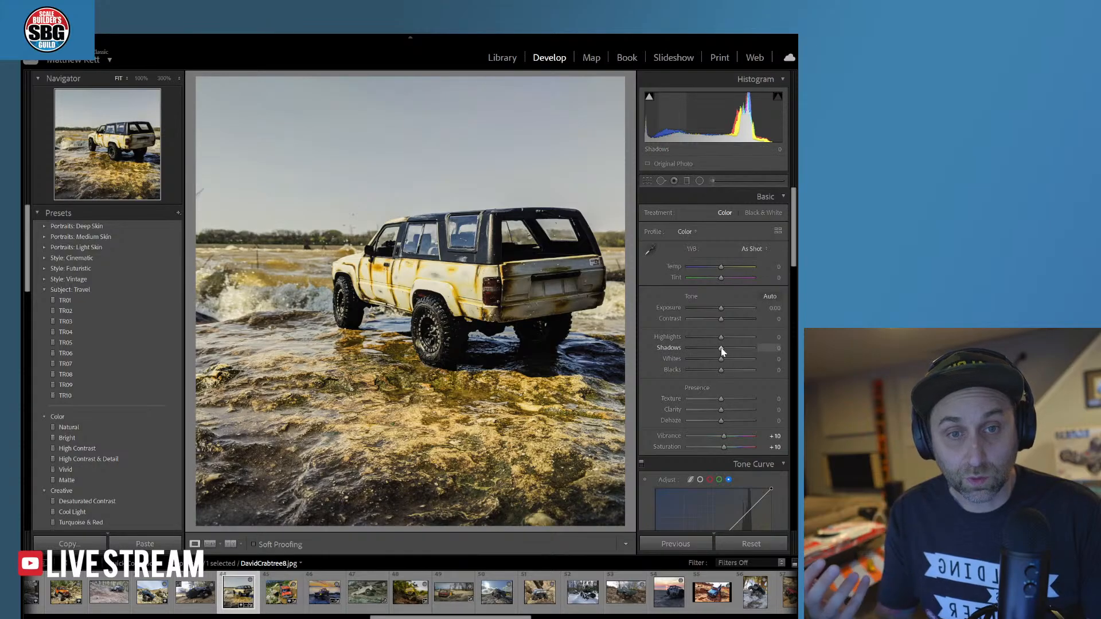
# - Raise the SUV photo's Shadows to +34 and add a graduated filter with the Sky Drama effect down over the sky
pyautogui.moveTo(721, 348); pyautogui.dragTo(731, 348)
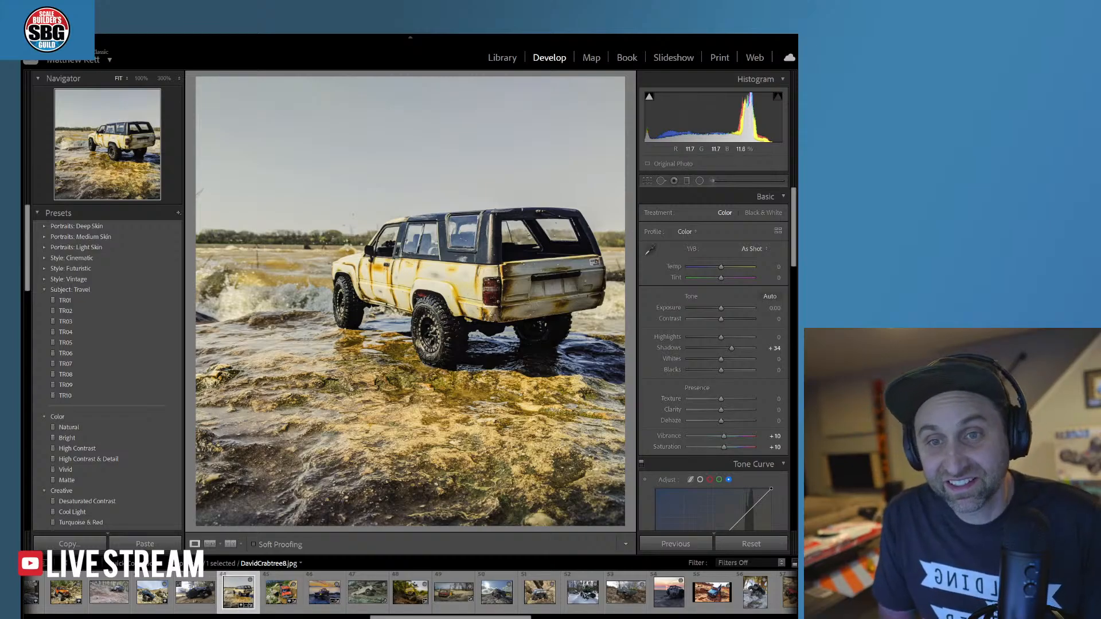
pyautogui.click(687, 181)
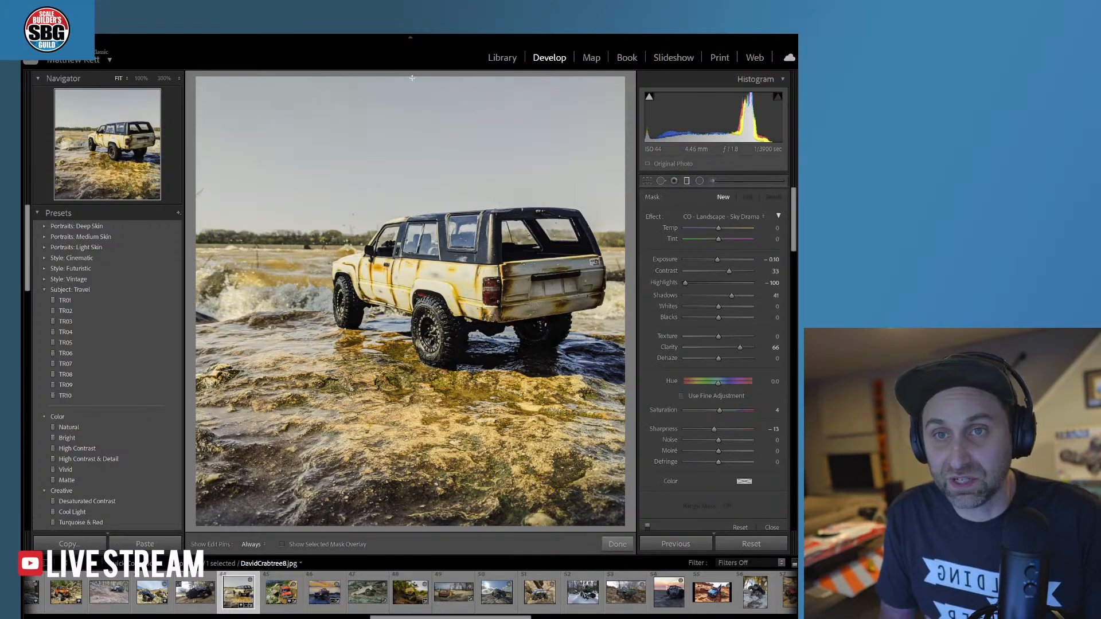
pyautogui.moveTo(413, 78); pyautogui.dragTo(402, 281)
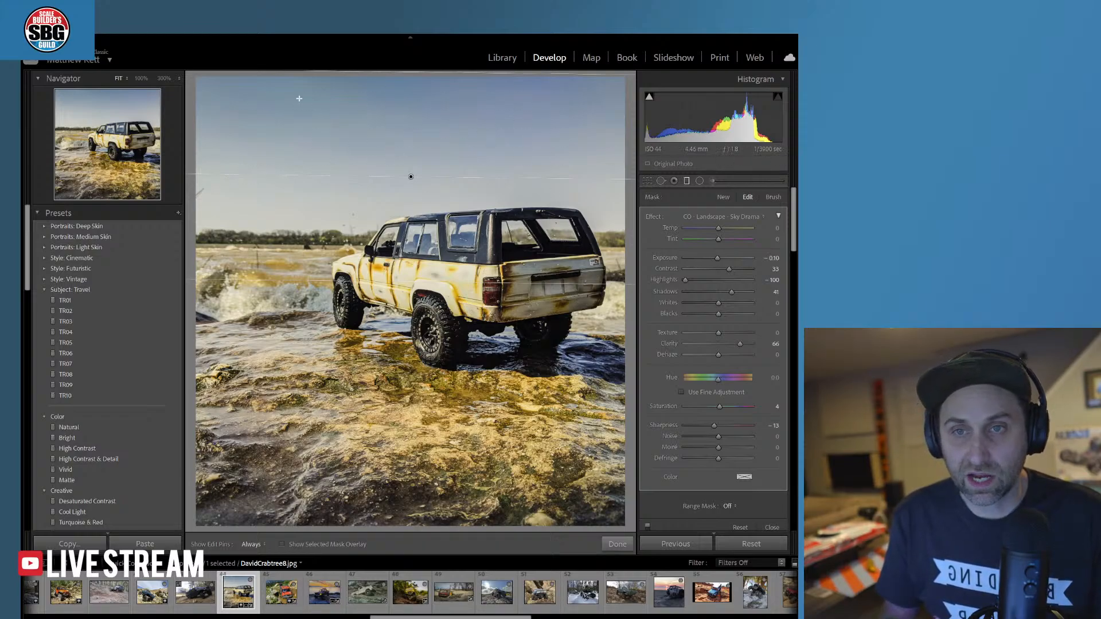
pyautogui.click(617, 544)
# - Brush a local adjustment over the SUV's rear using the Shadows effect, with Highlights at -37 and Shadows at 35
pyautogui.click(713, 181)
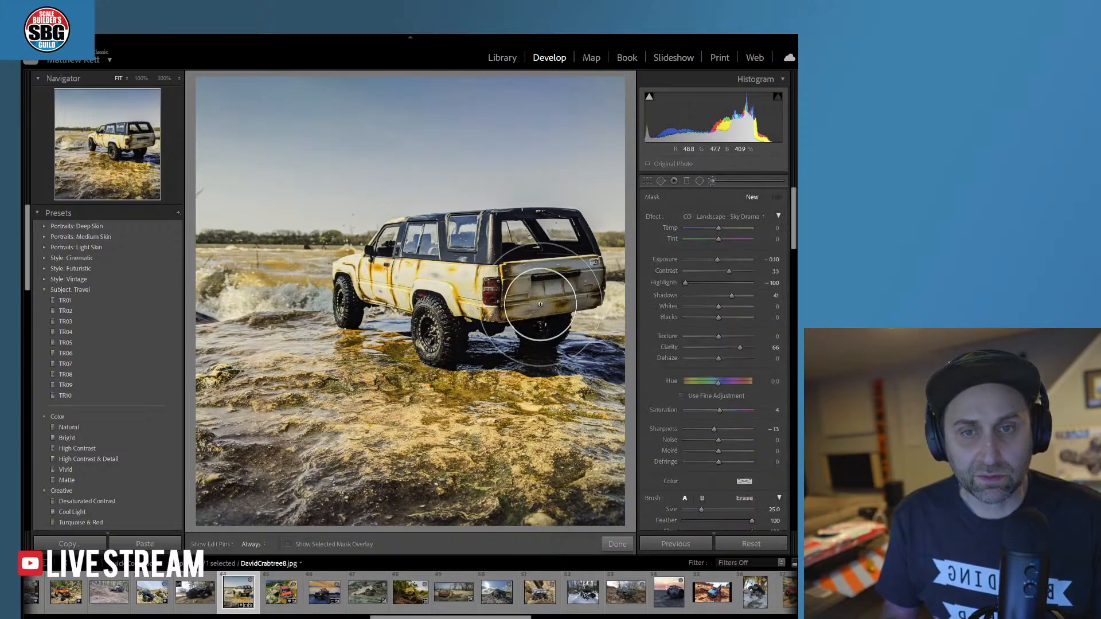
pyautogui.moveTo(525, 314)
pyautogui.mouseDown()
pyautogui.moveTo(564, 289)
pyautogui.moveTo(504, 308)
pyautogui.moveTo(463, 303)
pyautogui.moveTo(473, 312)
pyautogui.moveTo(435, 320)
pyautogui.moveTo(440, 282)
pyautogui.moveTo(376, 283)
pyautogui.moveTo(450, 272)
pyautogui.moveTo(473, 240)
pyautogui.moveTo(520, 236)
pyautogui.moveTo(549, 236)
pyautogui.moveTo(566, 253)
pyautogui.moveTo(567, 285)
pyautogui.mouseUp()
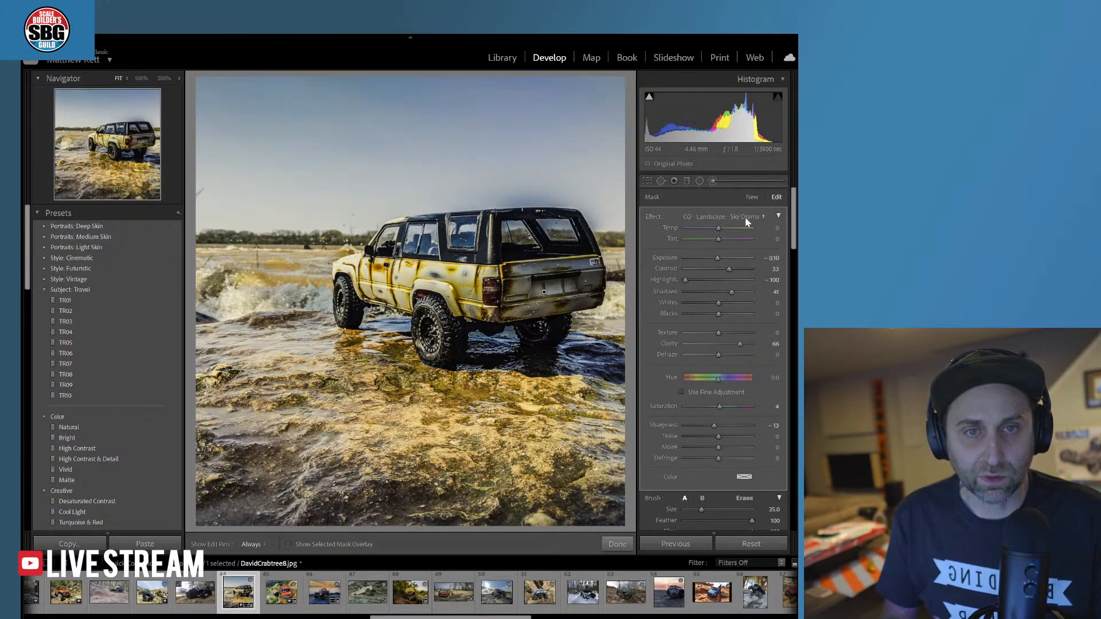
pyautogui.click(745, 217)
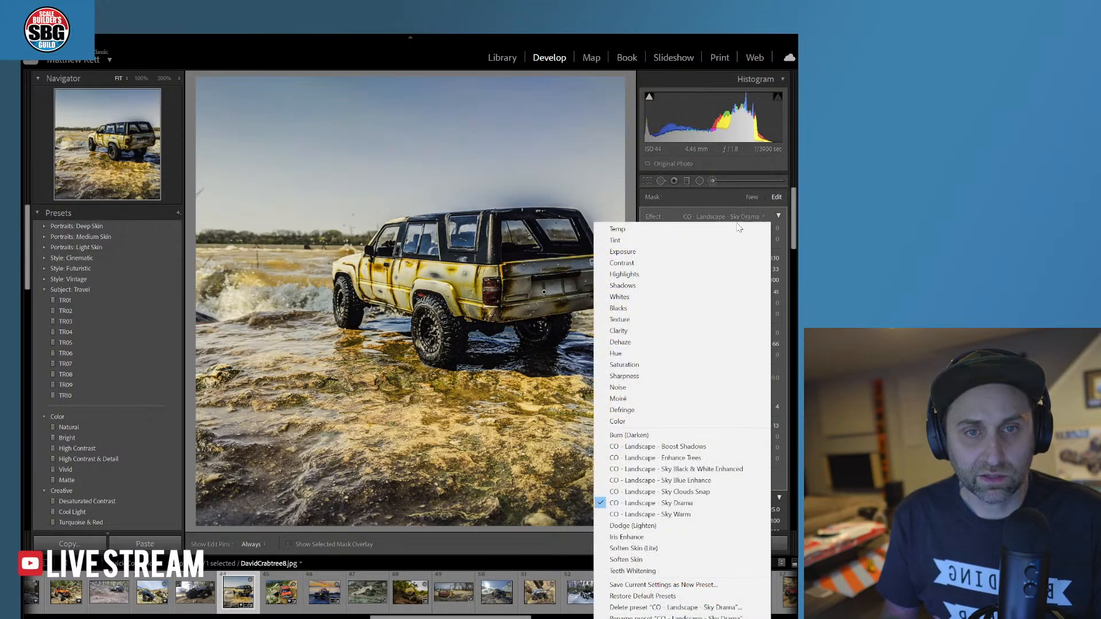
pyautogui.click(634, 286)
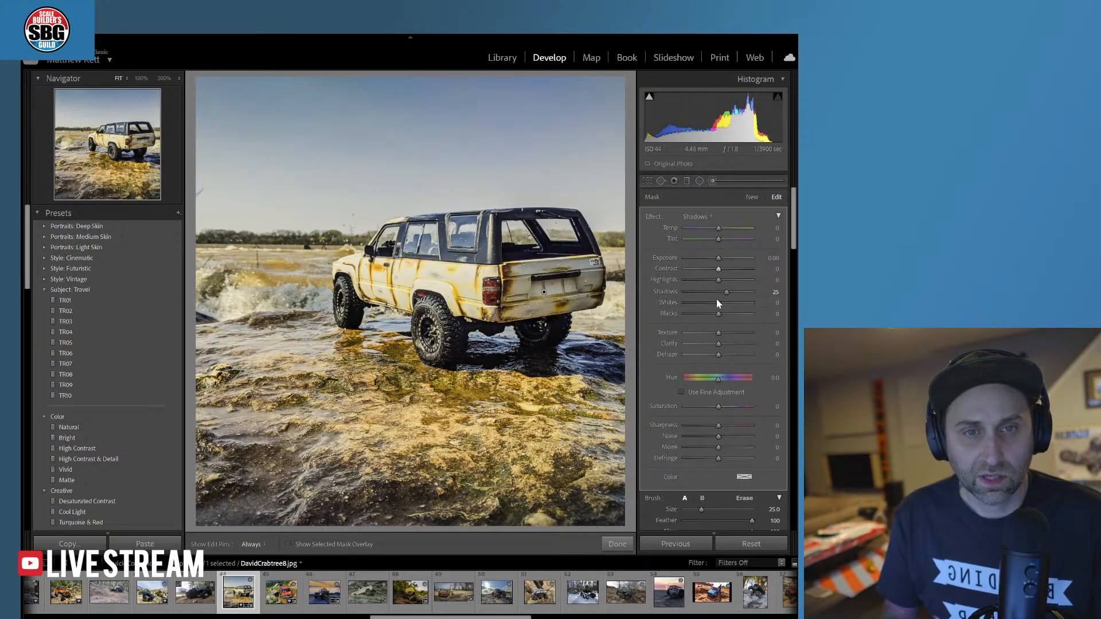
pyautogui.moveTo(718, 280)
pyautogui.mouseDown()
pyautogui.moveTo(707, 281)
pyautogui.moveTo(731, 293)
pyautogui.mouseUp()
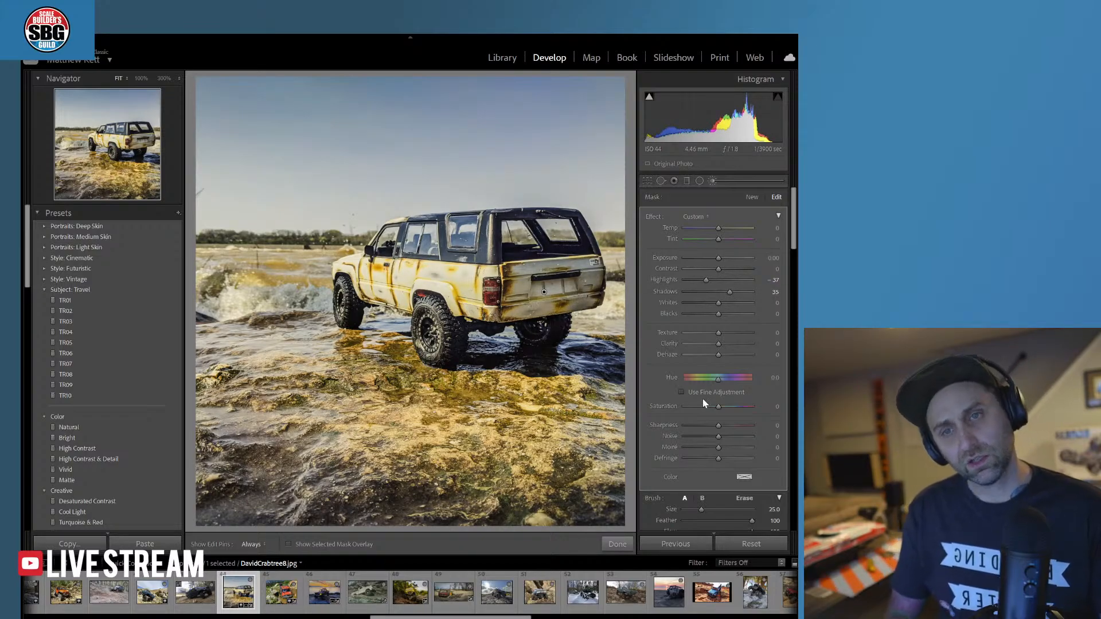
pyautogui.click(618, 544)
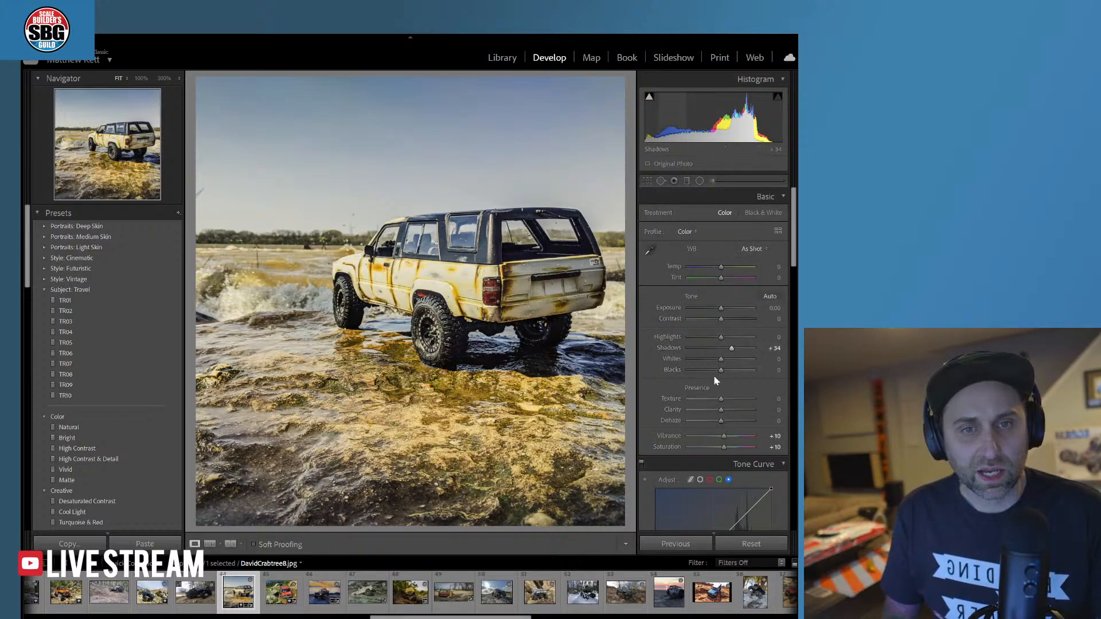
# - Set the SUV photo's Texture to +11 and Clarity to +4
pyautogui.moveTo(721, 399); pyautogui.dragTo(726, 403)
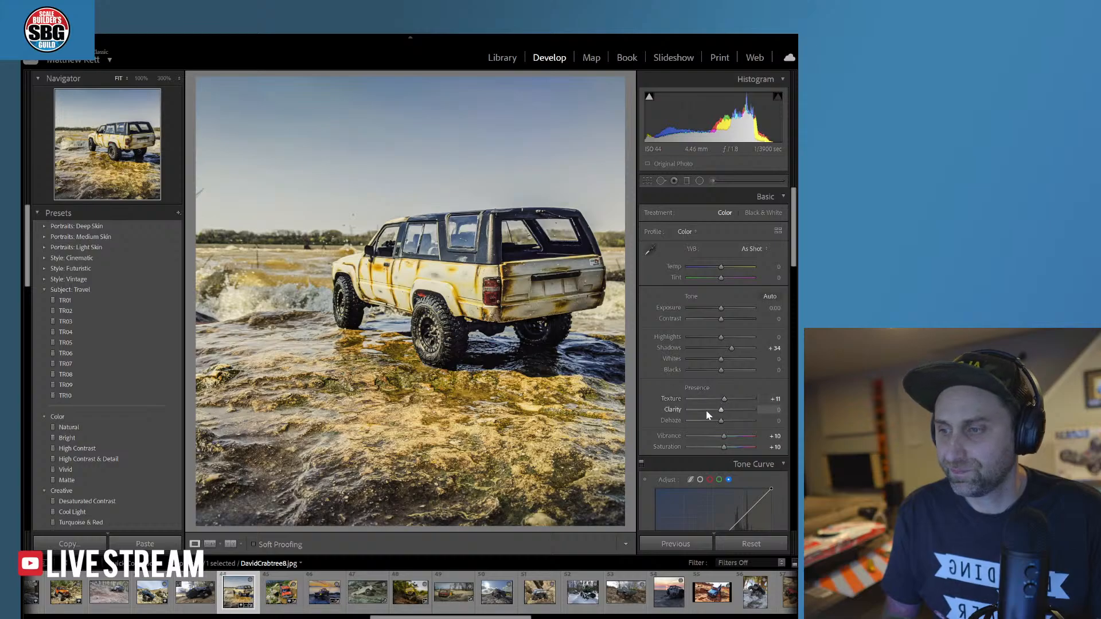
pyautogui.moveTo(722, 411); pyautogui.dragTo(725, 412)
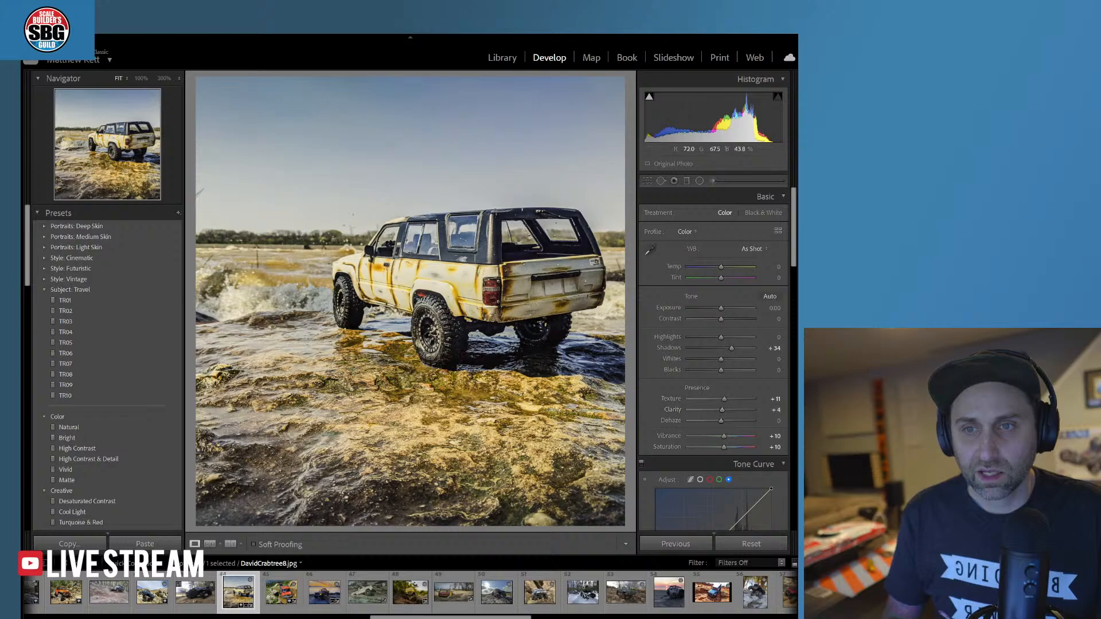
# - Crop a narrow strip off the left side of the SUV photo and cool its Temp to -7
pyautogui.click(645, 180)
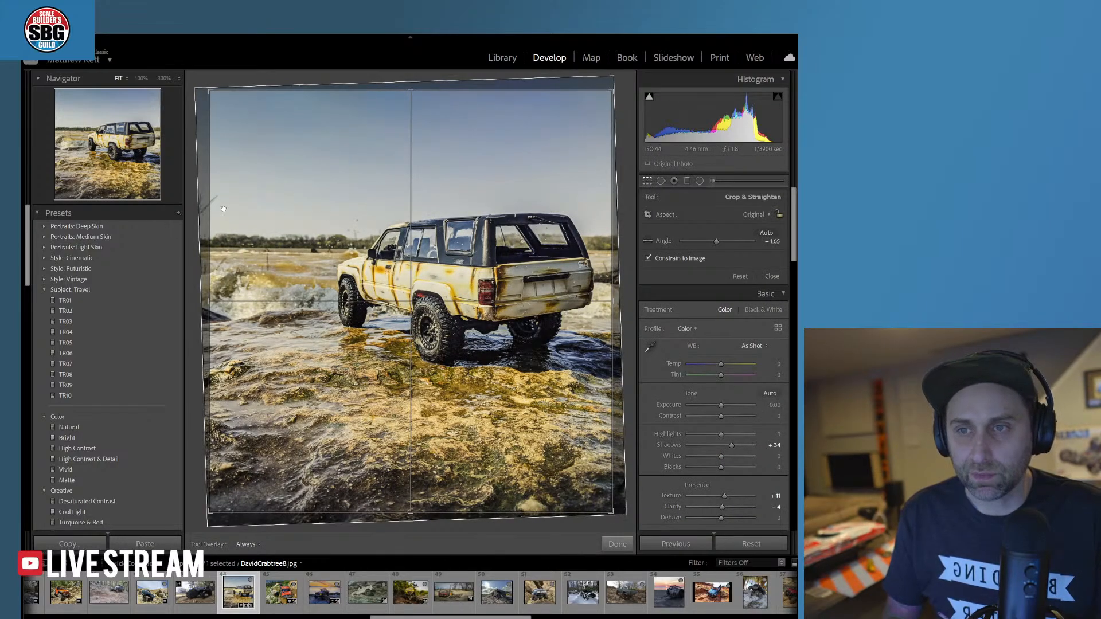
pyautogui.moveTo(209, 300); pyautogui.dragTo(216, 301)
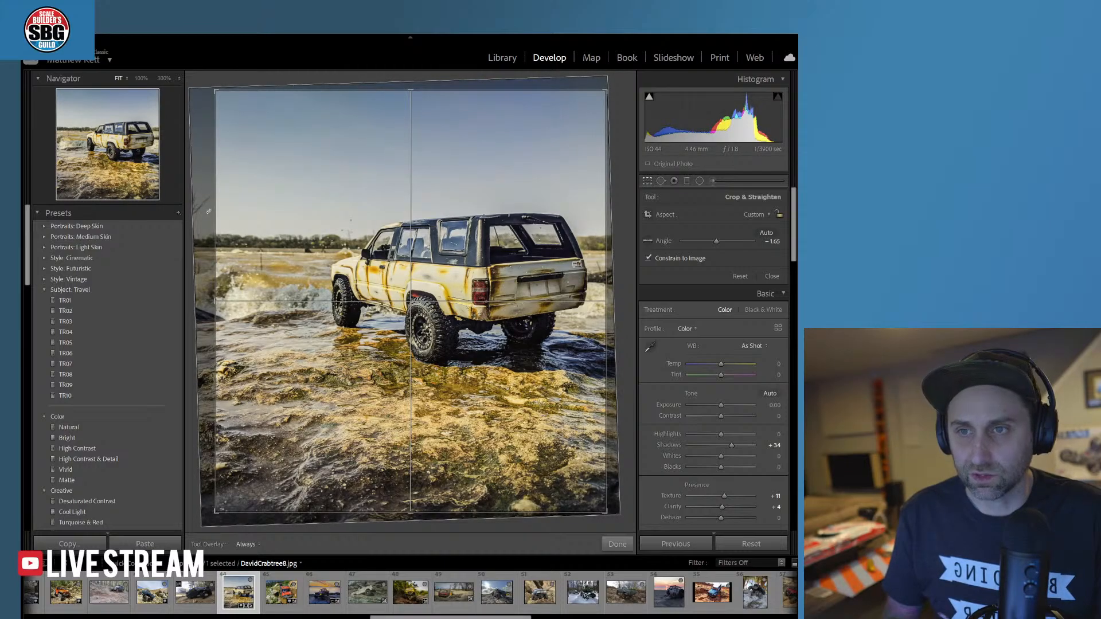
pyautogui.click(617, 544)
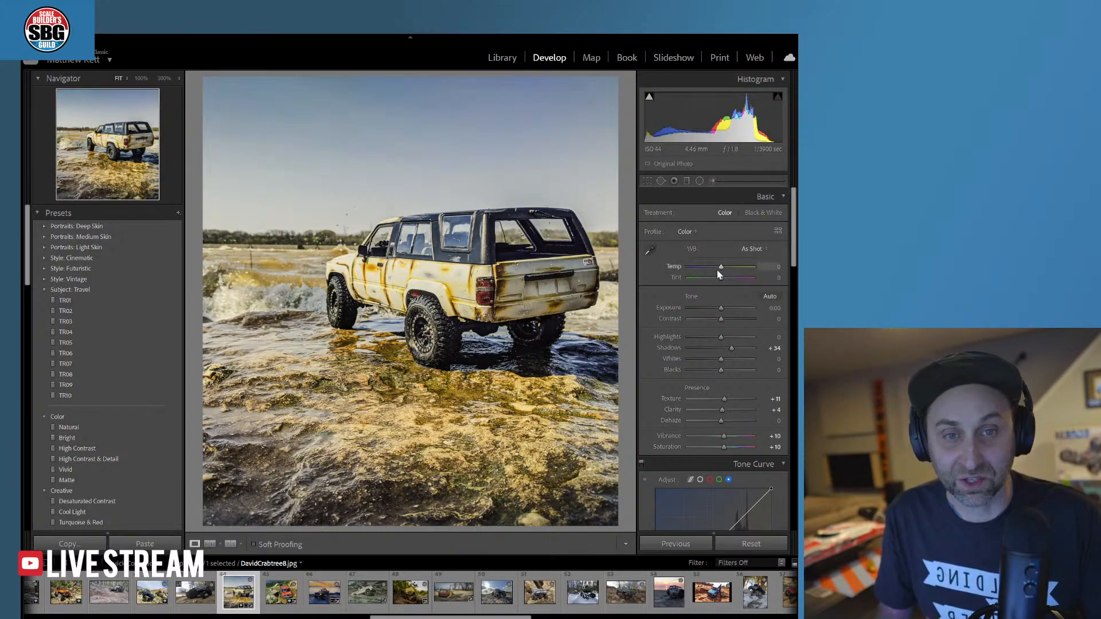
pyautogui.moveTo(720, 267); pyautogui.dragTo(720, 269)
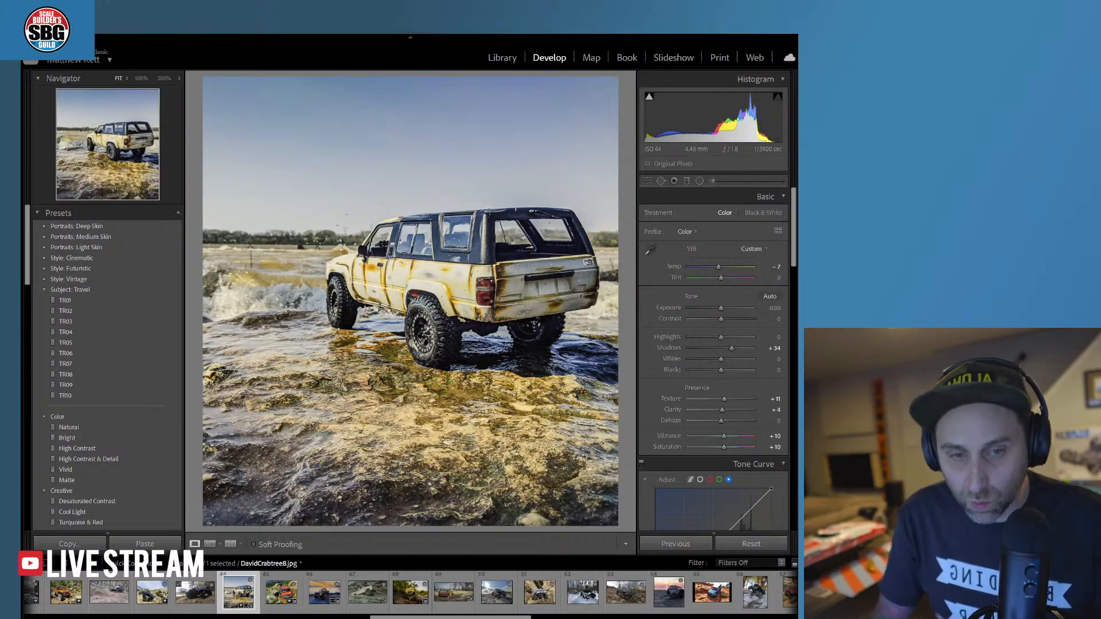
# - Open the blue Jeep photo, and set its Temp to -5, Tint to +6 and Exposure to -0.31
pyautogui.click(716, 604)
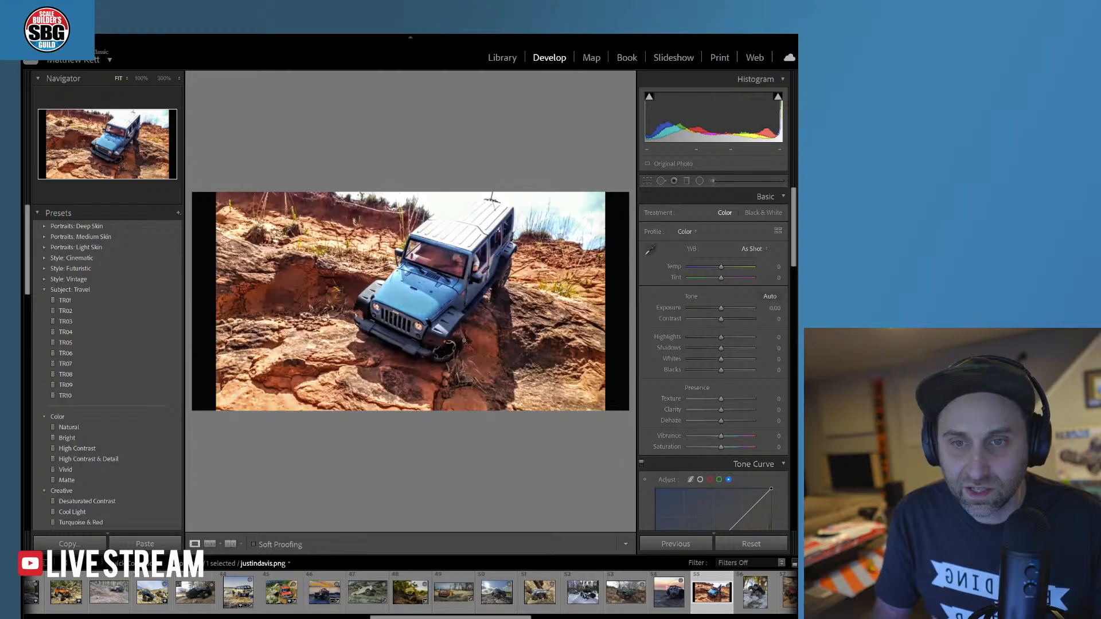
pyautogui.click(434, 284)
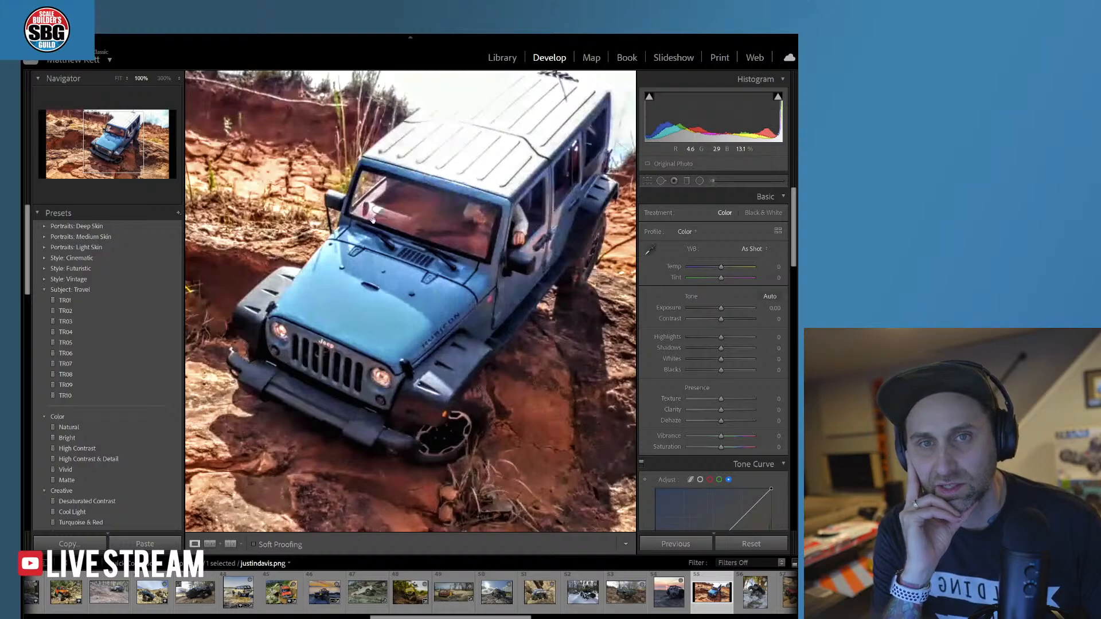
pyautogui.click(411, 291)
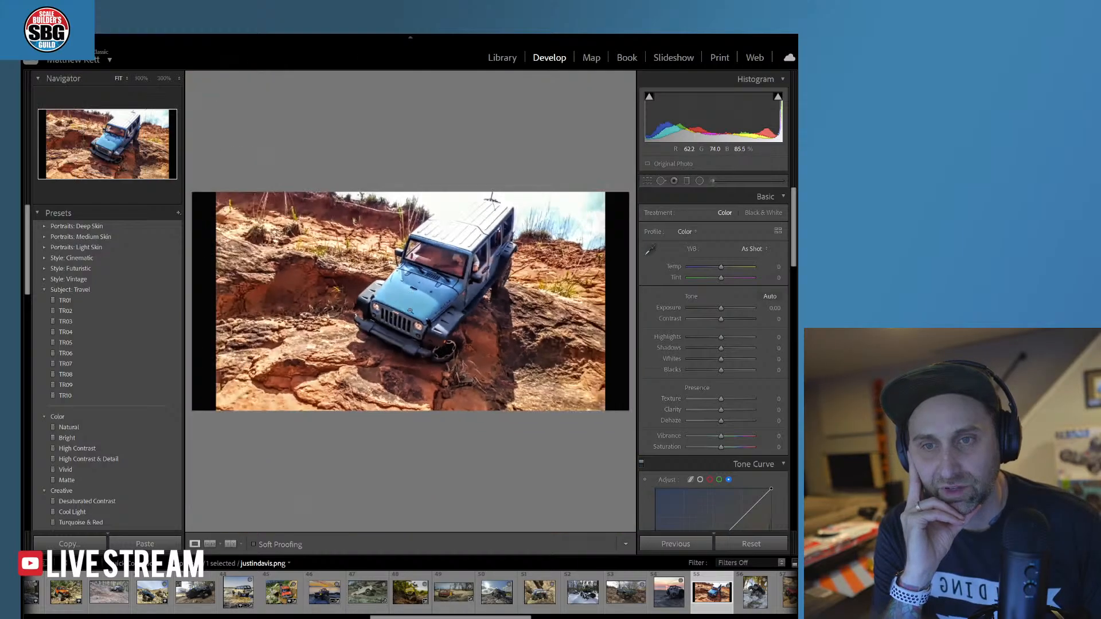
pyautogui.click(413, 277)
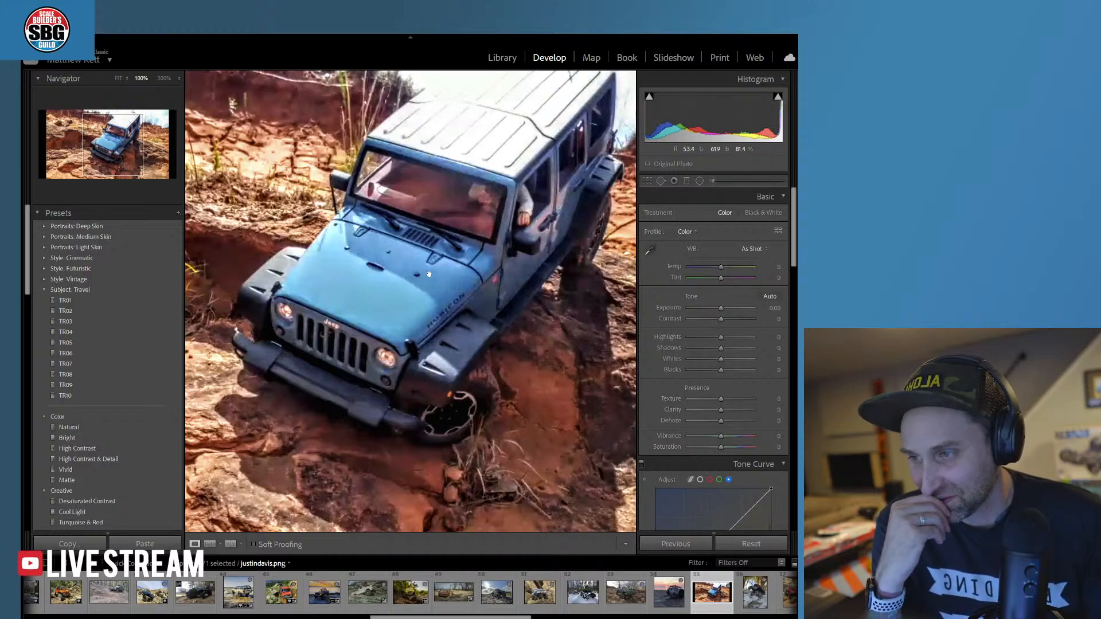
pyautogui.click(429, 245)
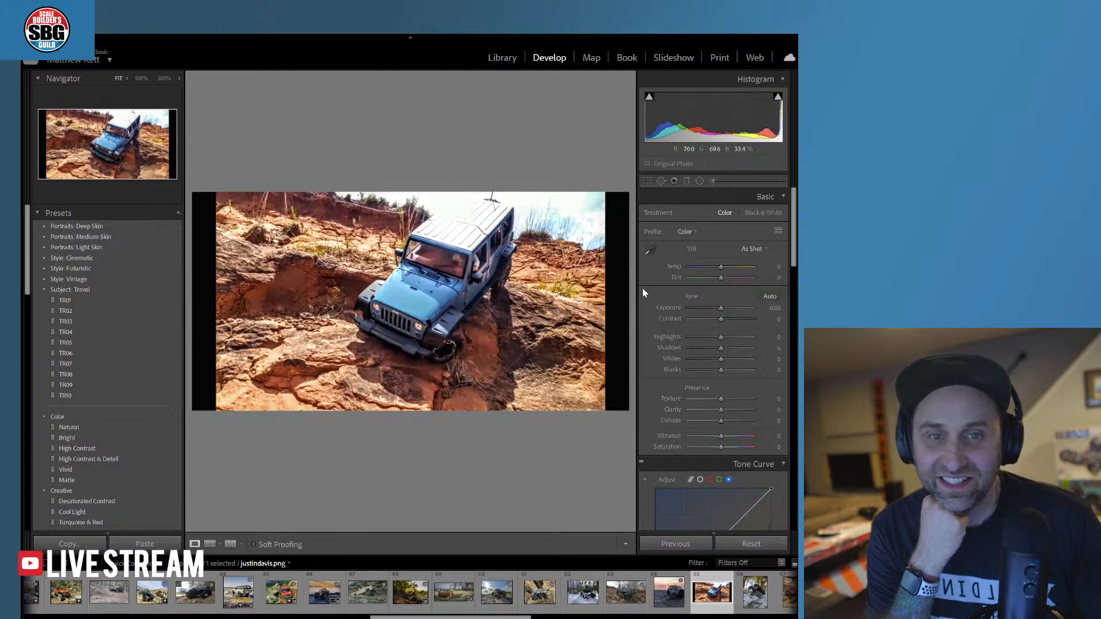
pyautogui.moveTo(722, 267); pyautogui.dragTo(721, 271)
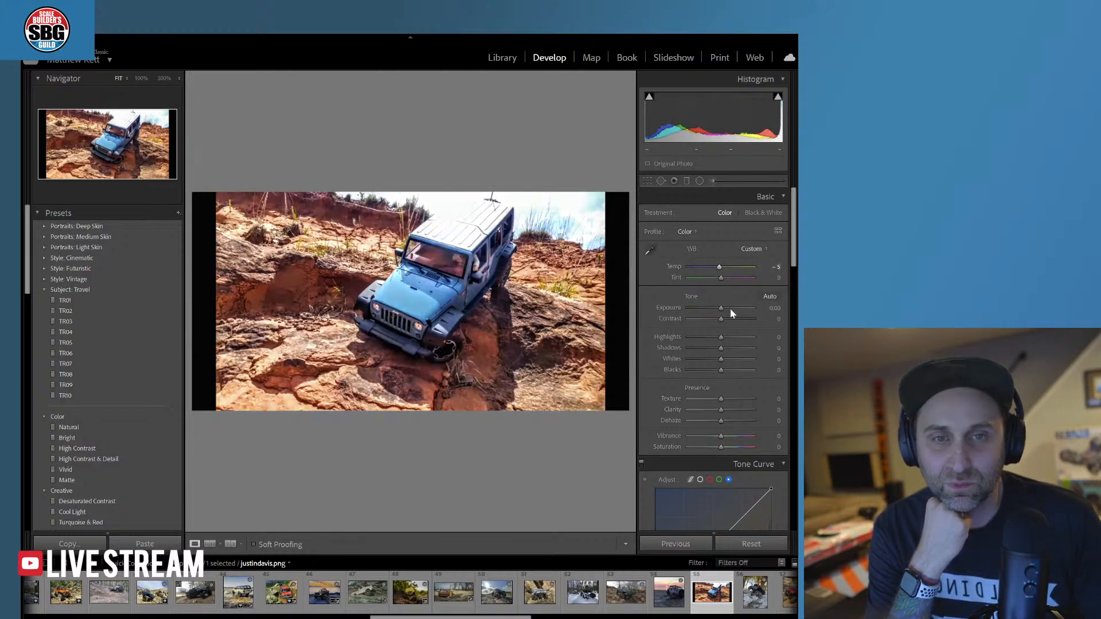
pyautogui.moveTo(725, 277); pyautogui.dragTo(718, 309)
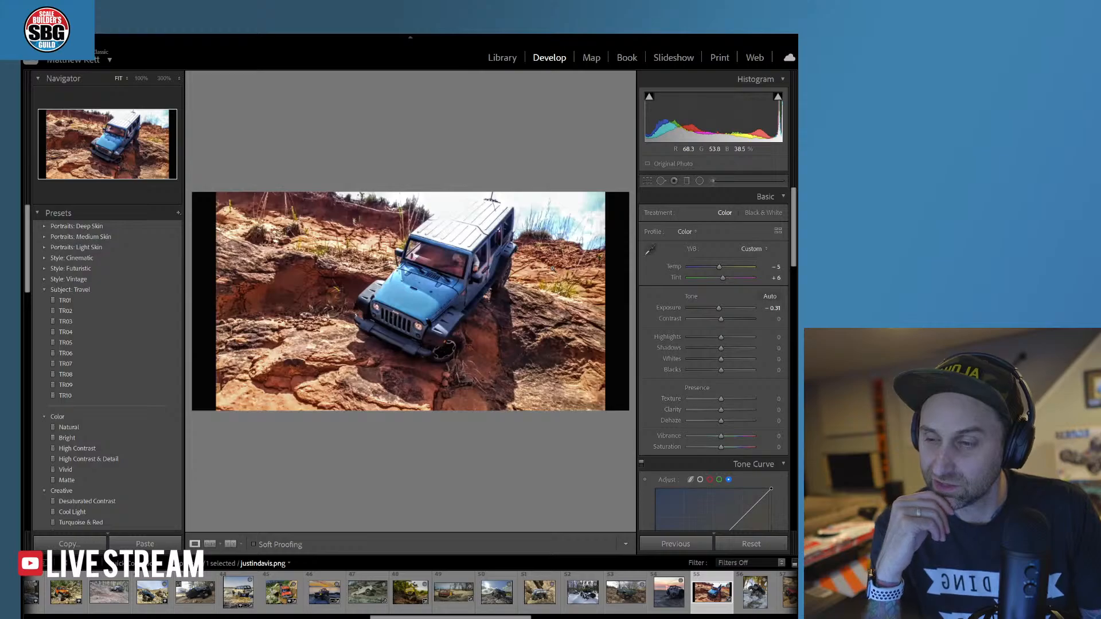
# - Crop the black bars off both sides of the blue Jeep photo
pyautogui.click(647, 181)
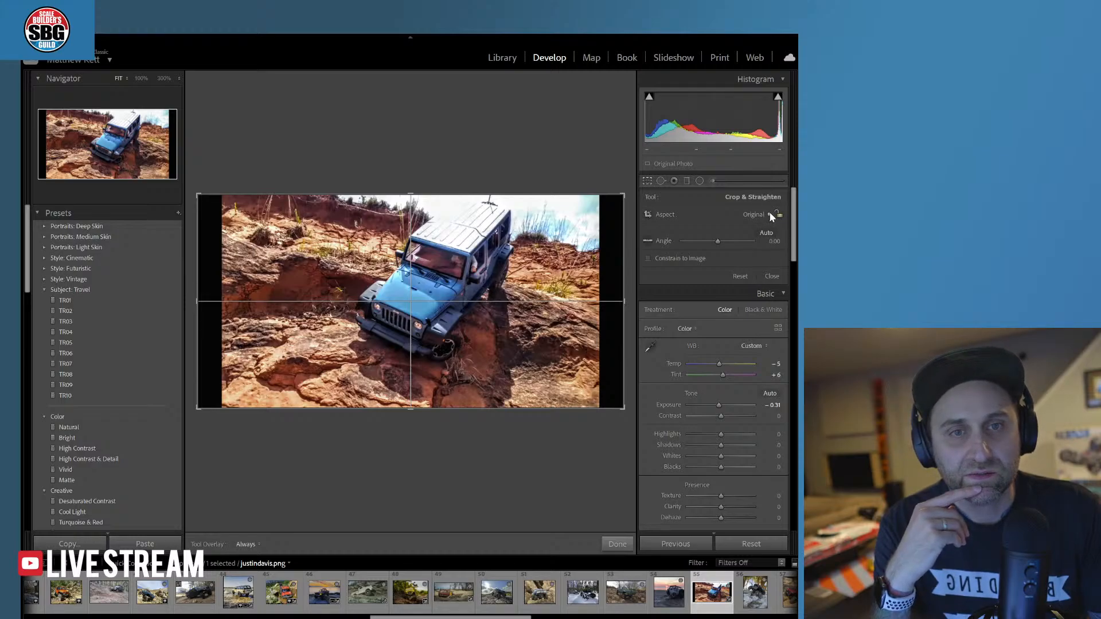
pyautogui.moveTo(201, 295); pyautogui.dragTo(208, 298)
pyautogui.moveTo(610, 301); pyautogui.dragTo(585, 302)
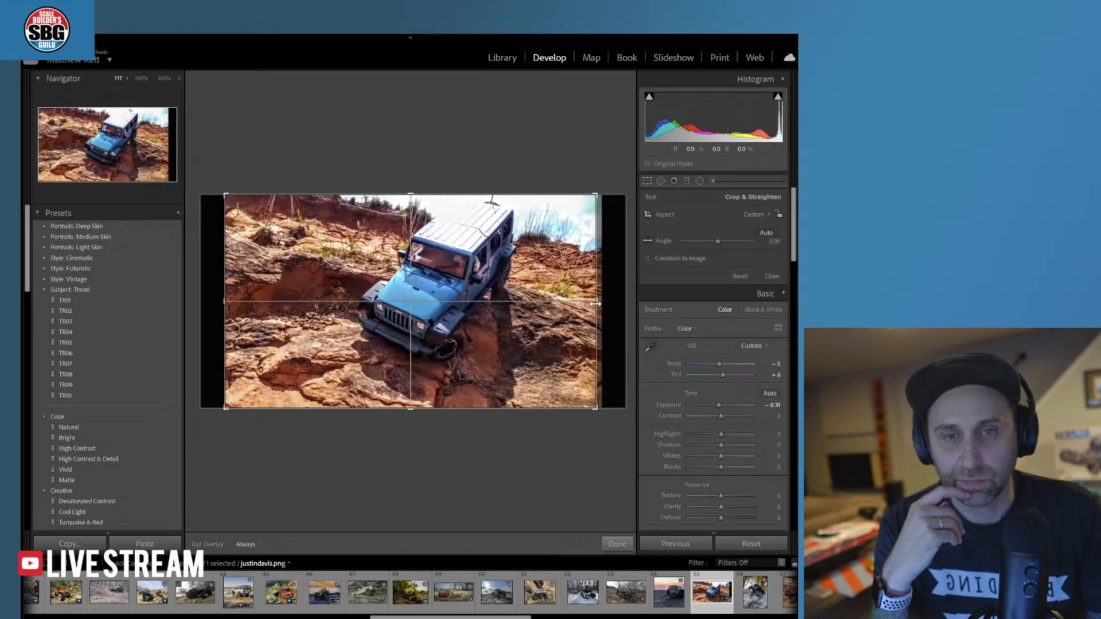
pyautogui.click(618, 544)
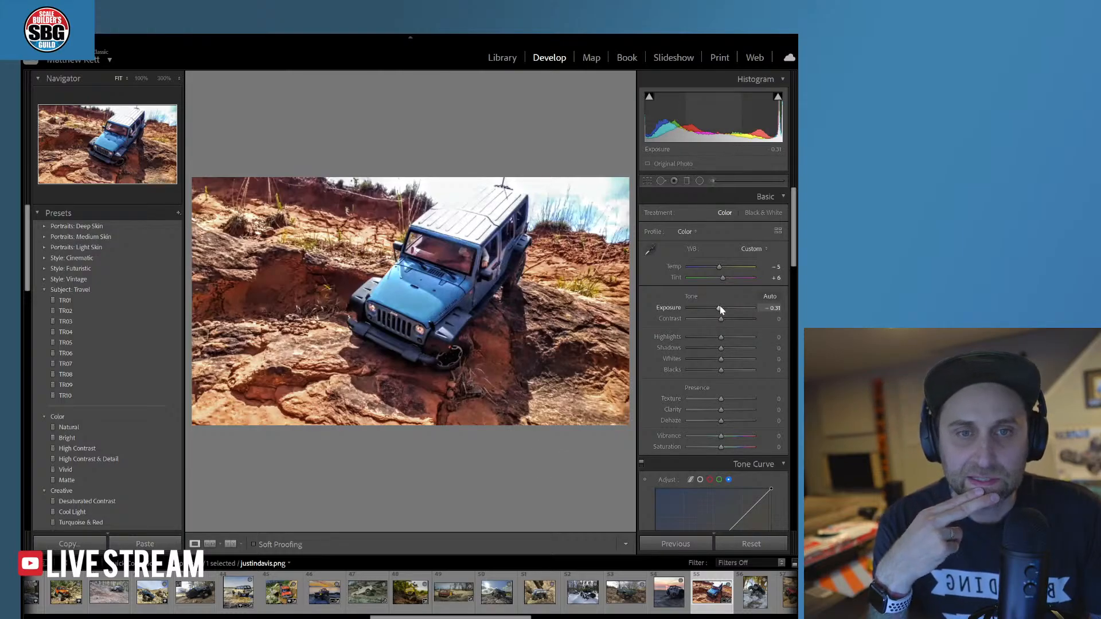
# - Set the blue Jeep photo's Highlights to -33, Clarity to -38, Texture to +5 and Vibrance to +7
pyautogui.moveTo(721, 345); pyautogui.dragTo(710, 338)
pyautogui.click(482, 303)
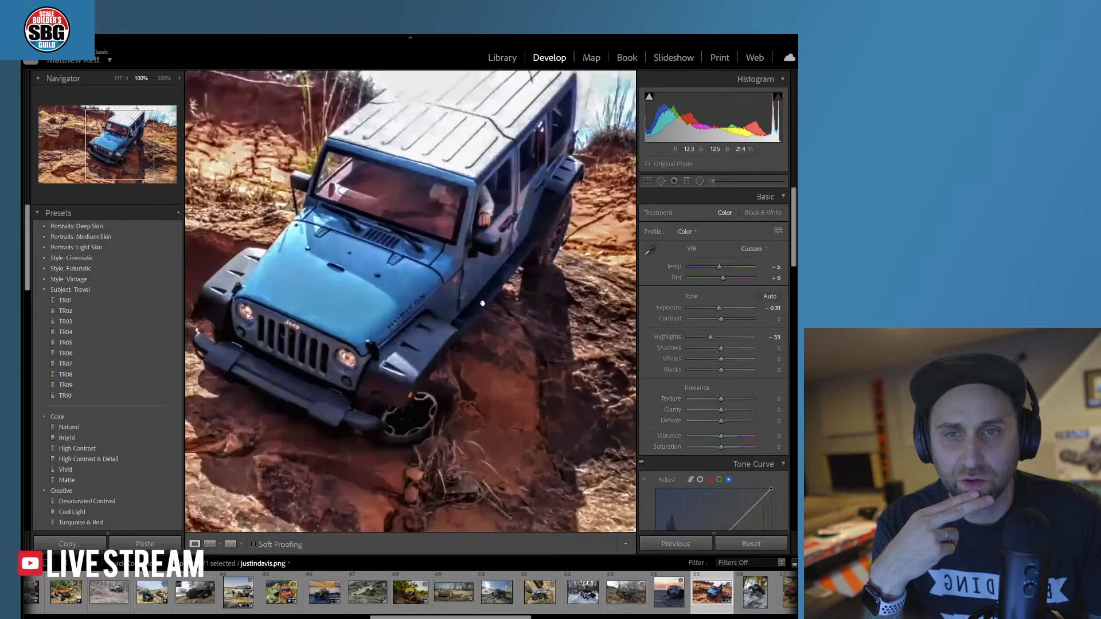
pyautogui.click(482, 303)
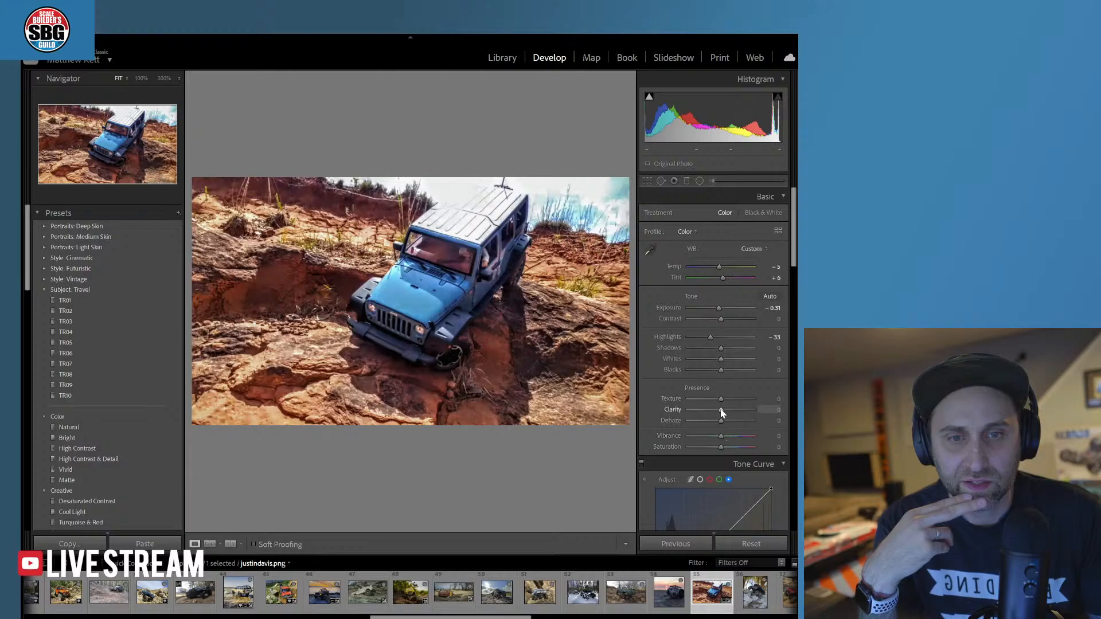
pyautogui.moveTo(721, 410); pyautogui.dragTo(710, 414)
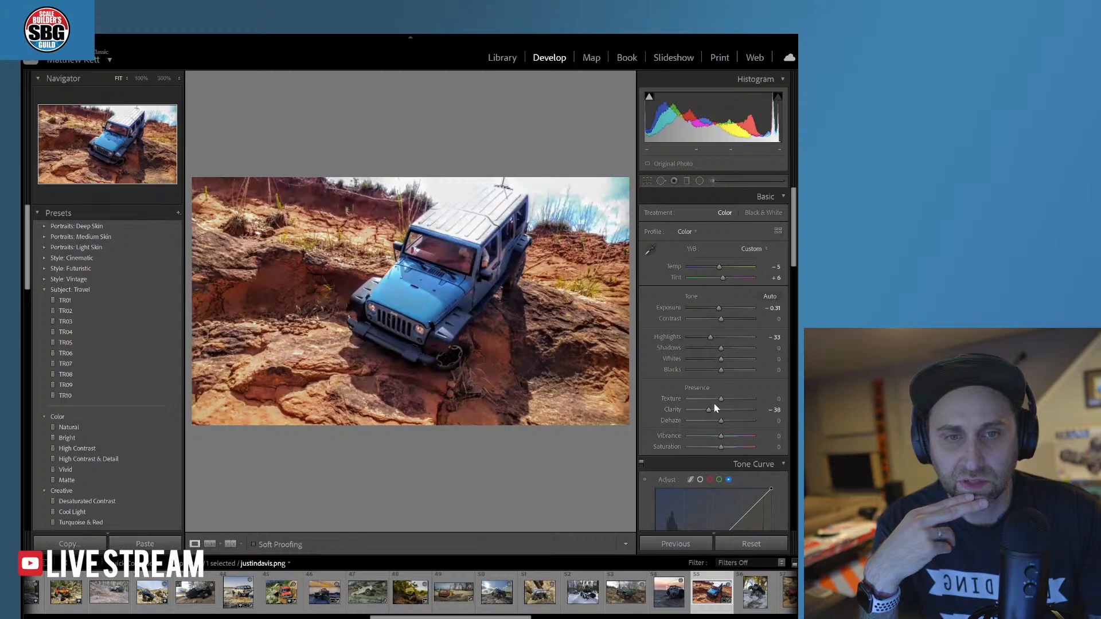
pyautogui.moveTo(721, 399); pyautogui.dragTo(728, 397)
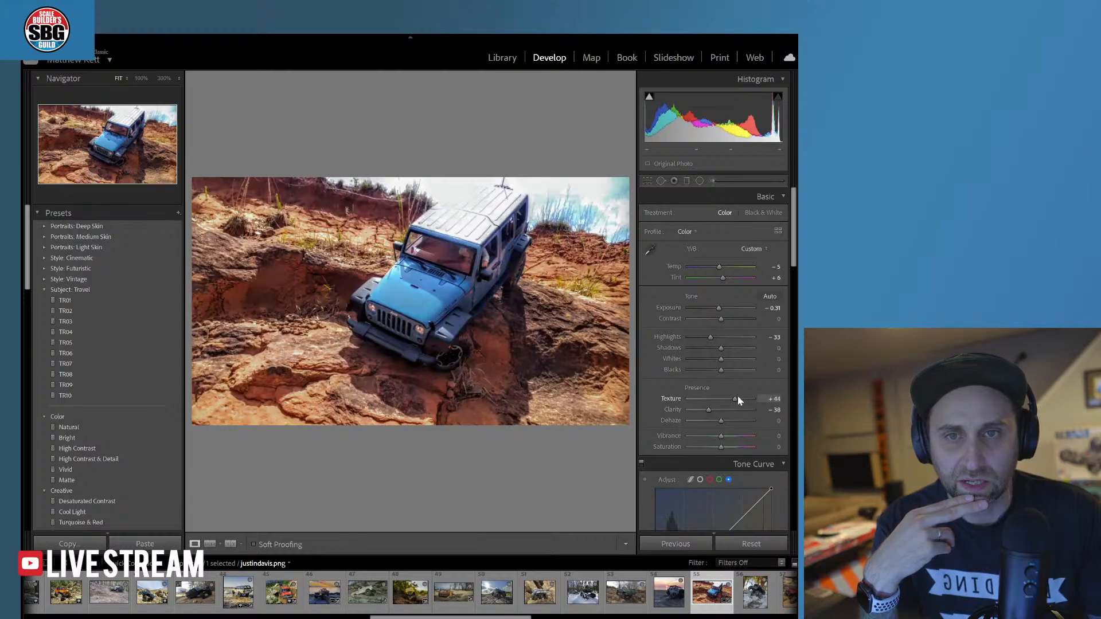
pyautogui.moveTo(738, 401)
pyautogui.mouseDown()
pyautogui.moveTo(749, 399)
pyautogui.moveTo(723, 402)
pyautogui.mouseUp()
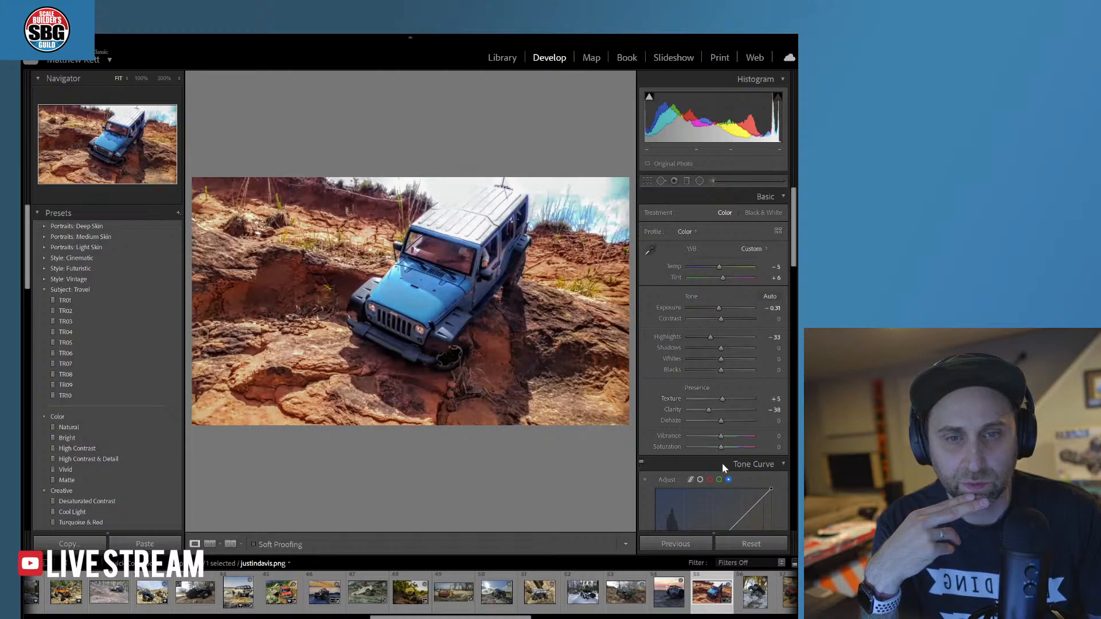
pyautogui.moveTo(722, 436); pyautogui.dragTo(724, 436)
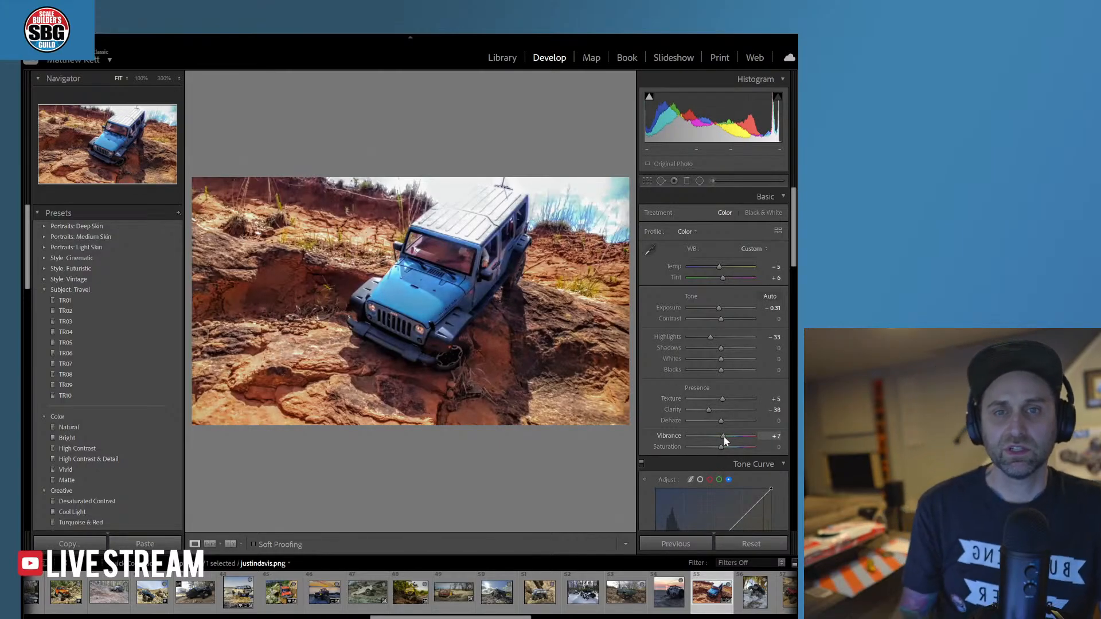
# - Draw a graduated filter over the sky behind the Jeep with Clarity -100, Dehaze -51 and Texture -79
pyautogui.click(686, 181)
pyautogui.moveTo(600, 161); pyautogui.dragTo(573, 274)
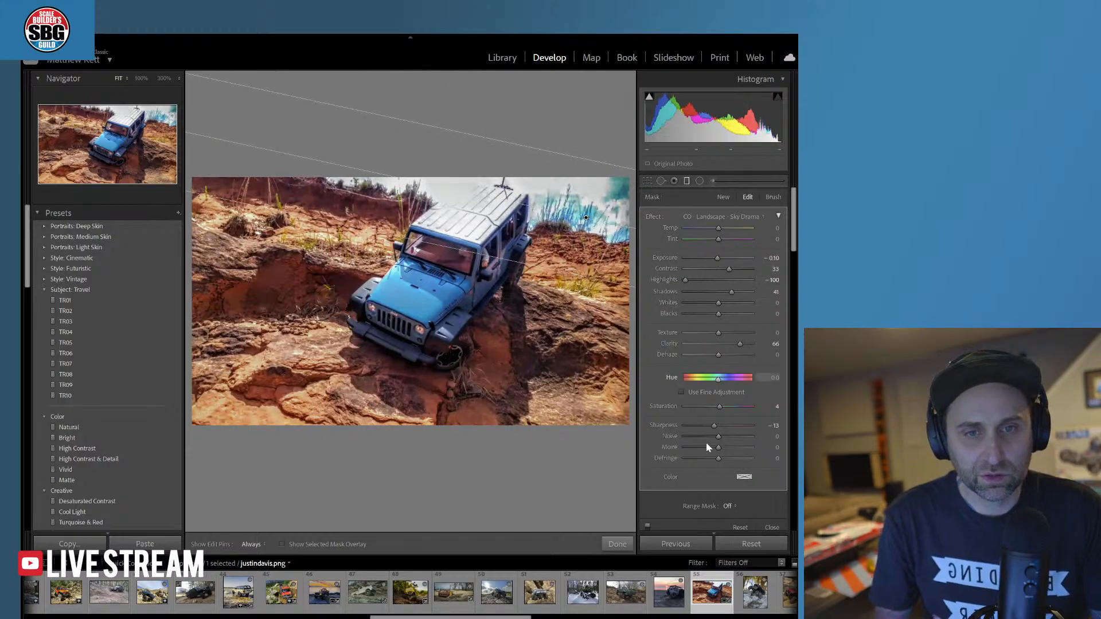
pyautogui.click(710, 344)
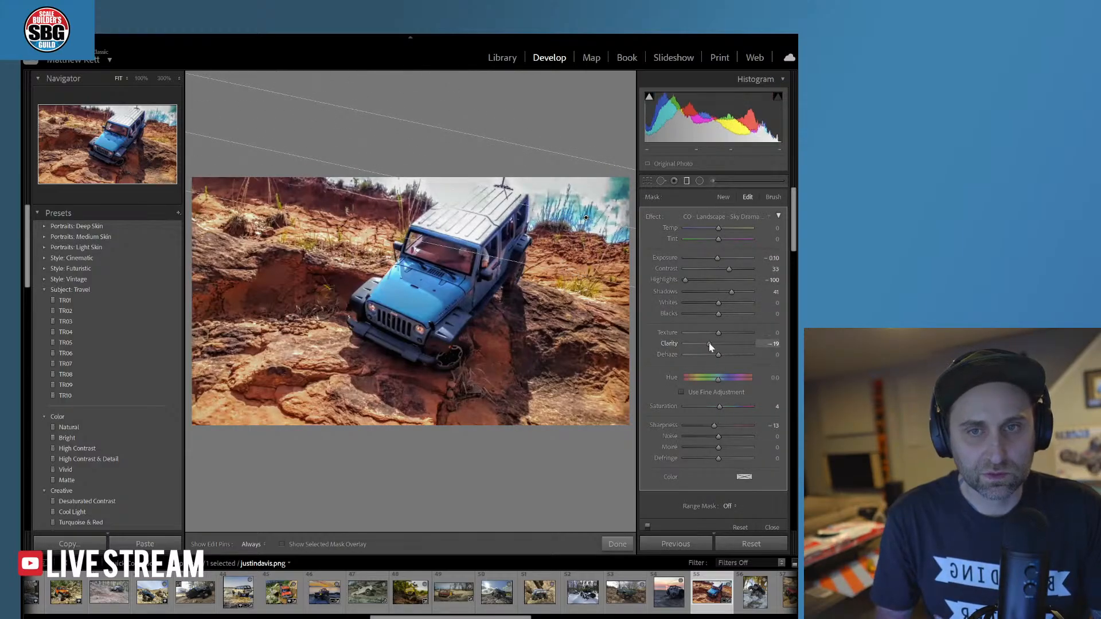
pyautogui.moveTo(709, 343); pyautogui.dragTo(644, 420)
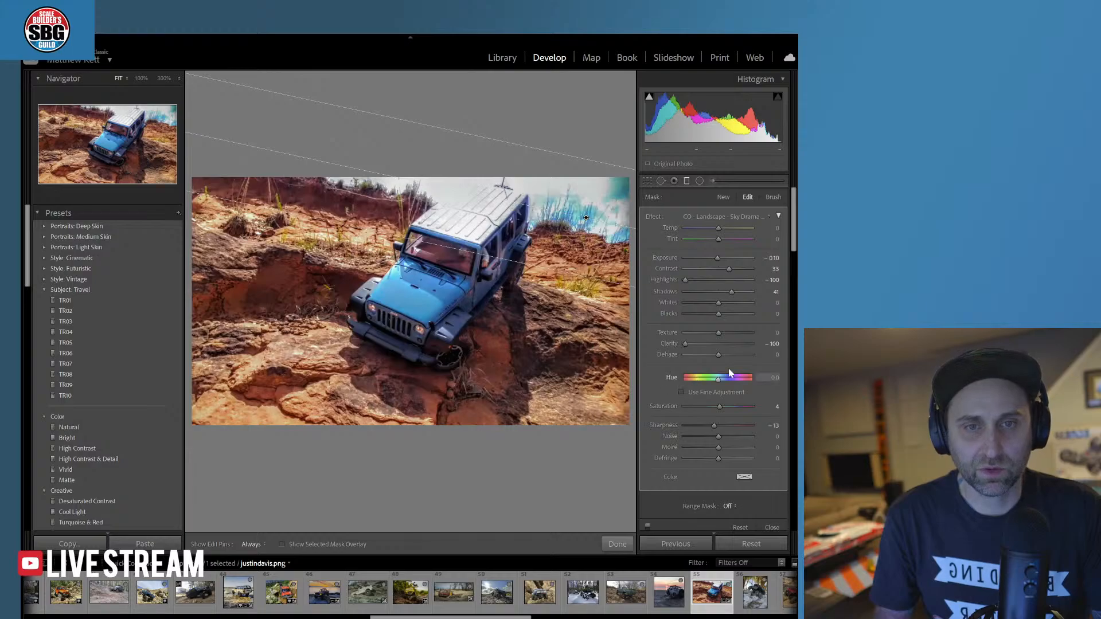
pyautogui.moveTo(719, 356); pyautogui.dragTo(692, 335)
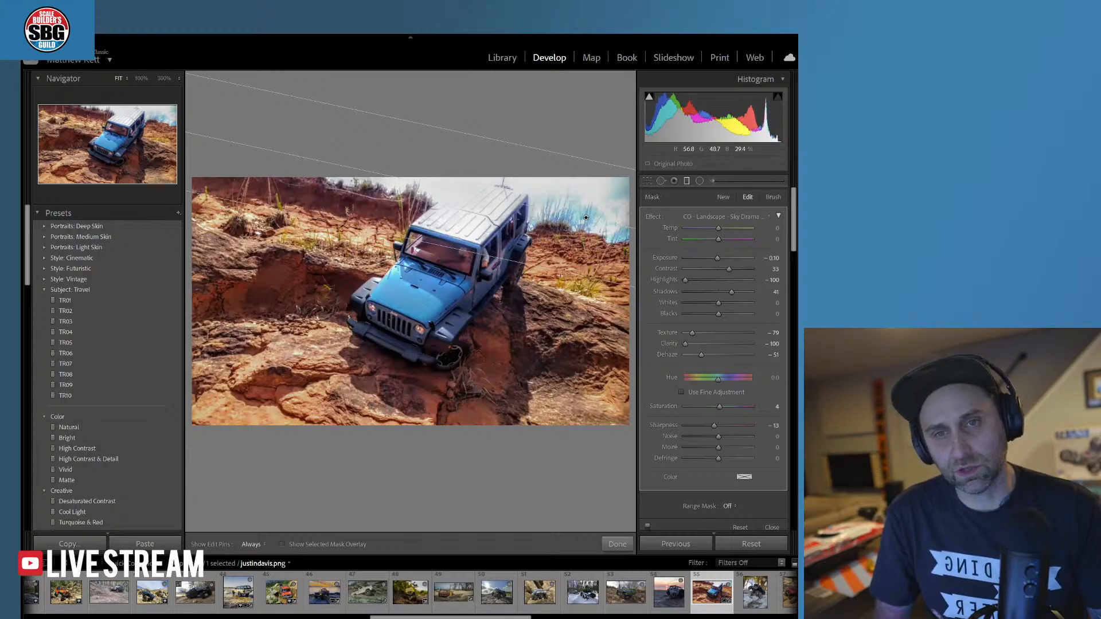
# - Rotate the sky's graduated filter to a steeper angle and finish the local adjustment
pyautogui.moveTo(565, 273)
pyautogui.mouseDown()
pyautogui.moveTo(536, 328)
pyautogui.moveTo(557, 273)
pyautogui.mouseUp()
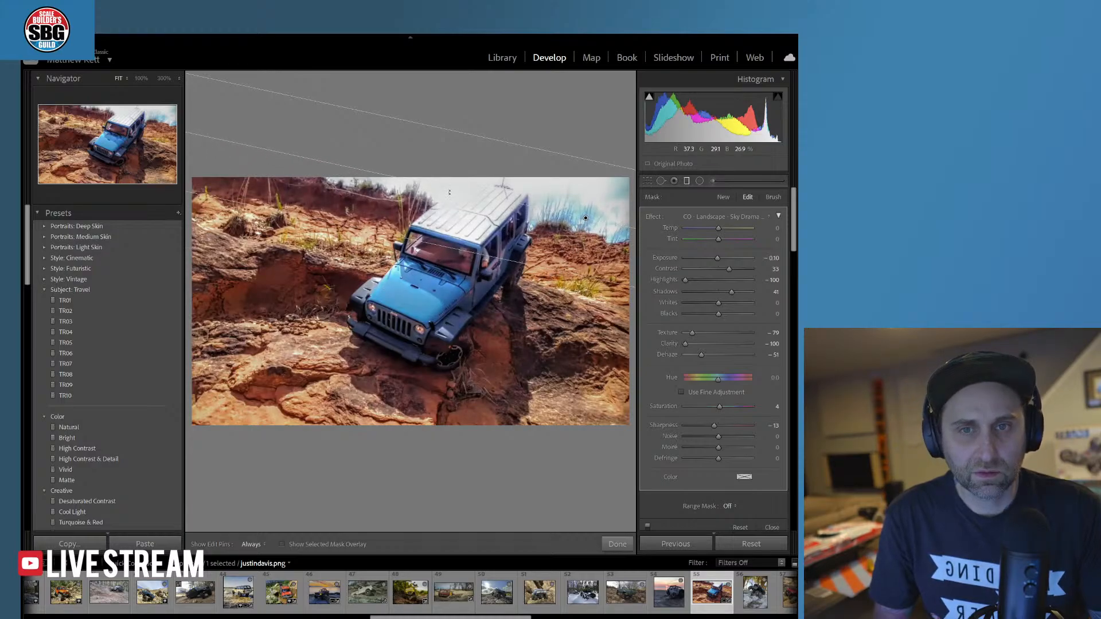
pyautogui.moveTo(450, 192); pyautogui.dragTo(436, 158)
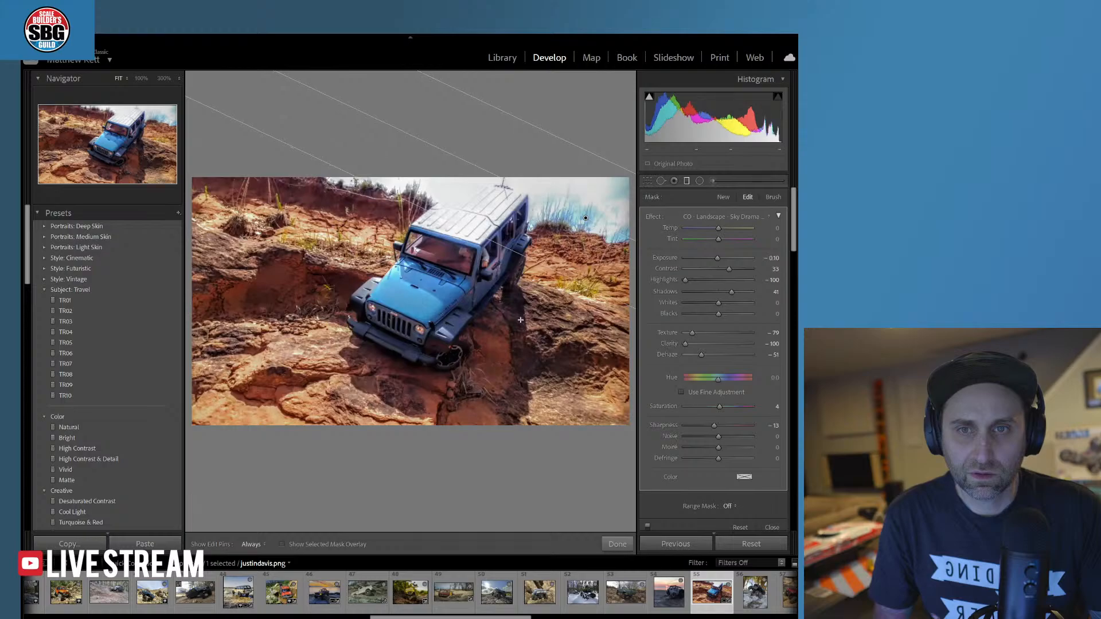
pyautogui.click(618, 543)
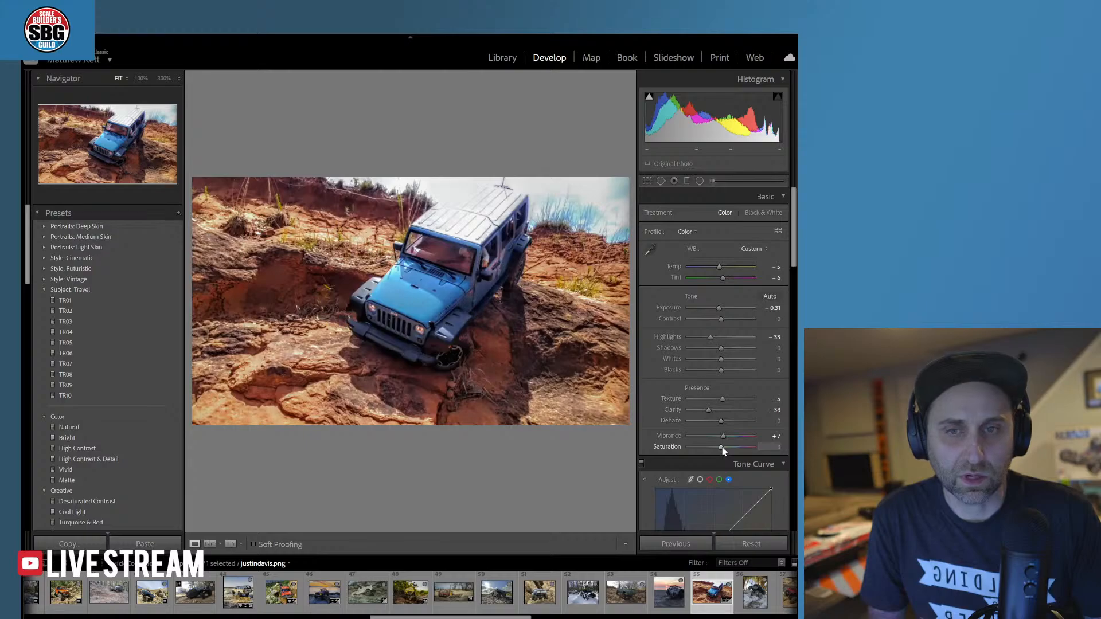
# - Set the Jeep photo's overall Saturation to +2, and its color saturation to +21 for Aqua, +32 for Blue and +21 for Orange
pyautogui.moveTo(723, 452); pyautogui.dragTo(724, 451)
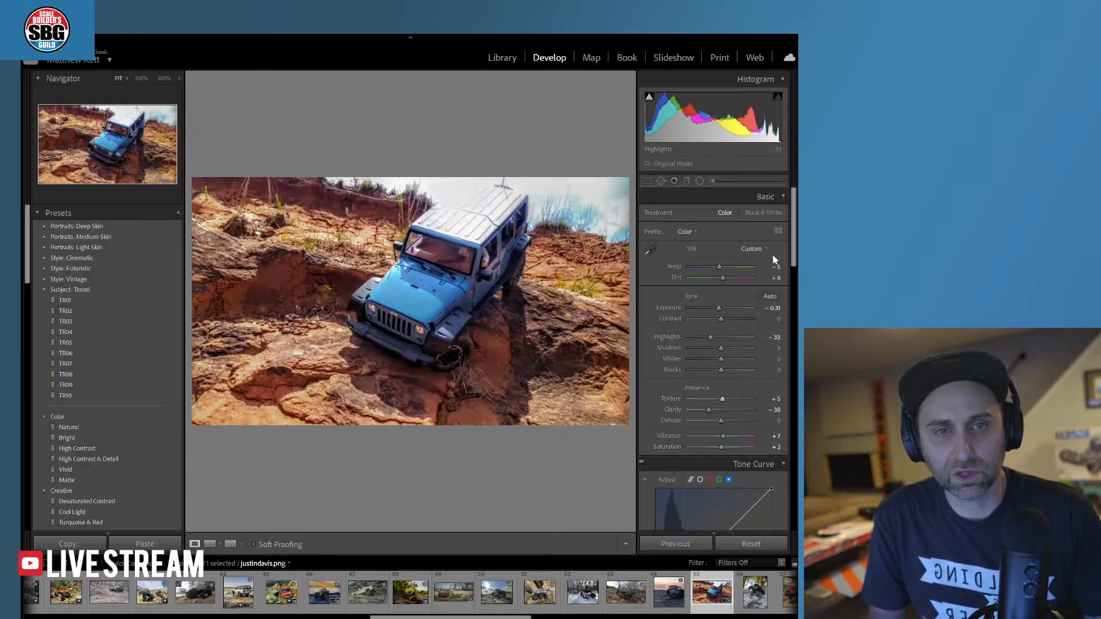
pyautogui.moveTo(796, 251); pyautogui.dragTo(776, 363)
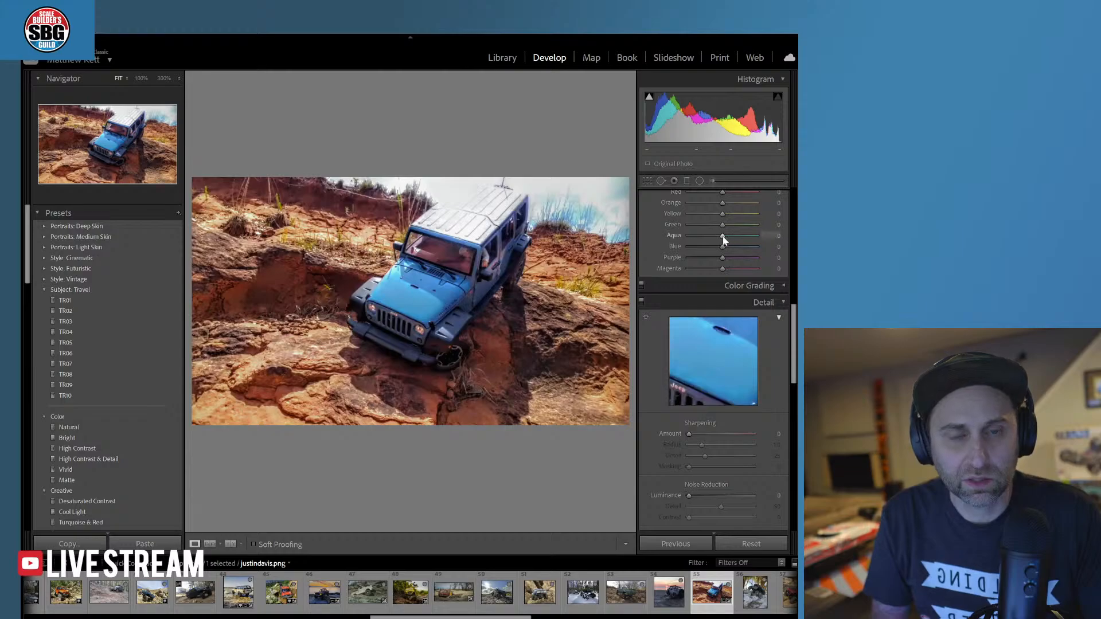
pyautogui.moveTo(741, 232)
pyautogui.mouseDown()
pyautogui.moveTo(699, 234)
pyautogui.moveTo(729, 229)
pyautogui.moveTo(733, 247)
pyautogui.mouseUp()
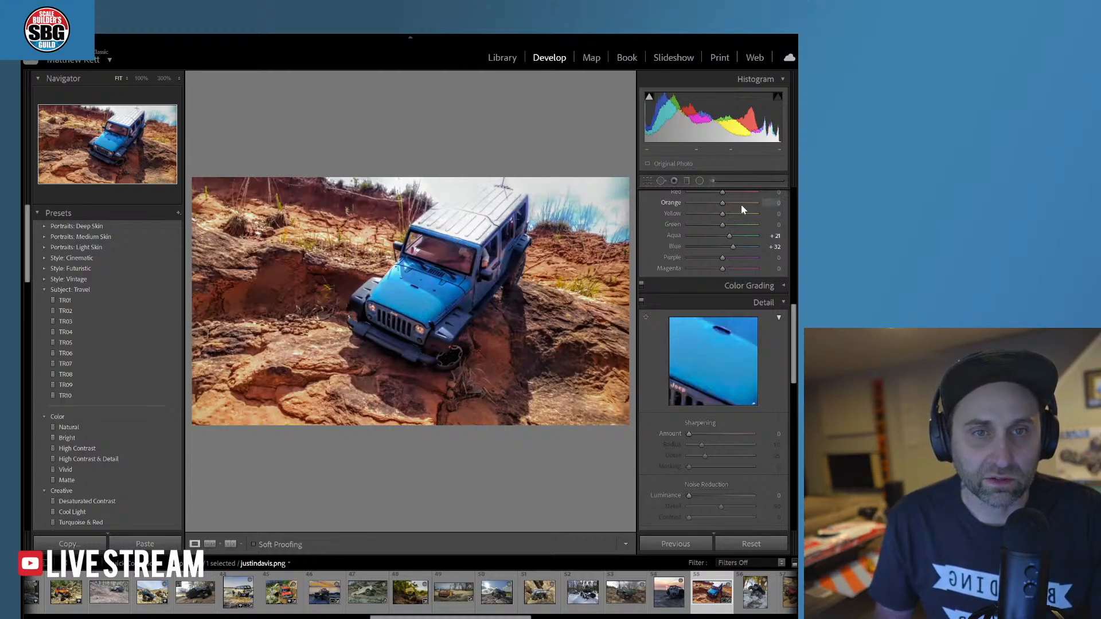
pyautogui.scroll(2, 742, 275)
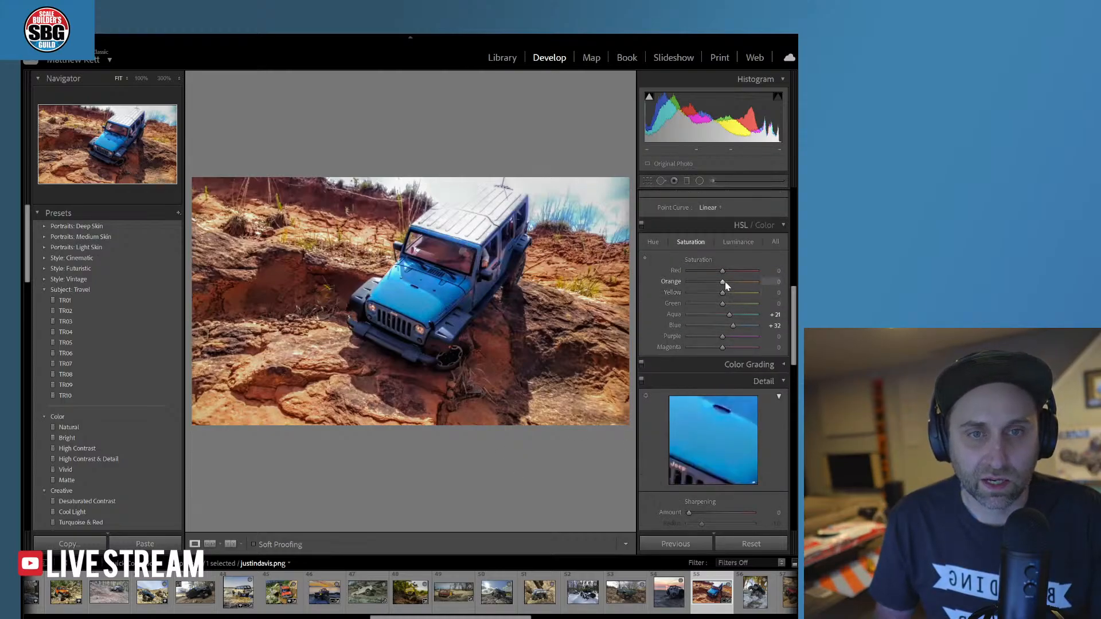
pyautogui.moveTo(724, 282); pyautogui.dragTo(729, 281)
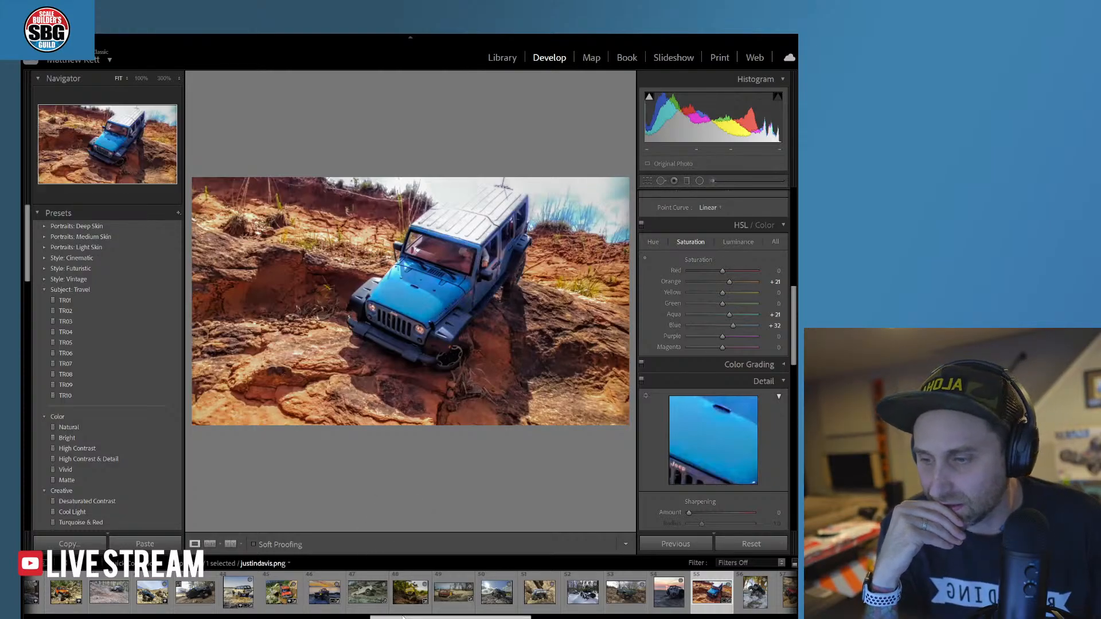
# - Open the photo of the red, white and black Bronco on grass
pyautogui.moveTo(403, 616); pyautogui.dragTo(341, 616)
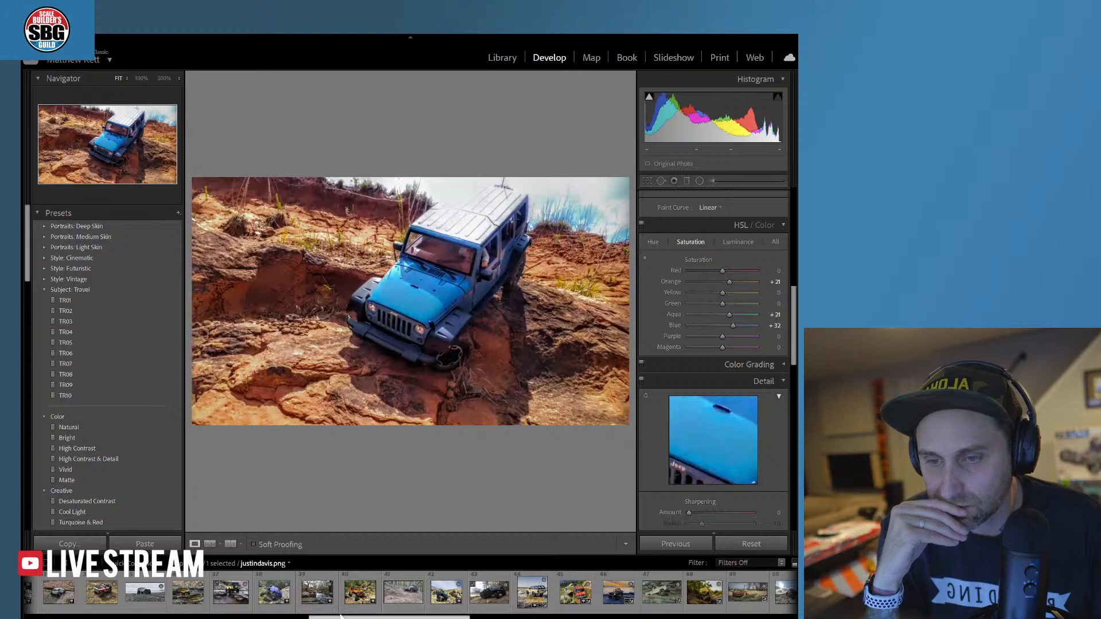
pyautogui.click(102, 599)
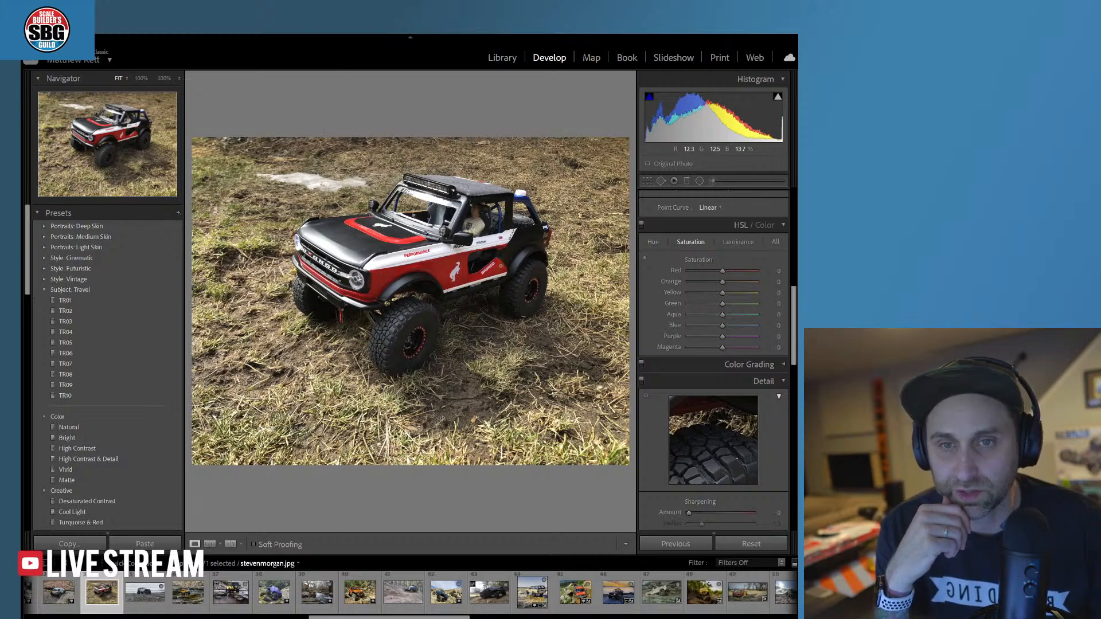
# - Examine the Bronco photo at 100%, checking the door graphics, driver, rear end and front wheel
pyautogui.click(449, 275)
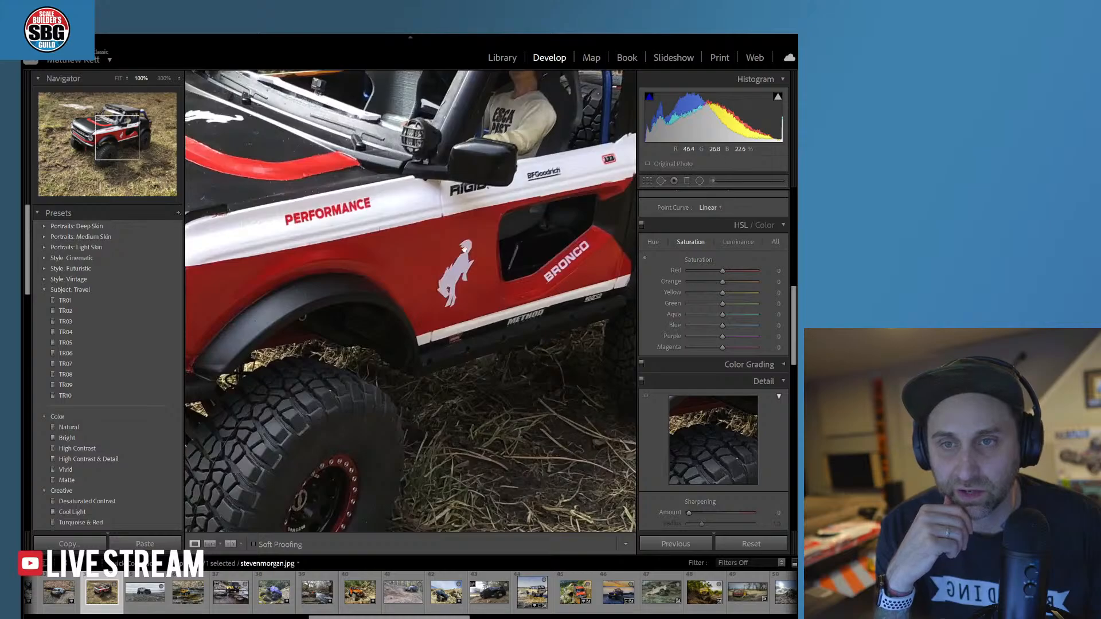
pyautogui.moveTo(423, 288); pyautogui.dragTo(488, 294)
pyautogui.moveTo(457, 302); pyautogui.dragTo(567, 271)
pyautogui.moveTo(410, 284); pyautogui.dragTo(335, 271)
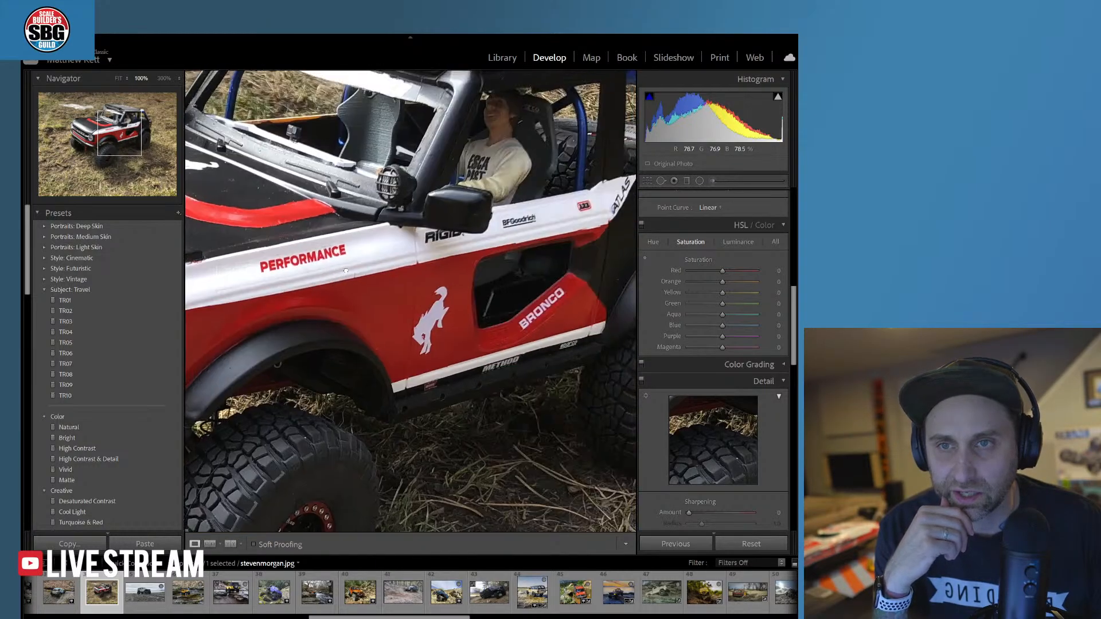
pyautogui.moveTo(539, 207); pyautogui.dragTo(383, 316)
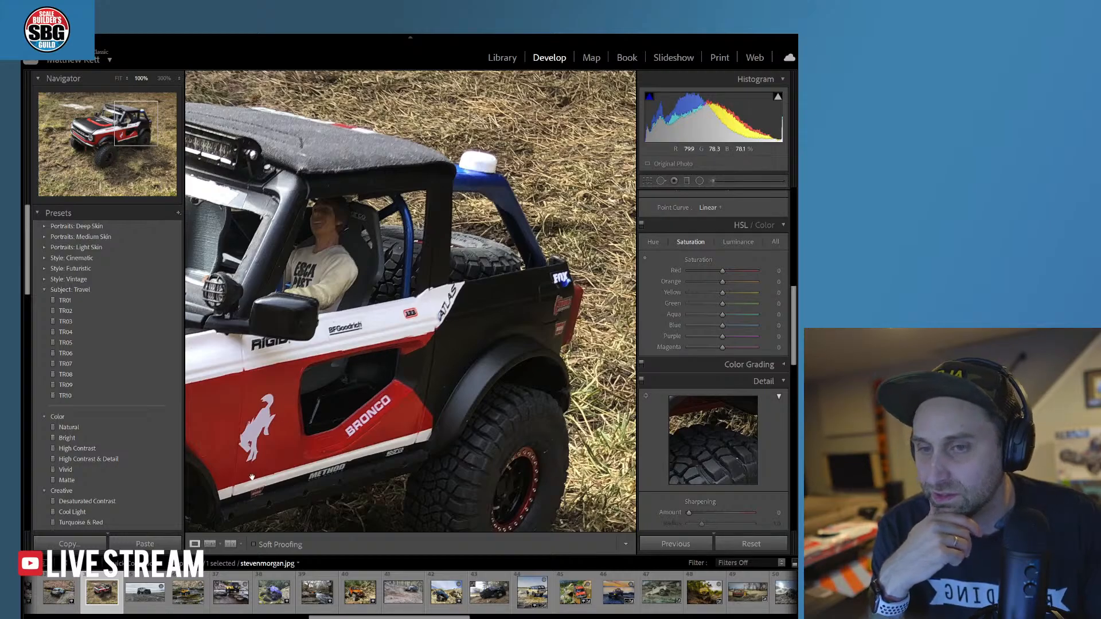
pyautogui.click(294, 432)
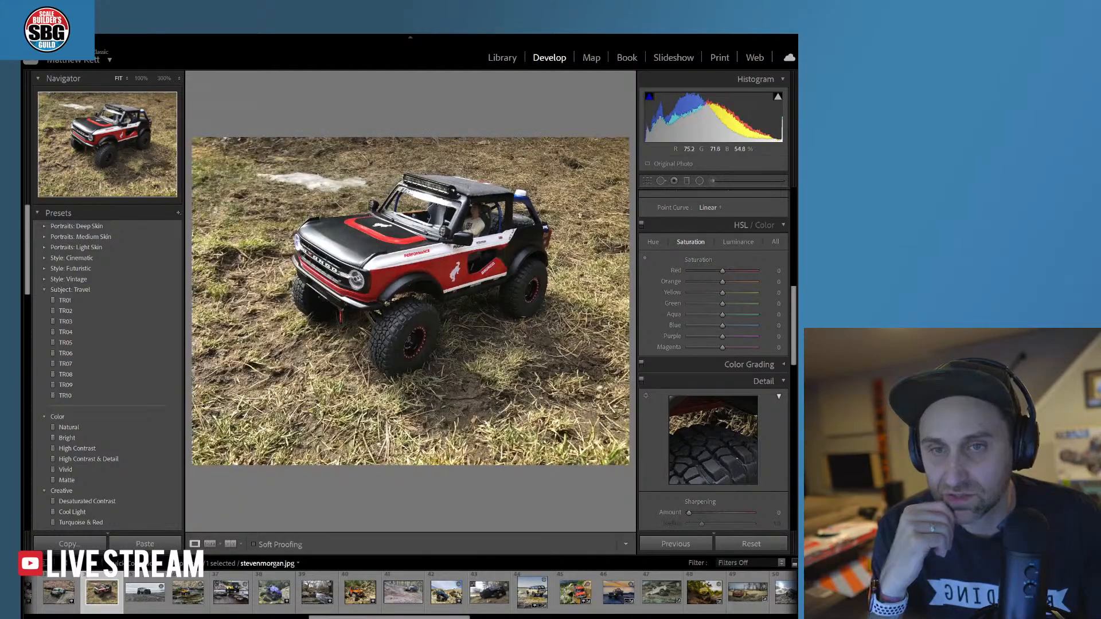
pyautogui.click(373, 398)
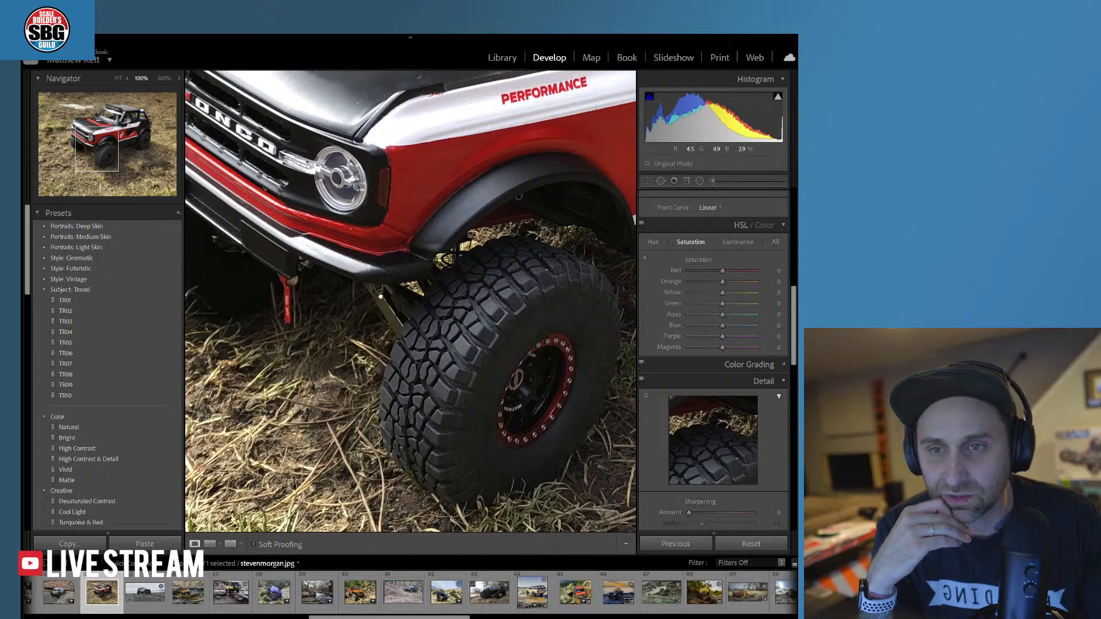
pyautogui.click(396, 281)
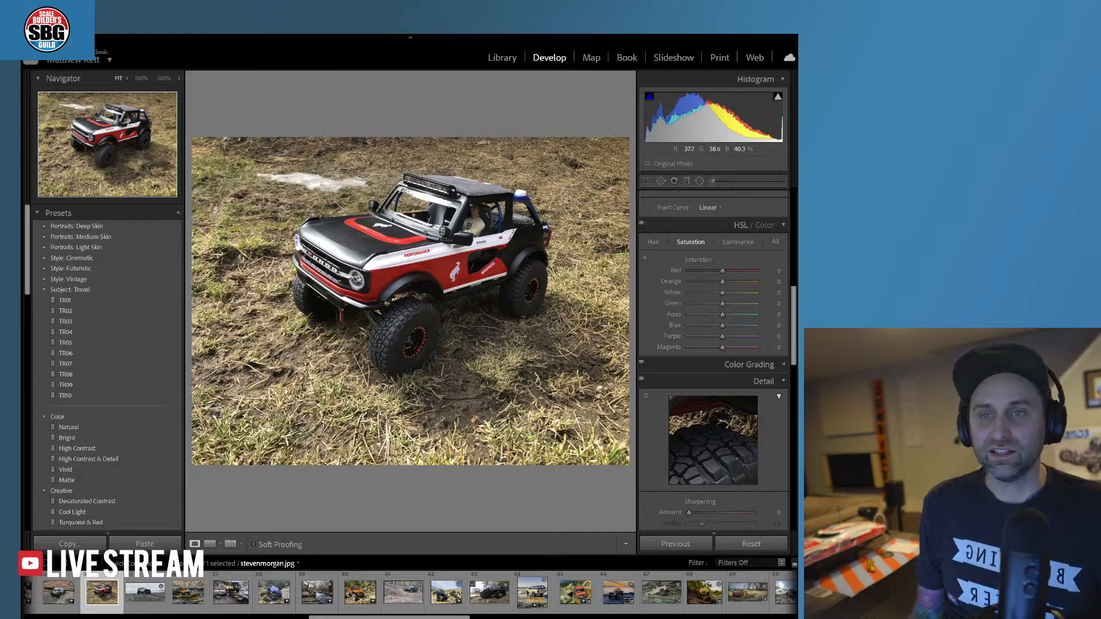
# - Crop the grass off the bottom of the Bronco photo and a thin strip off its top
pyautogui.click(646, 180)
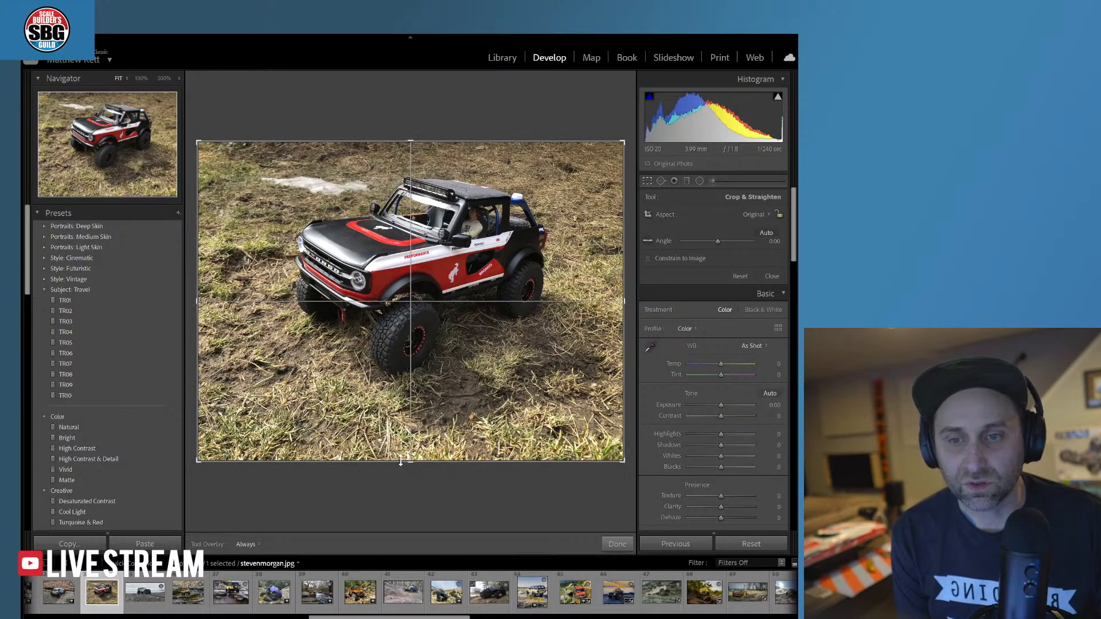
pyautogui.moveTo(401, 462); pyautogui.dragTo(402, 427)
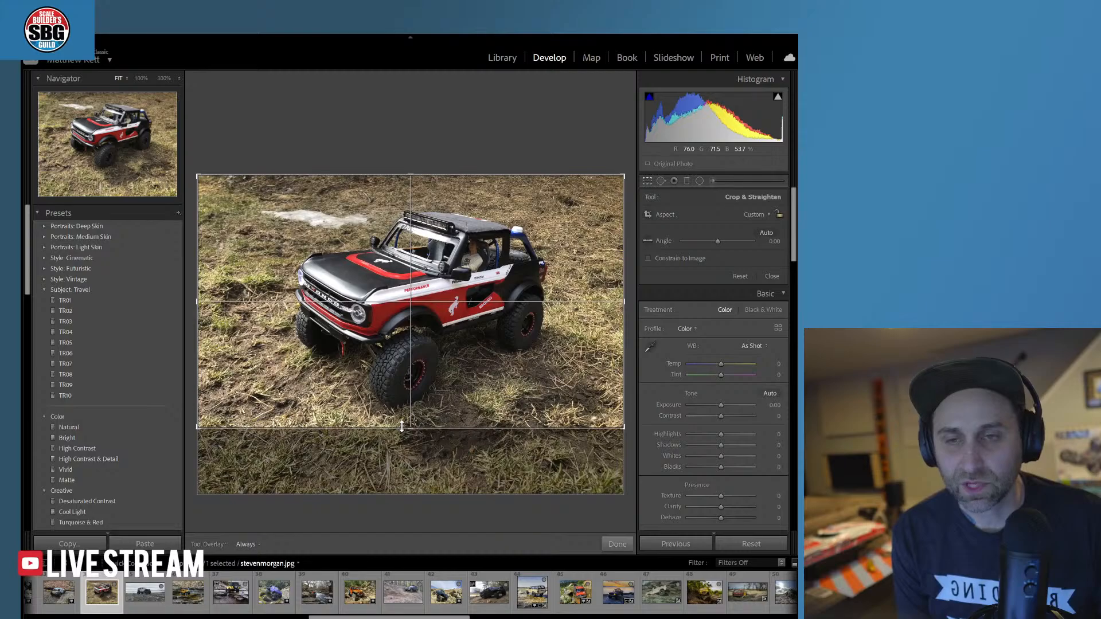
pyautogui.moveTo(411, 176); pyautogui.dragTo(411, 184)
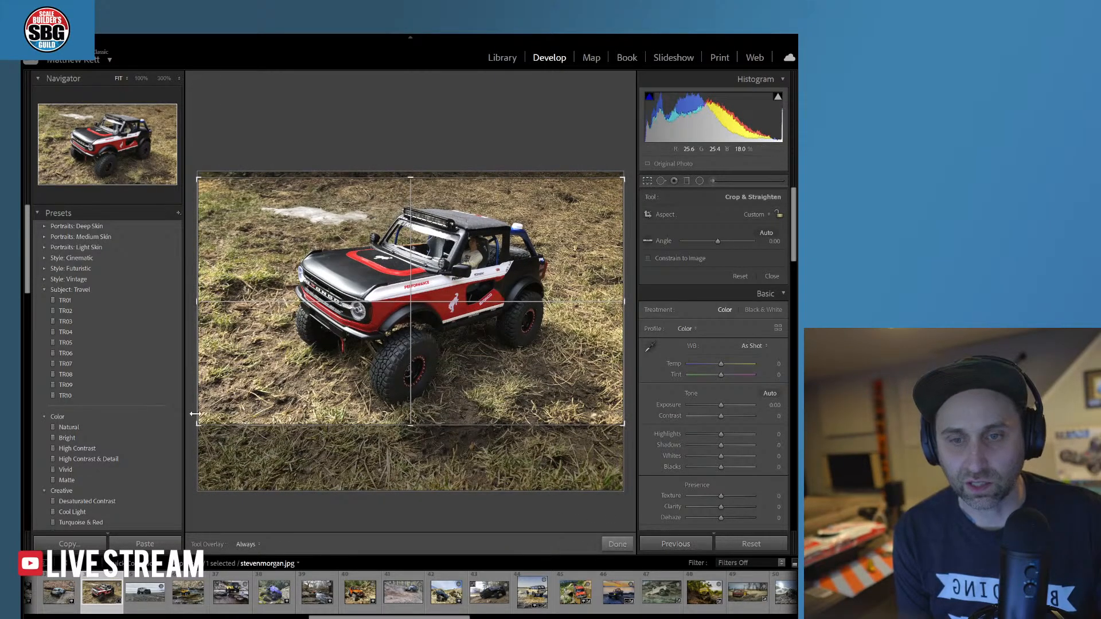
pyautogui.click(617, 544)
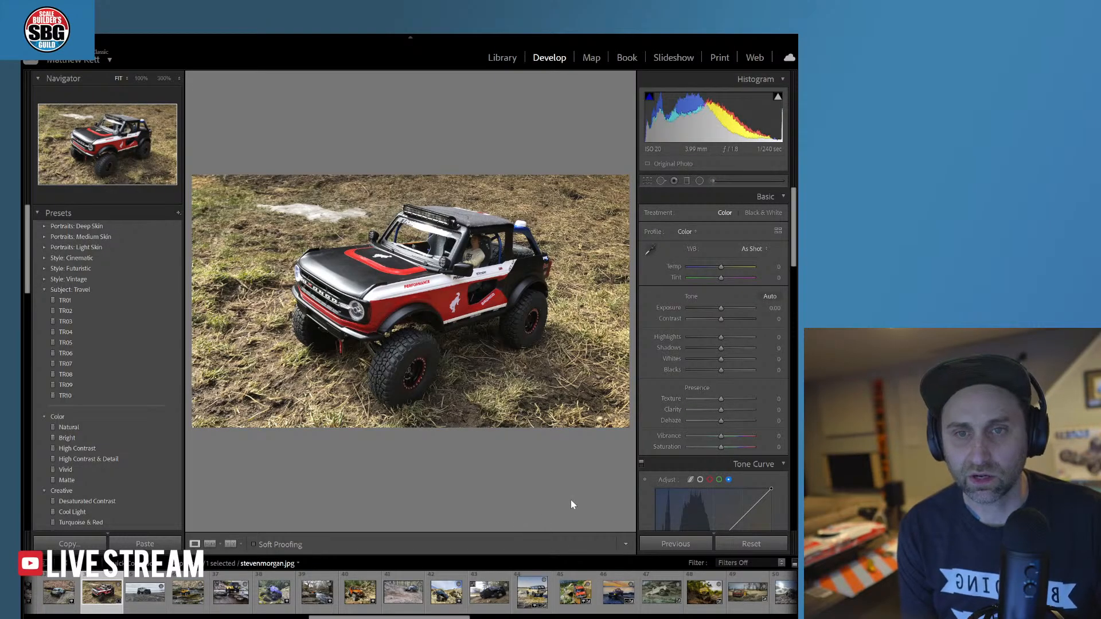
# - Set the Bronco photo's Temp to +5, Highlights -33, Shadows +36, Texture +47, Clarity +6, Dehaze +6 and Vibrance +18
pyautogui.moveTo(721, 268); pyautogui.dragTo(723, 267)
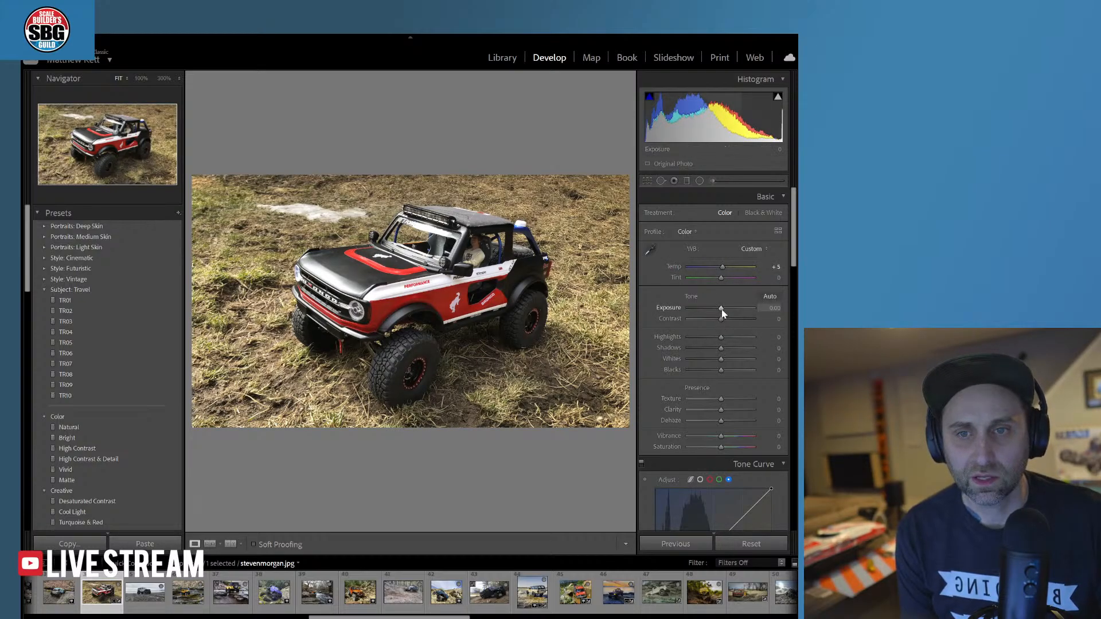
pyautogui.moveTo(721, 338); pyautogui.dragTo(711, 339)
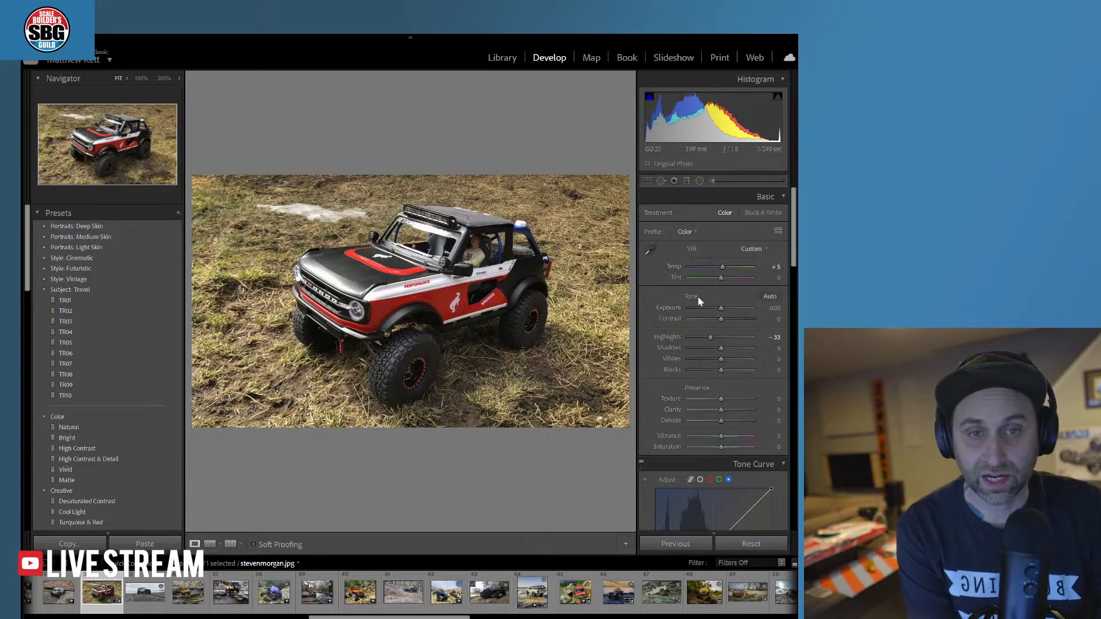
pyautogui.moveTo(721, 348); pyautogui.dragTo(732, 348)
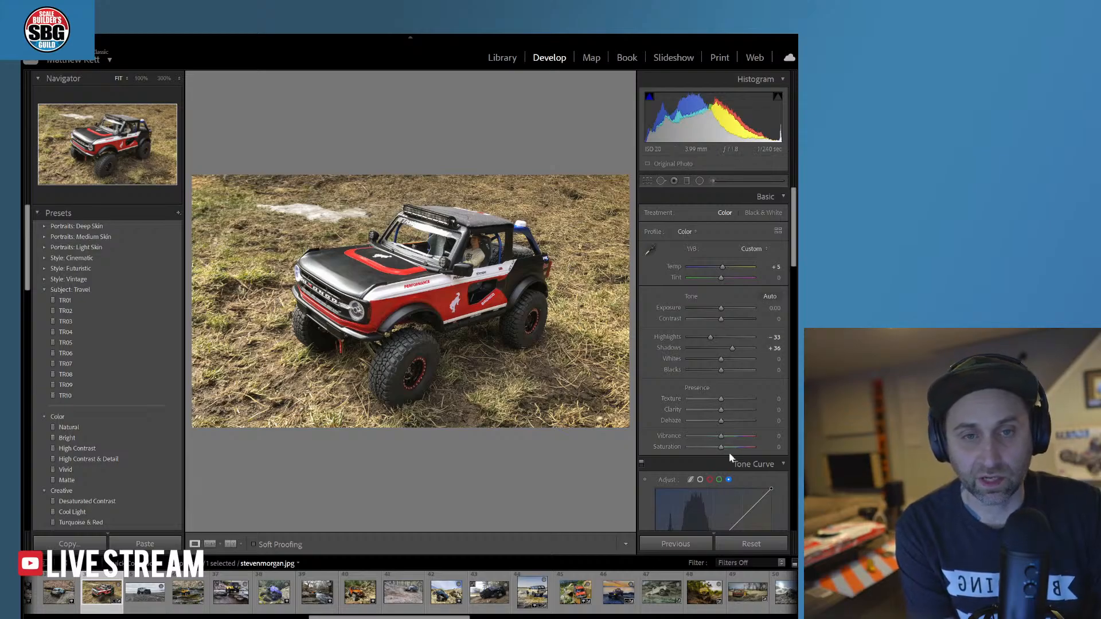
pyautogui.moveTo(721, 398); pyautogui.dragTo(724, 421)
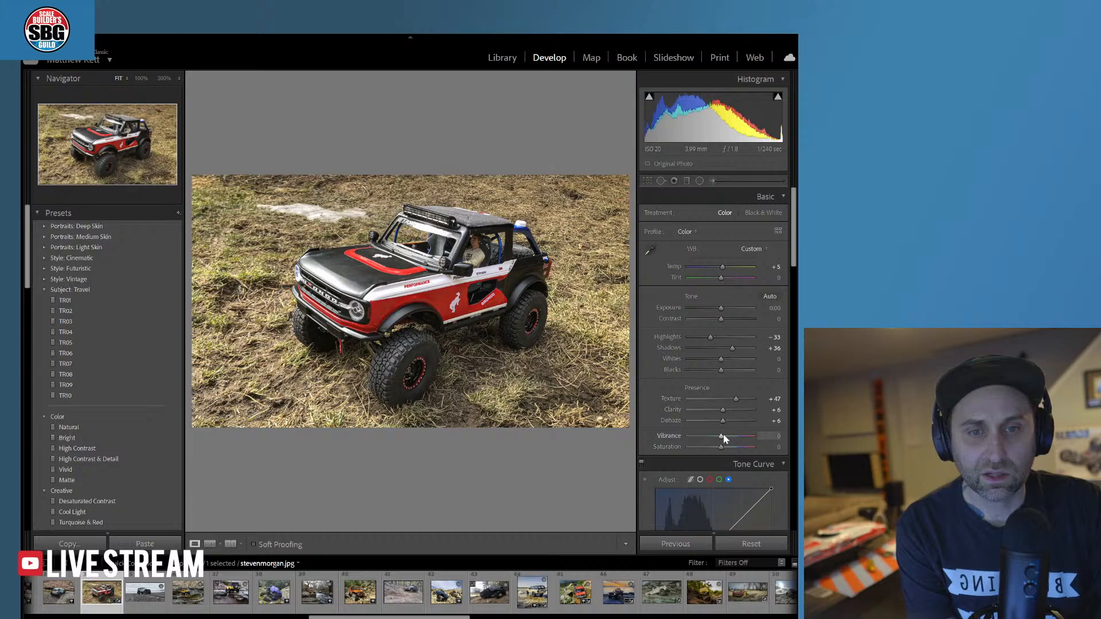
pyautogui.moveTo(724, 434); pyautogui.dragTo(728, 435)
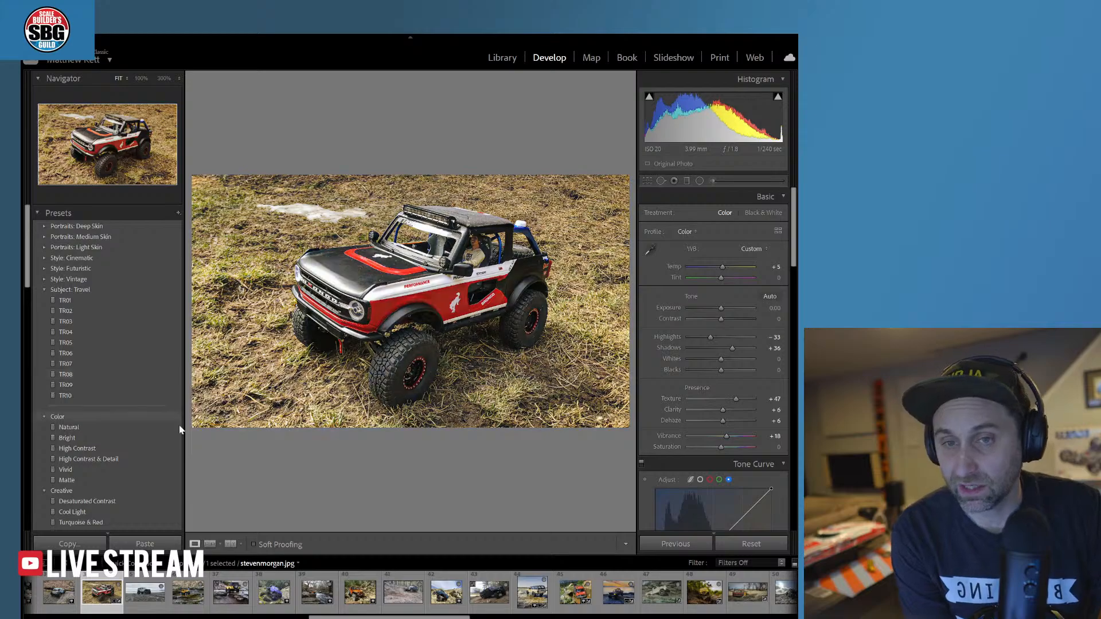
# - Raise the Bronco photo's overall Saturation to +10 and lower its Red saturation to -18
pyautogui.scroll(-5, 153, 473)
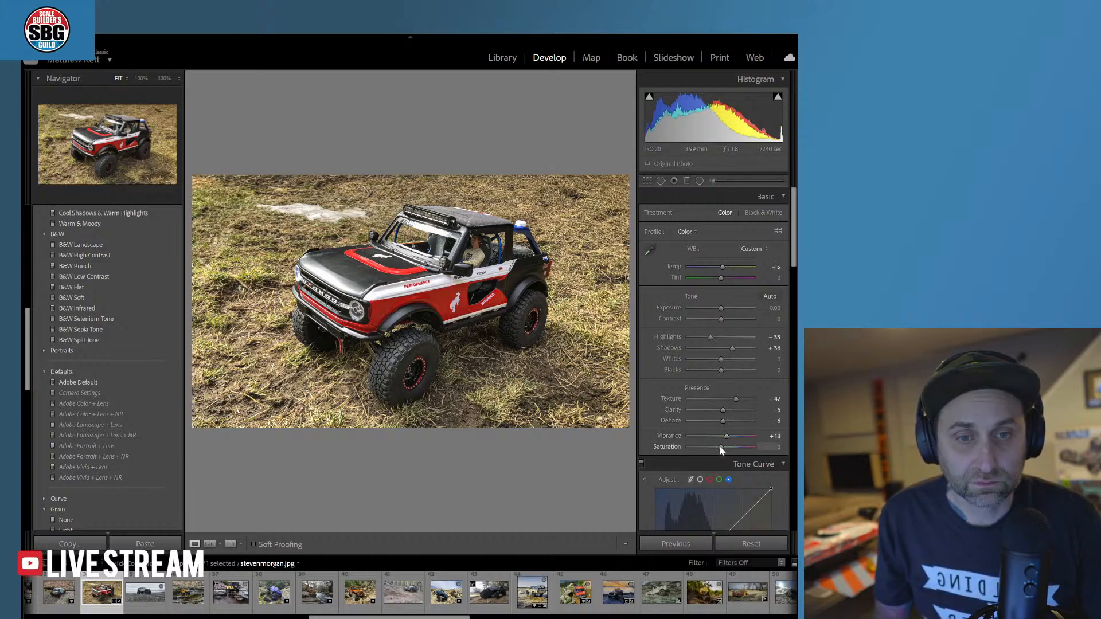
pyautogui.moveTo(722, 450); pyautogui.dragTo(726, 450)
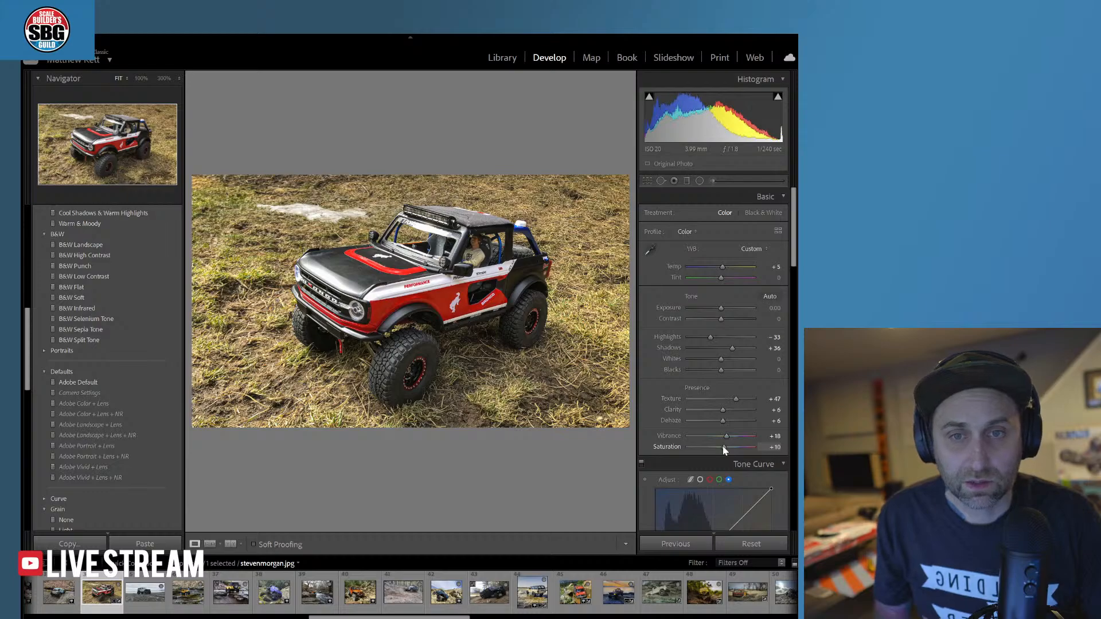
pyautogui.moveTo(793, 230); pyautogui.dragTo(794, 319)
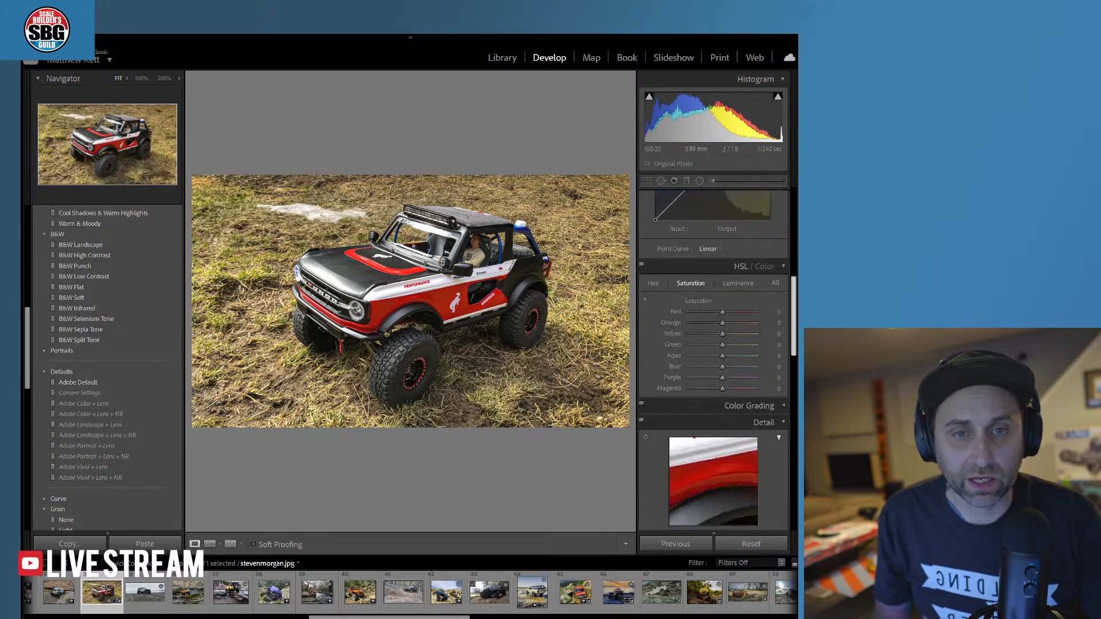
pyautogui.moveTo(723, 314); pyautogui.dragTo(716, 313)
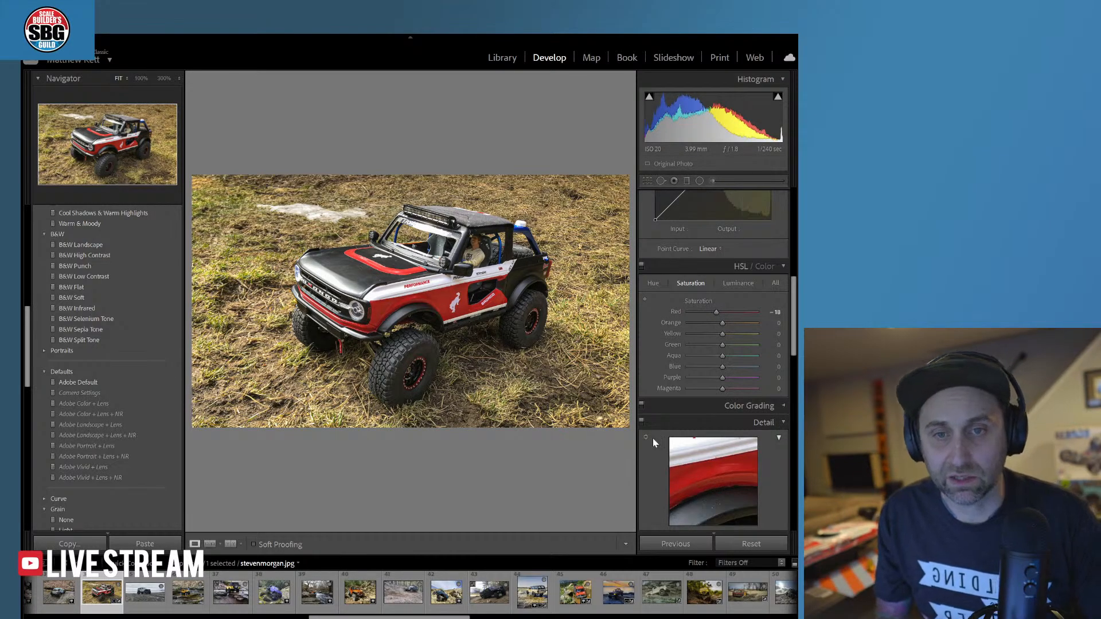
# - Apply the Light vignetting preset to the Bronco photo and shift its Yellow hue to +36 and Green hue to +43
pyautogui.scroll(-5, 120, 474)
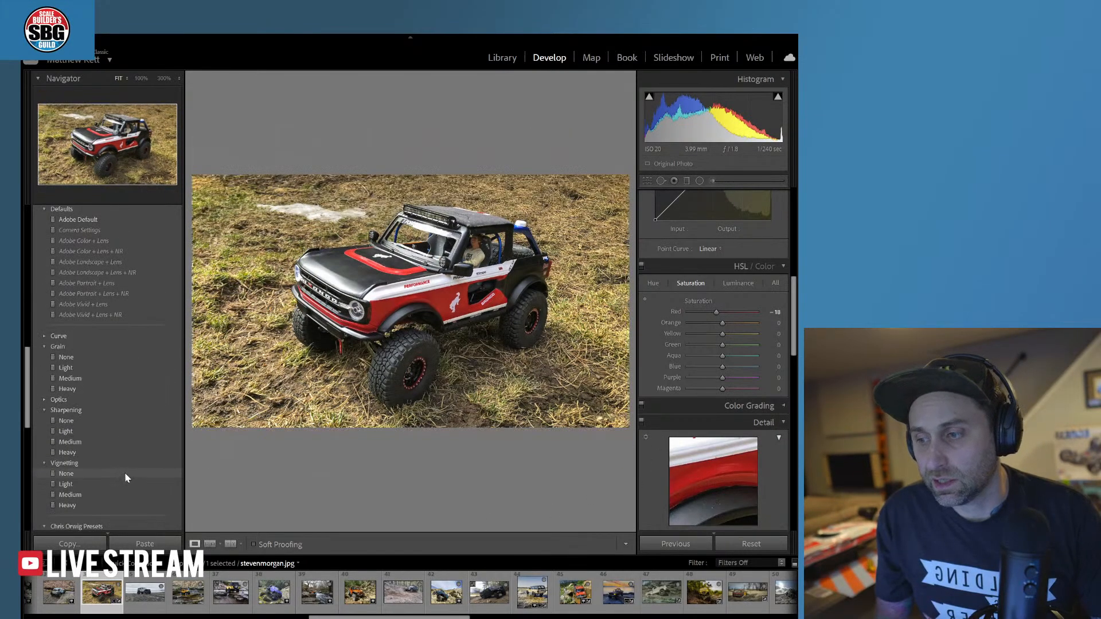
pyautogui.click(92, 485)
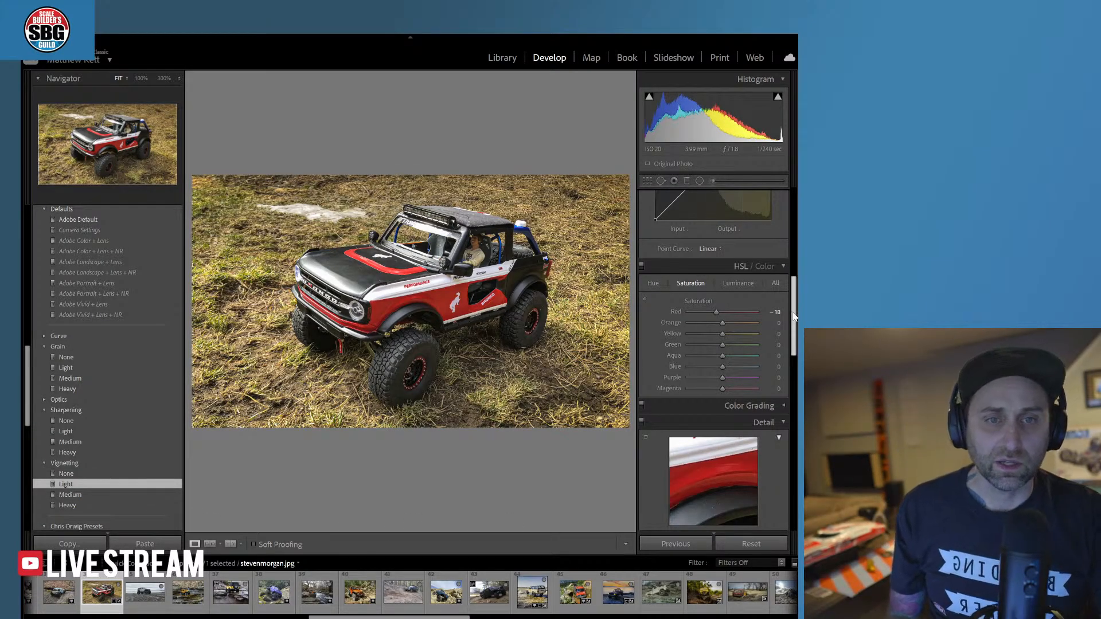
pyautogui.click(665, 286)
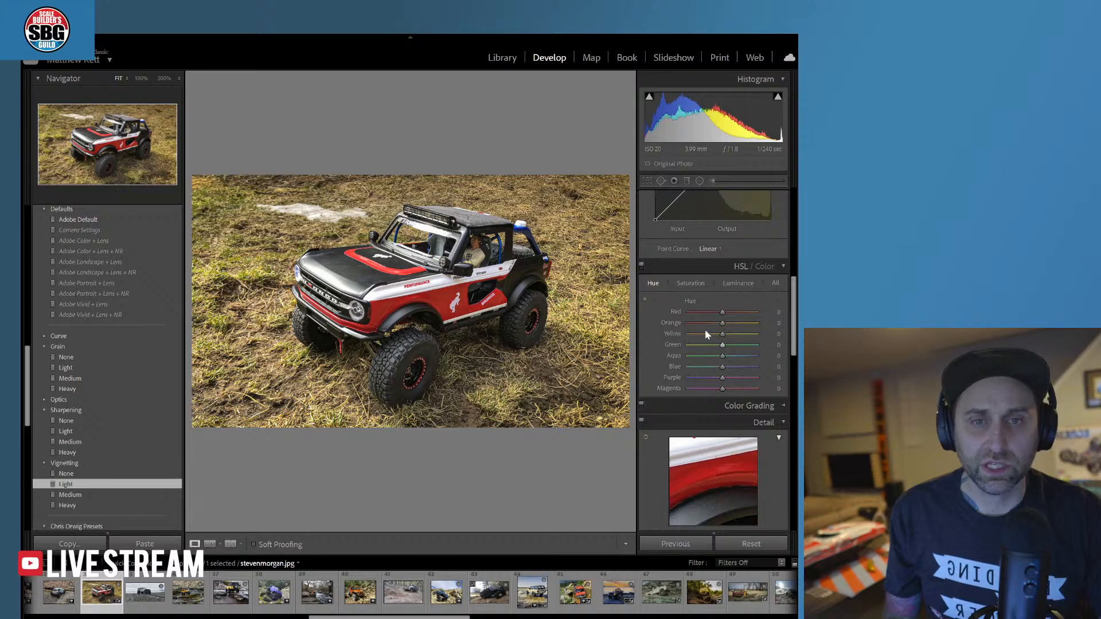
pyautogui.moveTo(723, 348)
pyautogui.mouseDown()
pyautogui.moveTo(745, 348)
pyautogui.moveTo(707, 334)
pyautogui.moveTo(736, 334)
pyautogui.mouseUp()
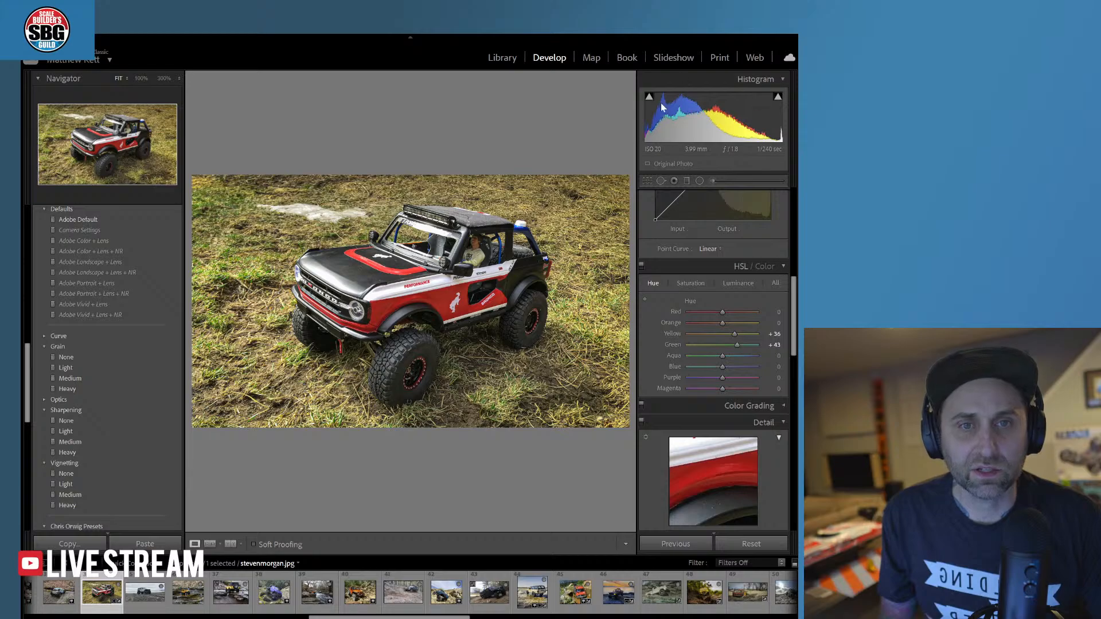
# - Heal away the white patch in the grass behind the Bronco and adjust the spot's source area
pyautogui.click(660, 181)
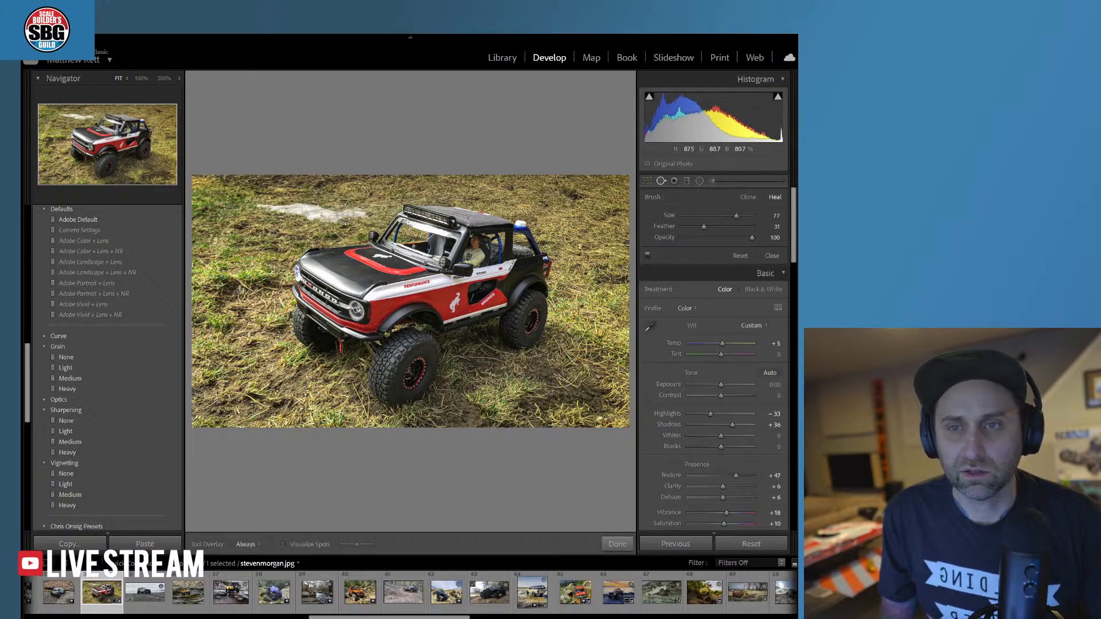
pyautogui.moveTo(356, 213)
pyautogui.mouseDown()
pyautogui.moveTo(263, 206)
pyautogui.moveTo(235, 241)
pyautogui.moveTo(255, 231)
pyautogui.moveTo(207, 232)
pyautogui.moveTo(248, 230)
pyautogui.mouseUp()
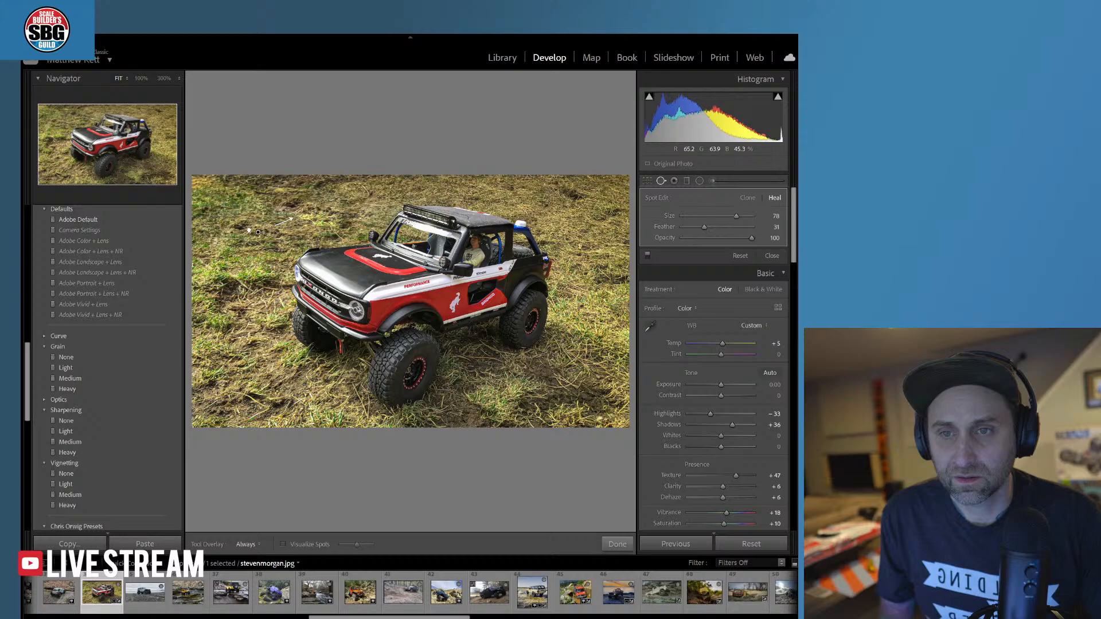
pyautogui.moveTo(263, 209)
pyautogui.mouseDown()
pyautogui.moveTo(367, 218)
pyautogui.moveTo(470, 190)
pyautogui.moveTo(557, 191)
pyautogui.moveTo(227, 215)
pyautogui.moveTo(237, 231)
pyautogui.mouseUp()
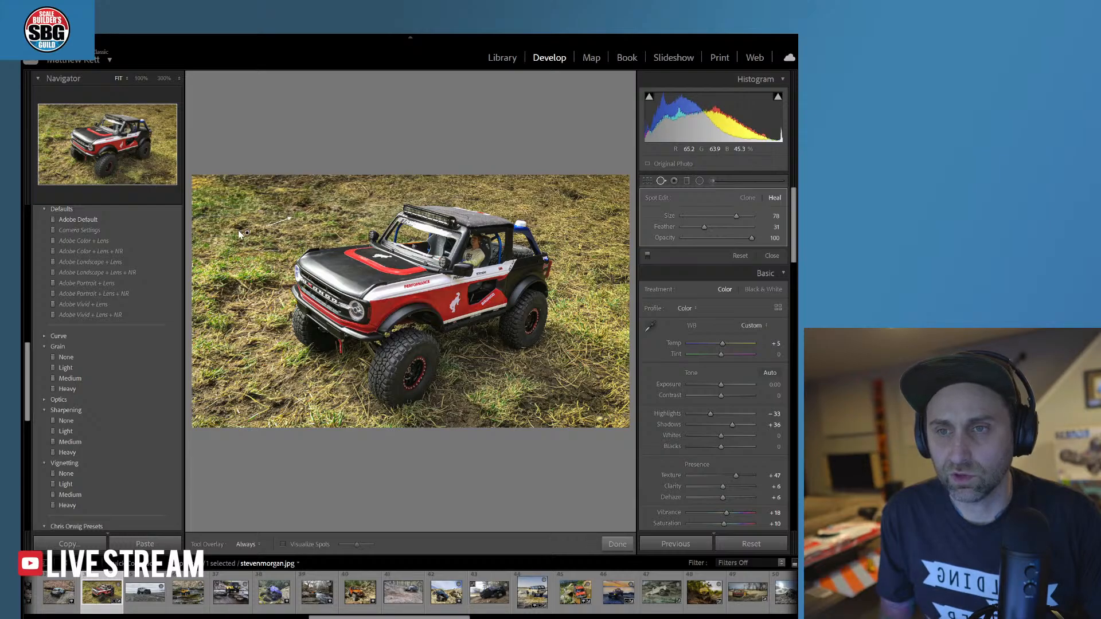
pyautogui.click(617, 545)
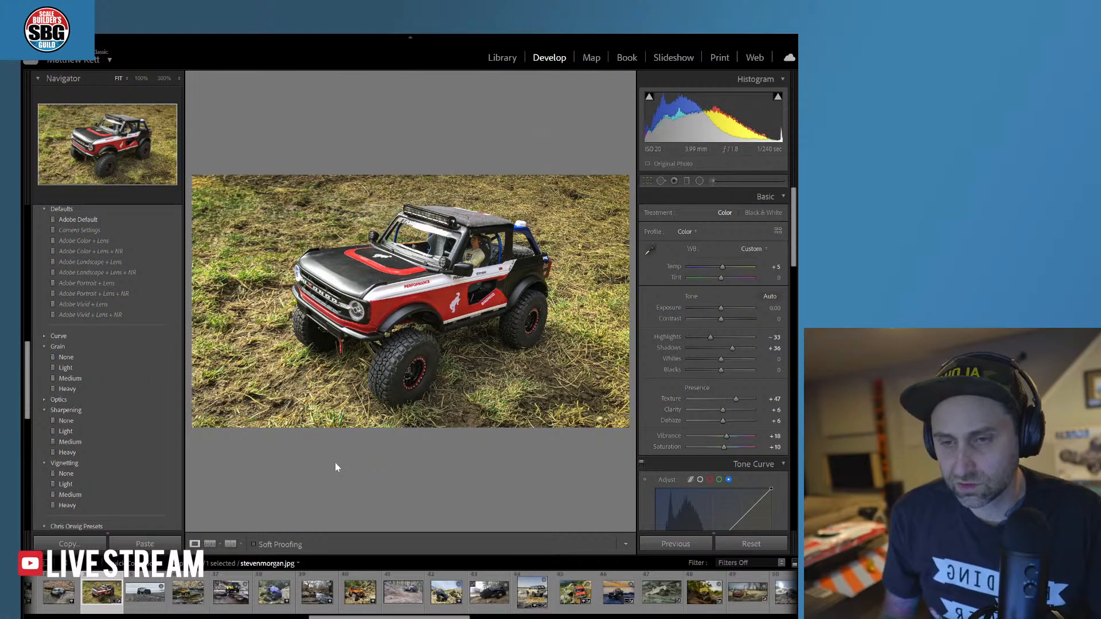
# - Open the photo of the yellow Jeep on the creek rocks and examine its licence plate and rear stickers at 100%
pyautogui.click(228, 593)
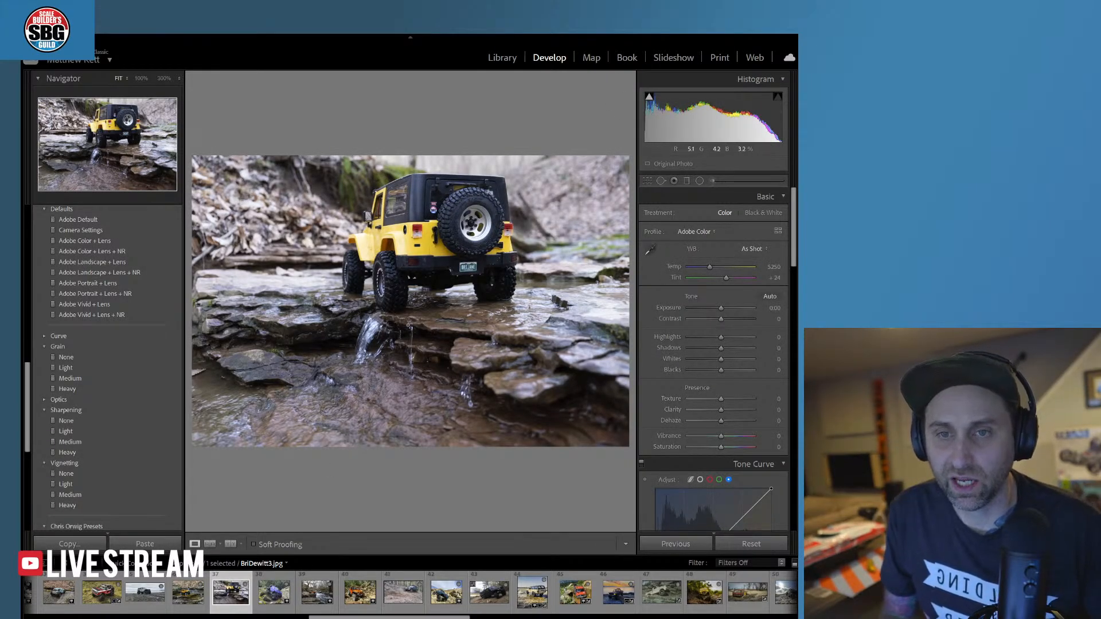
pyautogui.click(475, 284)
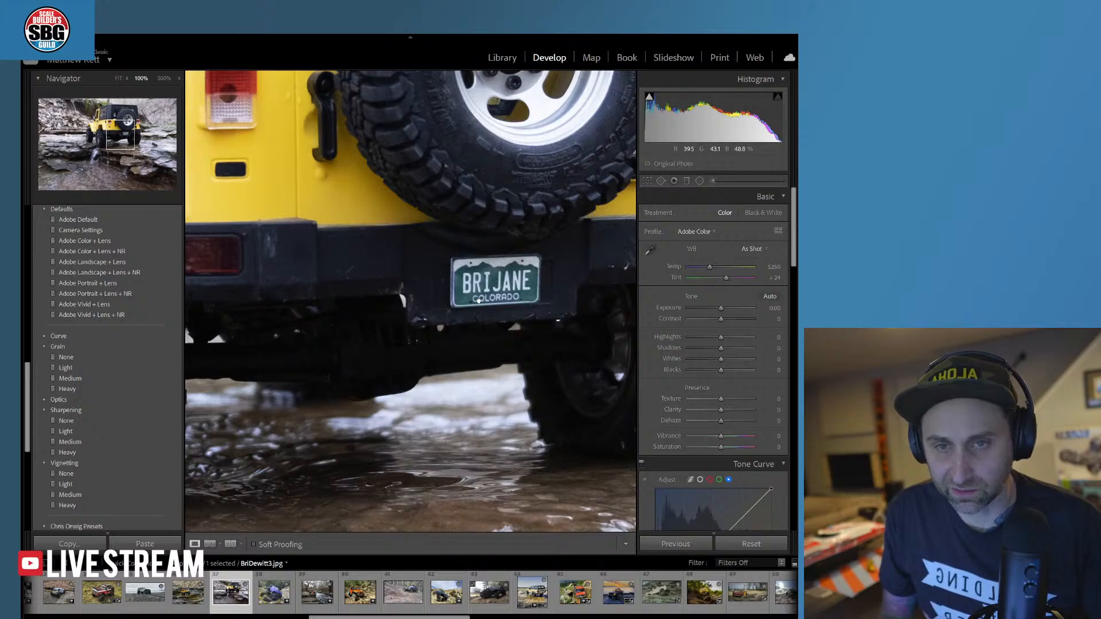
pyautogui.click(511, 323)
pyautogui.click(426, 239)
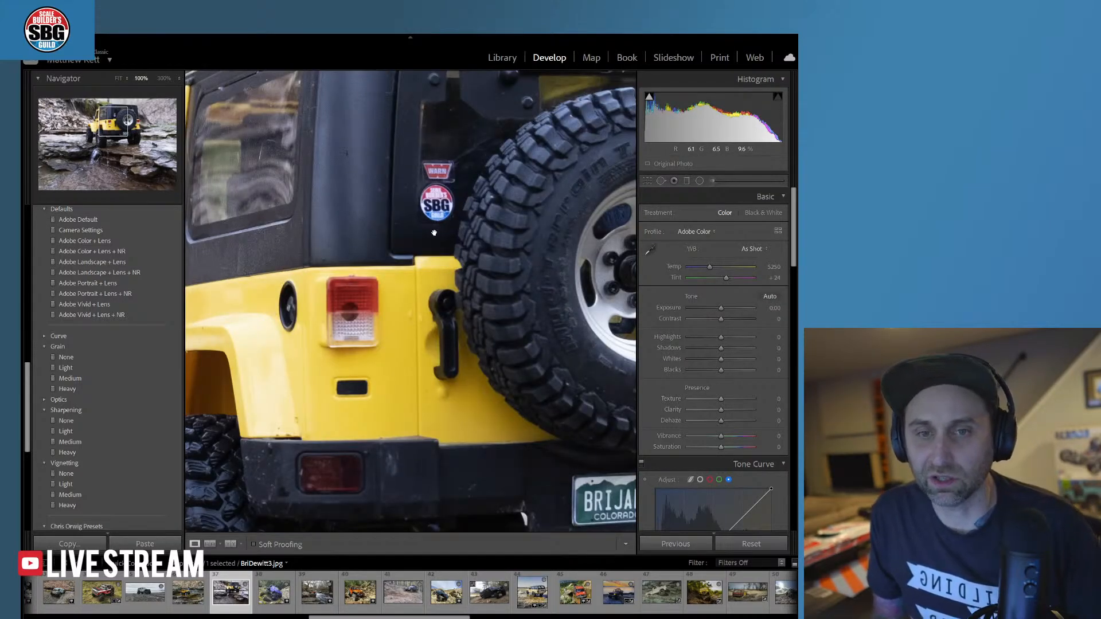
pyautogui.click(428, 229)
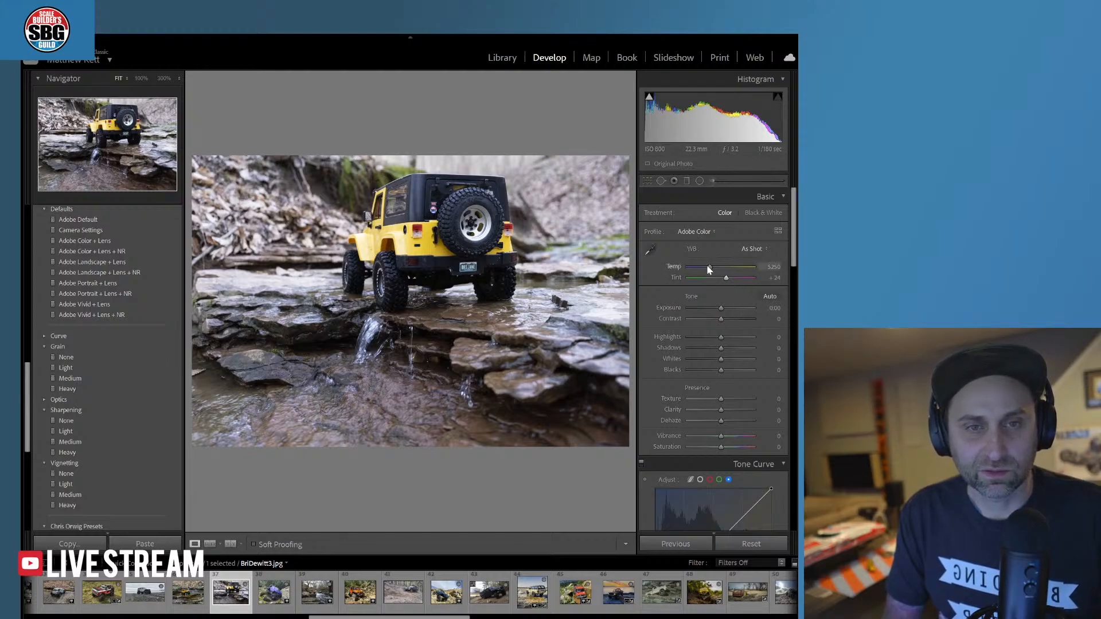
# - Set the yellow Jeep photo's Temp to 5714, Tint to +16 and Exposure to -0.43
pyautogui.moveTo(712, 269); pyautogui.dragTo(721, 312)
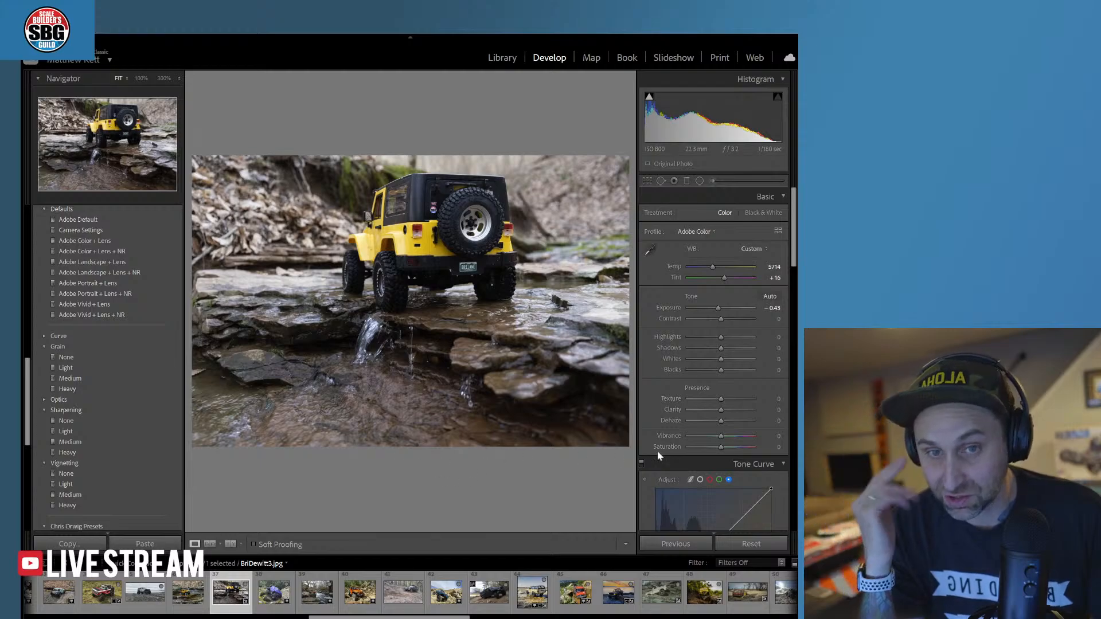
# - Brush the Sky Drama effect over the foreground water and rocks, with its Temp at 30 and the hue shifted slightly towards red
pyautogui.click(712, 181)
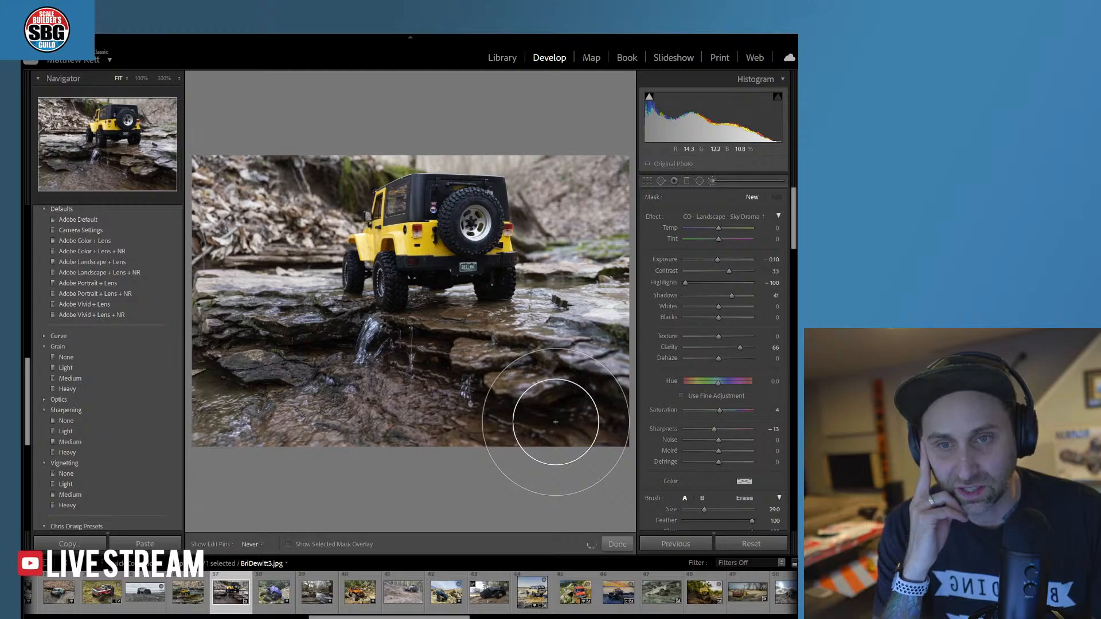
pyautogui.moveTo(556, 423); pyautogui.dragTo(551, 413)
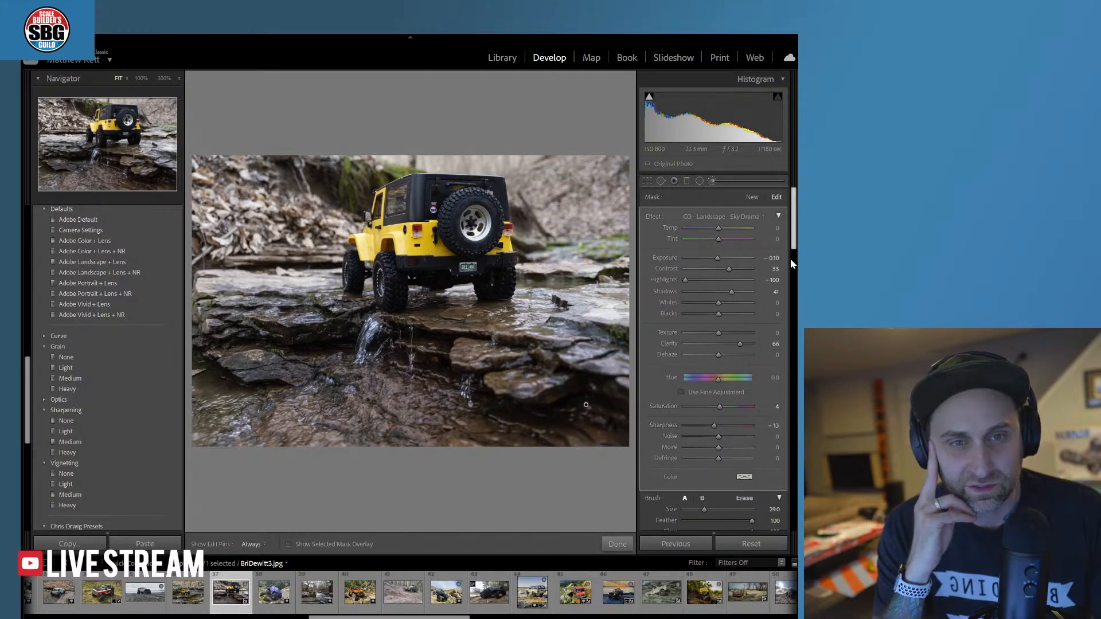
pyautogui.moveTo(719, 228); pyautogui.dragTo(729, 228)
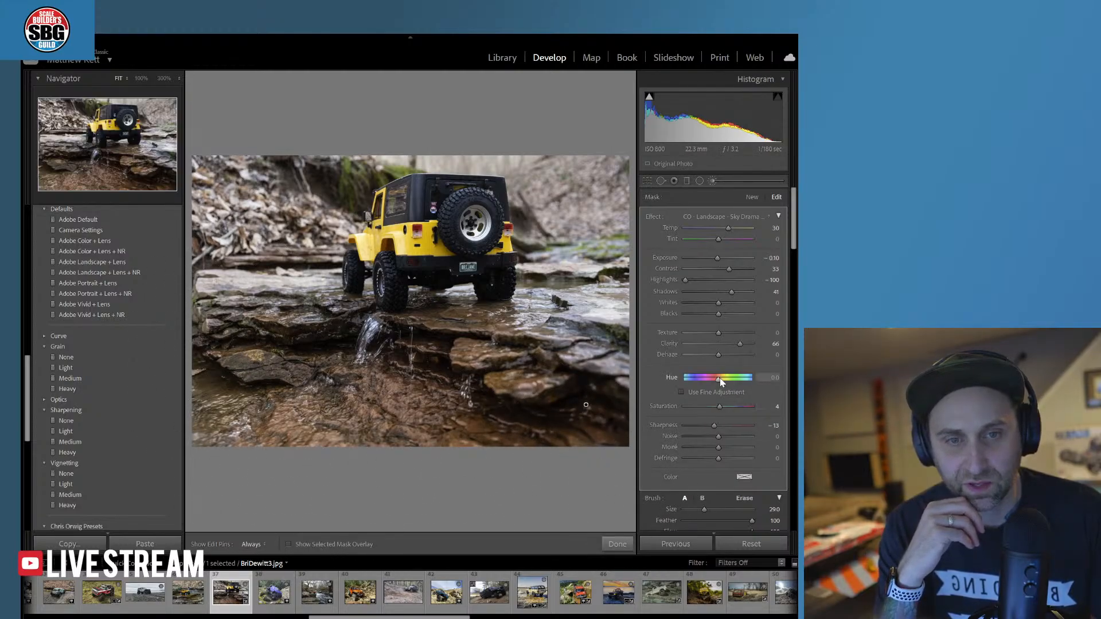
pyautogui.moveTo(721, 379)
pyautogui.mouseDown()
pyautogui.moveTo(697, 381)
pyautogui.moveTo(718, 383)
pyautogui.mouseUp()
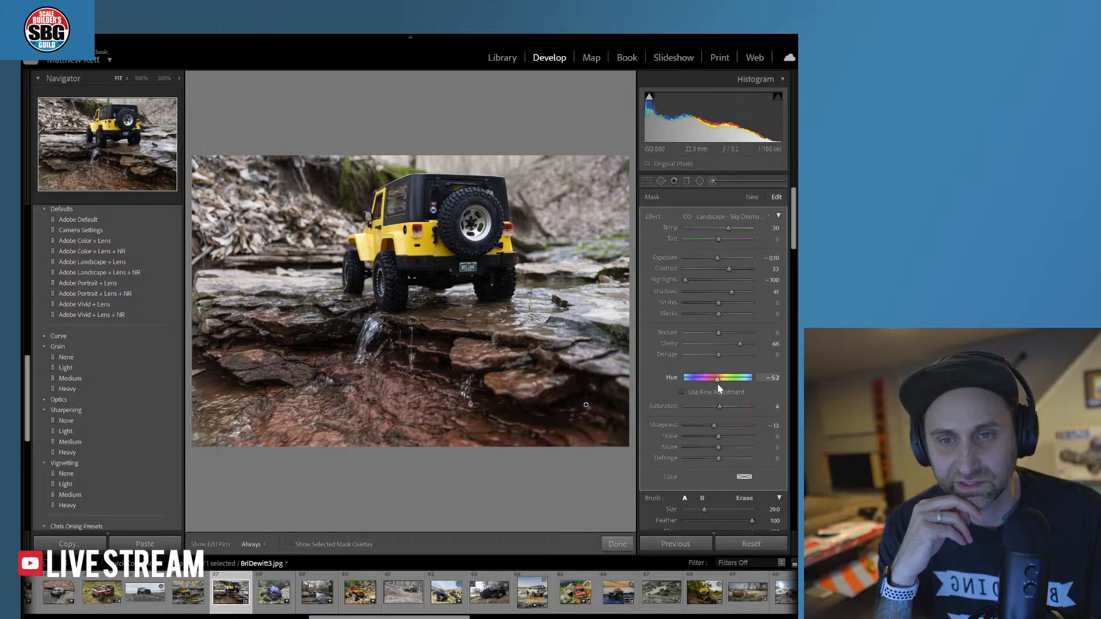
pyautogui.click(618, 545)
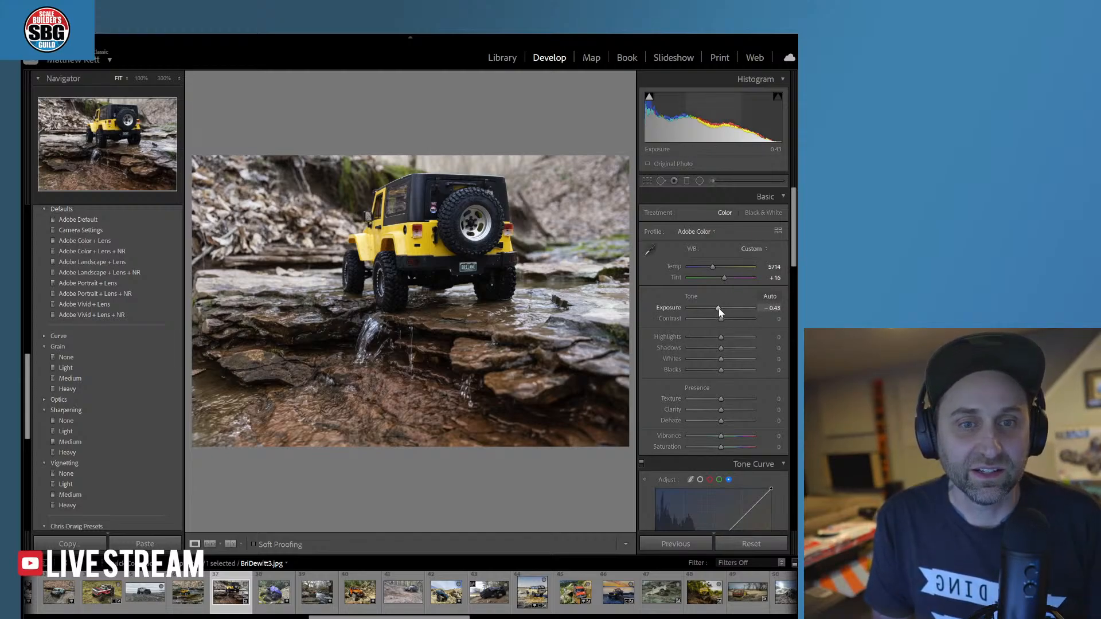
# - Set the Jeep photo's Highlights to -49, Texture to +51, Clarity to +25 and Vibrance to +7, checking the spare wheel at 100%
pyautogui.moveTo(721, 339); pyautogui.dragTo(705, 337)
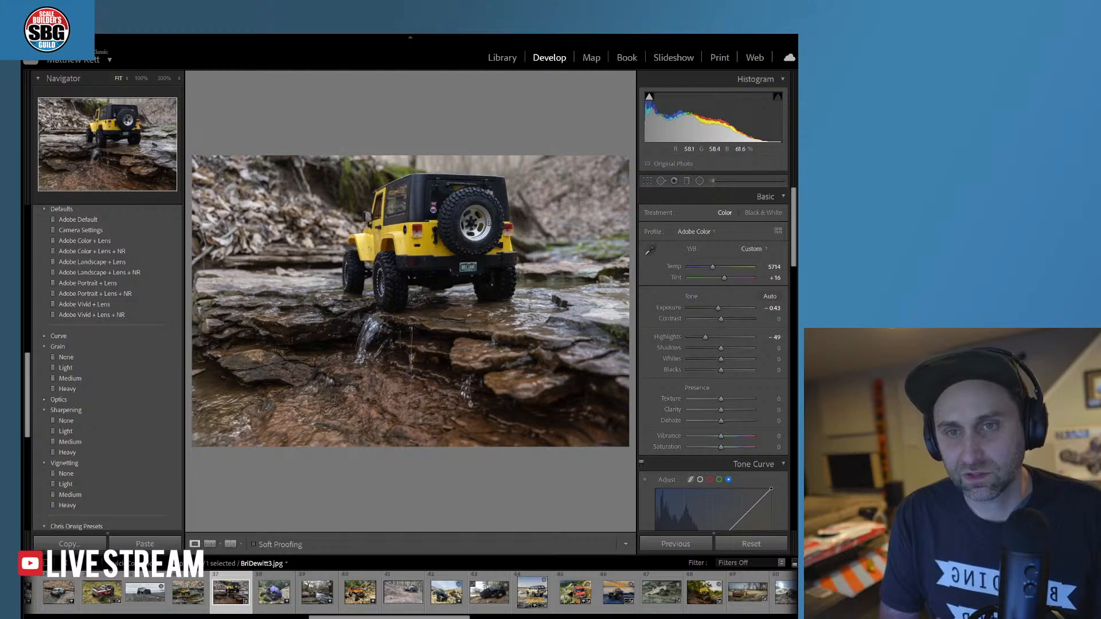
pyautogui.click(479, 226)
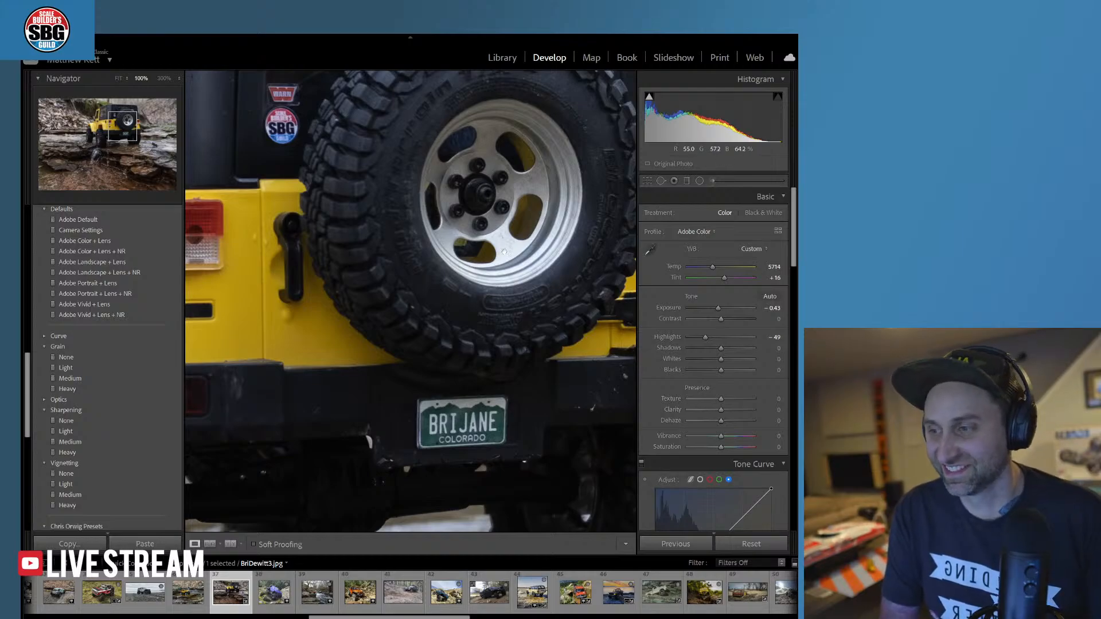
pyautogui.click(475, 212)
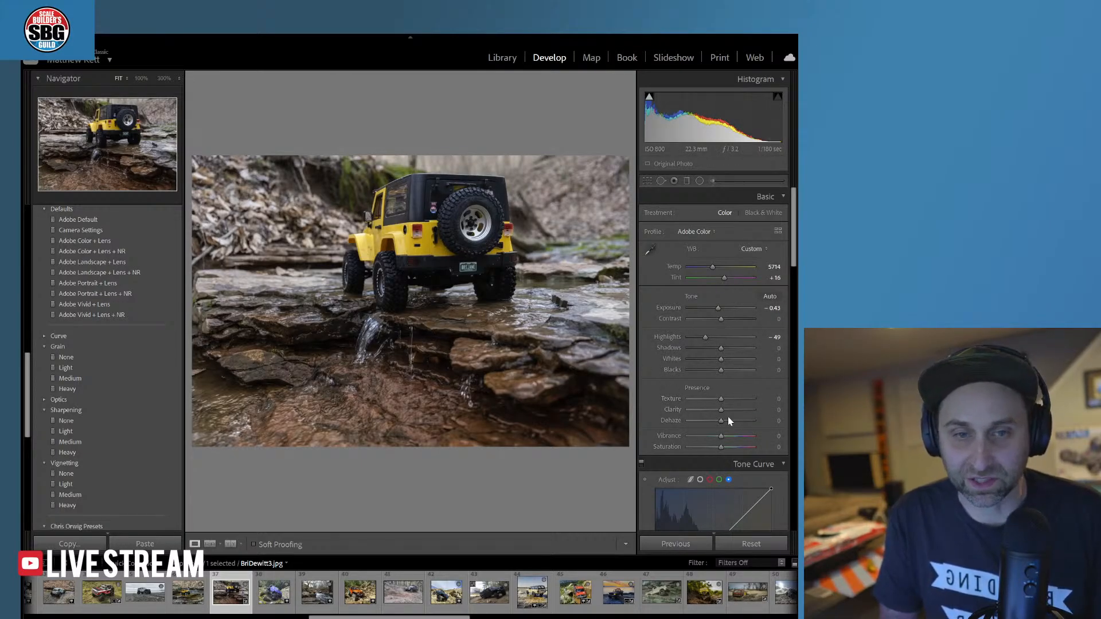
pyautogui.moveTo(721, 399)
pyautogui.mouseDown()
pyautogui.moveTo(739, 403)
pyautogui.moveTo(730, 414)
pyautogui.mouseUp()
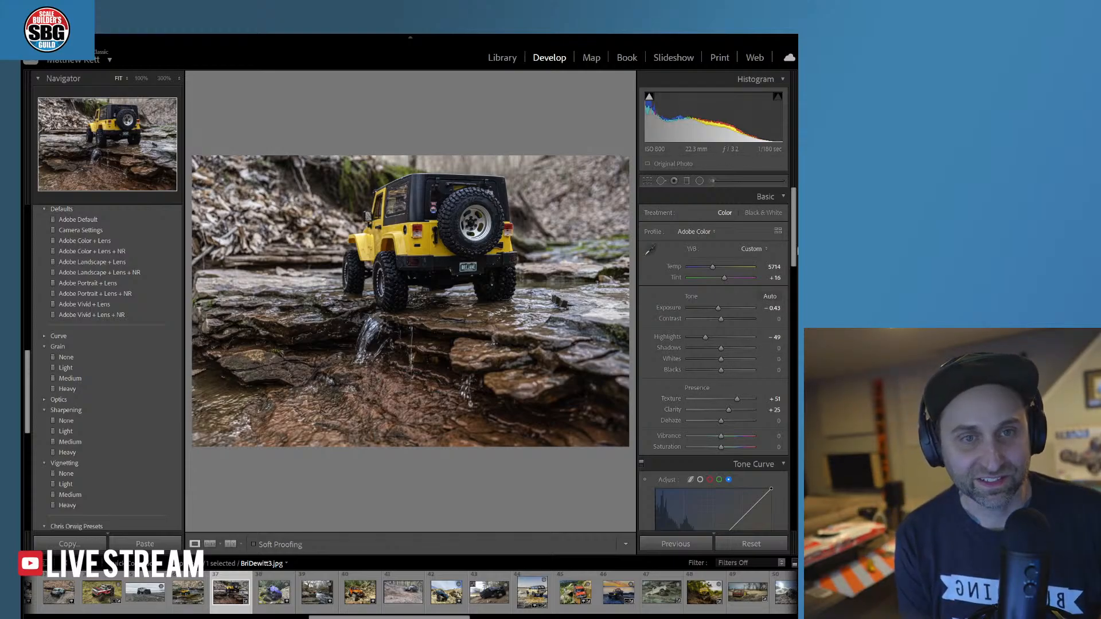
pyautogui.moveTo(721, 436); pyautogui.dragTo(727, 437)
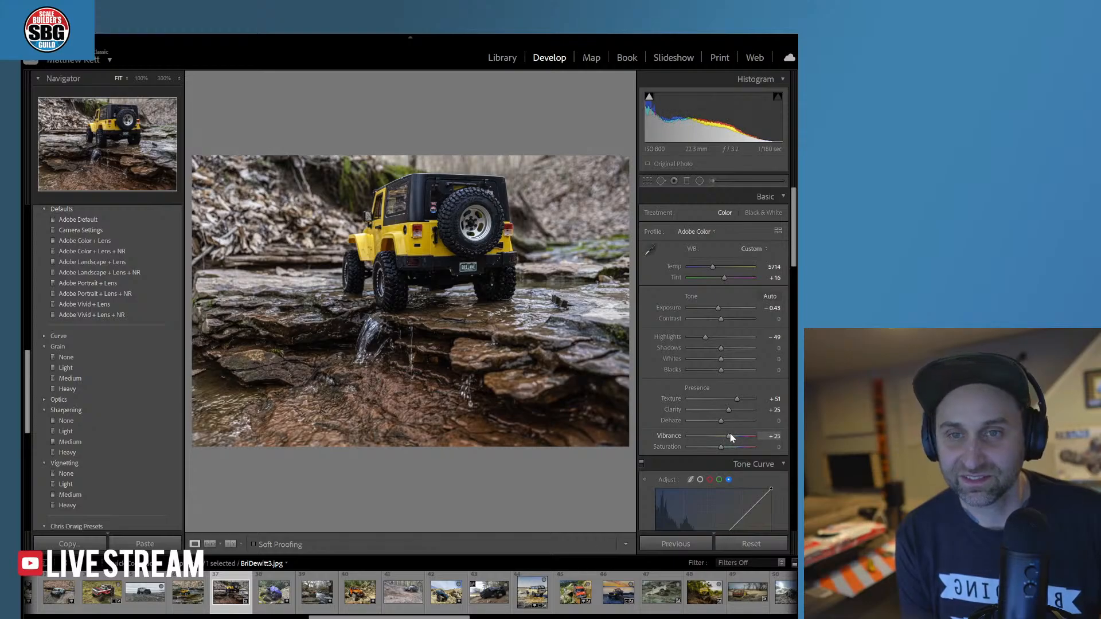
pyautogui.moveTo(727, 437); pyautogui.dragTo(723, 437)
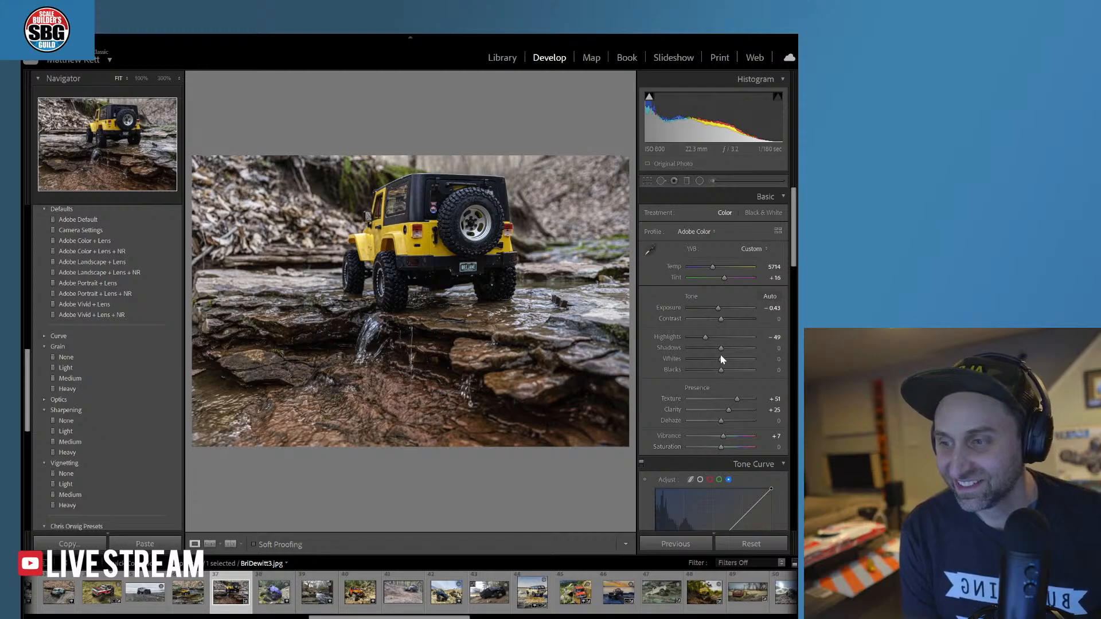
# - Lower the Jeep photo's Yellow luminance to -7
pyautogui.moveTo(790, 233); pyautogui.dragTo(789, 339)
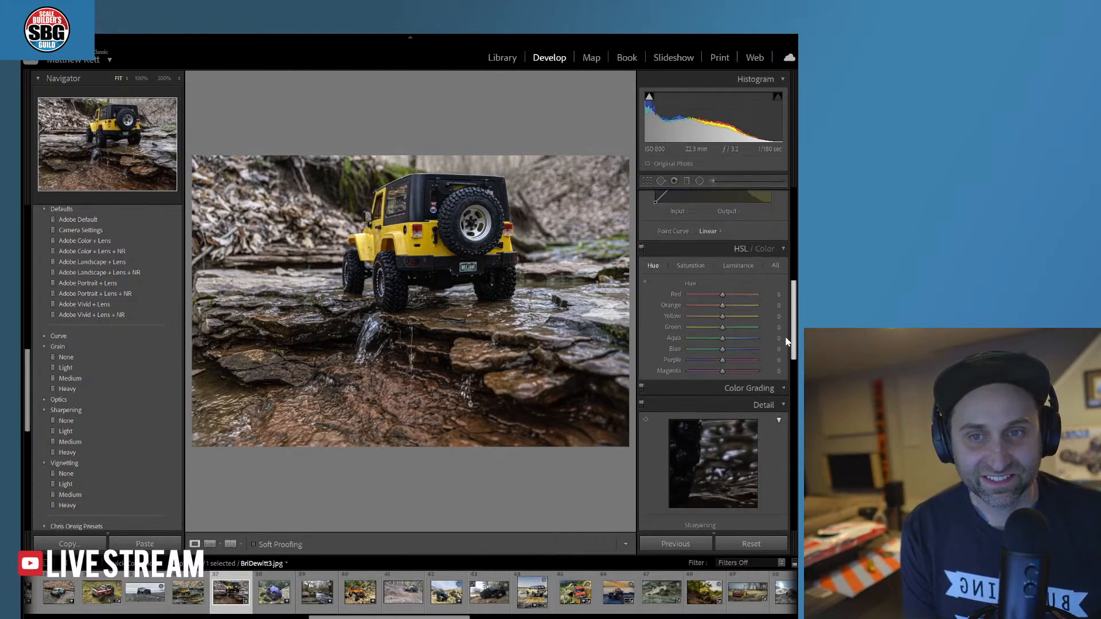
pyautogui.click(737, 263)
pyautogui.moveTo(723, 313); pyautogui.dragTo(722, 315)
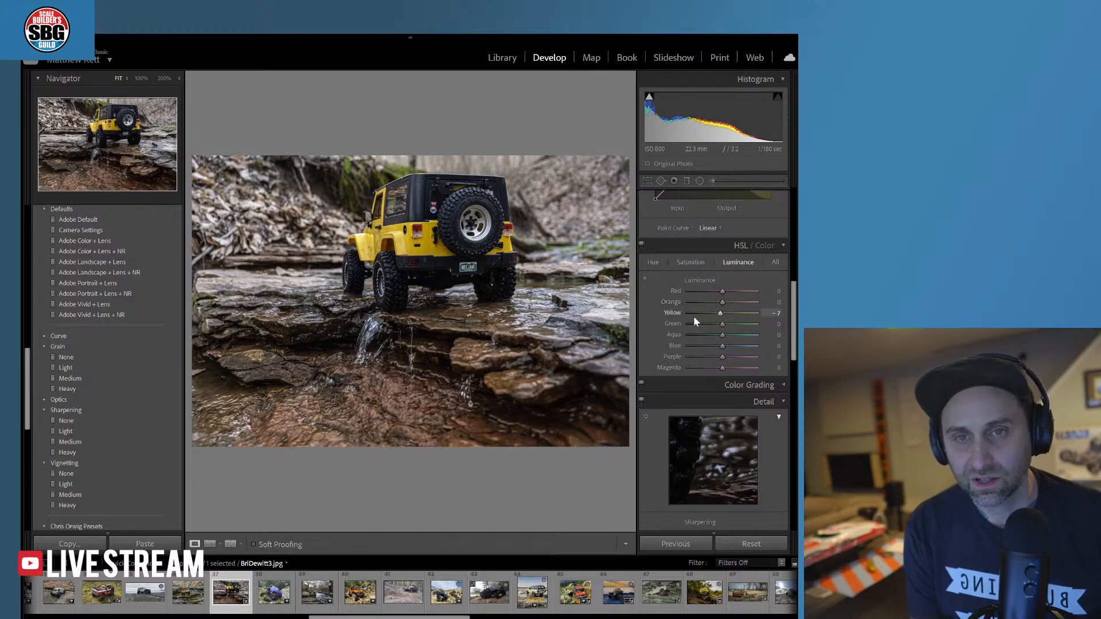
# - Brush the Sky Drama effect over the leafy banks and background around the Jeep, warming it to Temp 20
pyautogui.click(712, 182)
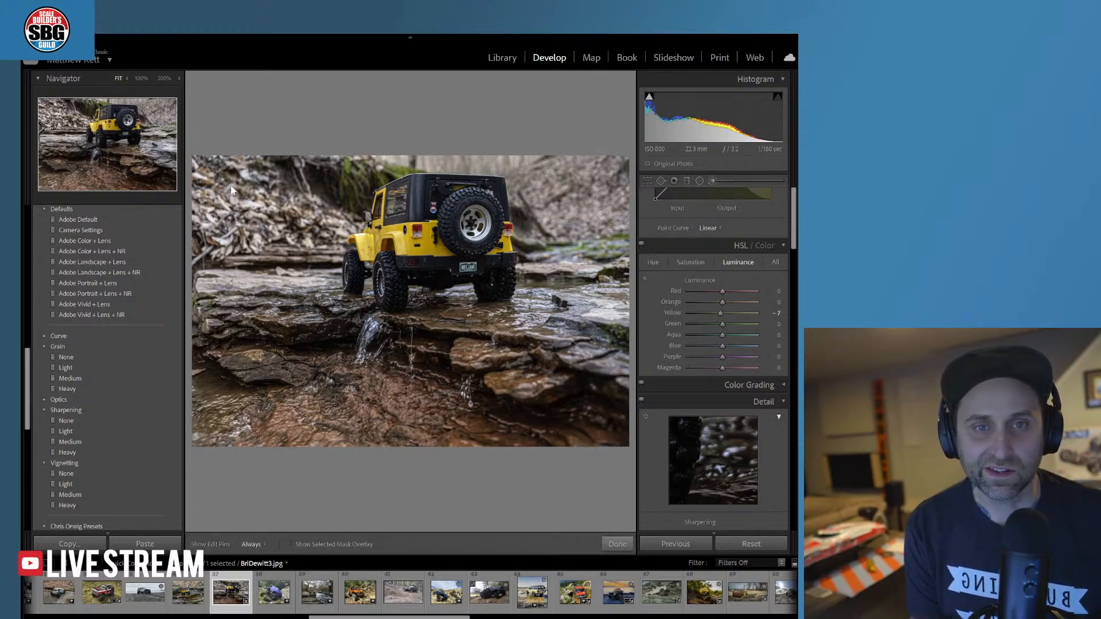
pyautogui.moveTo(244, 205)
pyautogui.mouseDown()
pyautogui.moveTo(240, 197)
pyautogui.moveTo(415, 388)
pyautogui.moveTo(609, 318)
pyautogui.mouseUp()
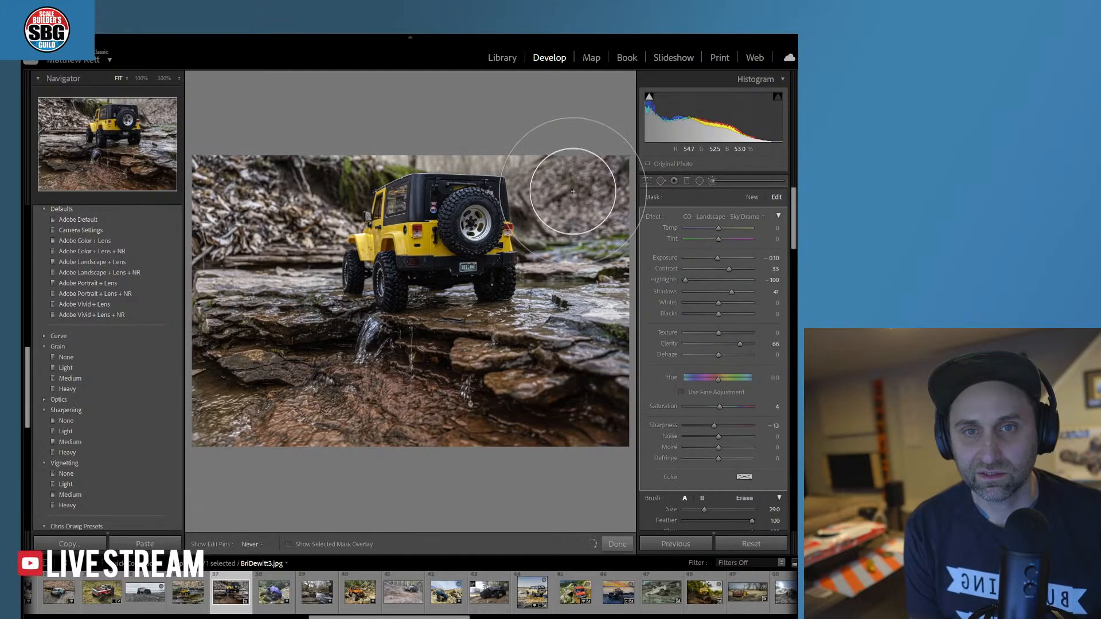
pyautogui.moveTo(718, 230); pyautogui.dragTo(732, 231)
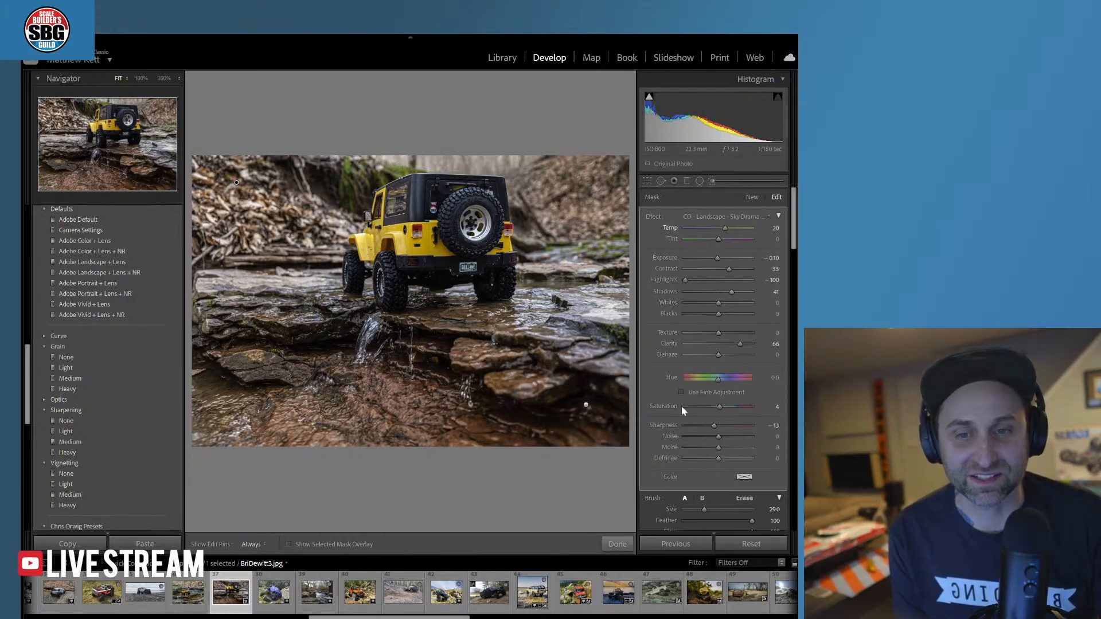
pyautogui.click(614, 545)
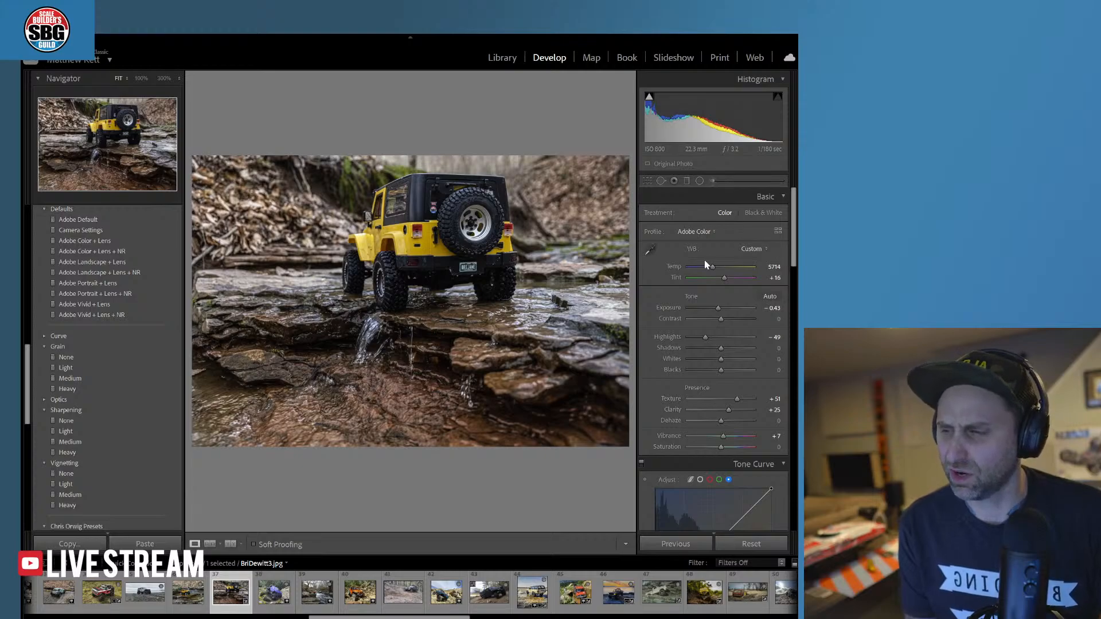
# - Shift the Jeep photo's Green hue to +30 and raise its Green luminance to +47
pyautogui.moveTo(796, 211); pyautogui.dragTo(778, 310)
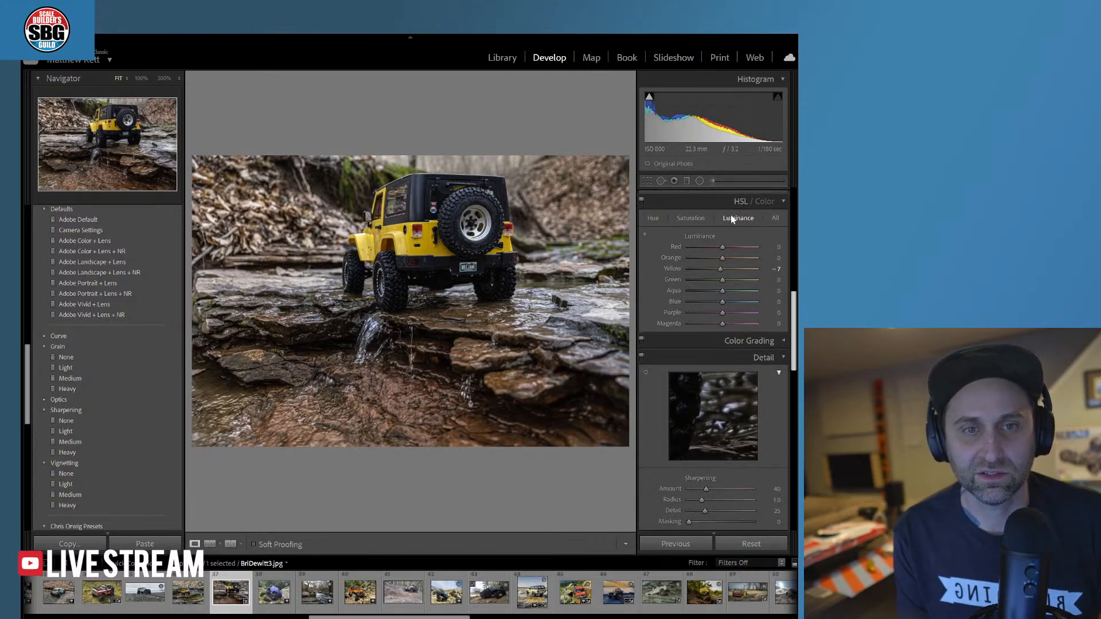
pyautogui.click(690, 218)
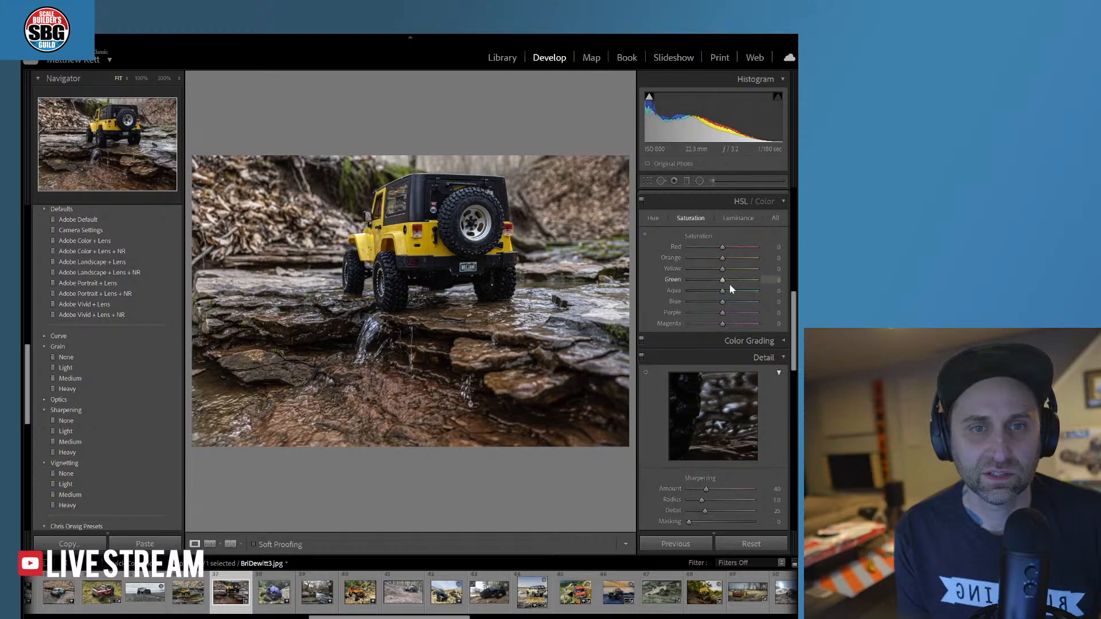
pyautogui.click(654, 218)
pyautogui.moveTo(723, 280); pyautogui.dragTo(735, 284)
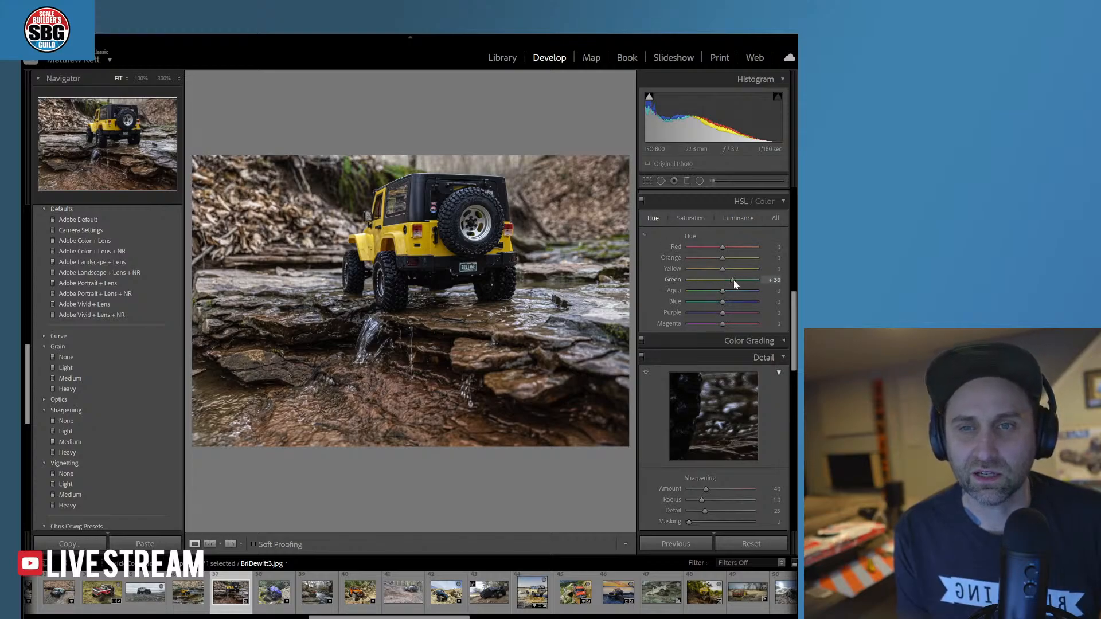
pyautogui.click(732, 218)
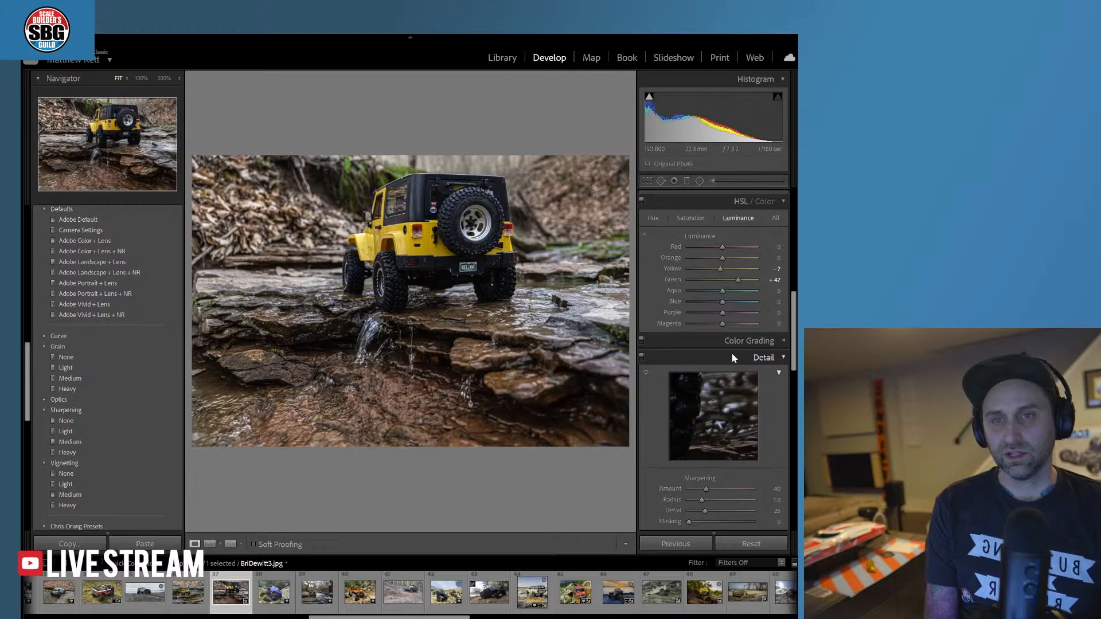
# - Brush a new local adjustment over the Jeep's dark underside and rear tyres with a brush size of 12
pyautogui.moveTo(793, 342); pyautogui.dragTo(793, 238)
pyautogui.click(712, 181)
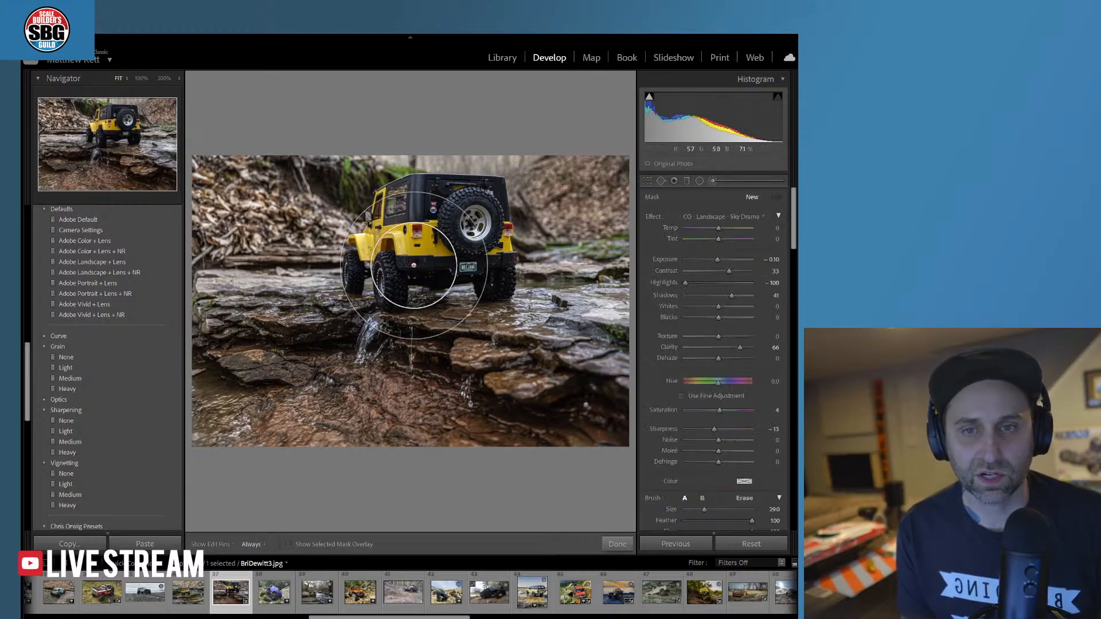
pyautogui.press('[')
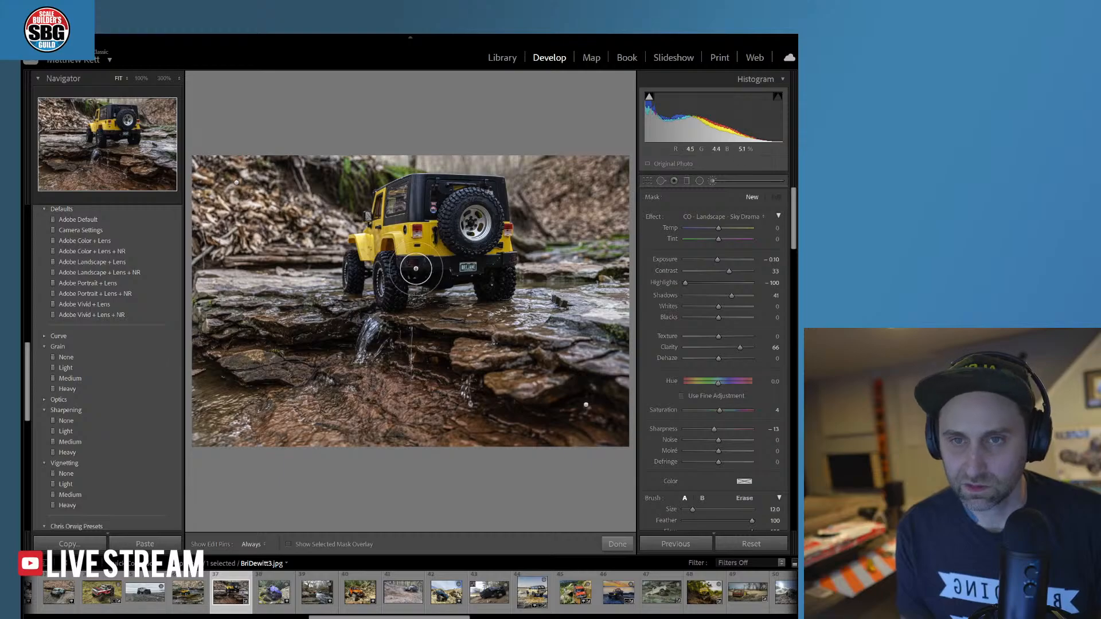
pyautogui.press('h')
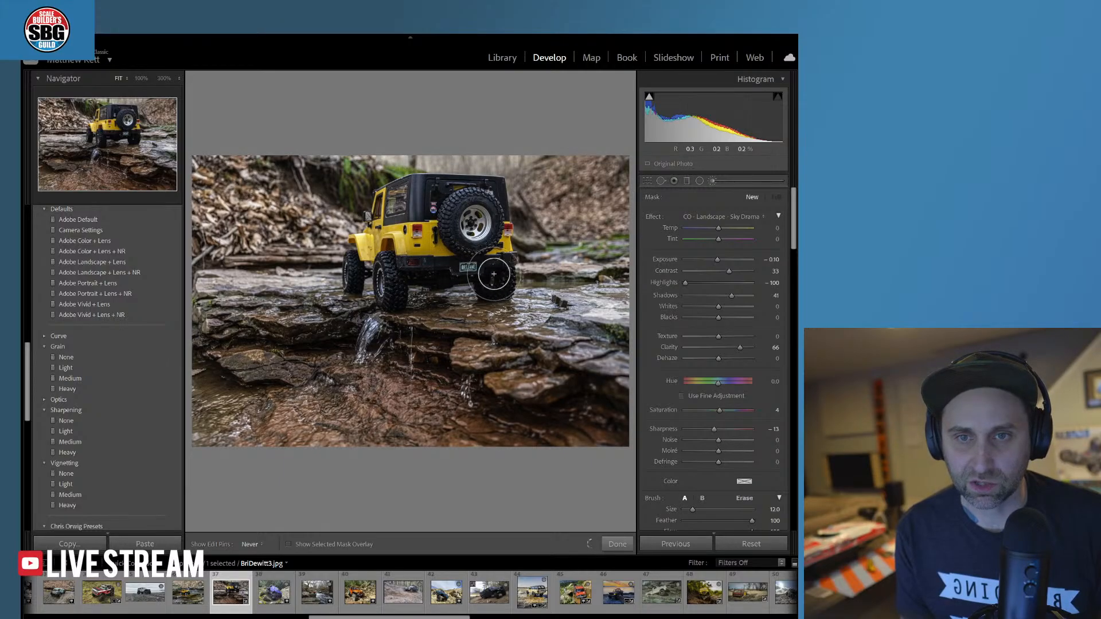
pyautogui.press('h')
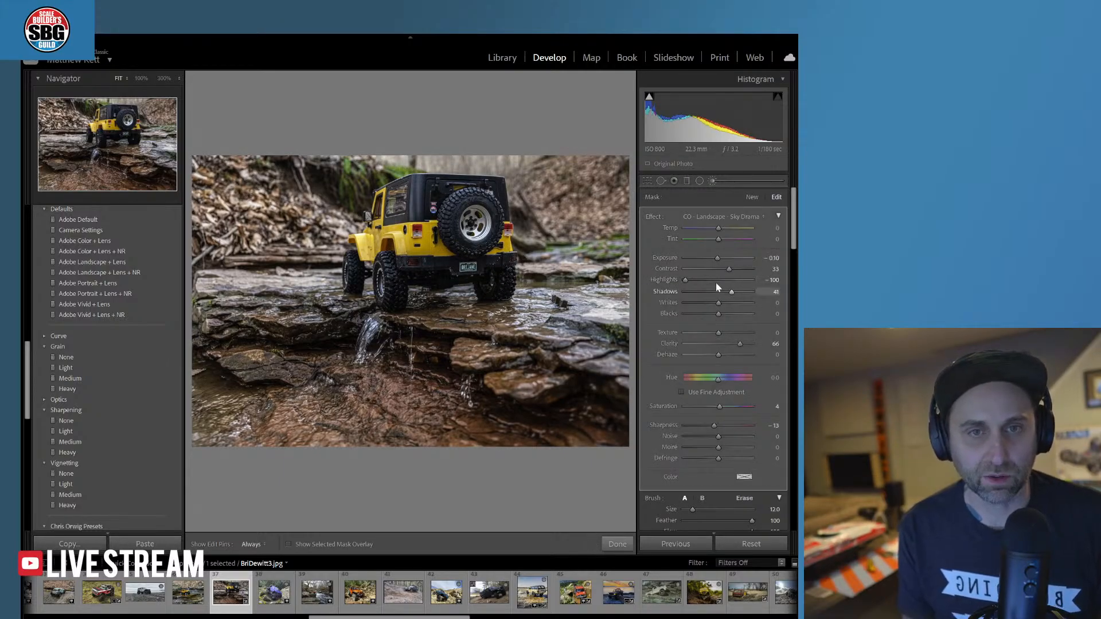
# - Switch the underside brush adjustment to the Shadows effect, raise Shadows to 55 and finish the brush edit
pyautogui.click(728, 218)
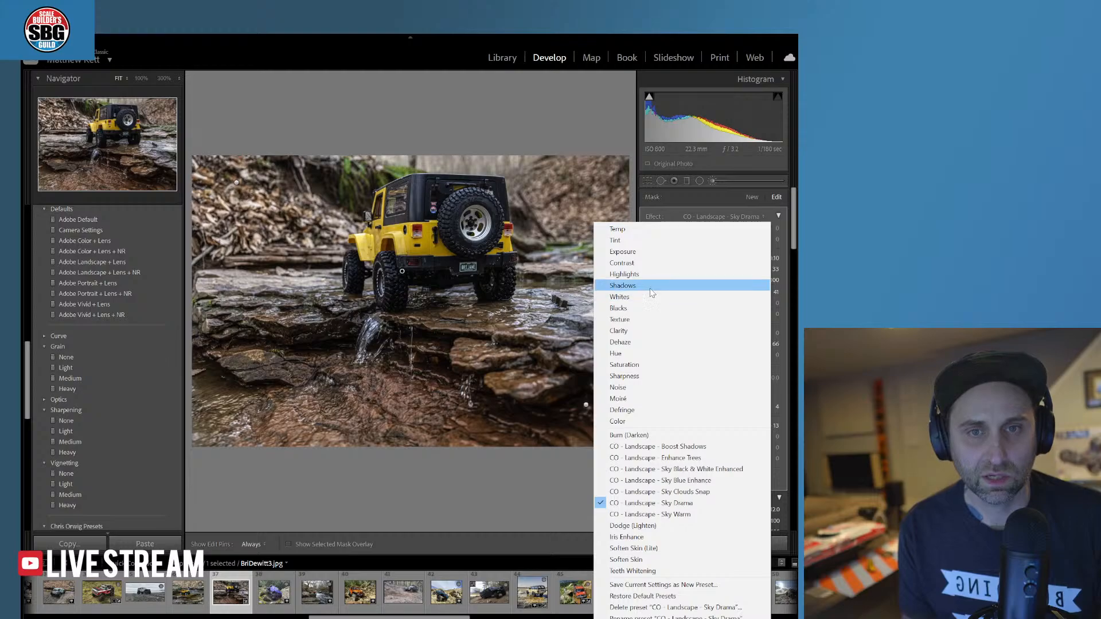
pyautogui.click(657, 289)
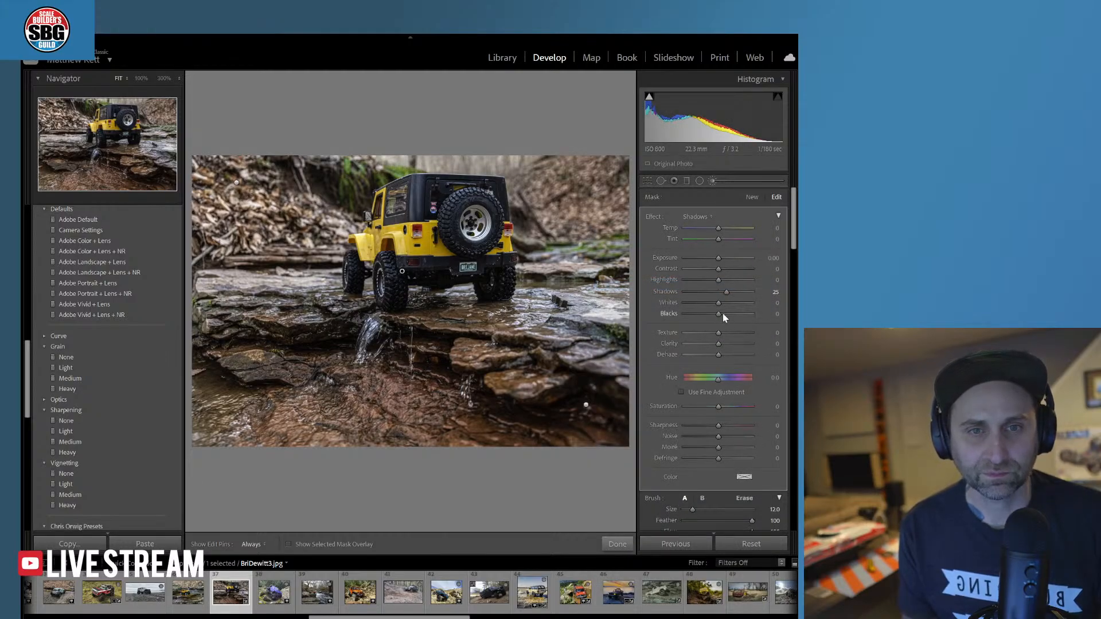
pyautogui.moveTo(732, 292); pyautogui.dragTo(738, 293)
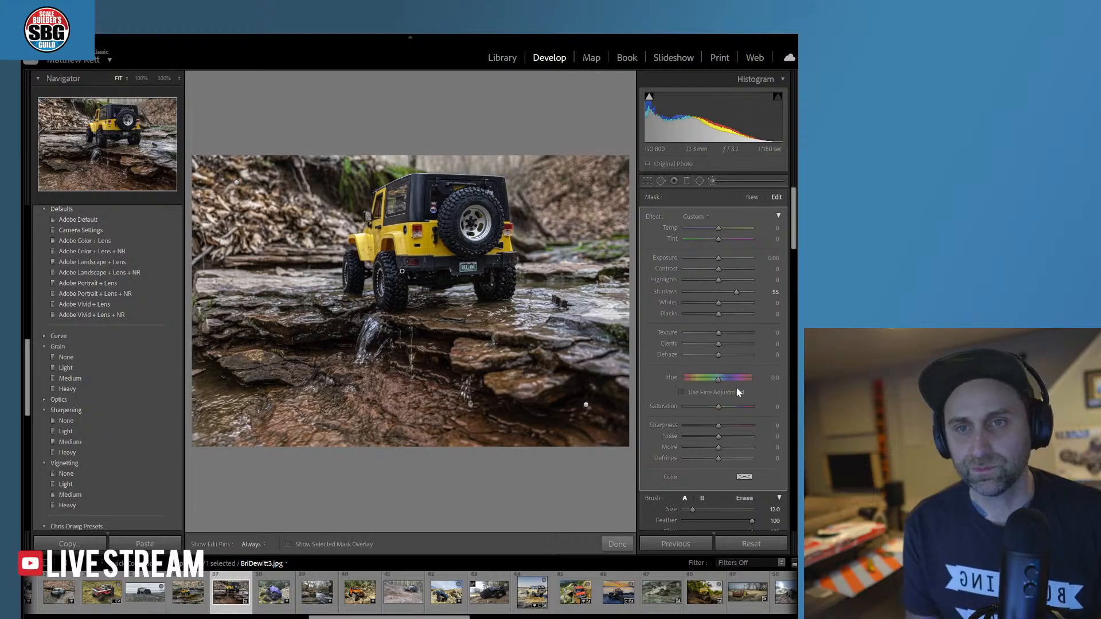
pyautogui.click(617, 543)
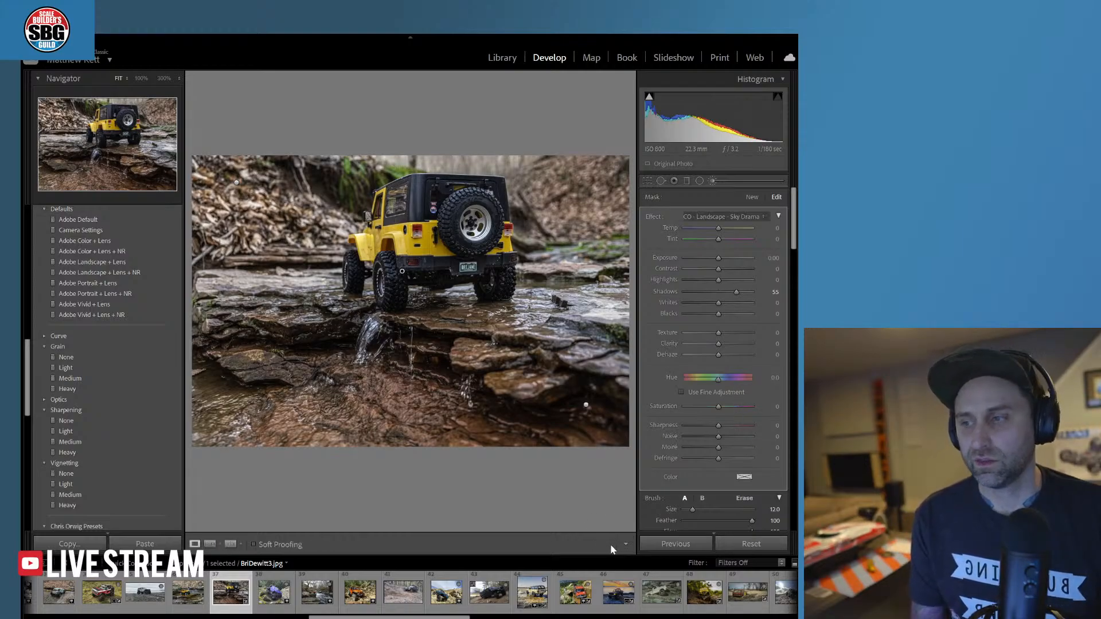